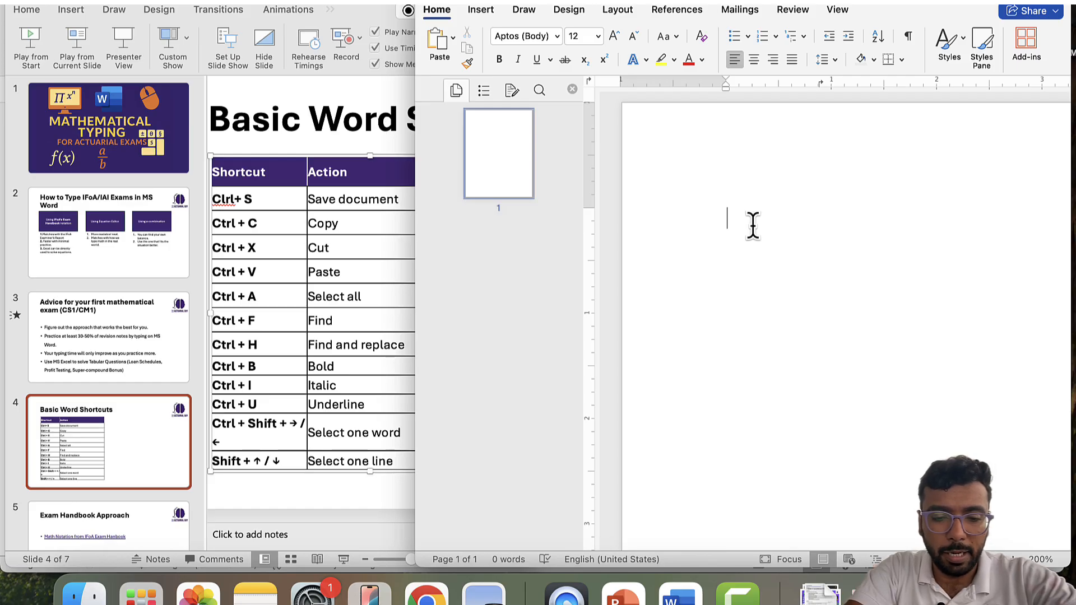
# - Type 'Hello Actuarial Students' on the blank page and bring up Save As
pyautogui.write('He')
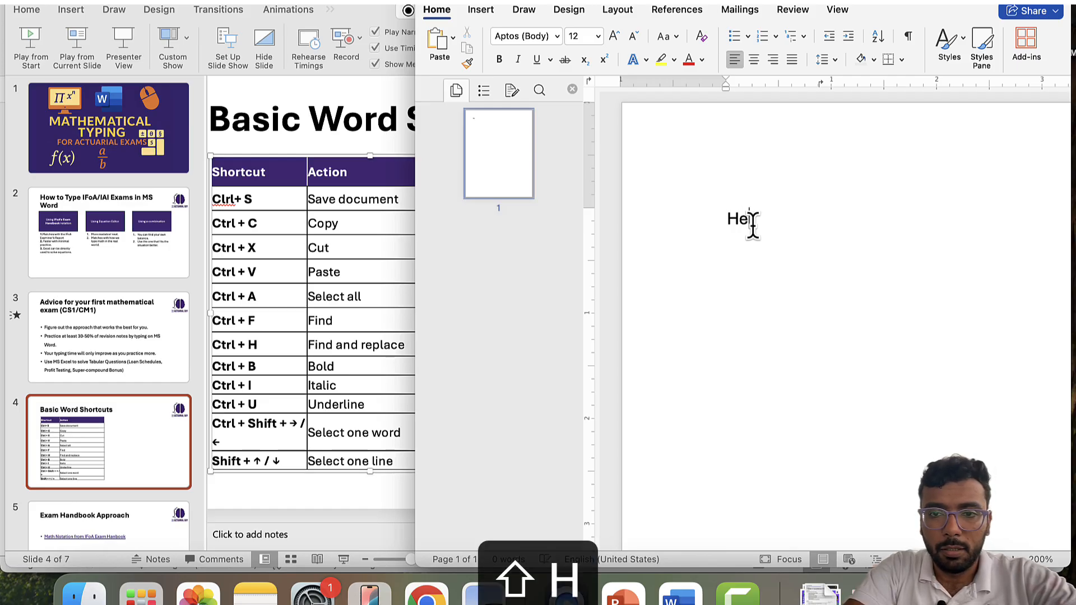
pyautogui.write('llo Actuaria')
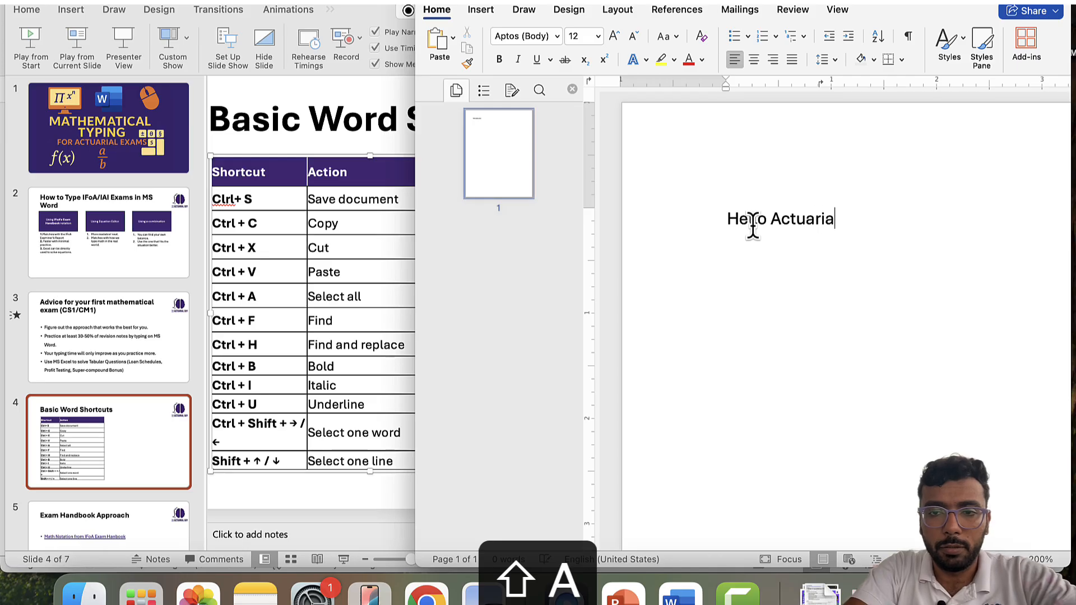
pyautogui.write('l Studa')
pyautogui.press('BackSpace')
pyautogui.write('esn')
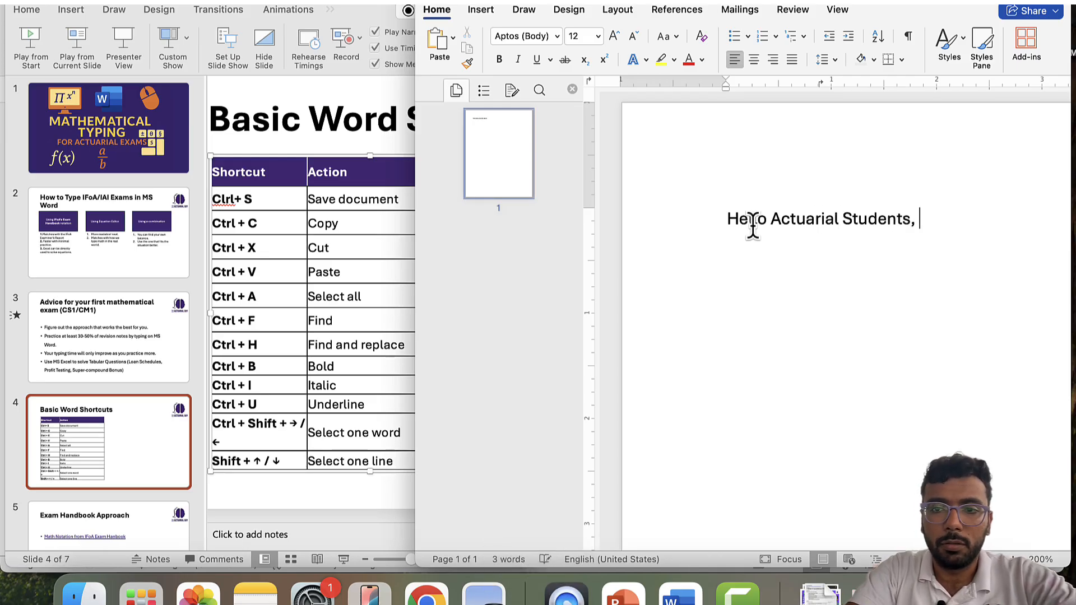
pyautogui.press('super+s')
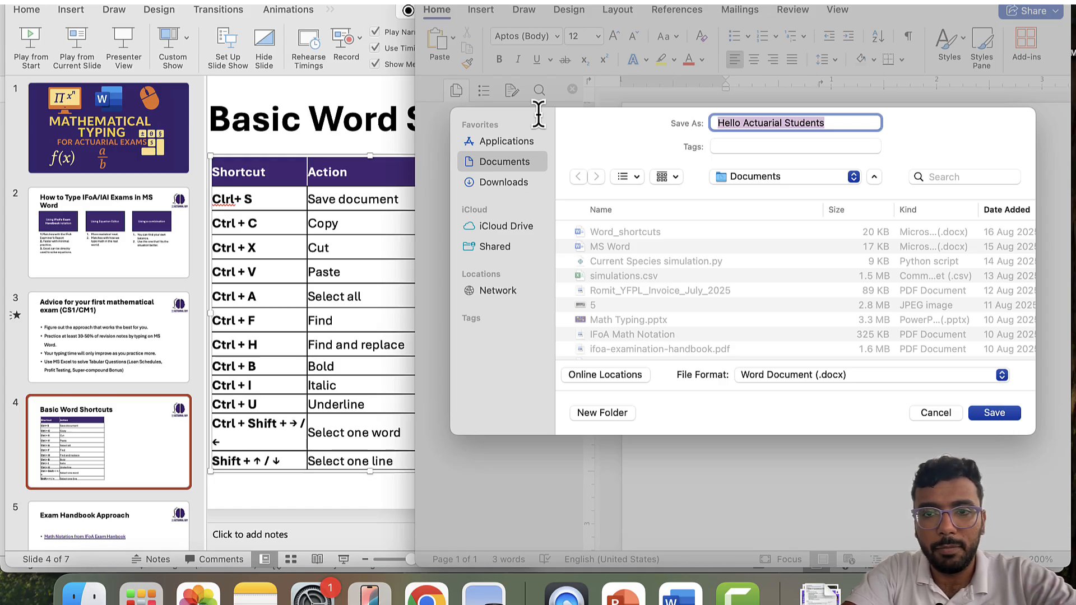
# - Name the file CM1A_April2026_ followed by the candidate reference number
pyautogui.write('M')
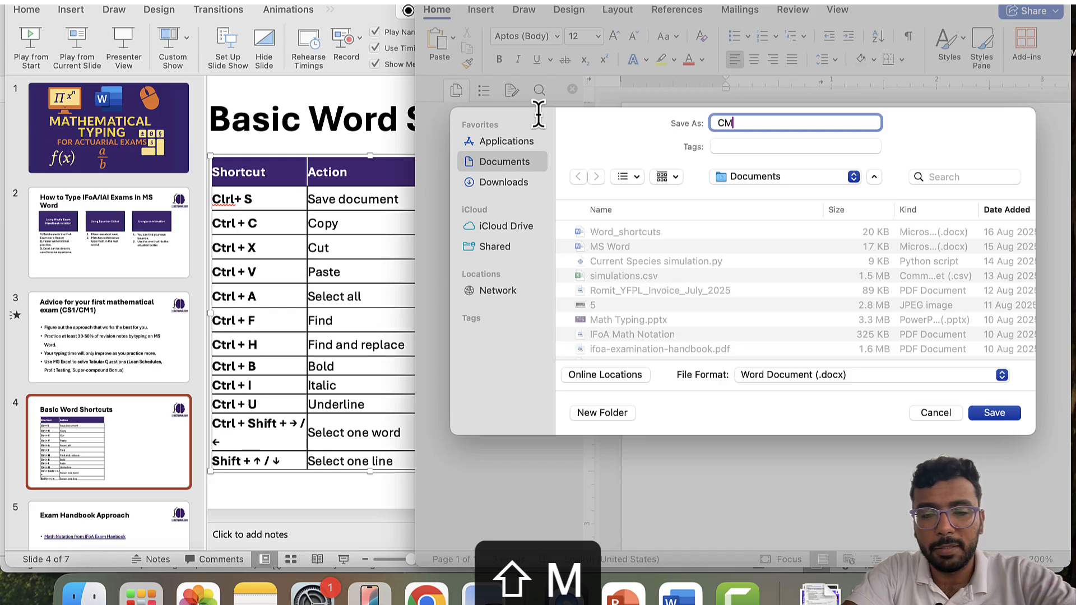
pyautogui.write('!')
pyautogui.press('BackSpace')
pyautogui.write('1A')
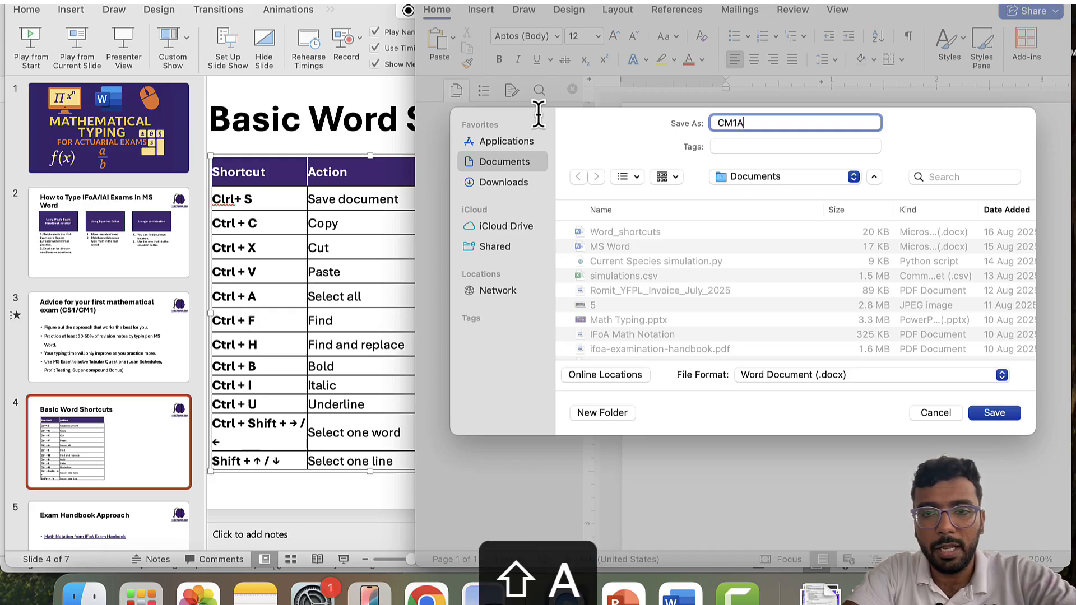
pyautogui.write('_Apri')
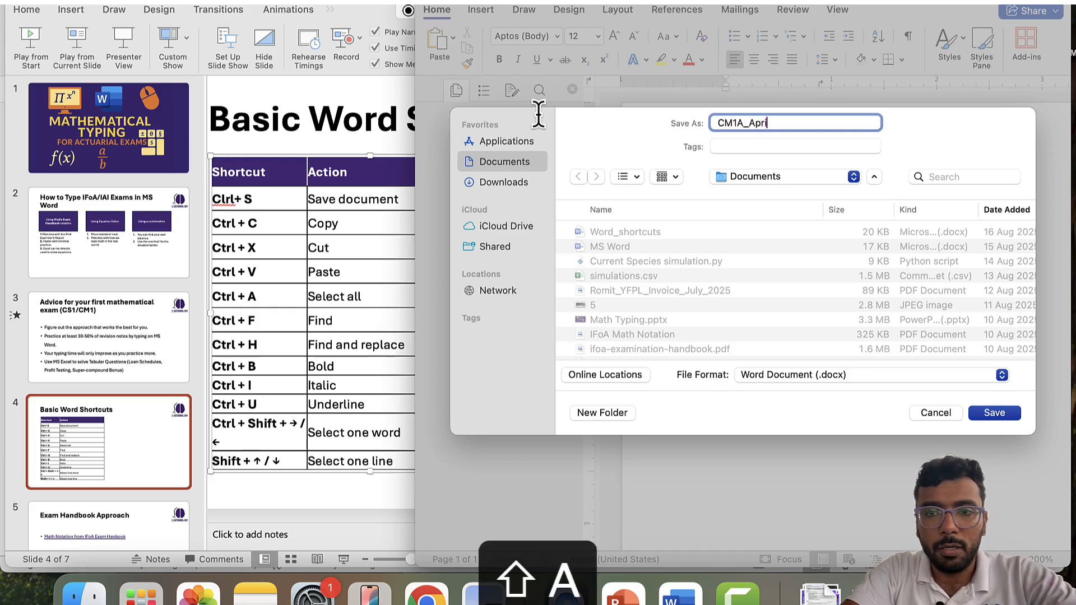
pyautogui.write('l2026_')
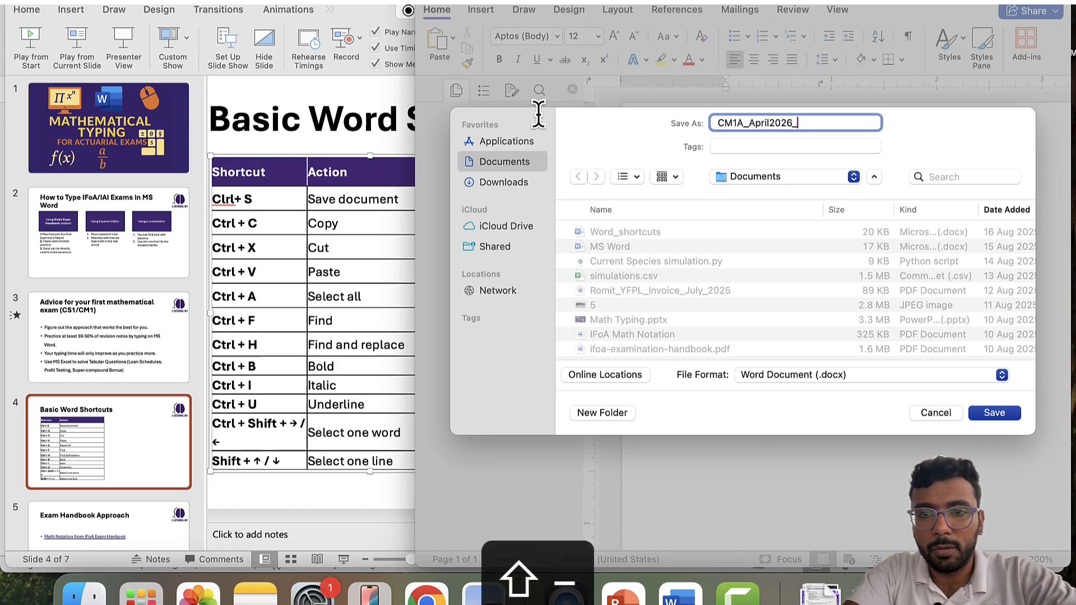
pyautogui.press('Left')
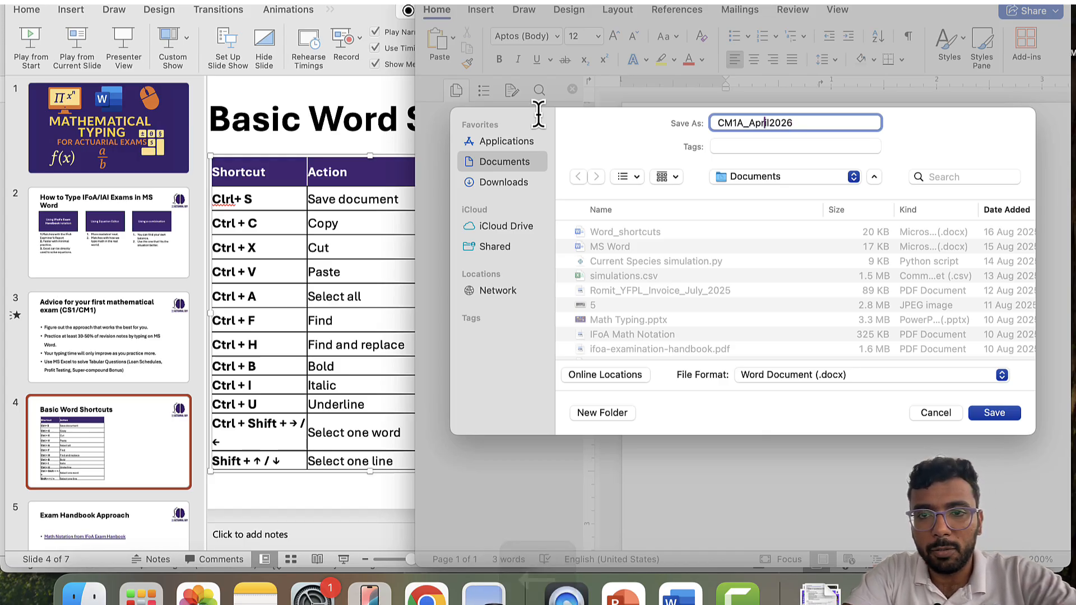
pyautogui.press('Left')
pyautogui.press('Left')
pyautogui.press('Left')
pyautogui.press('Left')
pyautogui.press('Left')
pyautogui.press('Left')
pyautogui.press('Right')
pyautogui.press('Right')
pyautogui.press('Right')
pyautogui.press('Right')
pyautogui.press('Right')
pyautogui.press('Right')
pyautogui.press('Right')
pyautogui.press('Right')
pyautogui.press('Right')
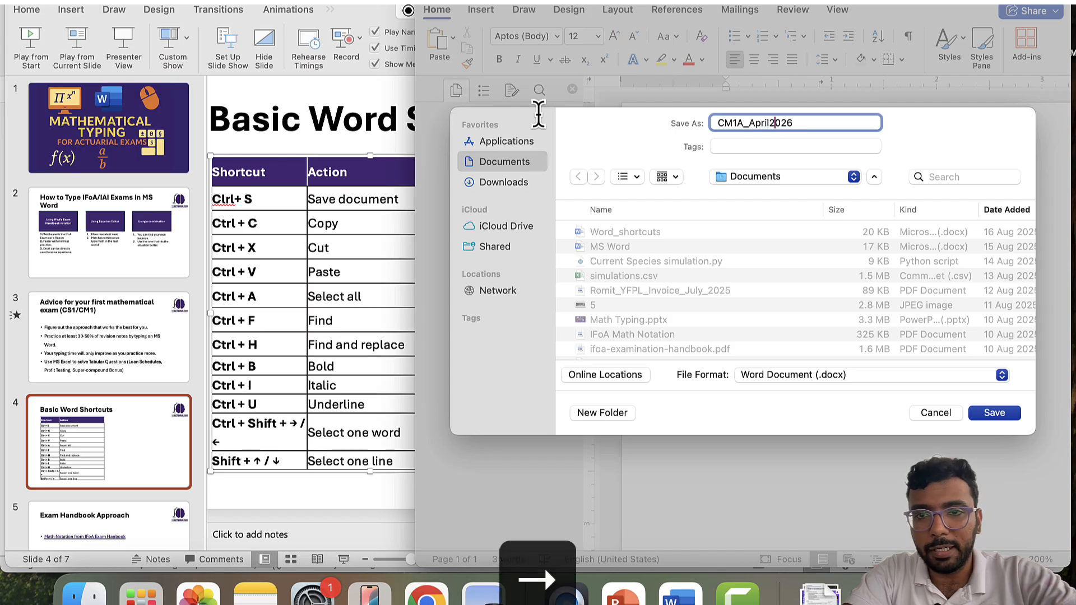
pyautogui.press('Right')
pyautogui.press('Right')
pyautogui.press('Right')
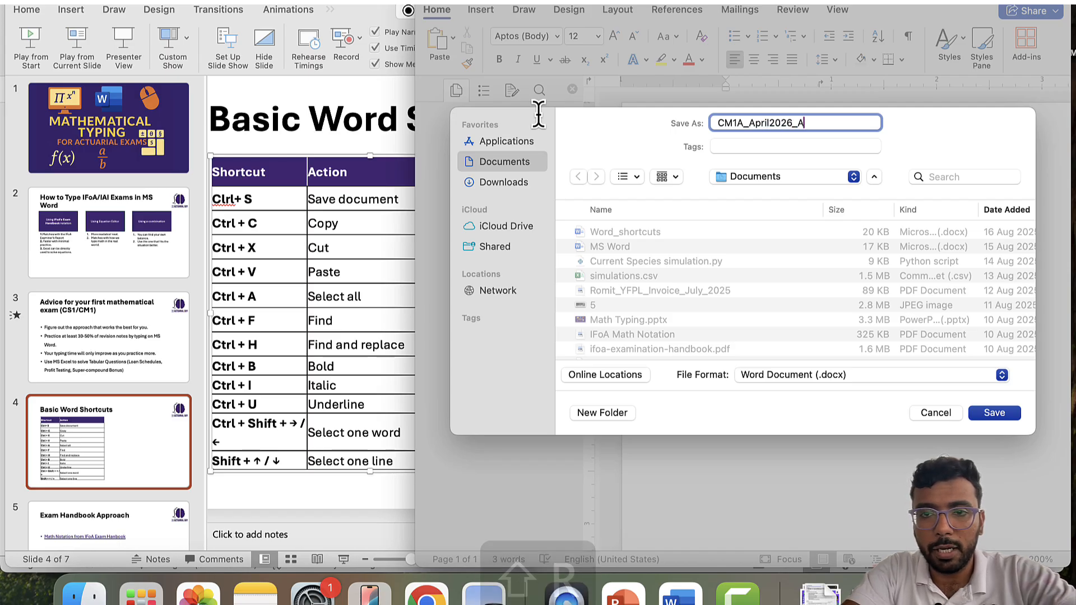
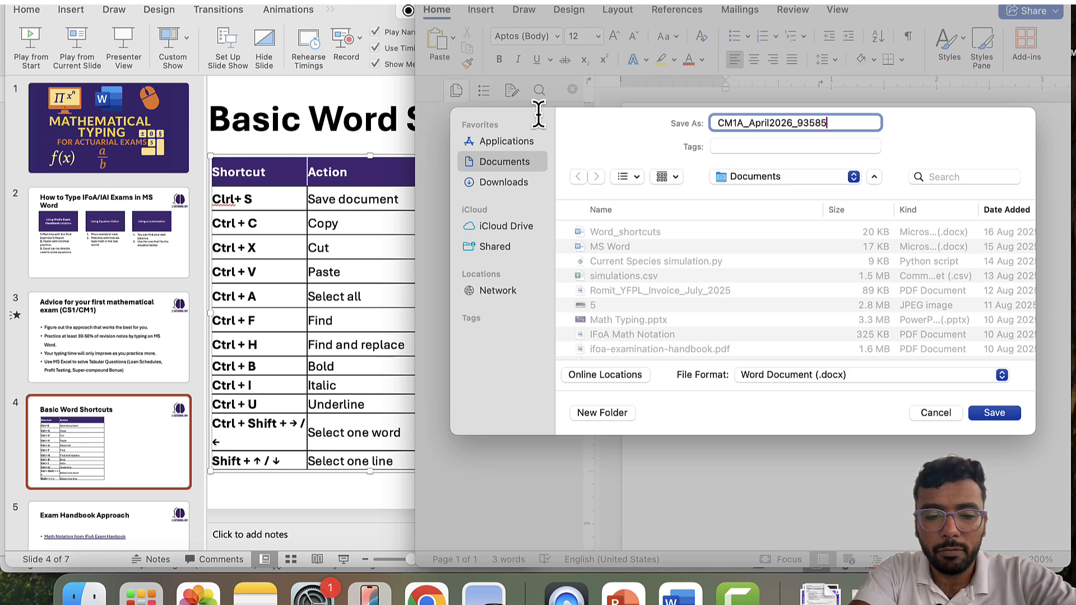
pyautogui.press('Left')
pyautogui.press('Left')
pyautogui.press('Left')
pyautogui.press('Left')
pyautogui.press('Left')
pyautogui.press('Left')
pyautogui.press('Left')
pyautogui.press('Left')
pyautogui.press('Left')
pyautogui.press('Left')
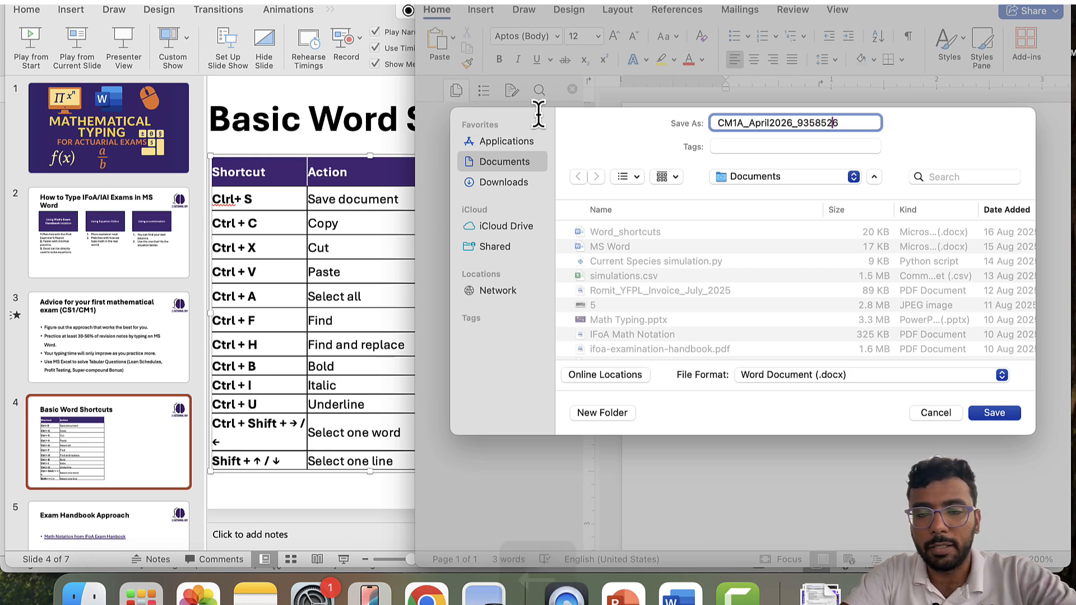
pyautogui.press('Left')
pyautogui.press('Left')
pyautogui.press('Left')
pyautogui.press('Left')
pyautogui.press('Left')
pyautogui.press('Left')
pyautogui.press('Left')
pyautogui.press('Left')
pyautogui.press('Left')
pyautogui.press('Left')
pyautogui.press('Left')
pyautogui.press('Left')
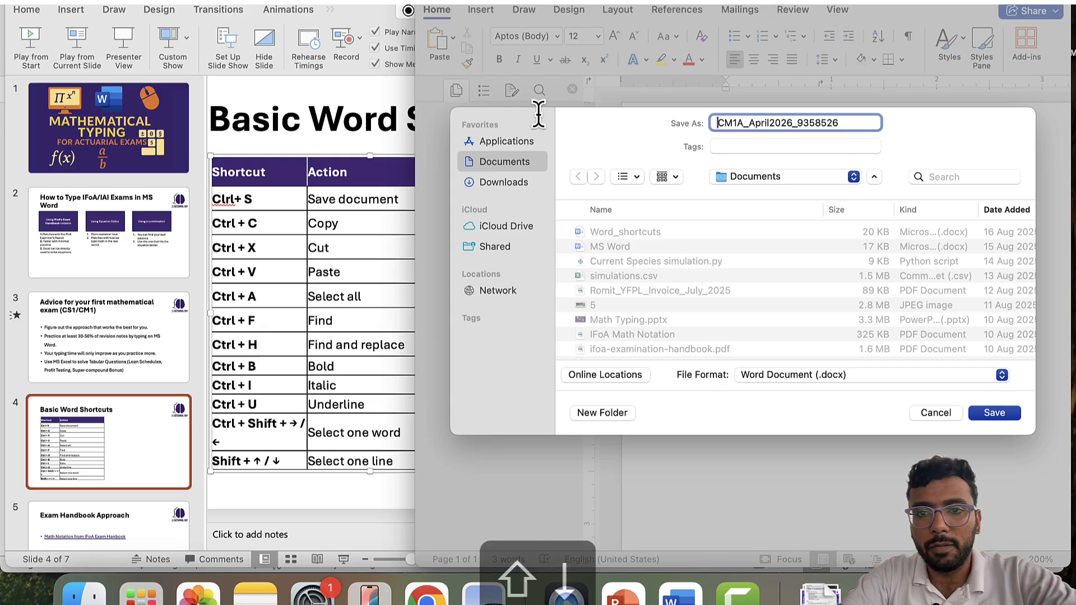
pyautogui.hotkey('shift', 'Down')
pyautogui.press('Left')
pyautogui.hotkey('shift', 'Down')
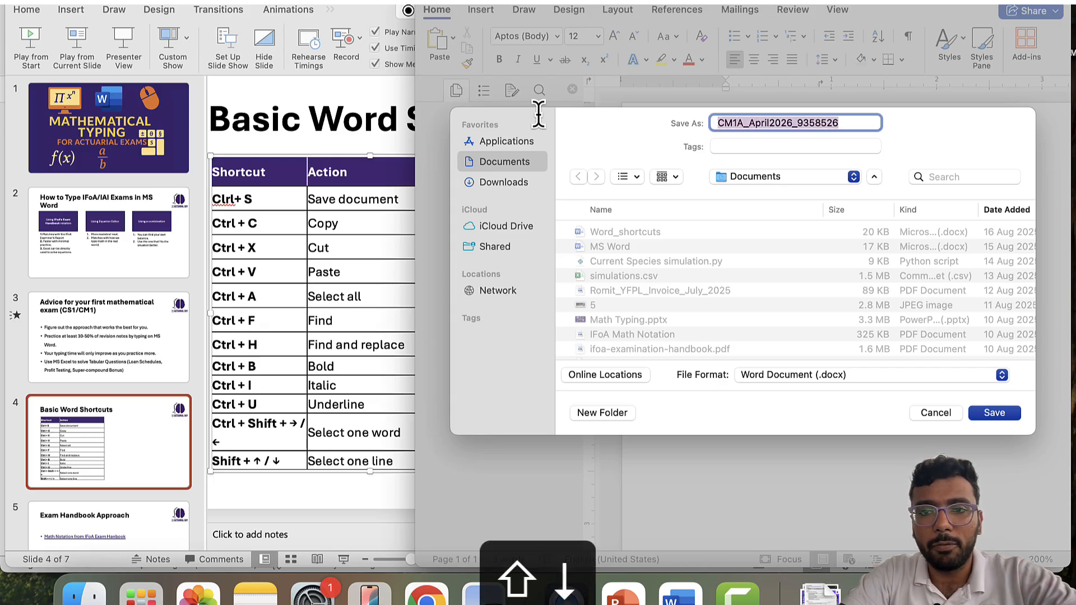
# - Keep Word Document (.docx) as the format and Documents as the save location
pyautogui.click(815, 385)
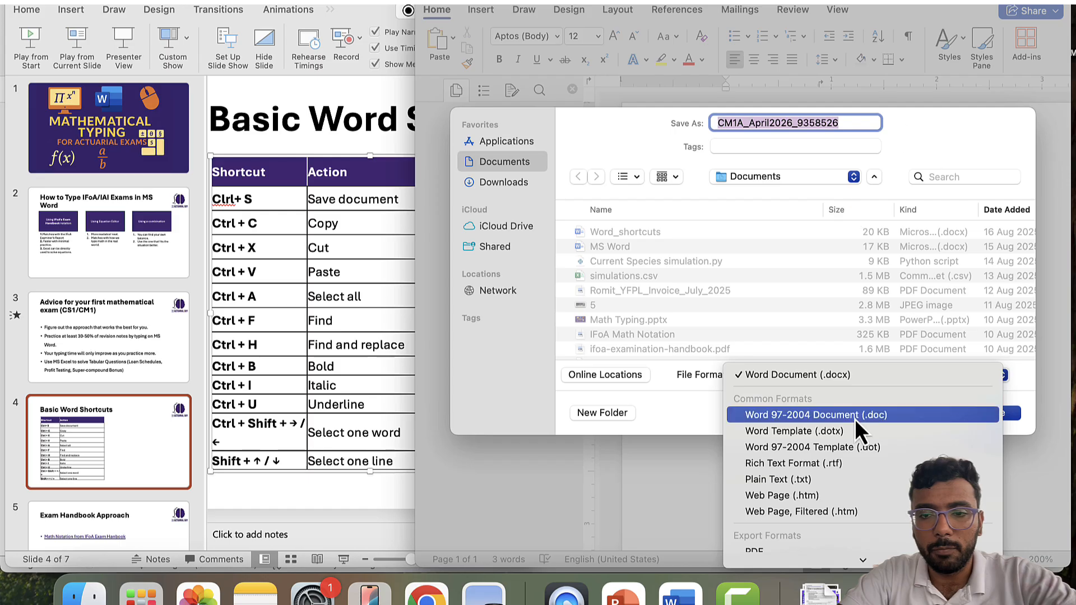
pyautogui.scroll(-1, 852, 416)
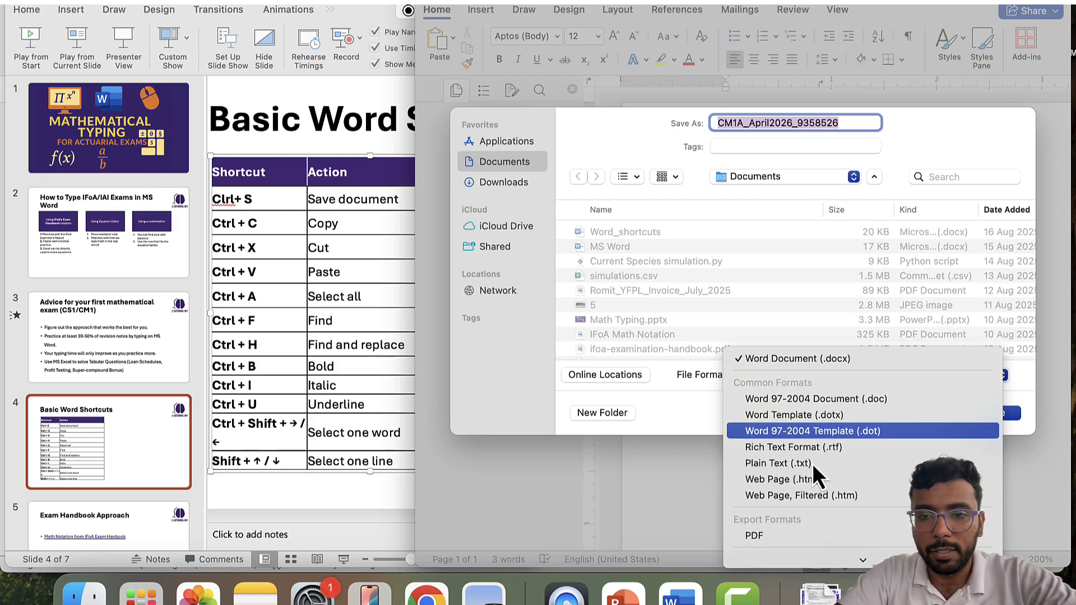
pyautogui.click(802, 361)
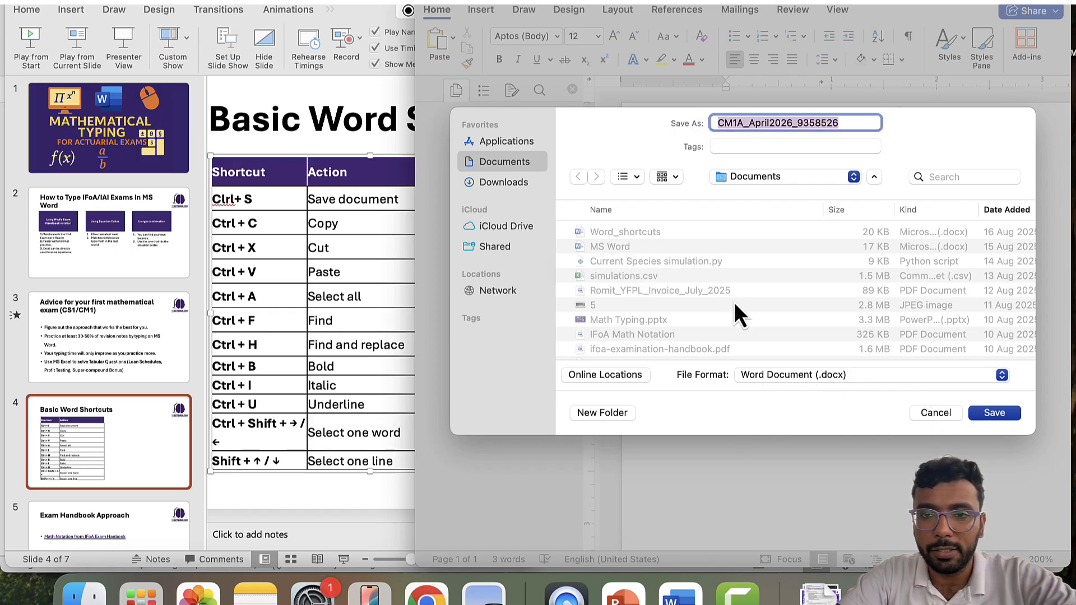
pyautogui.click(805, 177)
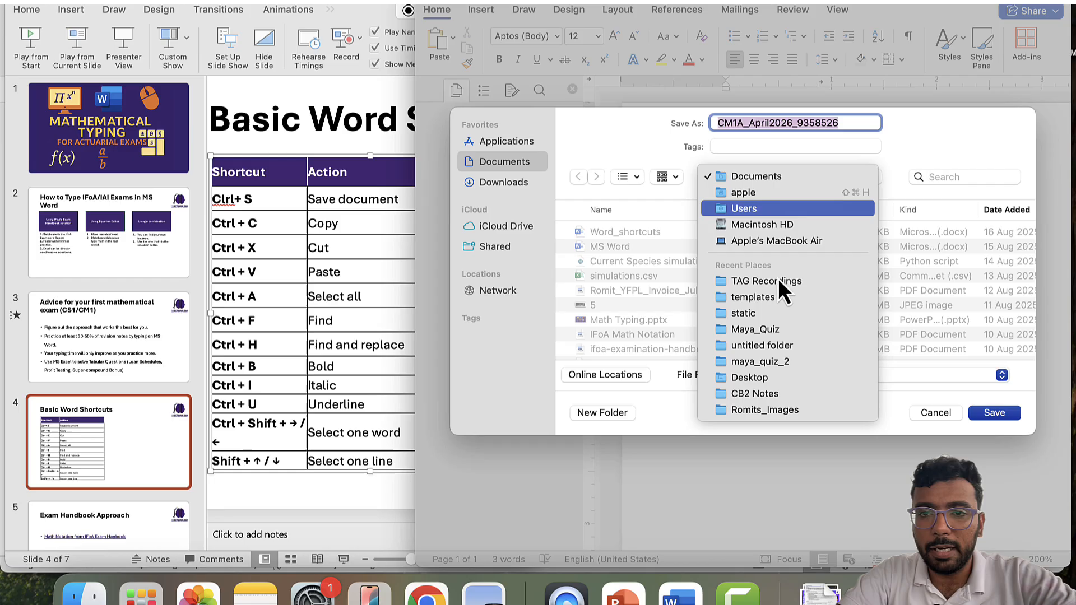
pyautogui.click(917, 157)
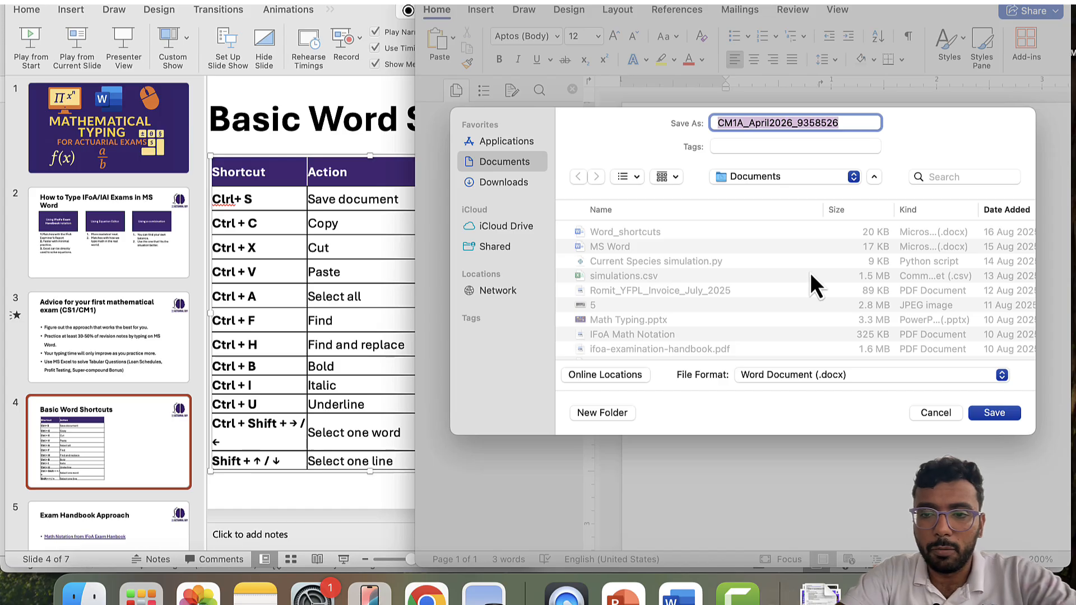
# - Save under the new name, then select all the 'Hello Actuarial Students' text
pyautogui.click(1003, 413)
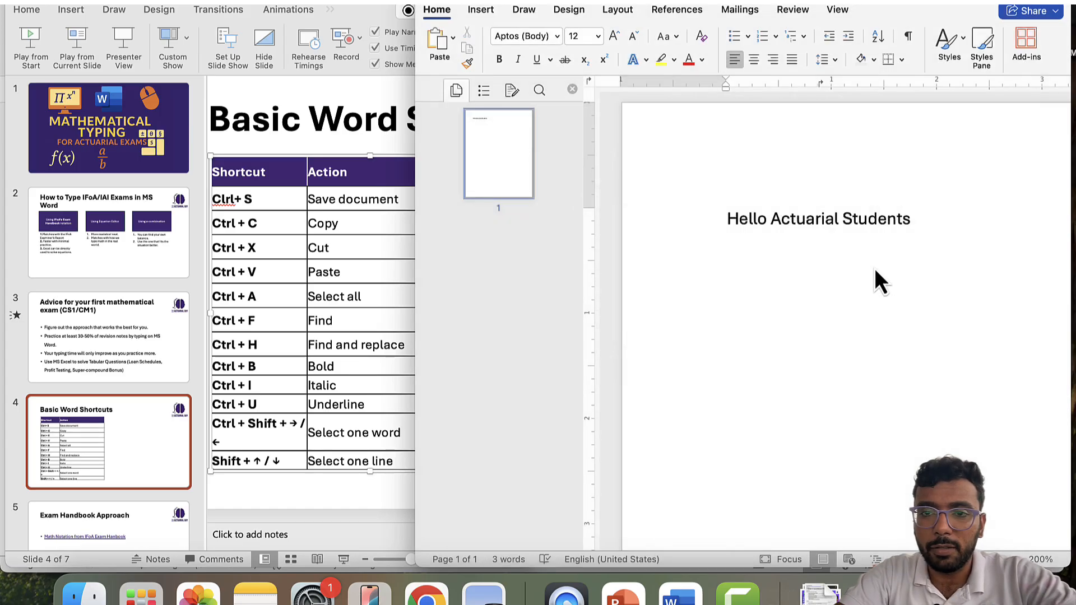
pyautogui.click(884, 303)
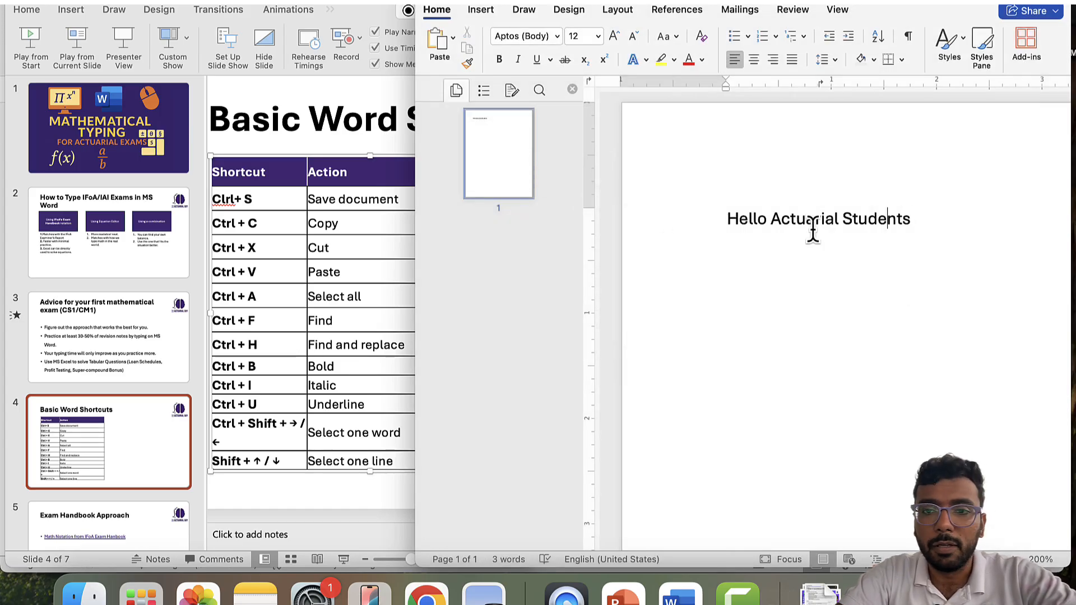
pyautogui.press('Right')
pyautogui.press('Right')
pyautogui.press('Right')
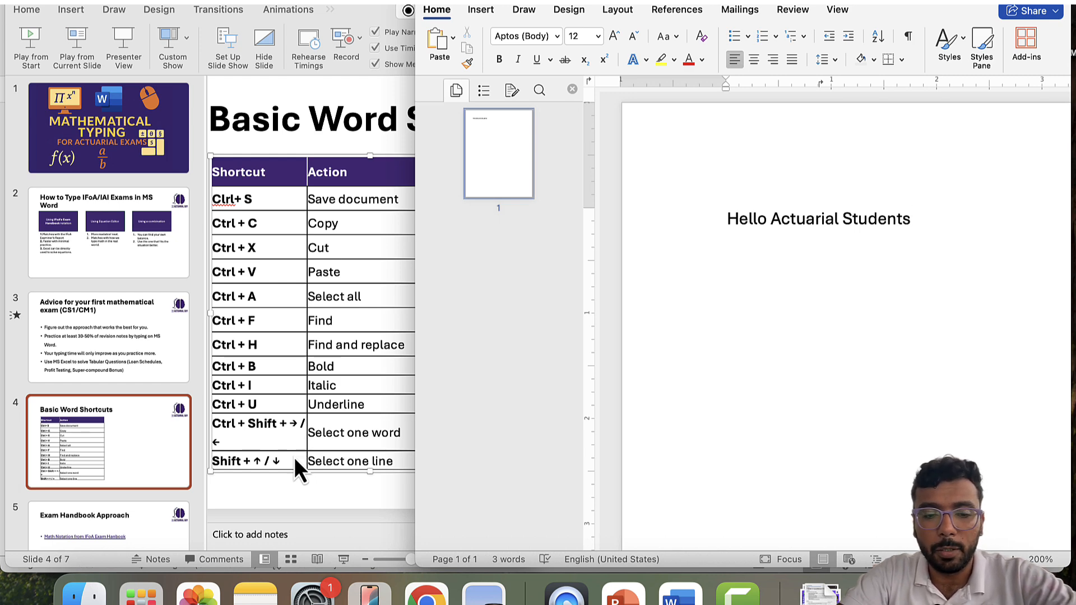
pyautogui.press('super+a')
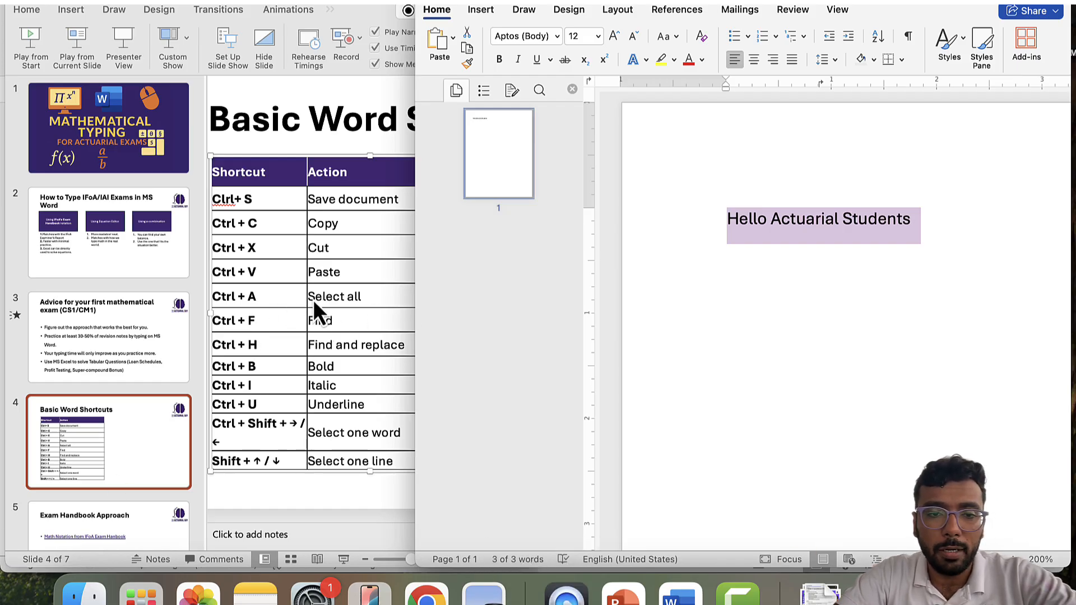
# - Practise selecting the word Students letter by letter with Shift+Arrow
pyautogui.press('Right')
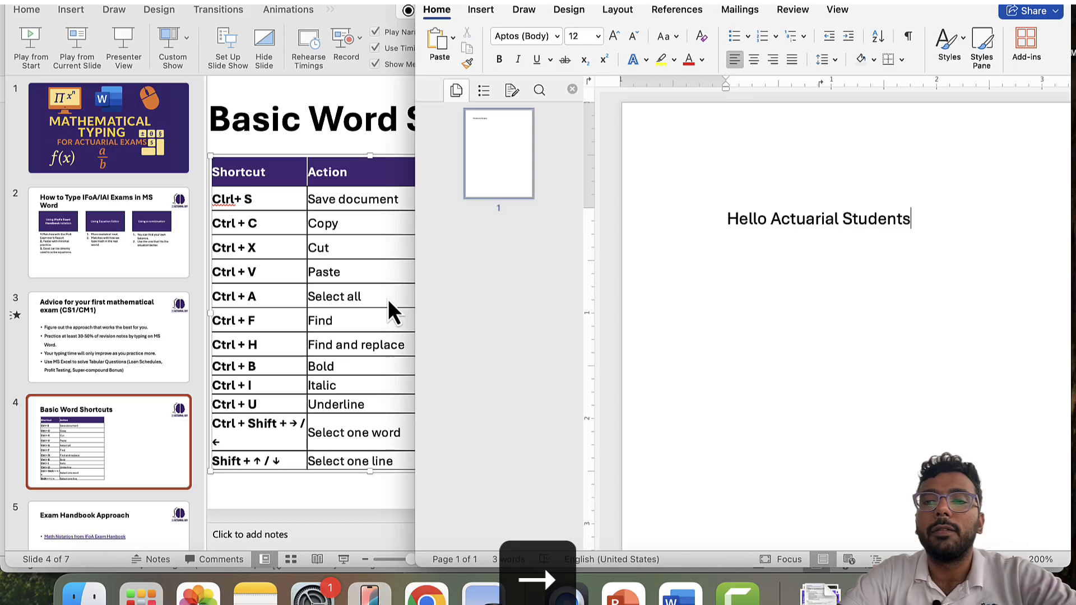
pyautogui.press('super+a')
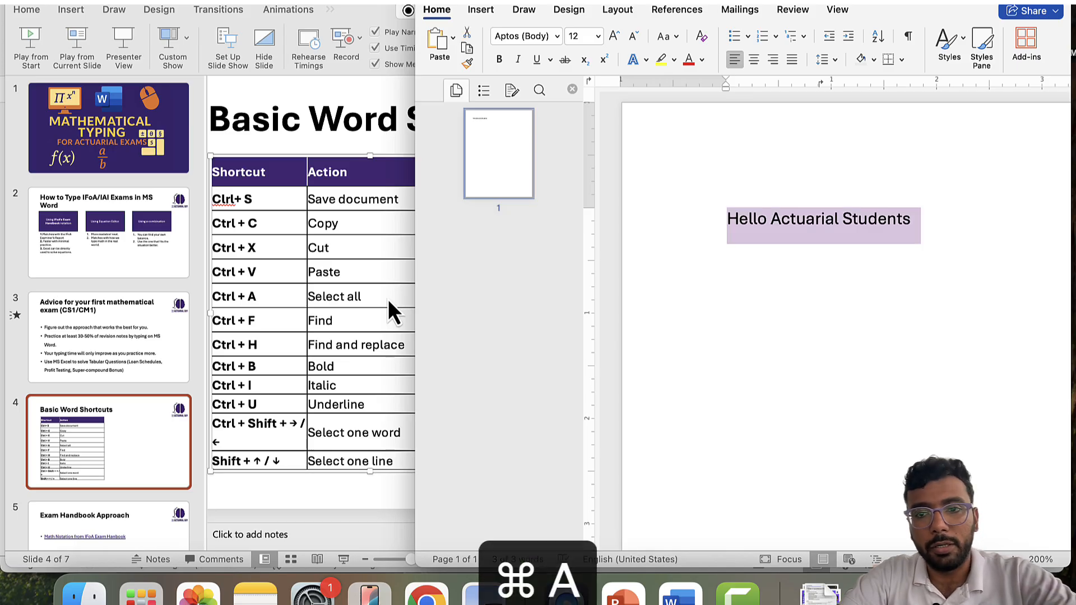
pyautogui.press('Right')
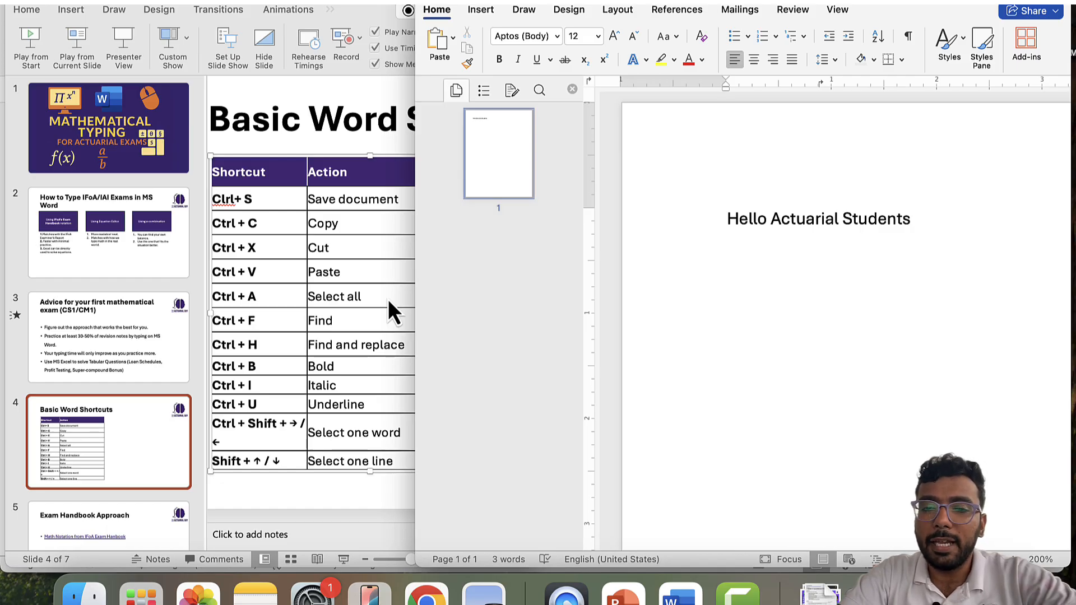
pyautogui.hotkey('shift', 'Left')
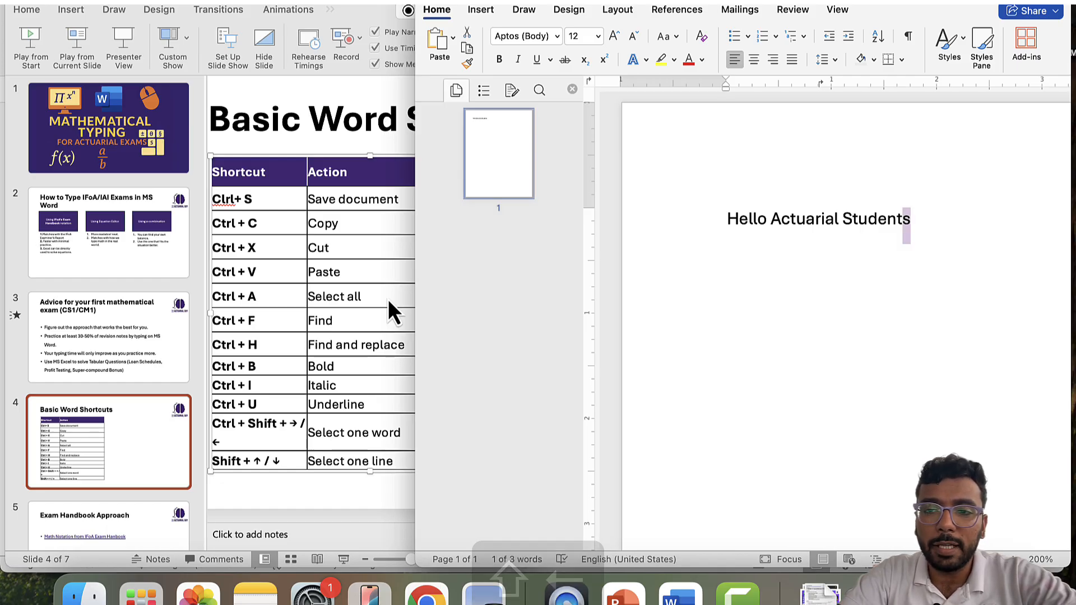
pyautogui.hotkey('shift', 'Left')
pyautogui.hotkey('shift', 'Left')
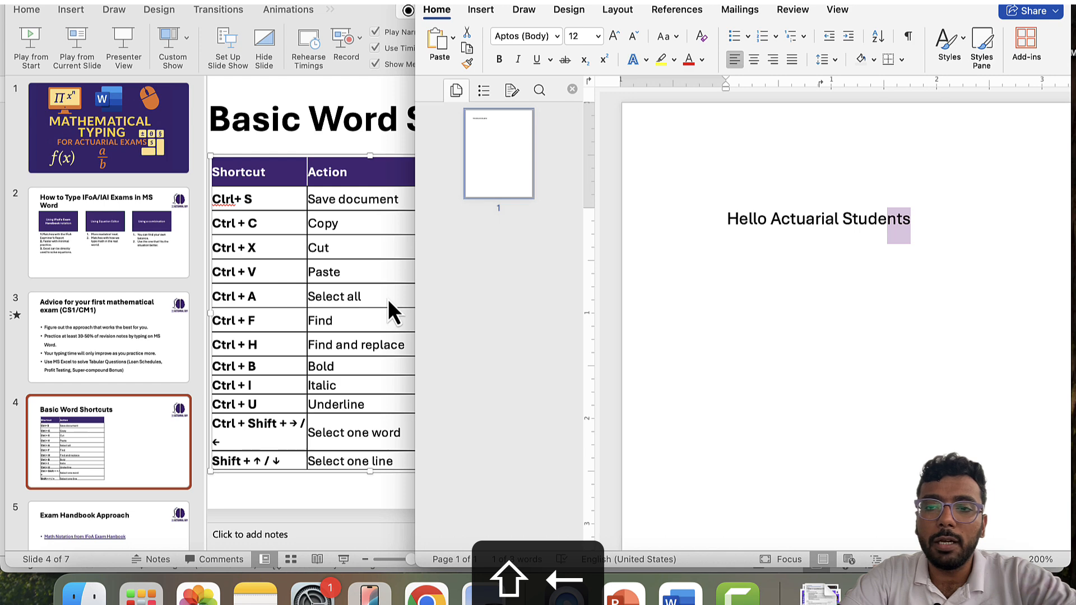
pyautogui.hotkey('shift', 'Left')
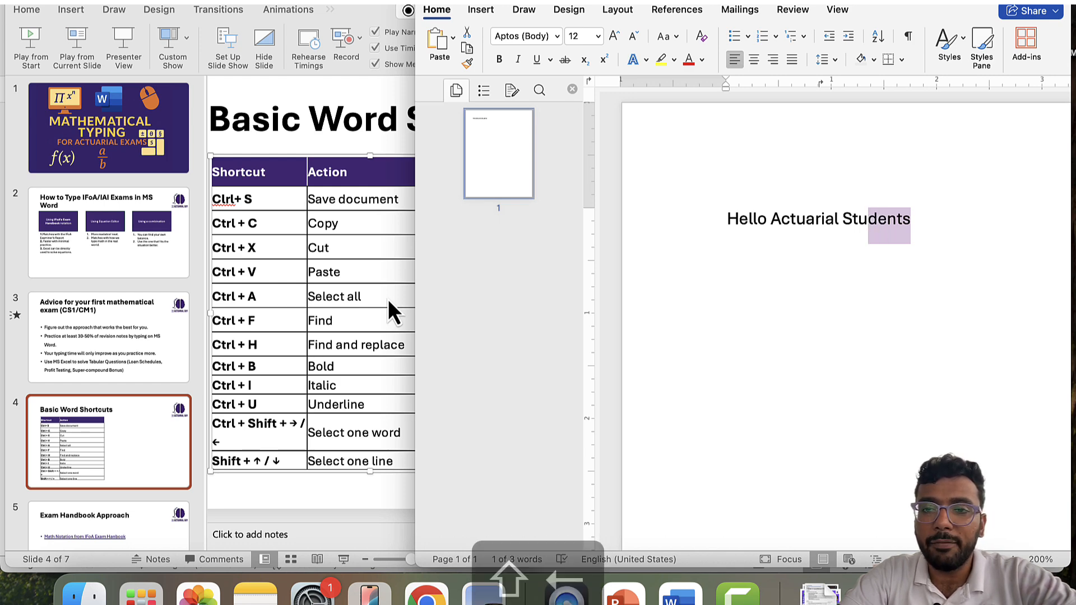
pyautogui.hotkey('shift', 'Left')
pyautogui.hotkey('shift', 'Left')
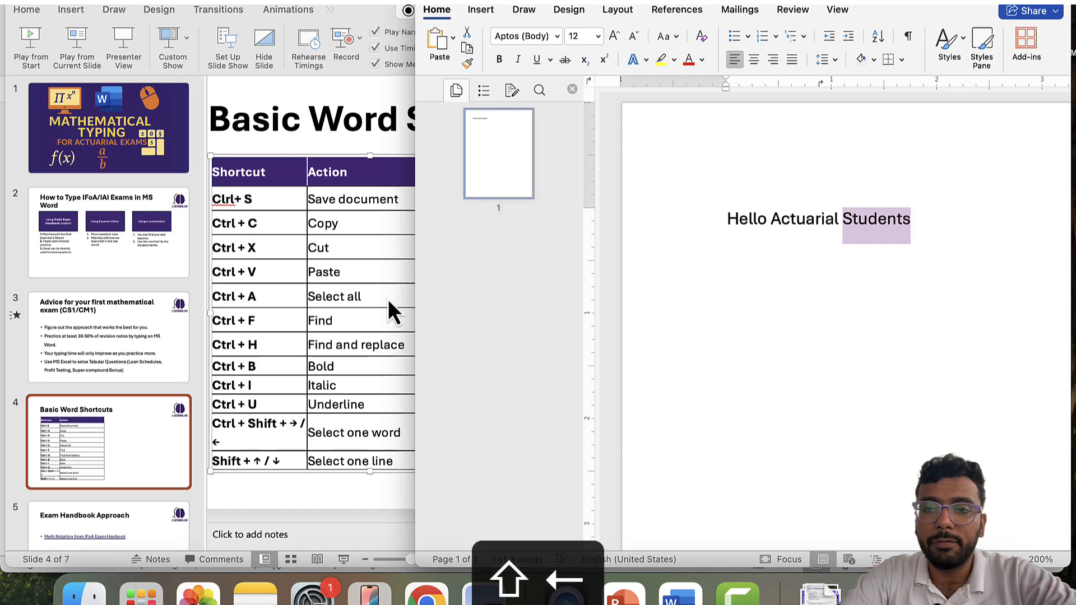
pyautogui.hotkey('shift', 'Left')
pyautogui.hotkey('shift', 'Left')
pyautogui.hotkey('shift', 'Left')
pyautogui.hotkey('shift', 'Left')
pyautogui.hotkey('shift', 'Left')
pyautogui.hotkey('shift', 'Left')
pyautogui.hotkey('shift', 'Left')
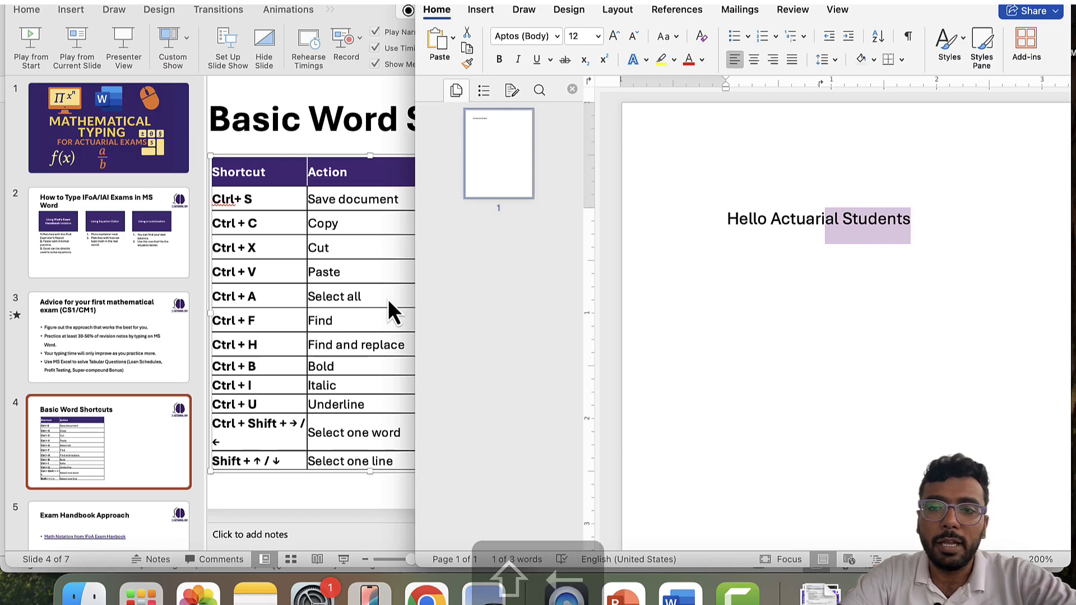
pyautogui.hotkey('shift', 'Right')
pyautogui.hotkey('shift', 'Right')
pyautogui.hotkey('shift', 'Right')
pyautogui.hotkey('shift', 'Right')
pyautogui.hotkey('shift', 'Right')
pyautogui.hotkey('shift', 'Right')
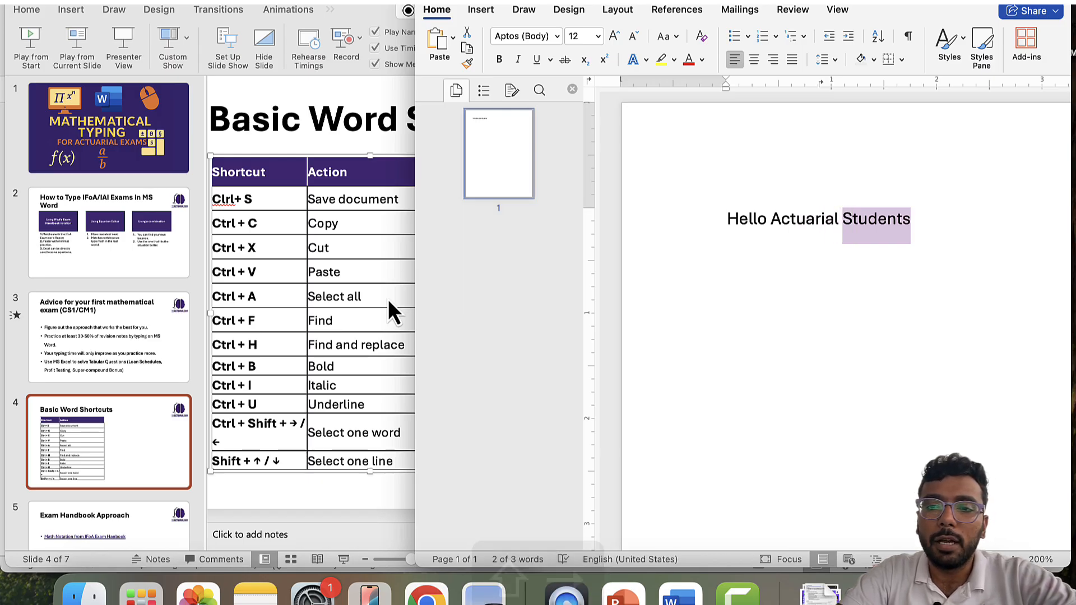
pyautogui.hotkey('shift', 'Left')
pyautogui.hotkey('shift', 'Left')
pyautogui.hotkey('shift', 'Left')
pyautogui.hotkey('shift', 'Left')
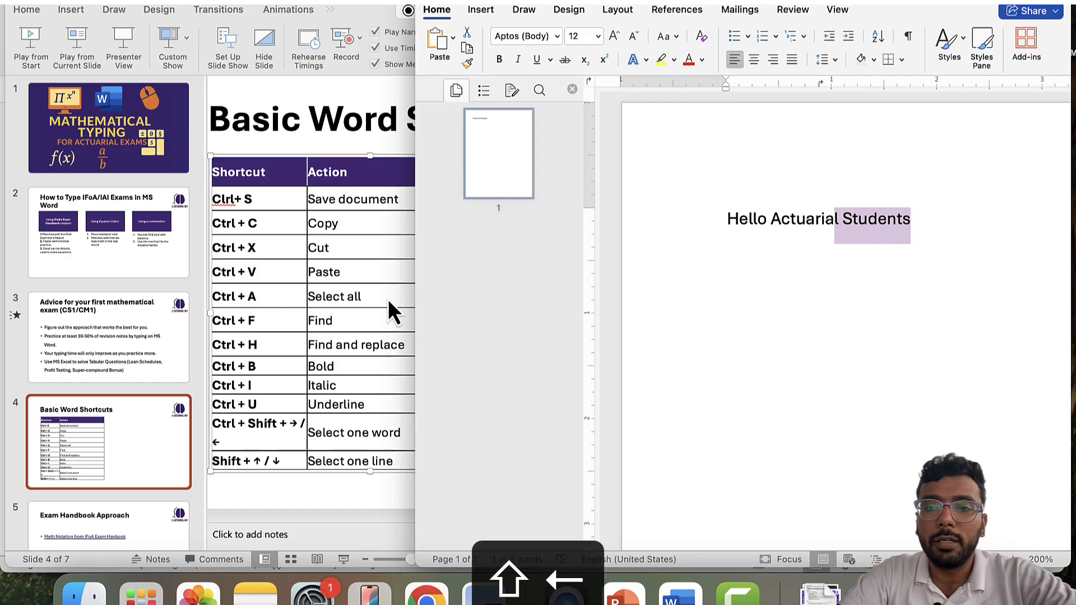
pyautogui.hotkey('shift', 'Right')
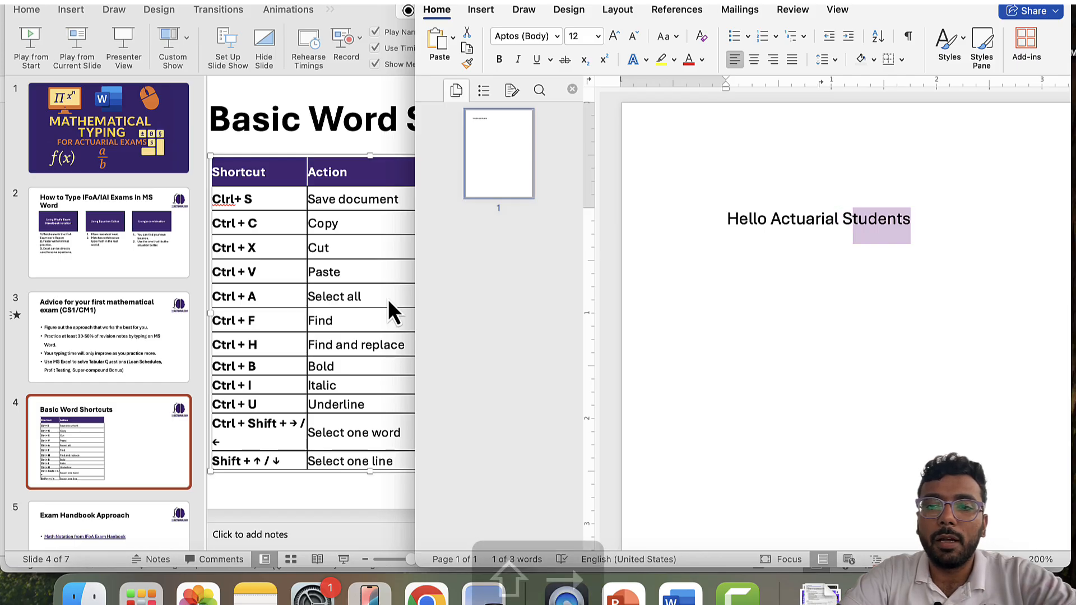
pyautogui.hotkey('shift', 'Right')
pyautogui.hotkey('shift', 'Right')
pyautogui.hotkey('shift', 'Right')
pyautogui.hotkey('shift', 'Right')
pyautogui.hotkey('shift', 'Right')
pyautogui.press('Right')
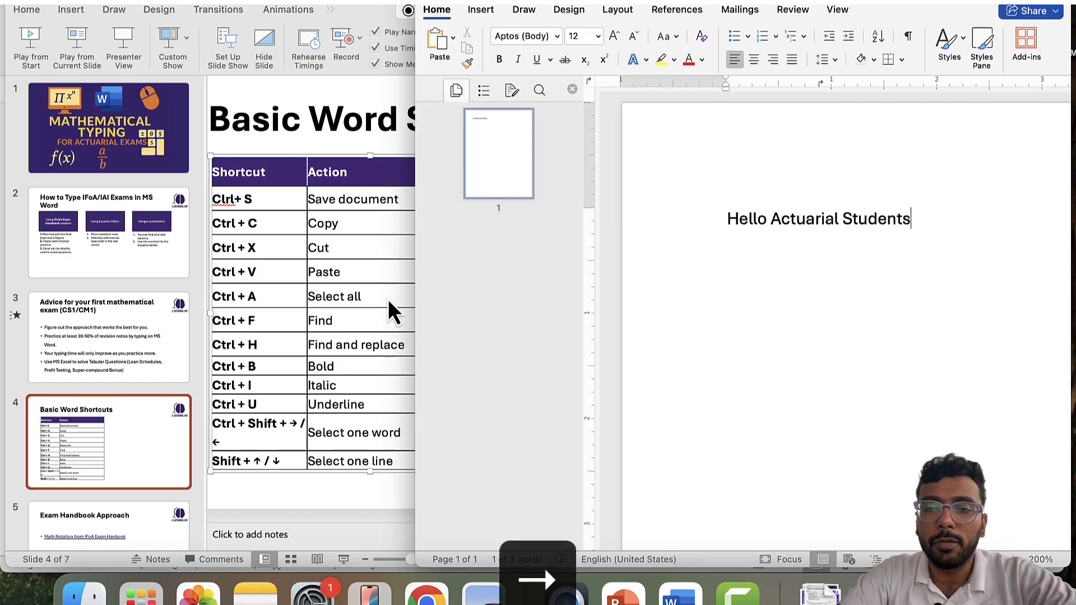
# - Practise selecting the whole greeting line, letter by letter and with Shift+Cmd+Right
pyautogui.press('Left')
pyautogui.press('Left')
pyautogui.press('Left')
pyautogui.press('Left')
pyautogui.press('Left')
pyautogui.press('Left')
pyautogui.press('Left')
pyautogui.press('Left')
pyautogui.press('Left')
pyautogui.press('Left')
pyautogui.press('Left')
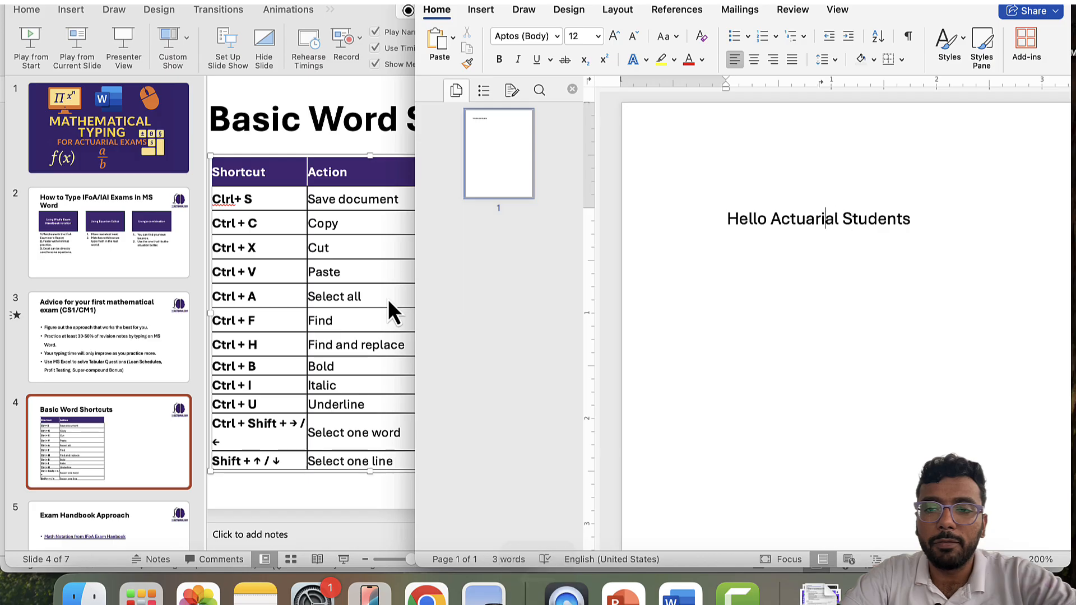
pyautogui.press('Left')
pyautogui.press('Left')
pyautogui.press('Left')
pyautogui.press('Left')
pyautogui.press('Left')
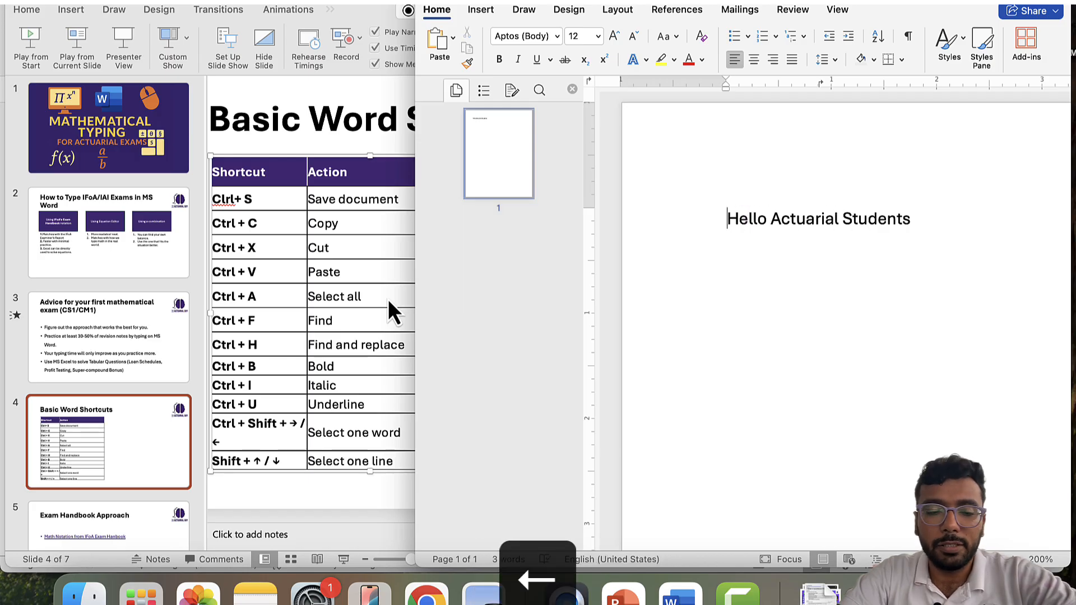
pyautogui.hotkey('shift', 'Right')
pyautogui.hotkey('shift', 'Right')
pyautogui.hotkey('shift', 'Right')
pyautogui.hotkey('shift', 'Right')
pyautogui.hotkey('shift', 'Right')
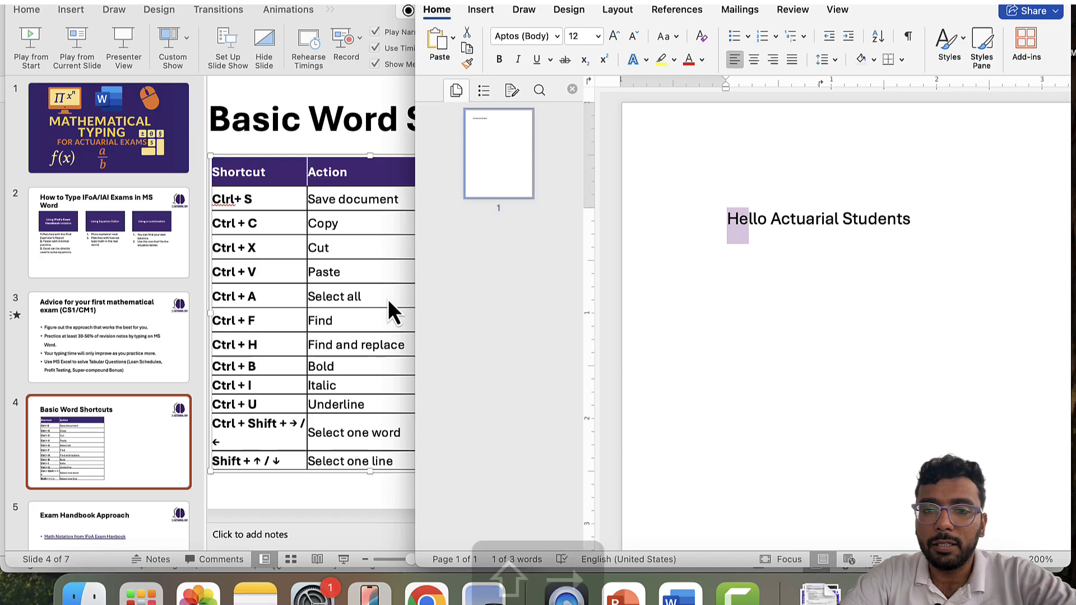
pyautogui.hotkey('shift', 'Right')
pyautogui.hotkey('shift', 'Right')
pyautogui.hotkey('shift', 'Right')
pyautogui.hotkey('shift', 'Right')
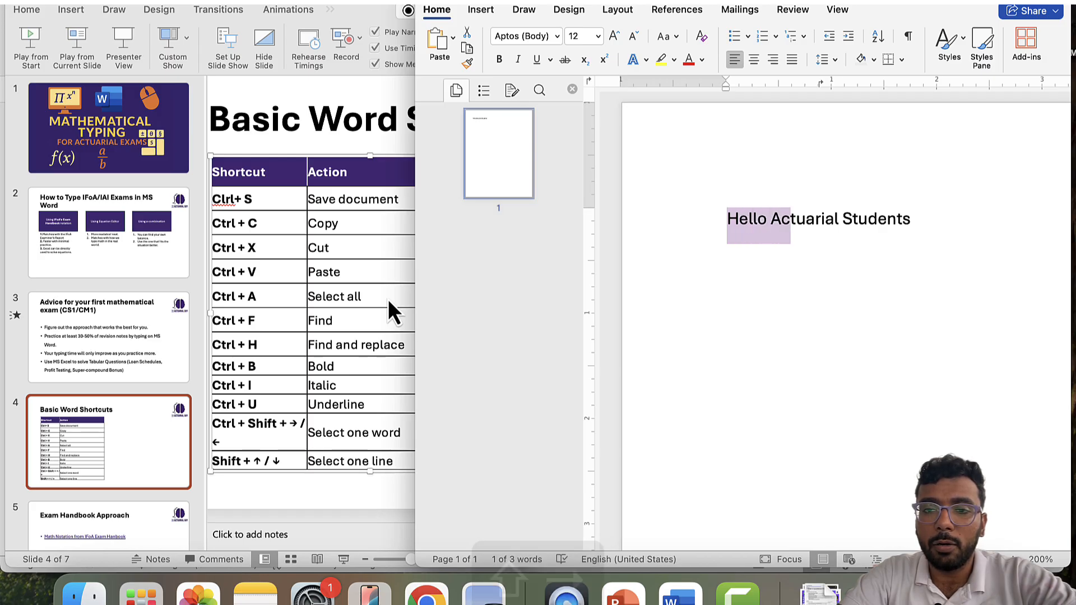
pyautogui.hotkey('shift', 'Right')
pyautogui.hotkey('shift', 'Right')
pyautogui.hotkey('shift', 'Right')
pyautogui.hotkey('shift', 'Right')
pyautogui.hotkey('shift', 'Right')
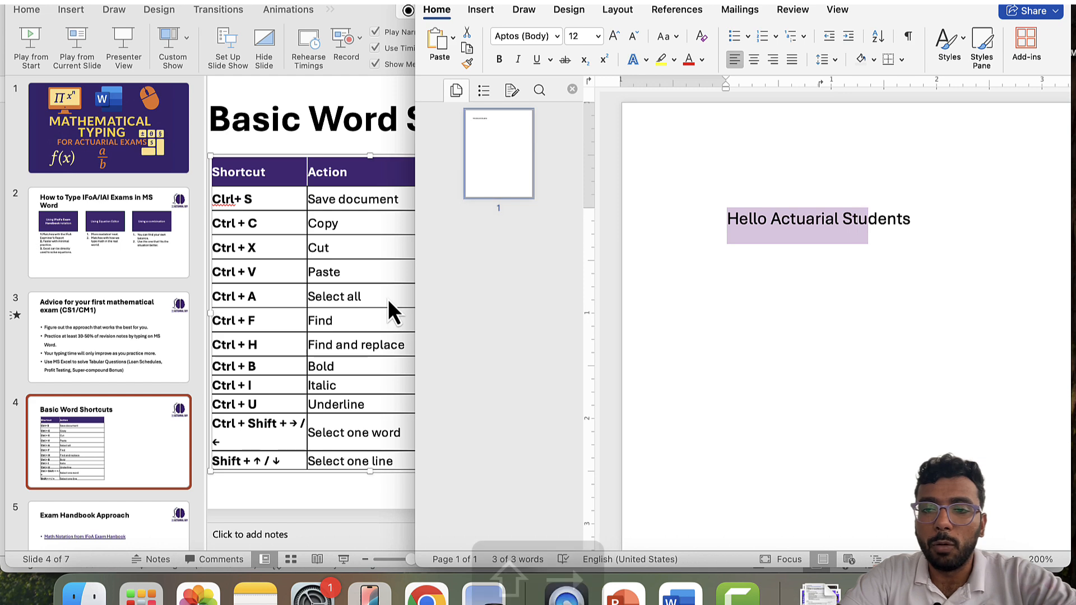
pyautogui.hotkey('shift', 'Right')
pyautogui.hotkey('shift', 'Right')
pyautogui.hotkey('shift', 'Right')
pyautogui.hotkey('shift', 'Right')
pyautogui.hotkey('shift', 'Right')
pyautogui.hotkey('shift', 'Right')
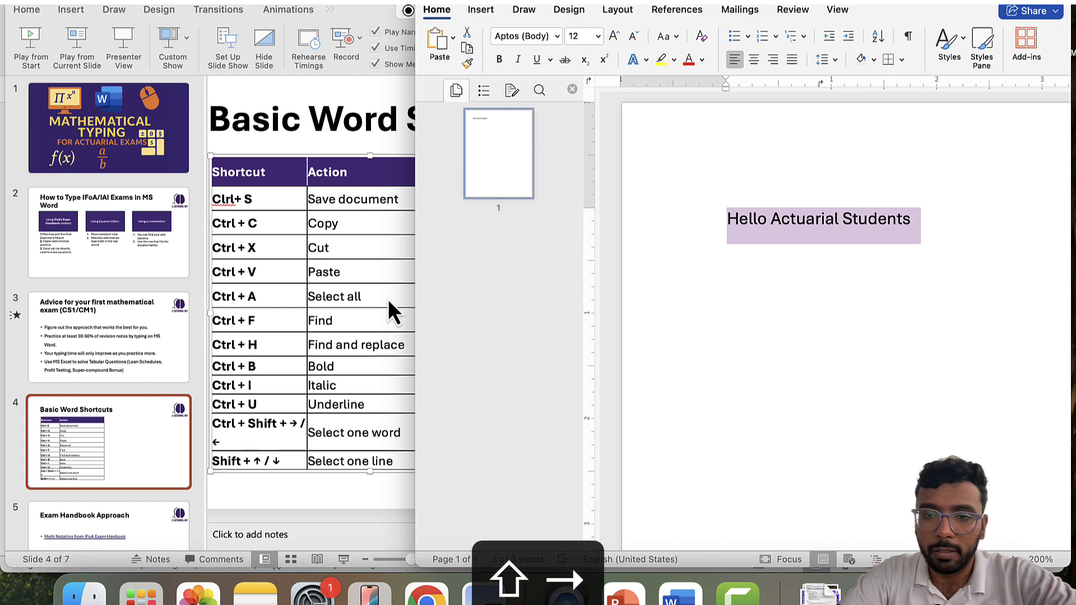
pyautogui.press('Left')
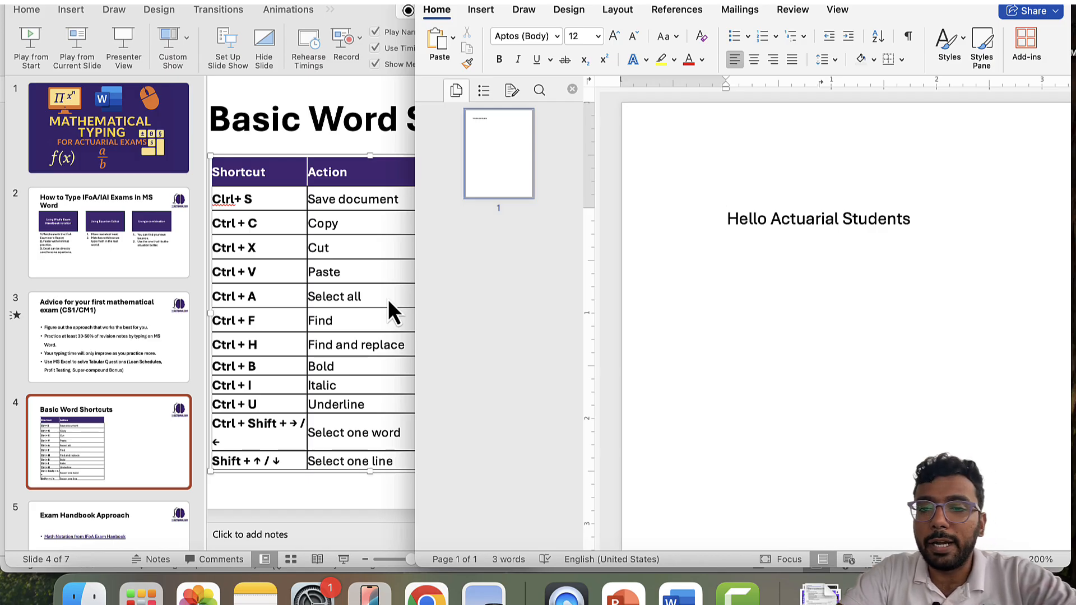
pyautogui.press('shift+super+Right')
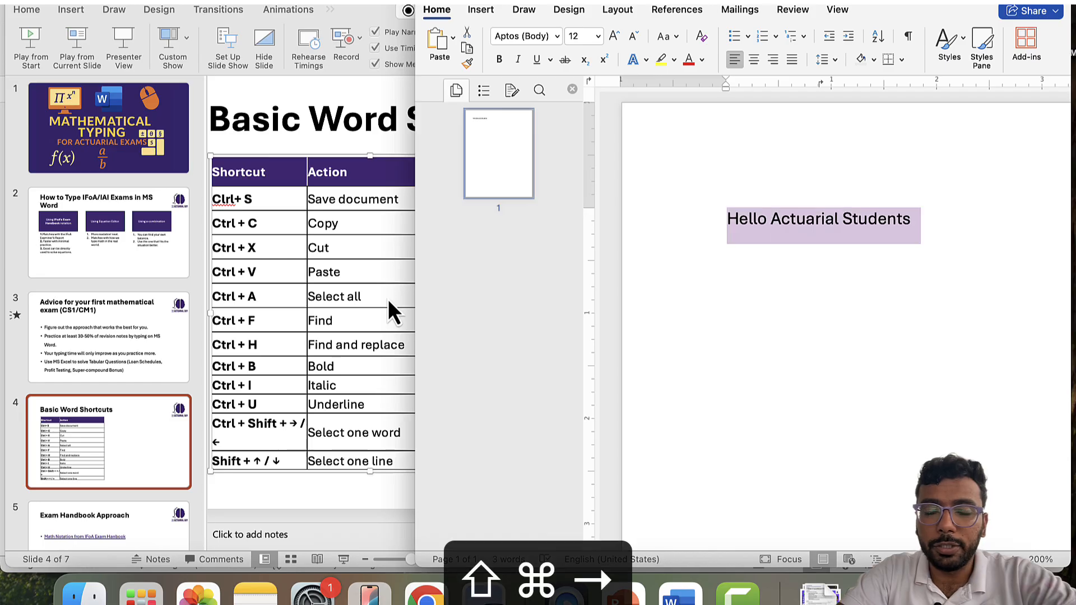
pyautogui.press('Left')
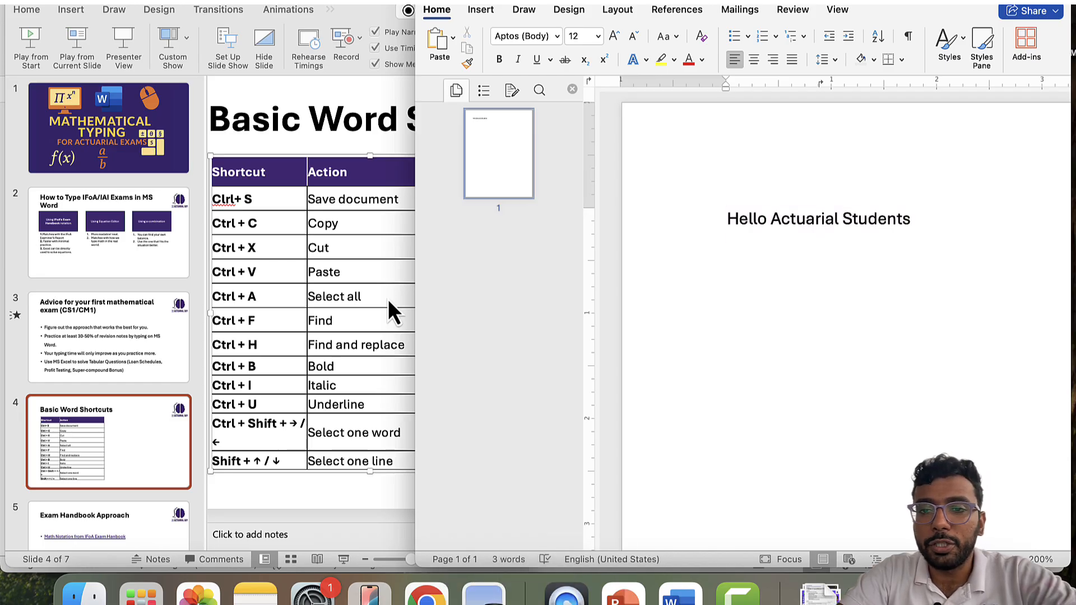
pyautogui.press('shift+super+Right')
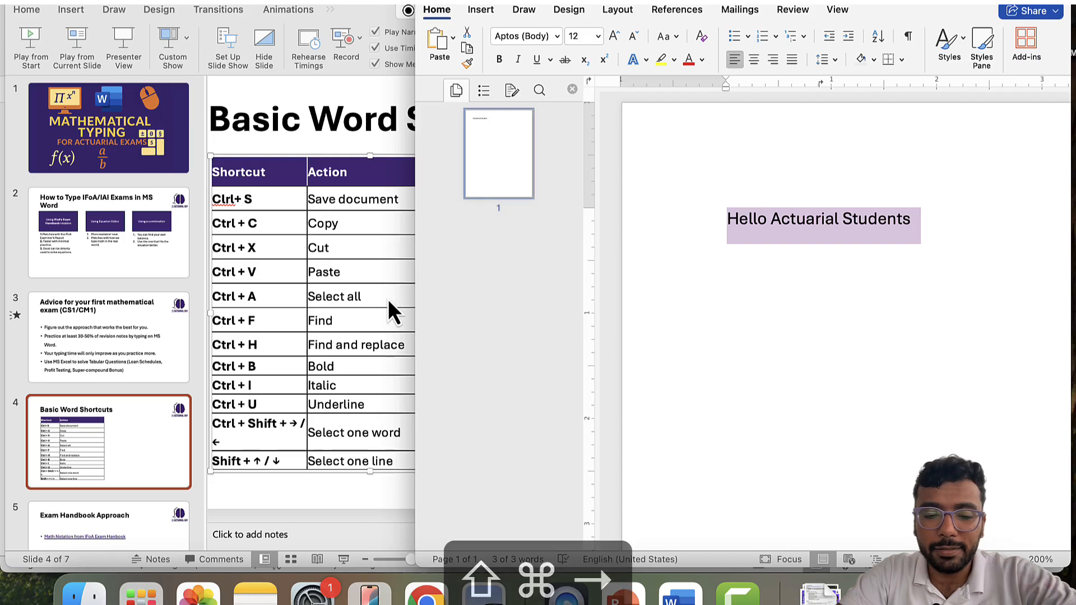
pyautogui.press('Left')
pyautogui.hotkey('shift', 'Right')
pyautogui.press('Left')
pyautogui.press('shift+super+Right')
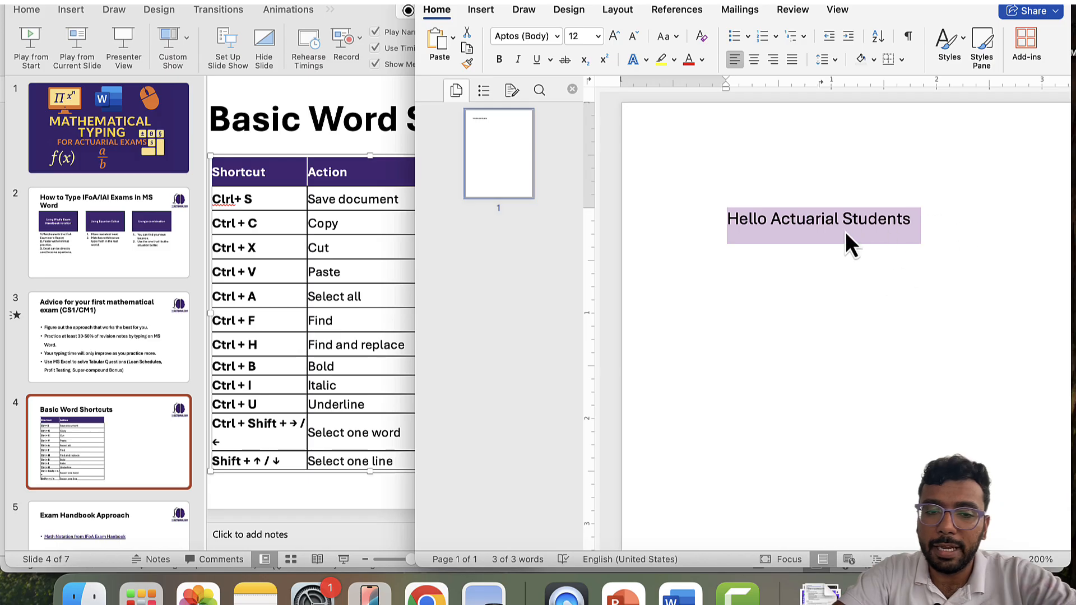
pyautogui.press('Left')
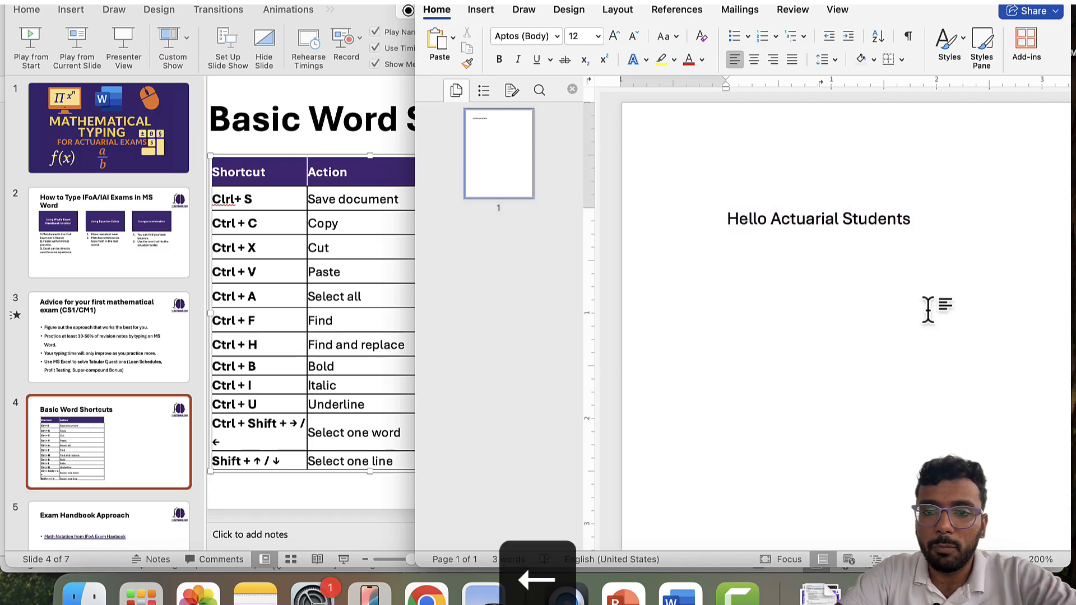
# - Start a new empty line beneath 'Hello Actuarial Students'
pyautogui.press('Right')
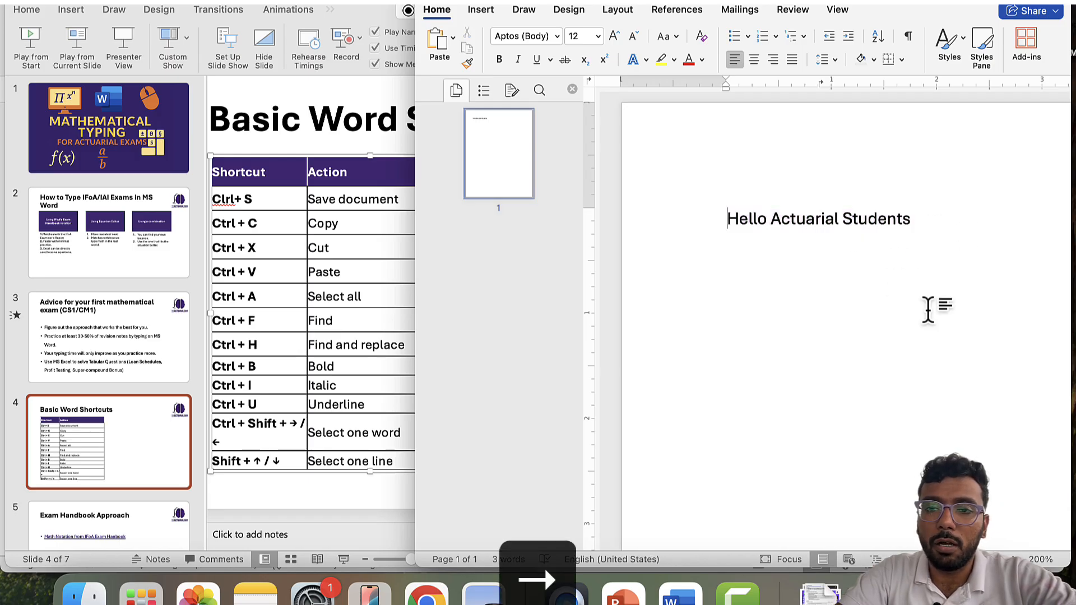
pyautogui.press('Right')
pyautogui.press('Right')
pyautogui.press('Right')
pyautogui.press('Right')
pyautogui.press('Right')
pyautogui.press('Right')
pyautogui.press('Right')
pyautogui.press('Right')
pyautogui.press('Right')
pyautogui.press('Right')
pyautogui.press('Right')
pyautogui.press('Right')
pyautogui.press('Left')
pyautogui.press('Left')
pyautogui.press('Left')
pyautogui.press('Left')
pyautogui.press('Left')
pyautogui.press('Left')
pyautogui.press('Left')
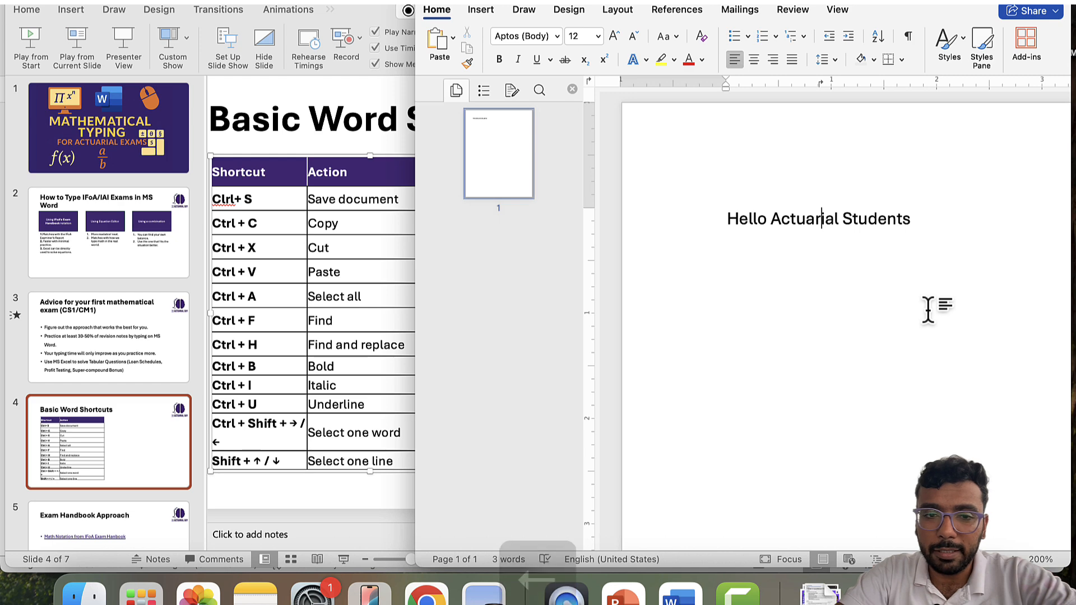
pyautogui.press('Left')
pyautogui.press('Left')
pyautogui.press('Left')
pyautogui.press('Left')
pyautogui.press('Left')
pyautogui.press('Left')
pyautogui.press('shift+super+Right')
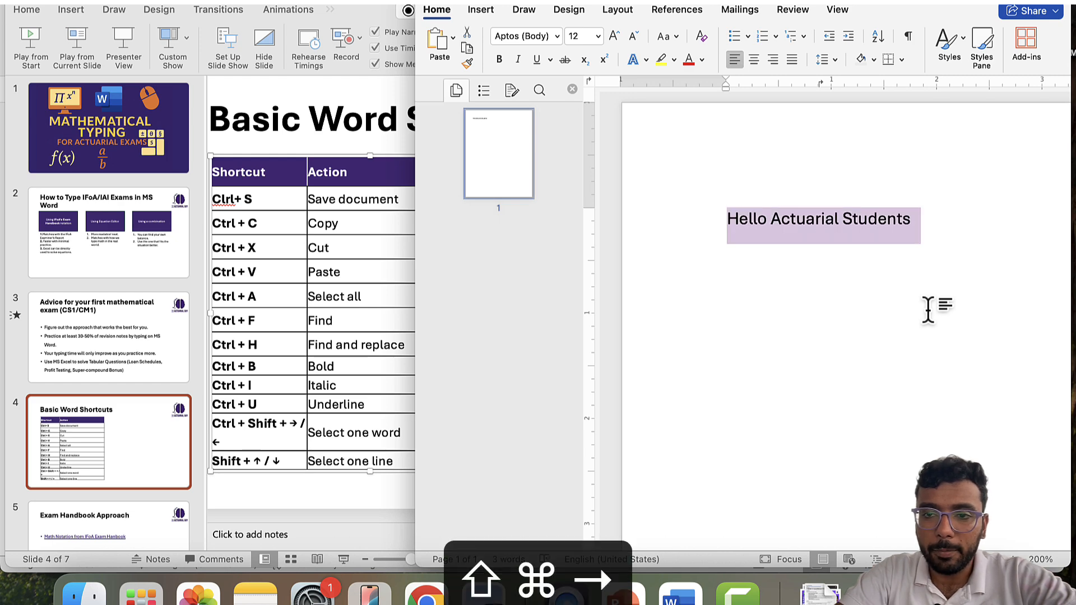
pyautogui.press('Right')
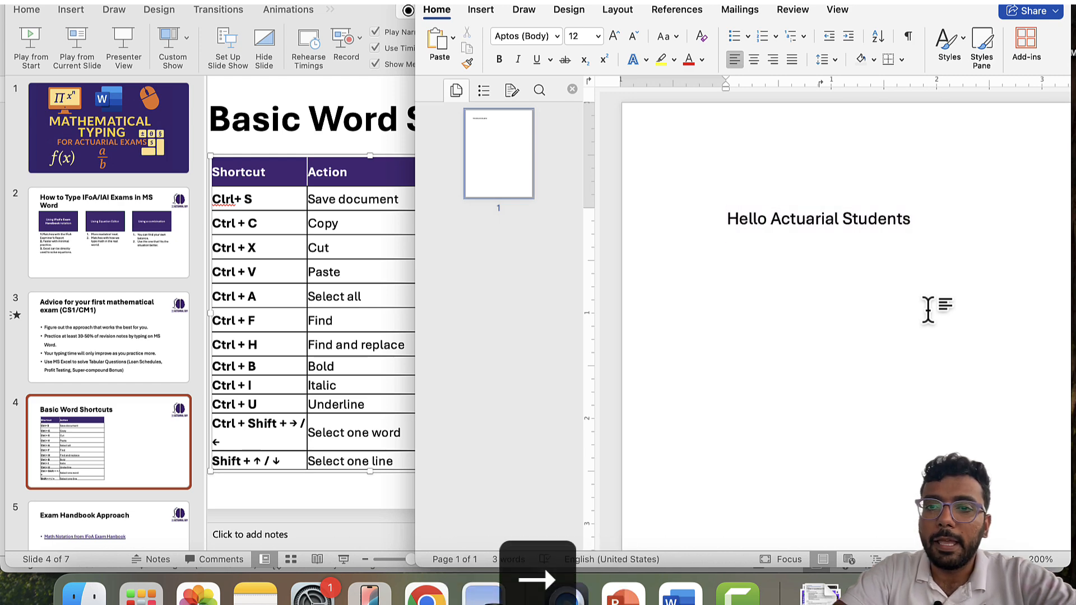
pyautogui.press('Return')
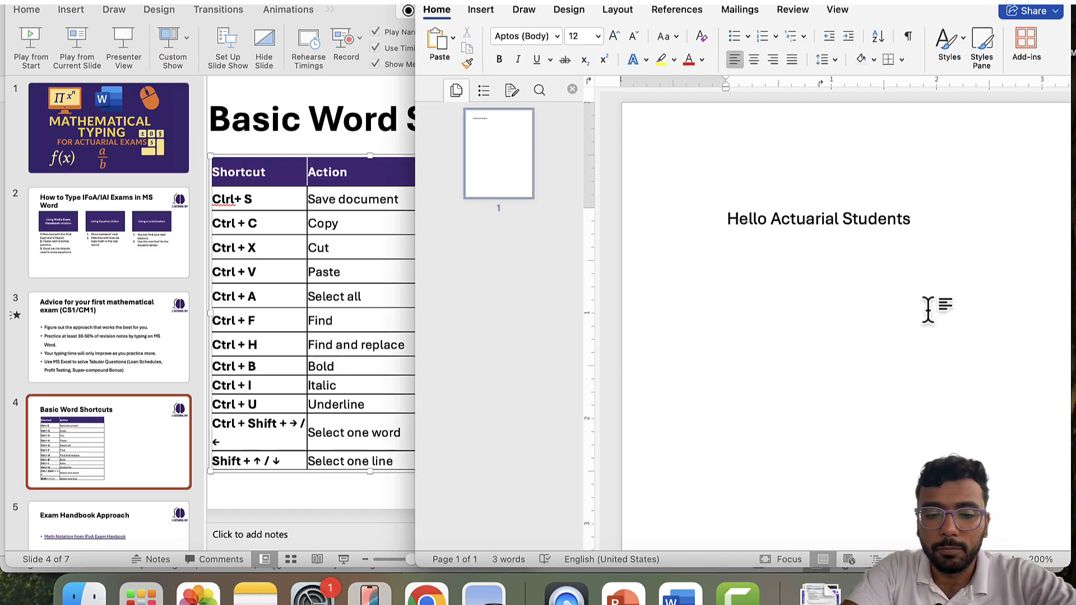
# - Type 'Welcome to the Actuarial Guy' and 'All the best for your IFoA Exams' below the greeting
pyautogui.write('A')
pyautogui.press('BackSpace')
pyautogui.write('Wel')
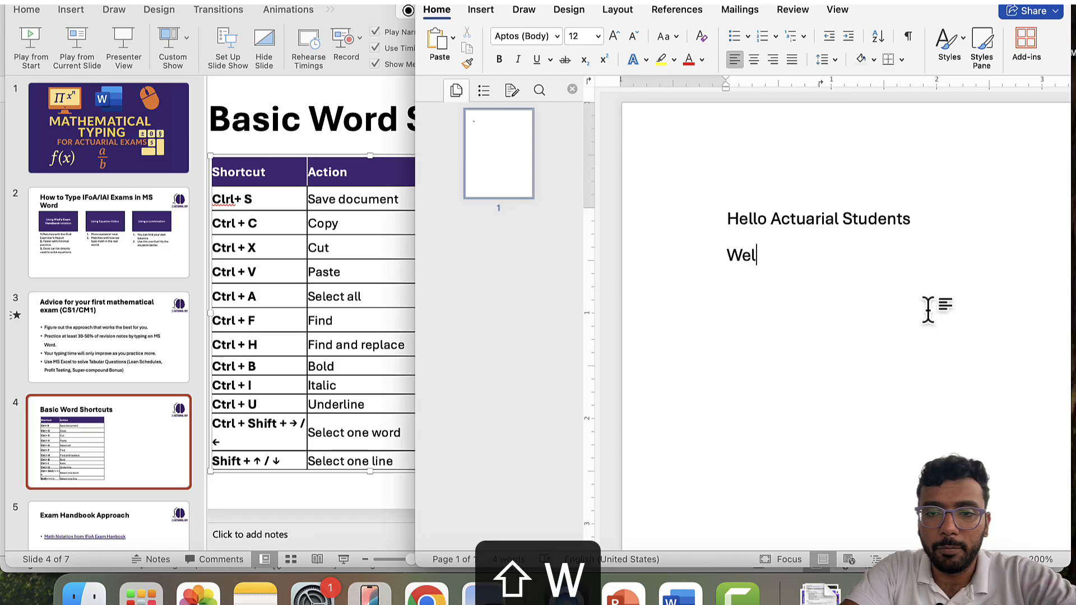
pyautogui.write('come gto')
pyautogui.press('BackSpace')
pyautogui.press('BackSpace')
pyautogui.press('BackSpace')
pyautogui.write('to ')
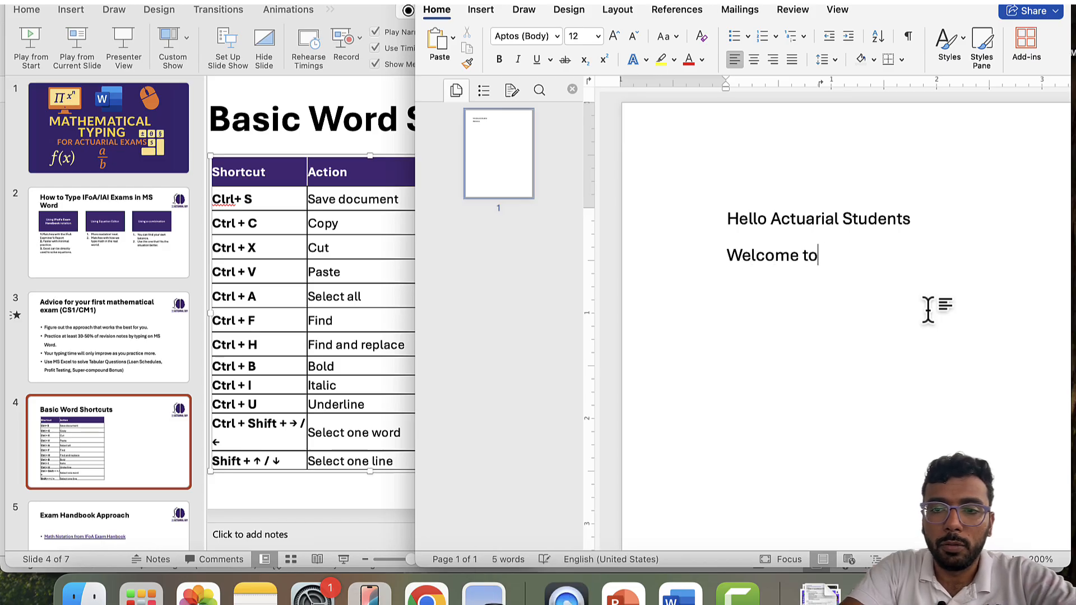
pyautogui.write('the Actuar')
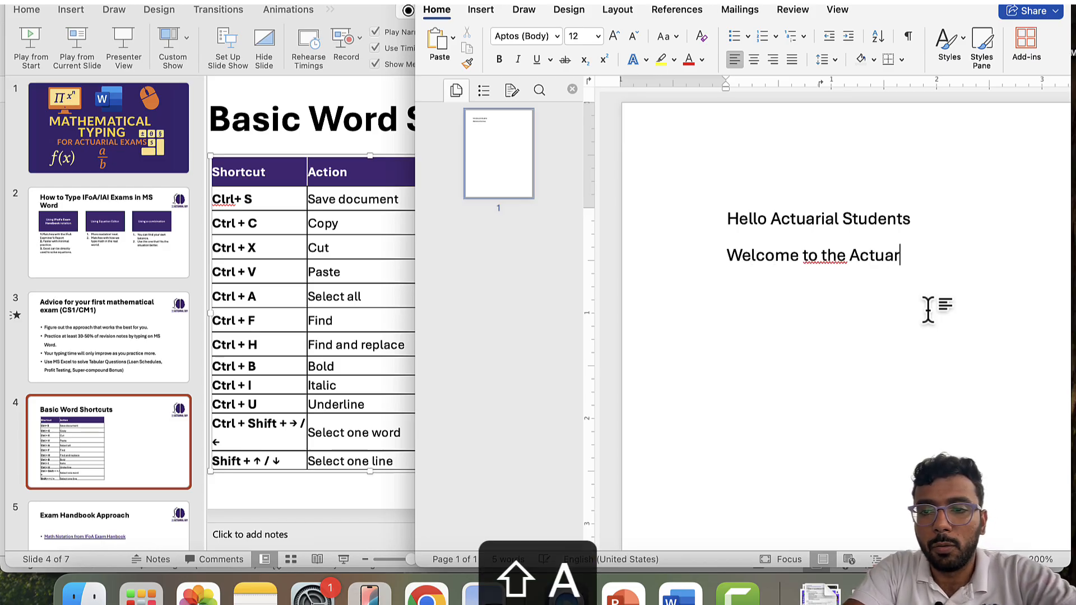
pyautogui.write('ial Guy ')
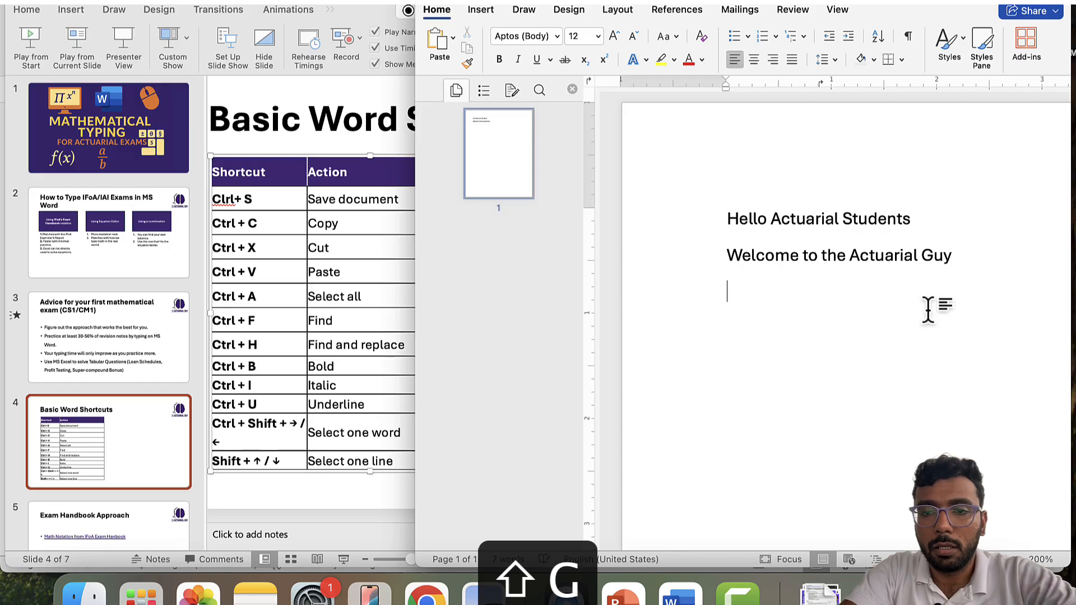
pyautogui.write('Al')
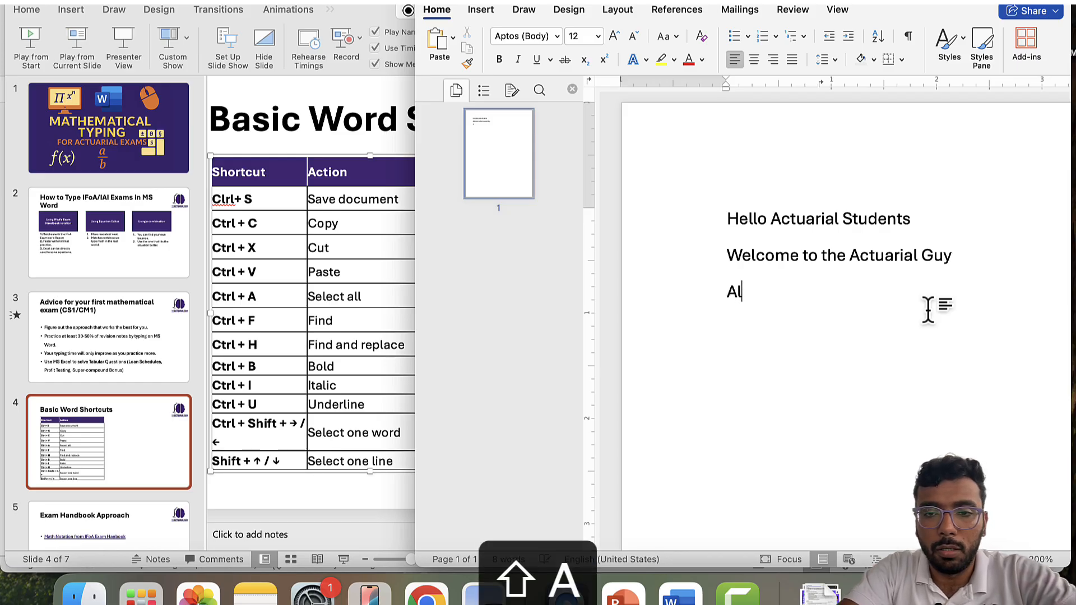
pyautogui.write('l the bexst')
pyautogui.press('BackSpace')
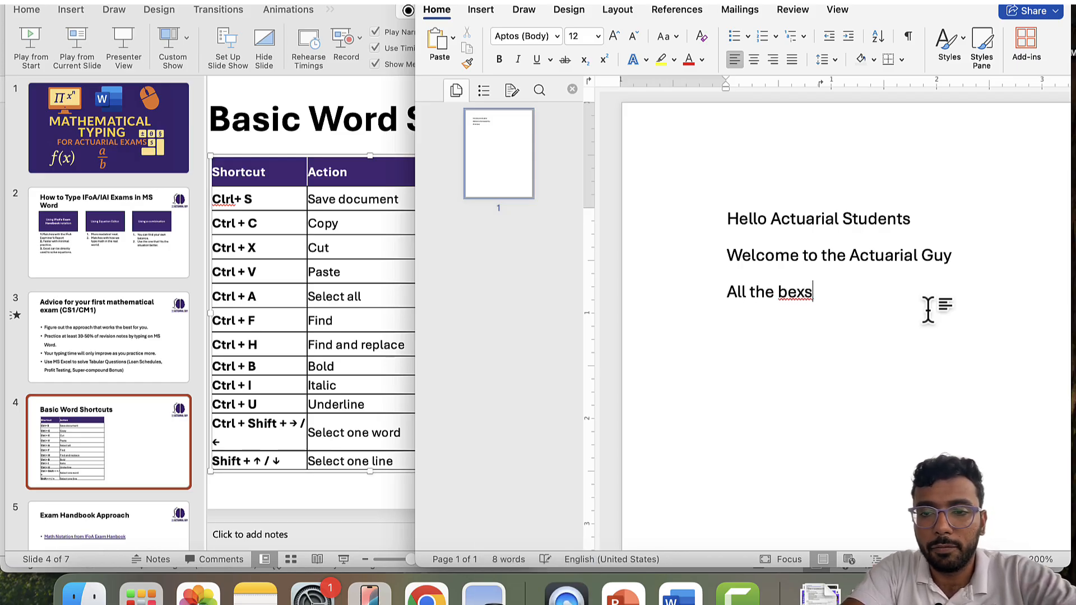
pyautogui.press('BackSpace')
pyautogui.press('BackSpace')
pyautogui.write('st for your Ol')
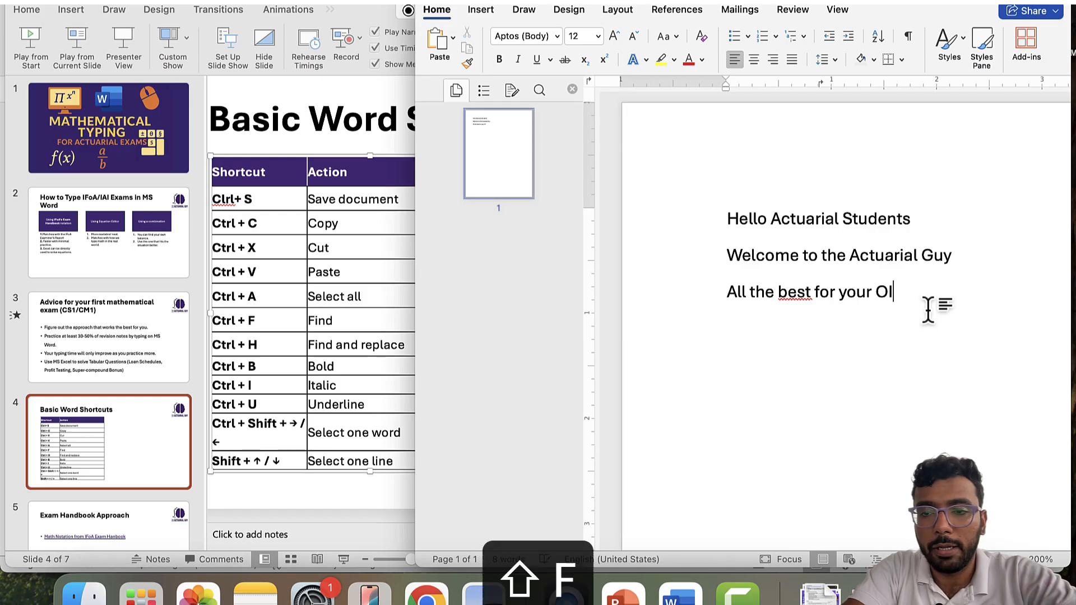
pyautogui.press('BackSpace')
pyautogui.press('BackSpace')
pyautogui.write('U')
pyautogui.press('BackSpace')
pyautogui.write('IF')
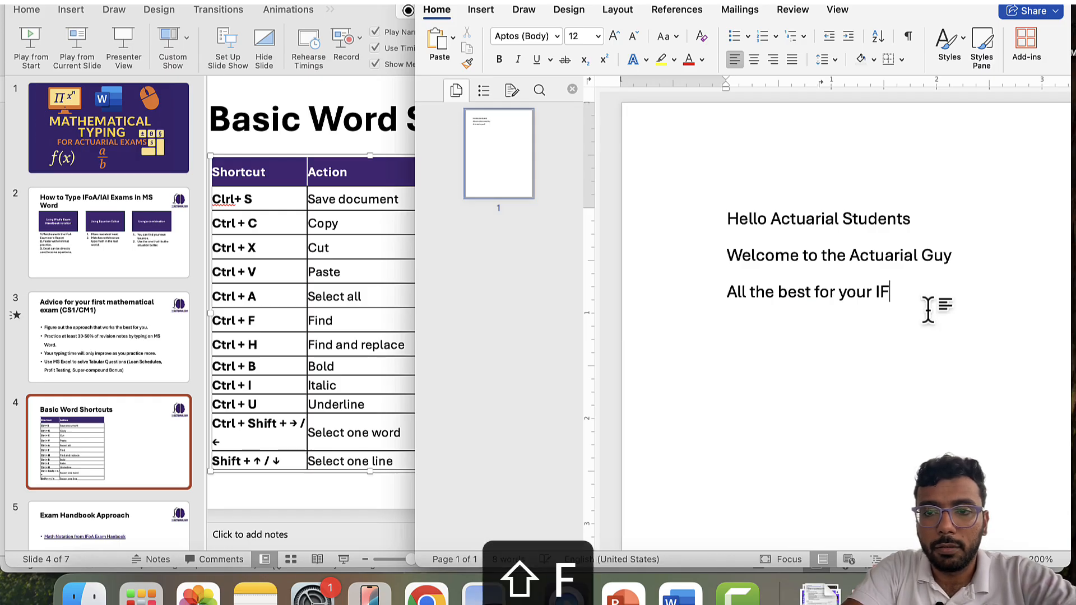
pyautogui.write('oA Exams')
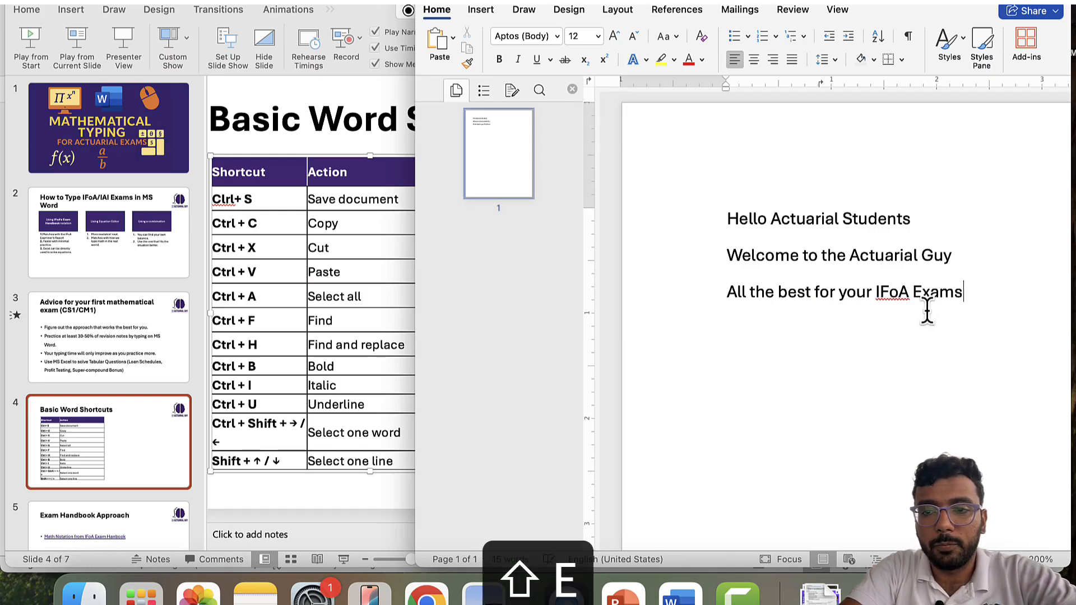
# - Select the first line, 'Hello Actuarial Students'
pyautogui.press('Left')
pyautogui.press('Up')
pyautogui.press('Up')
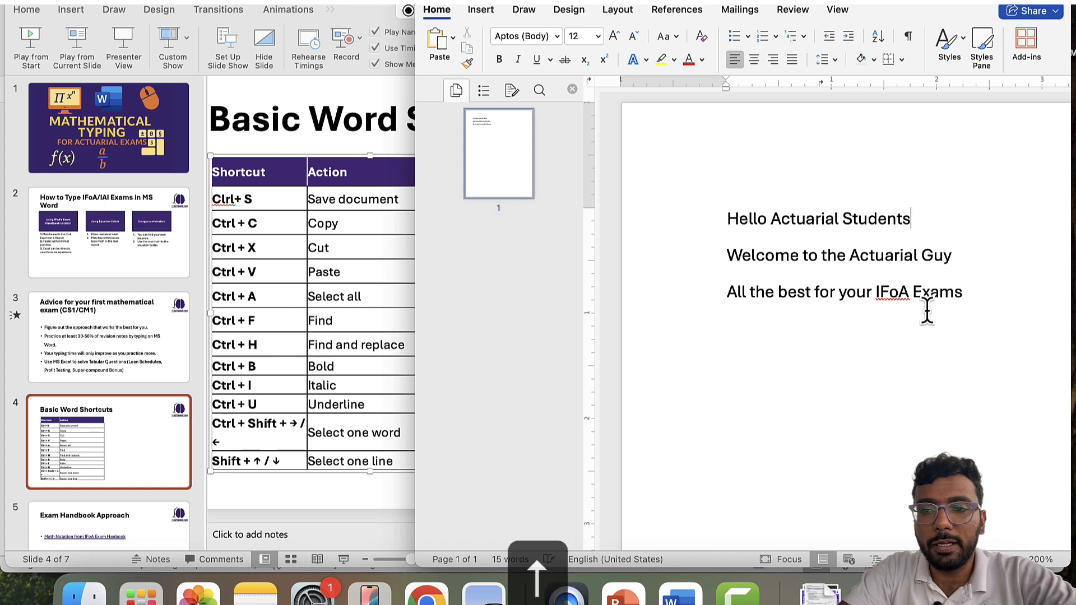
pyautogui.press('Left')
pyautogui.press('Left')
pyautogui.press('Left')
pyautogui.press('Left')
pyautogui.press('Left')
pyautogui.press('Left')
pyautogui.press('Left')
pyautogui.press('Left')
pyautogui.press('Left')
pyautogui.press('Left')
pyautogui.press('Left')
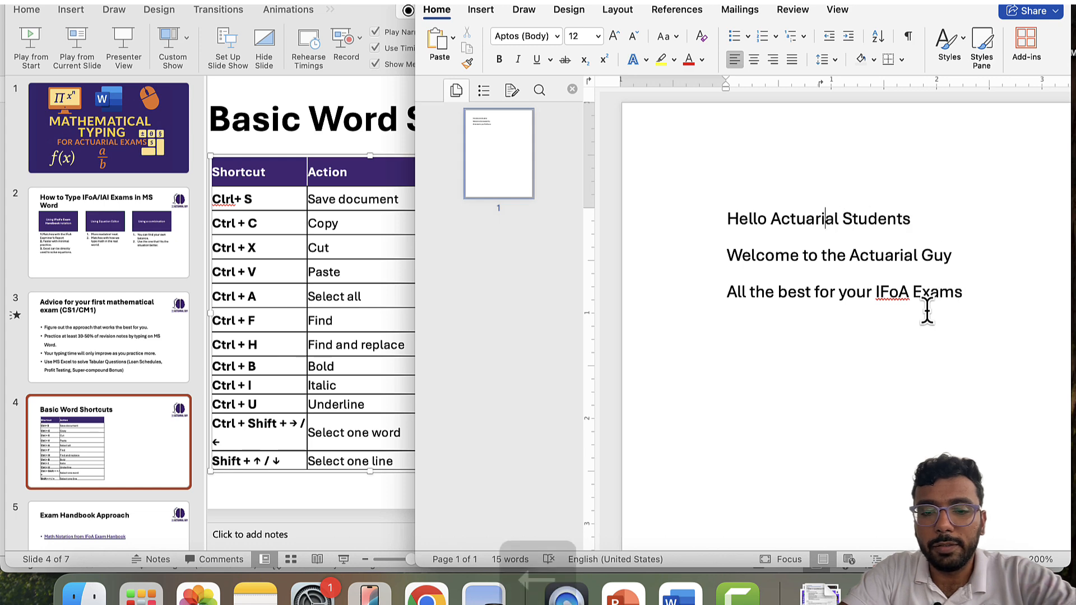
pyautogui.press('Left')
pyautogui.press('Left')
pyautogui.press('Left')
pyautogui.press('Left')
pyautogui.press('Left')
pyautogui.press('Left')
pyautogui.press('Left')
pyautogui.press('Left')
pyautogui.press('Left')
pyautogui.press('Left')
pyautogui.press('Left')
pyautogui.press('Left')
pyautogui.press('Left')
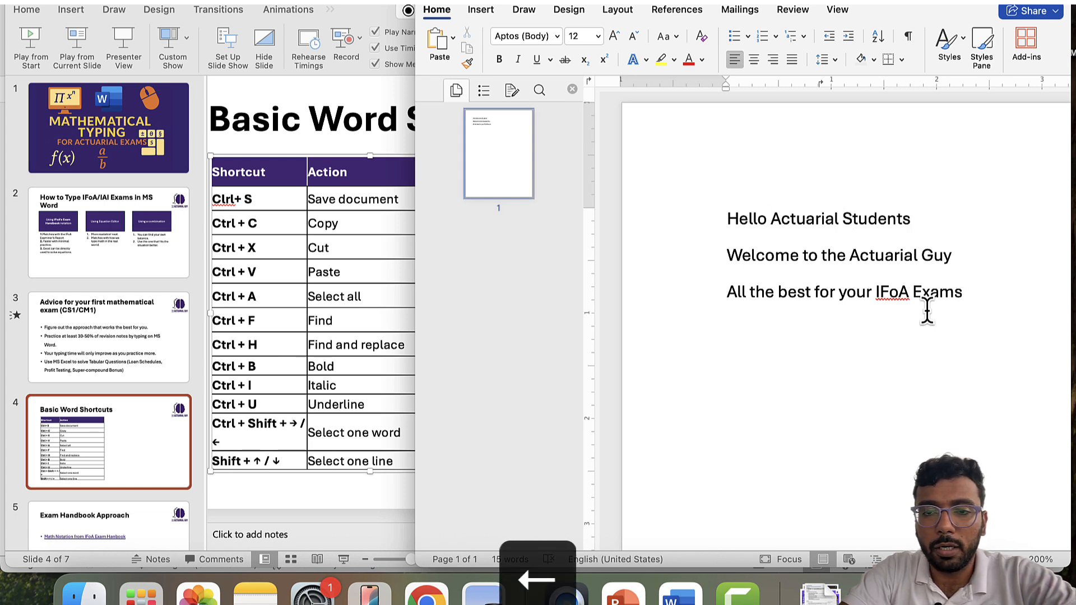
pyautogui.press('shift+super+Right')
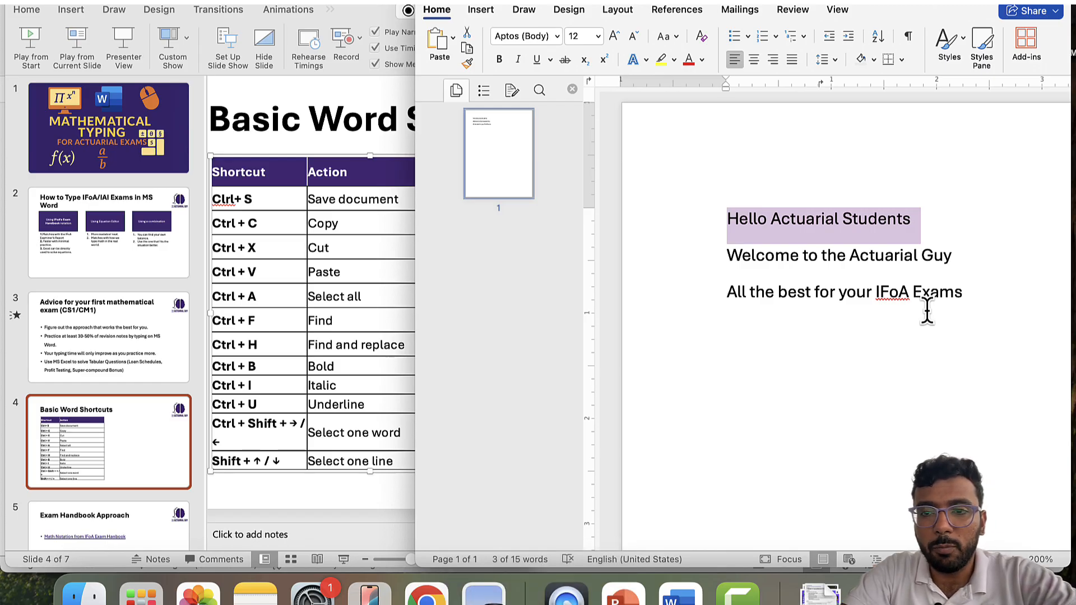
# - Select all three greeting lines with Shift+Cmd+Down
pyautogui.press('shift+super+Down')
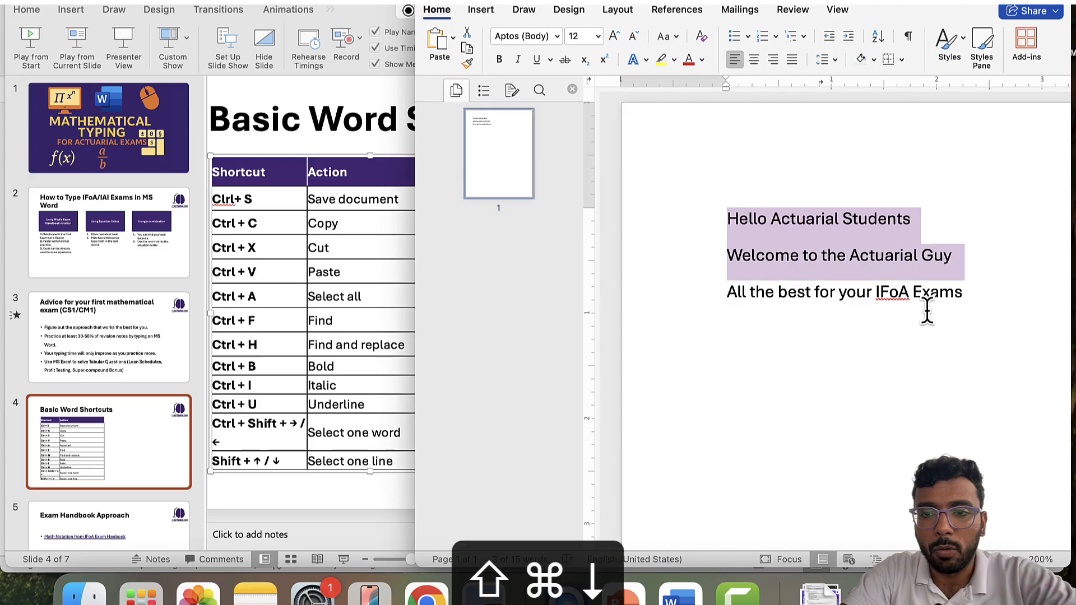
pyautogui.press('shift+super+Down')
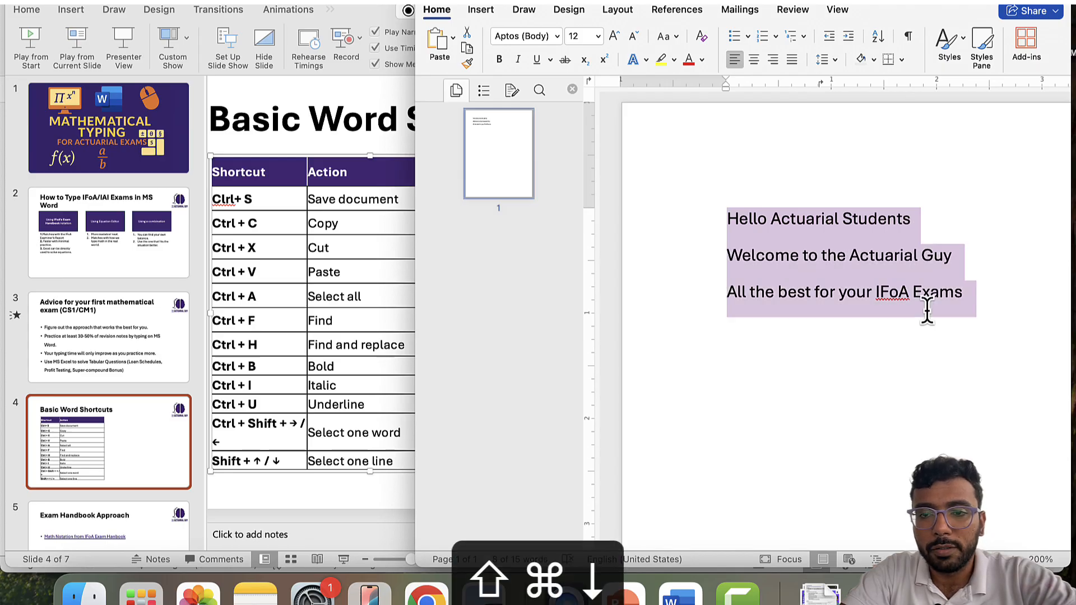
pyautogui.press('Left')
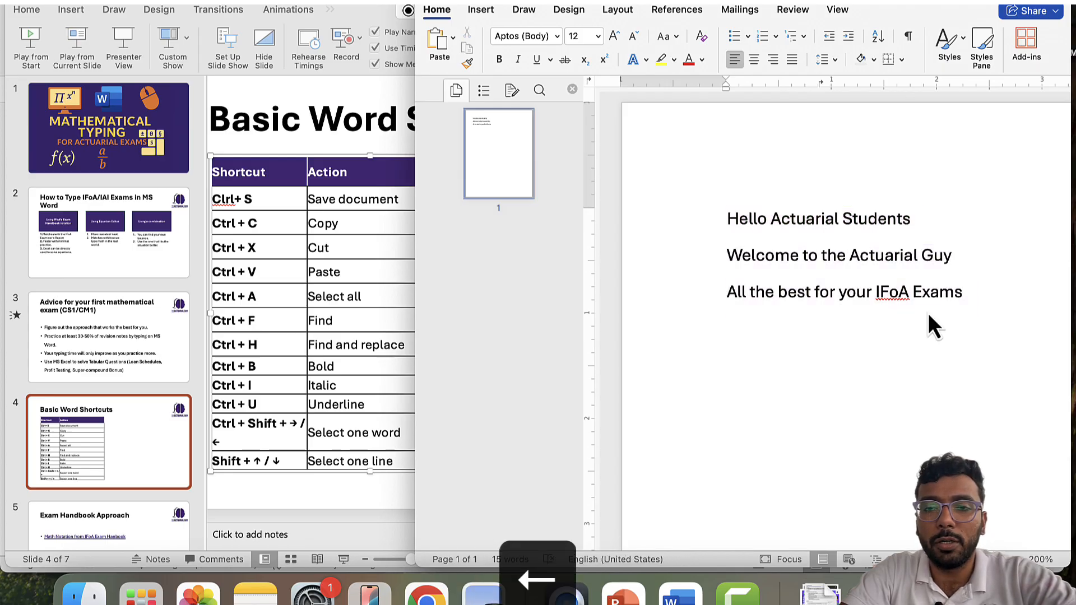
pyautogui.press('shift+super+Down')
pyautogui.press('shift+super+Down')
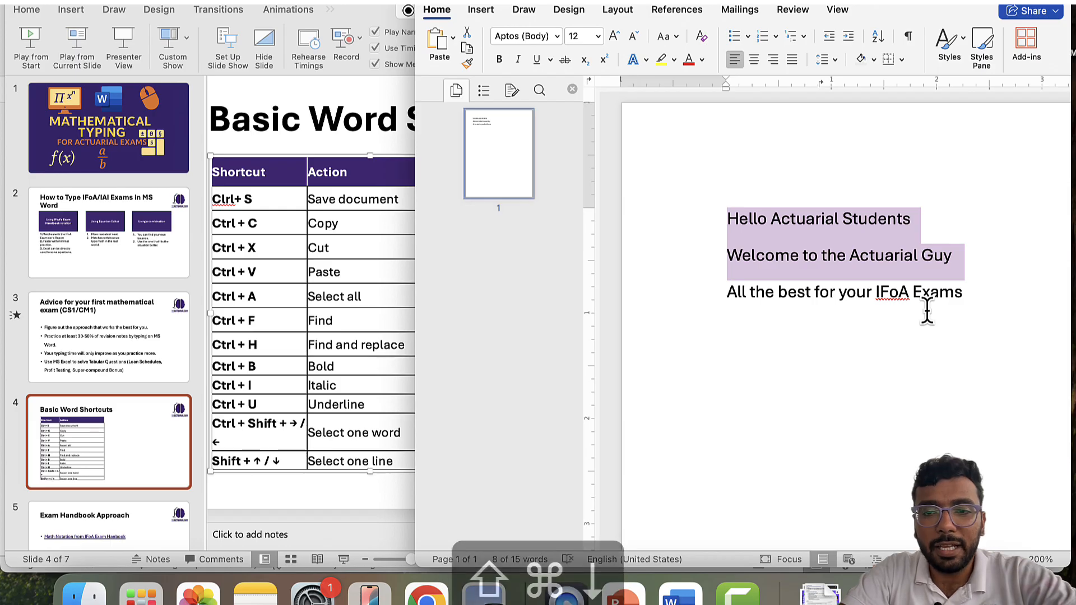
pyautogui.press('shift+super+Down')
pyautogui.press('Left')
pyautogui.press('shift+super+Right')
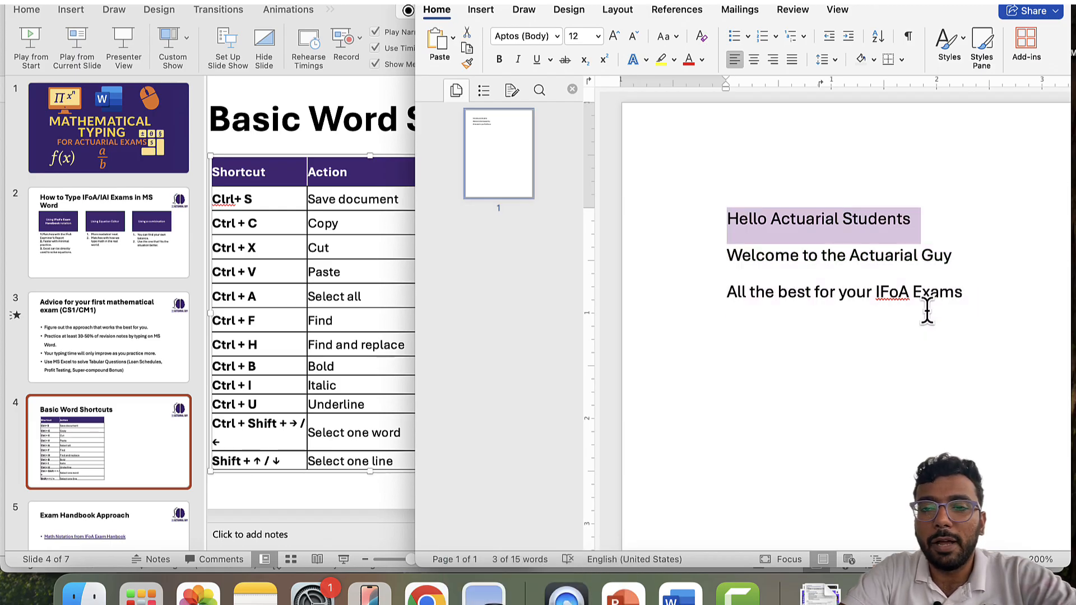
pyautogui.press('shift+super+Right')
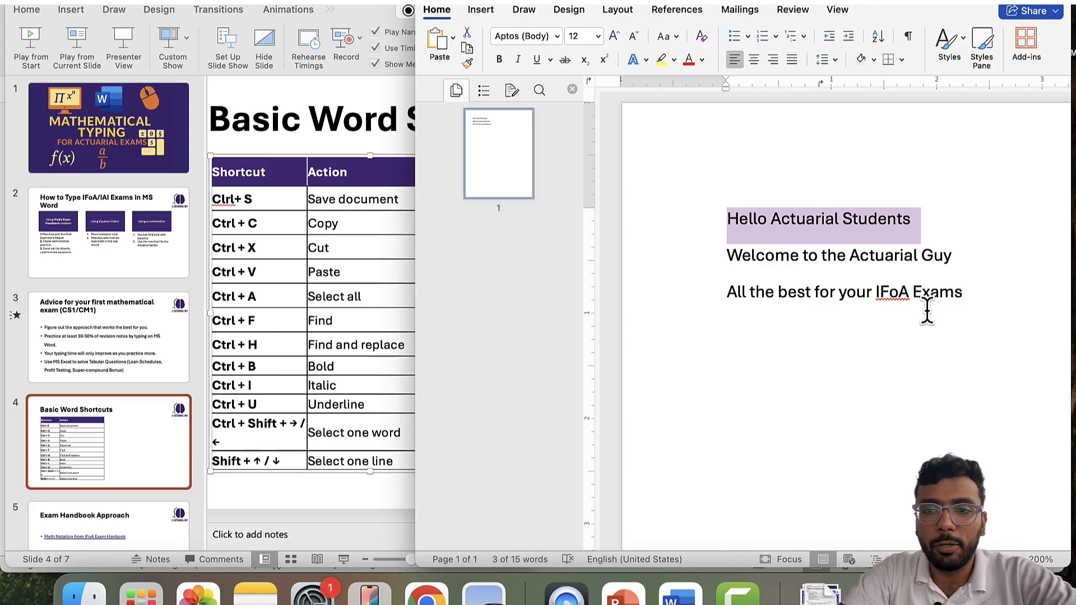
pyautogui.press('shift+super+Down')
pyautogui.press('shift+super+Down')
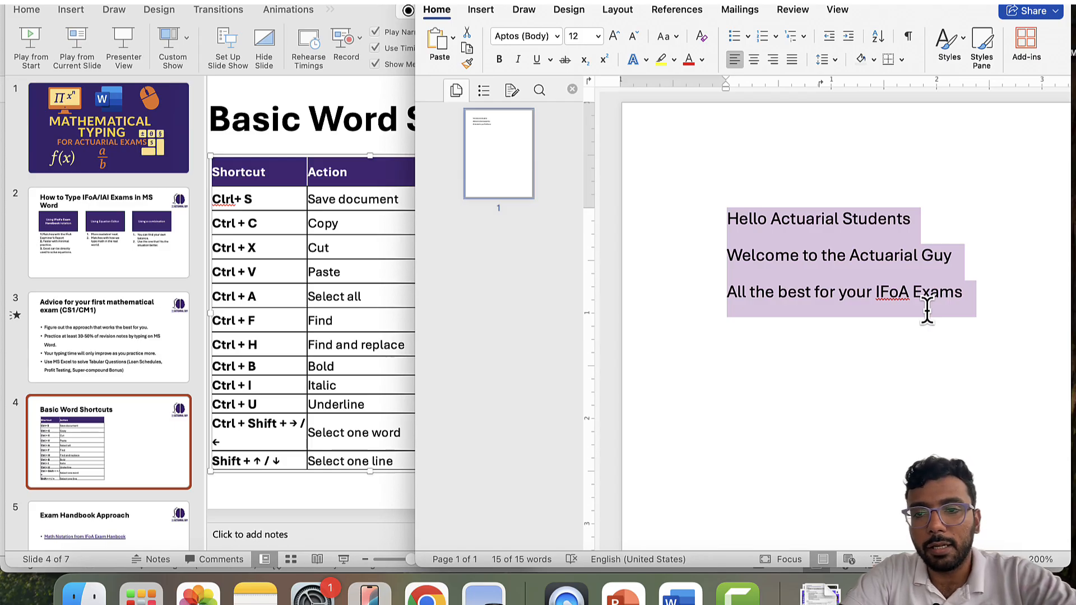
# - Copy the three lines and move the cursor below the text
pyautogui.press('super+c')
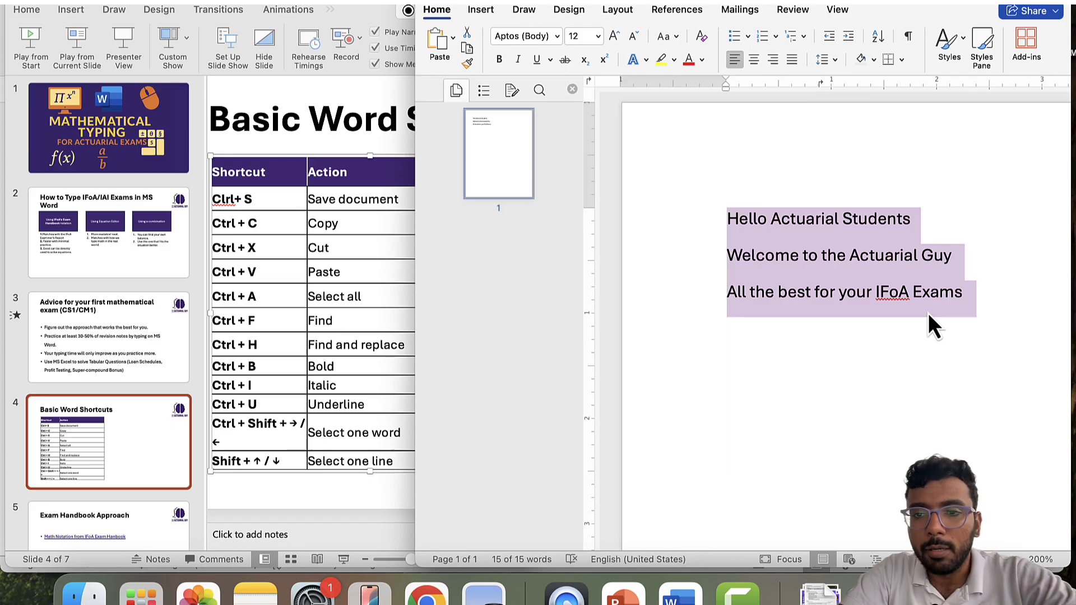
pyautogui.press('super+c')
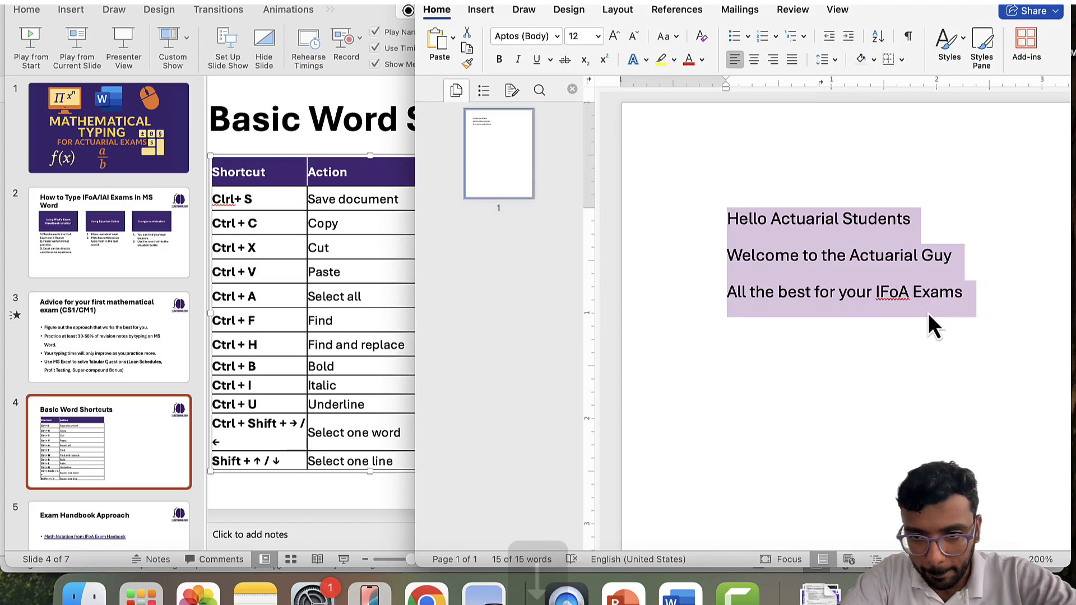
pyautogui.press('Down')
pyautogui.press('Down')
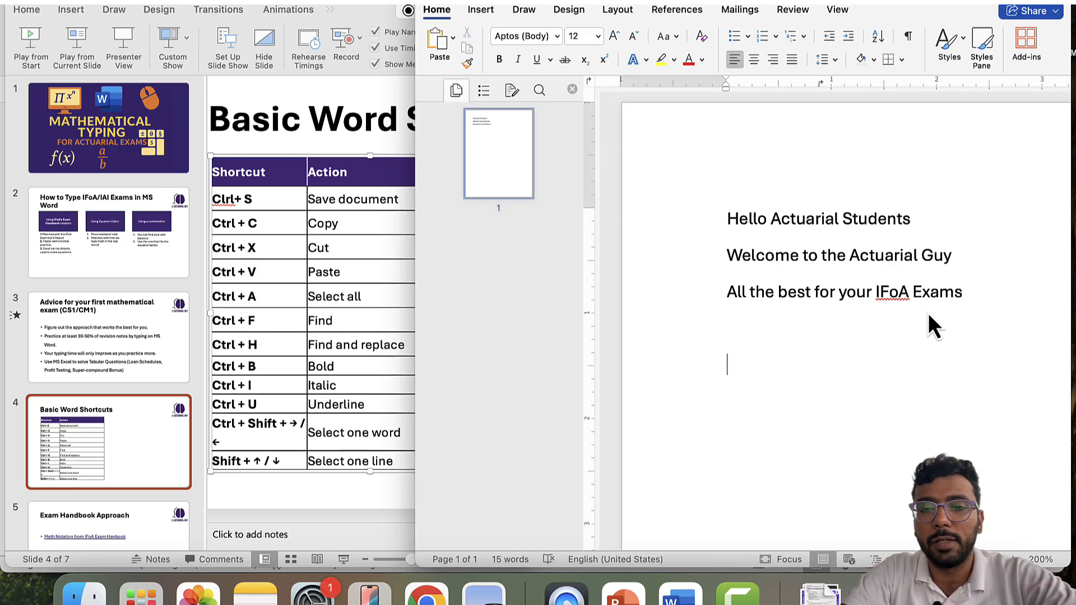
# - Paste a second copy of the three-line message below the original
pyautogui.press('super+v')
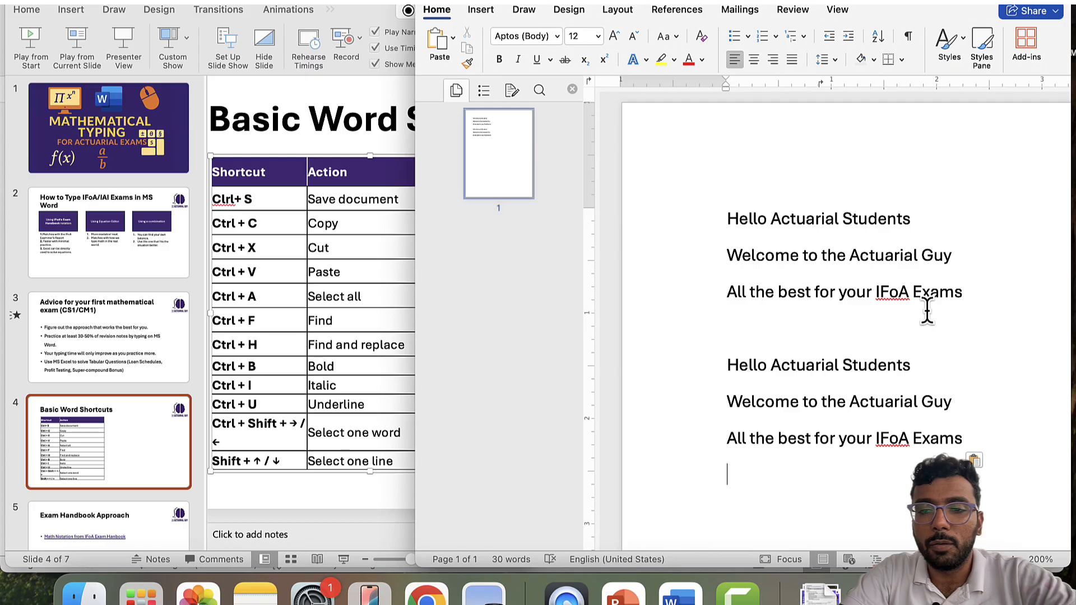
pyautogui.press('Up')
pyautogui.press('Up')
pyautogui.press('Up')
pyautogui.press('Up')
pyautogui.press('Up')
pyautogui.press('Up')
pyautogui.press('Up')
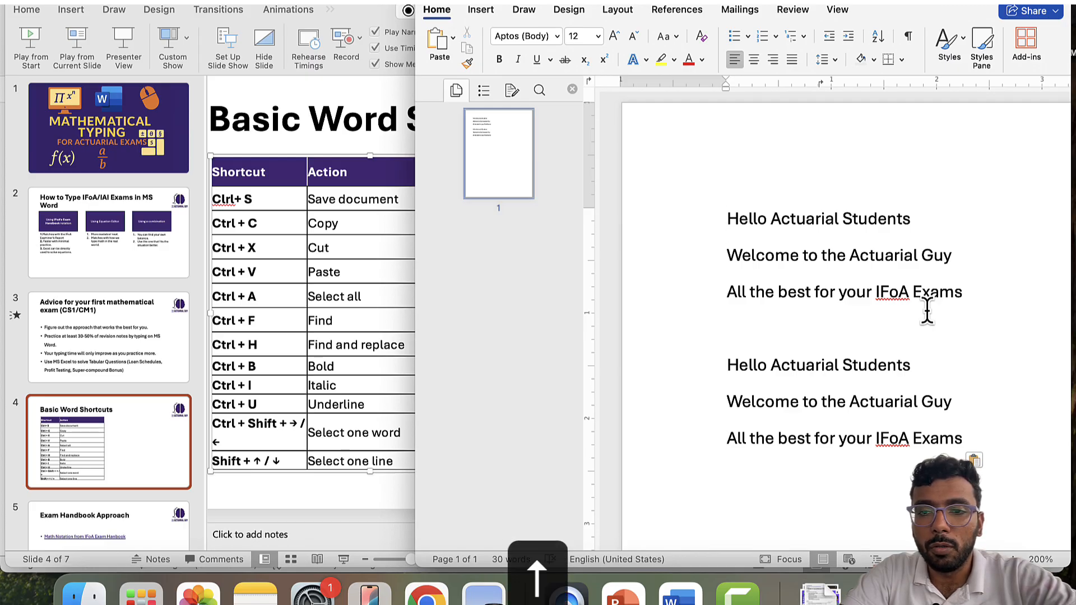
pyautogui.hotkey('shift', 'Down')
pyautogui.hotkey('shift', 'Down')
pyautogui.hotkey('shift', 'Down')
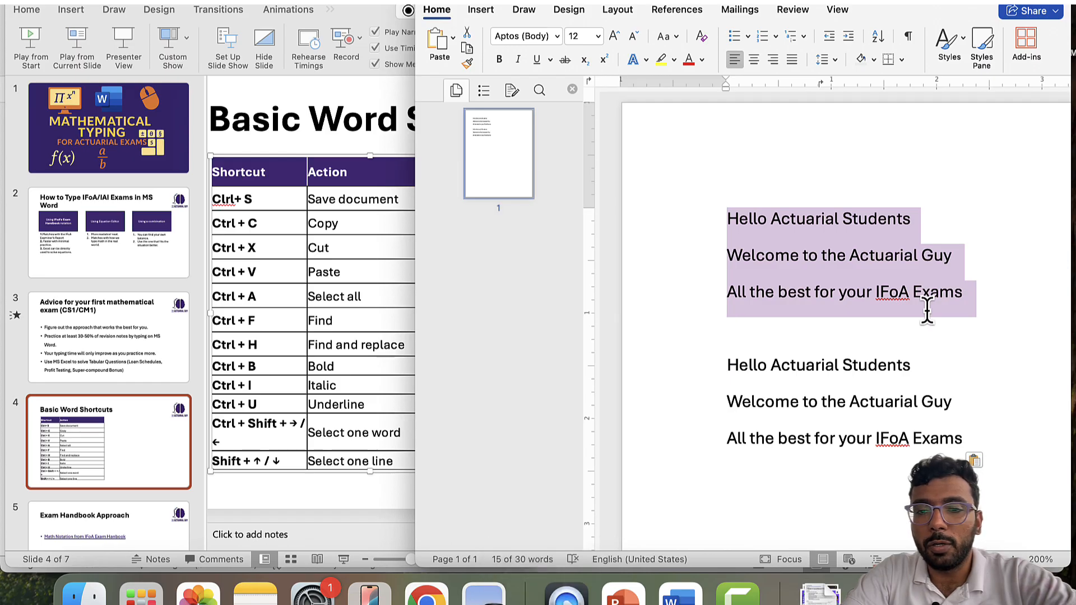
pyautogui.press('Down')
pyautogui.press('Up')
pyautogui.press('Up')
pyautogui.press('Up')
pyautogui.press('Up')
# - Cut the 'Welcome to the Actuarial Guy' line, paste it at the end, and open Find
pyautogui.press('Down')
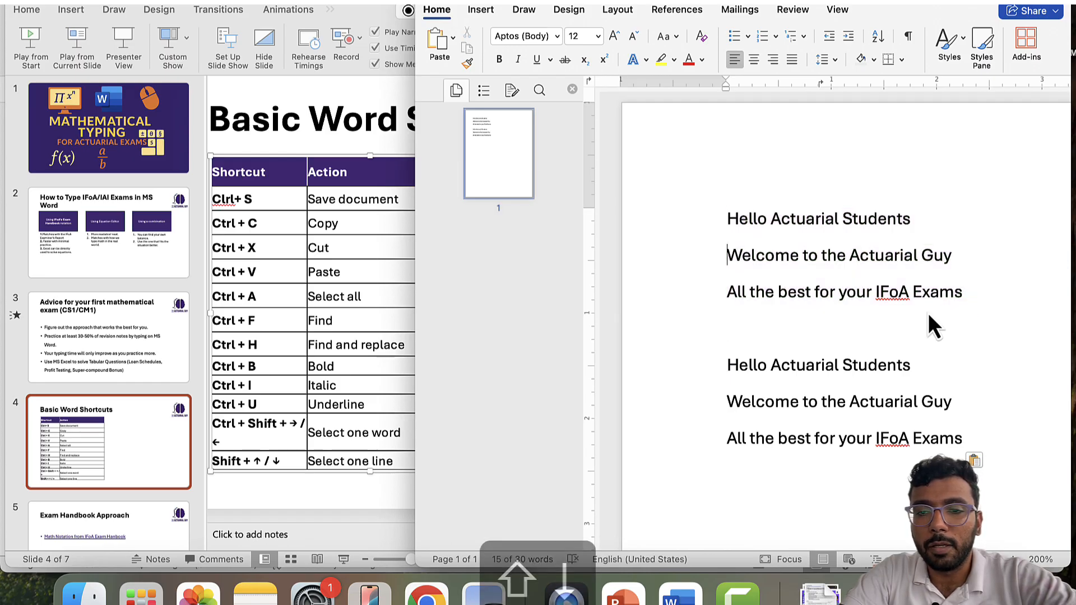
pyautogui.hotkey('shift', 'Down')
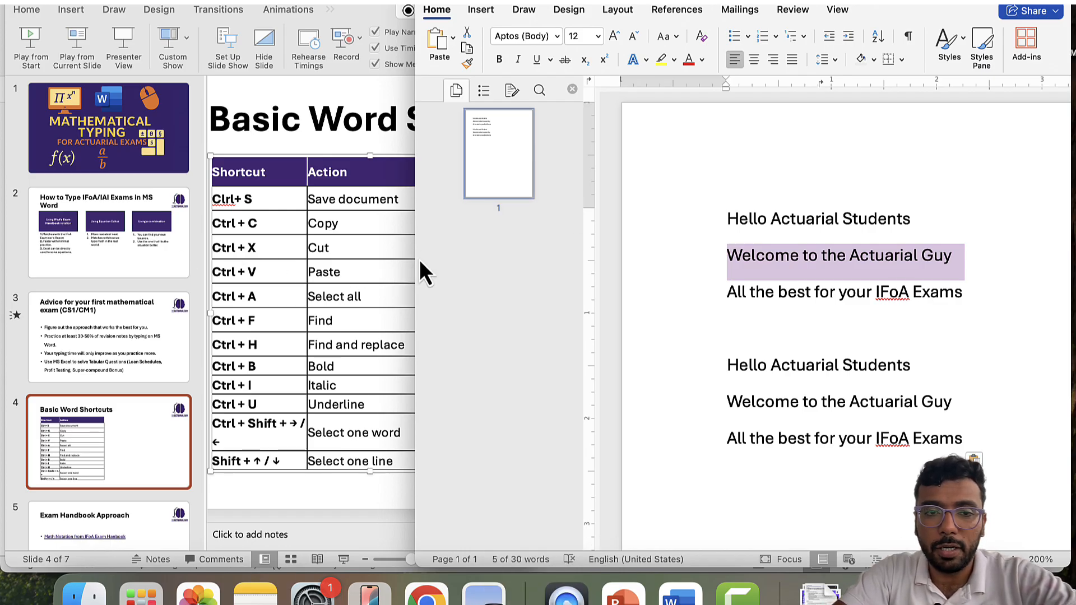
pyautogui.press('super+x')
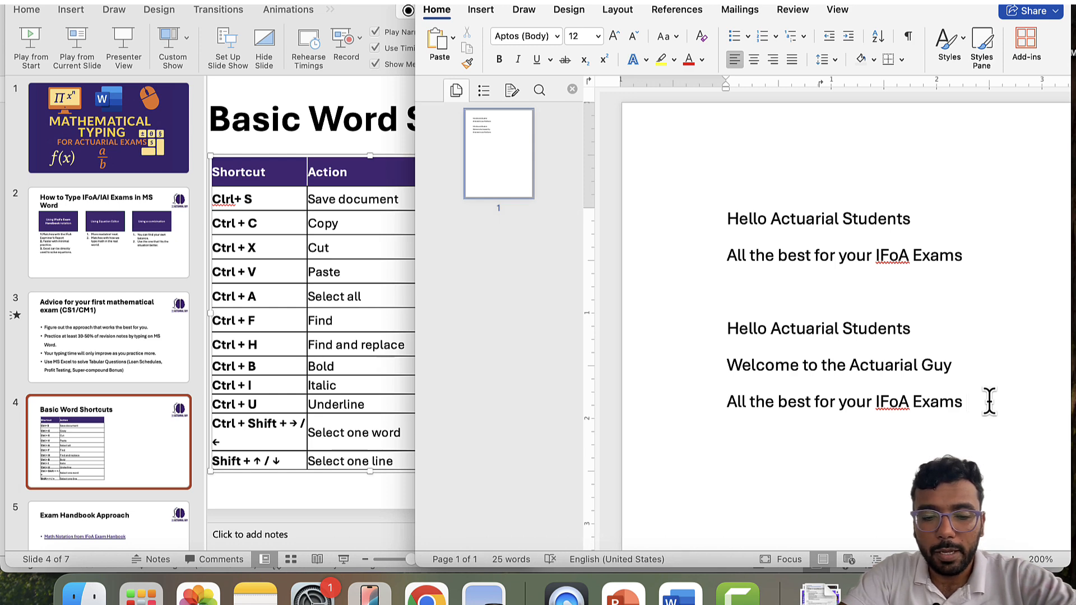
pyautogui.press('cmd+v')
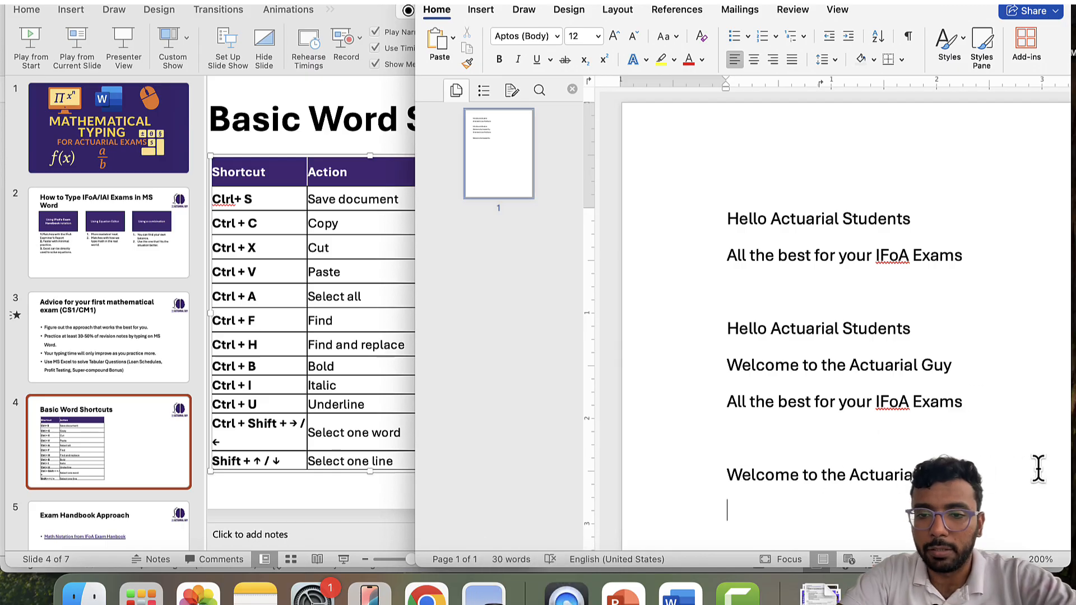
pyautogui.press('Up')
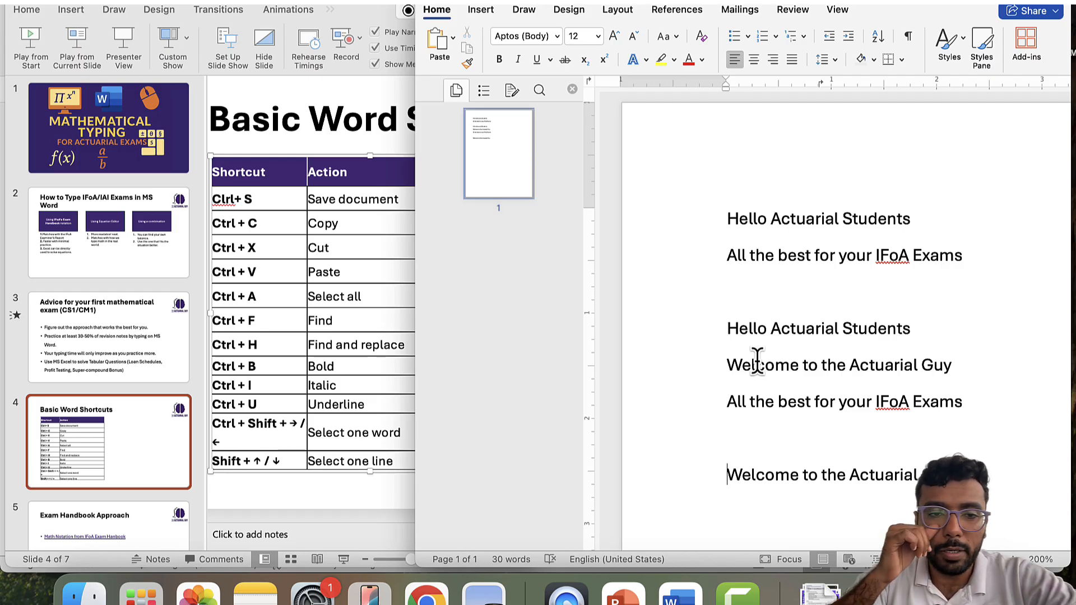
pyautogui.press('super+f')
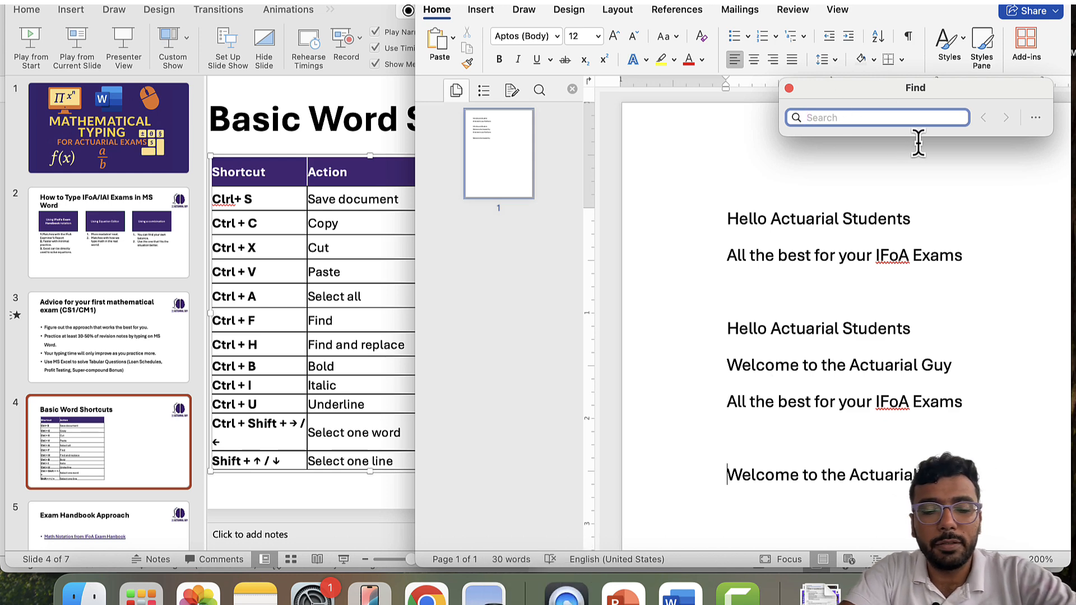
# - Search for 'Actuarial', cycle through its 4 matches, then close the search
pyautogui.write('Actuaria')
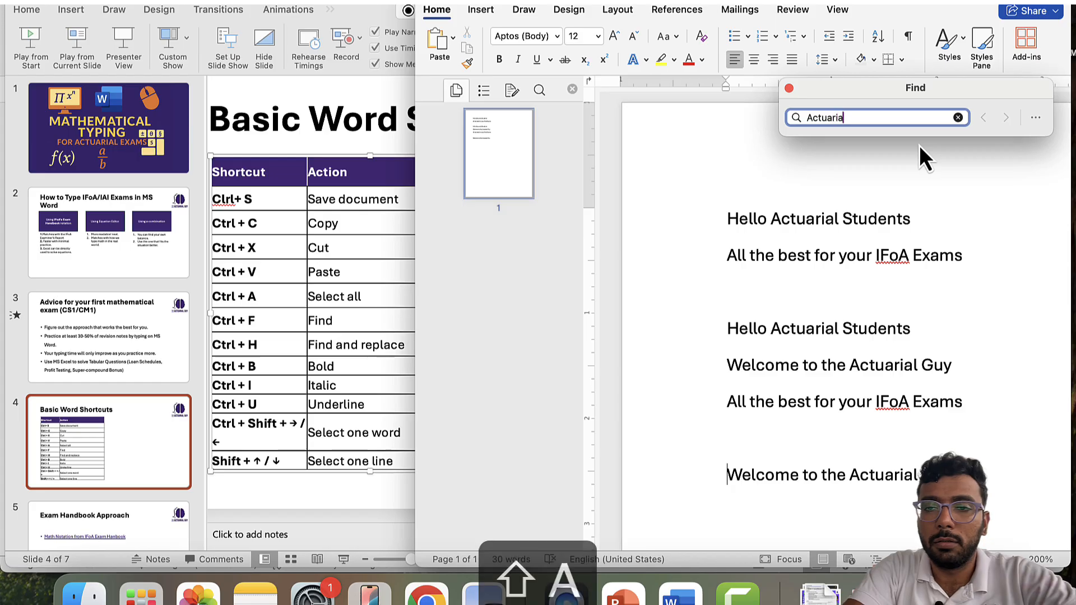
pyautogui.write('l')
pyautogui.press('Return')
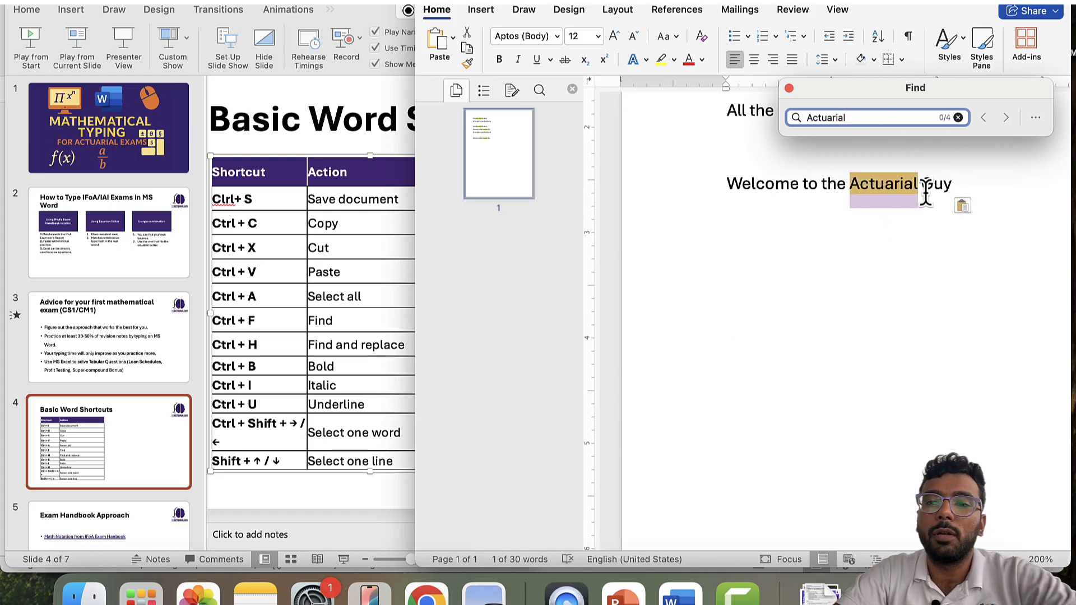
pyautogui.scroll(8, 923, 191)
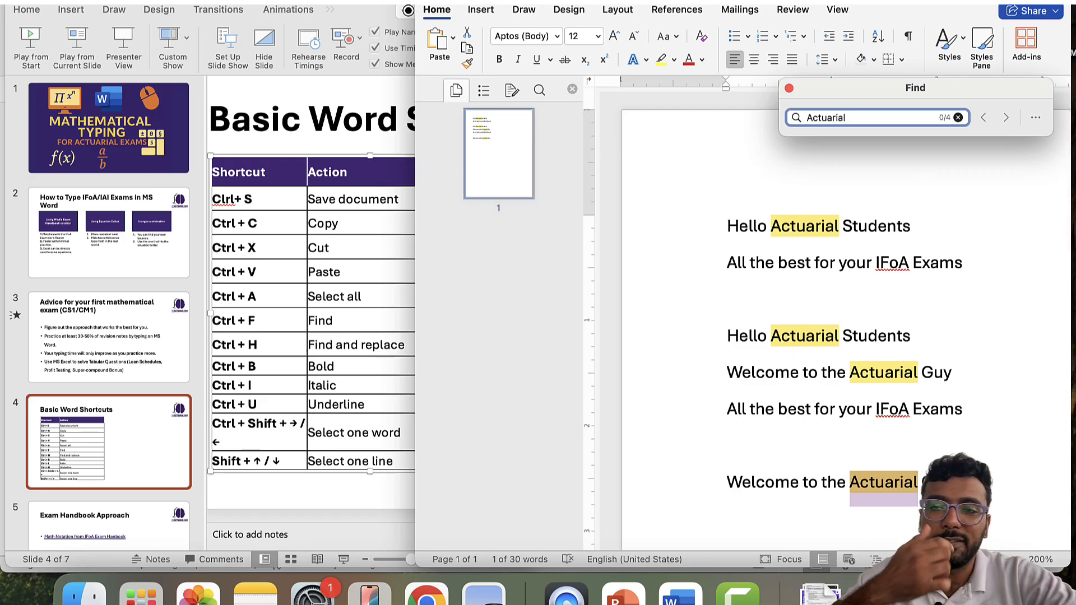
pyautogui.click(1003, 120)
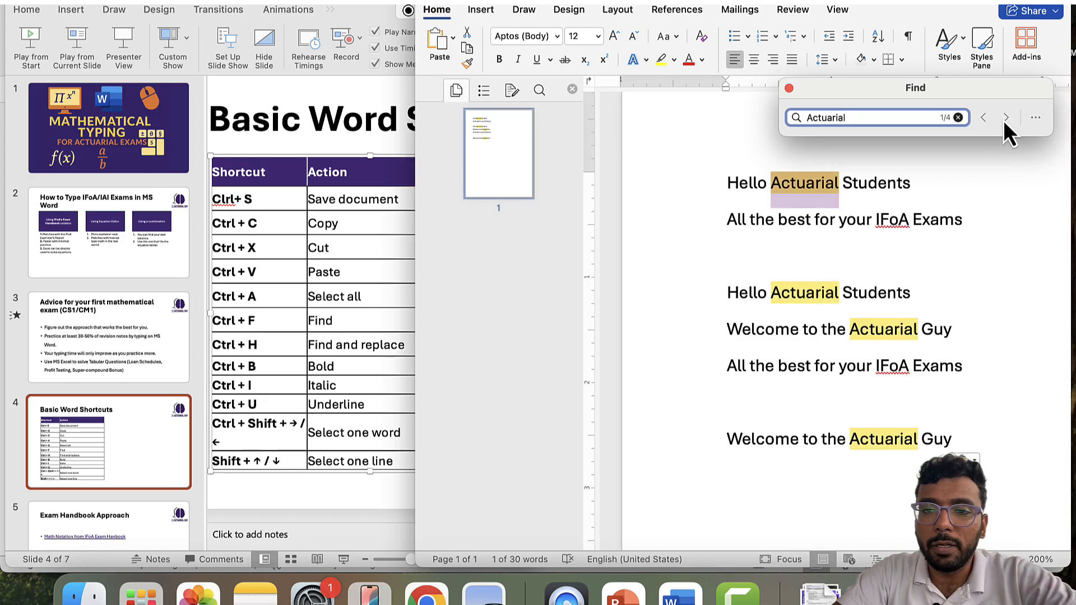
pyautogui.click(1003, 120)
pyautogui.click(1004, 120)
pyautogui.click(1004, 120)
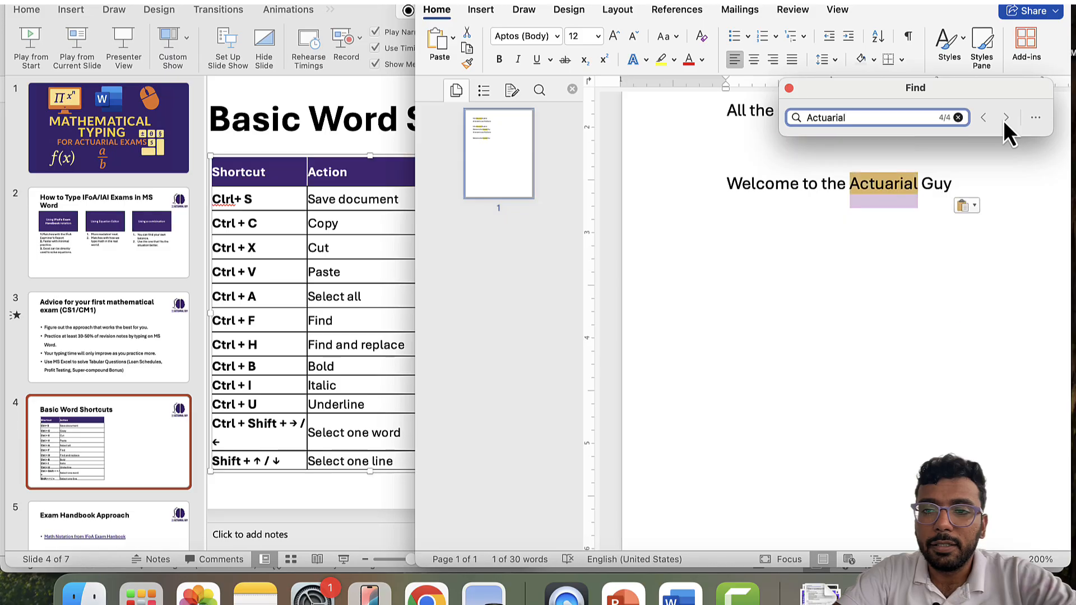
pyautogui.click(1004, 120)
pyautogui.click(1003, 120)
pyautogui.click(1003, 119)
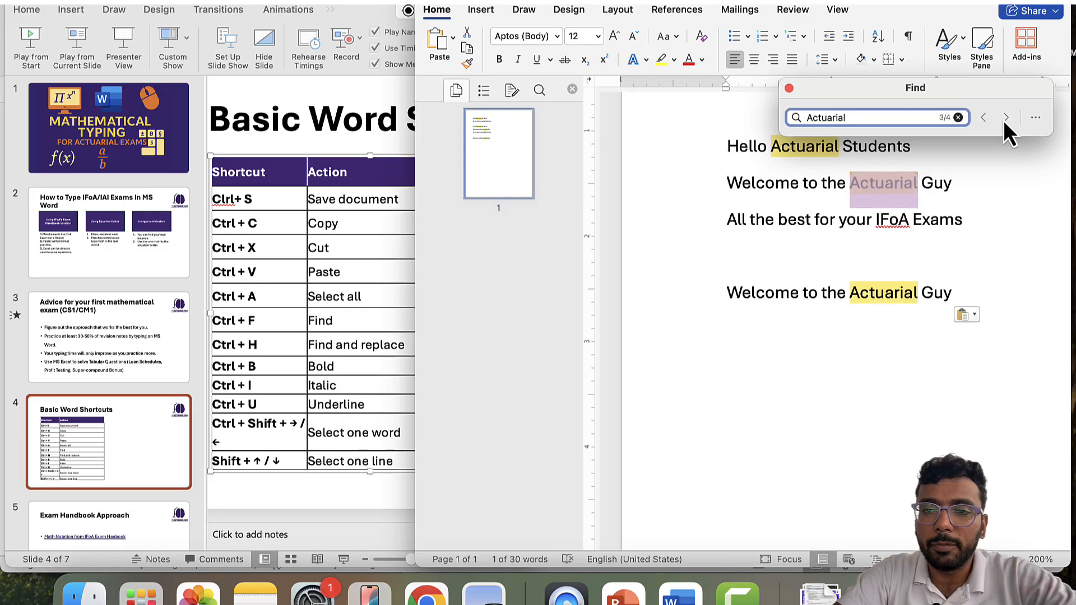
pyautogui.click(1004, 120)
pyautogui.click(1004, 120)
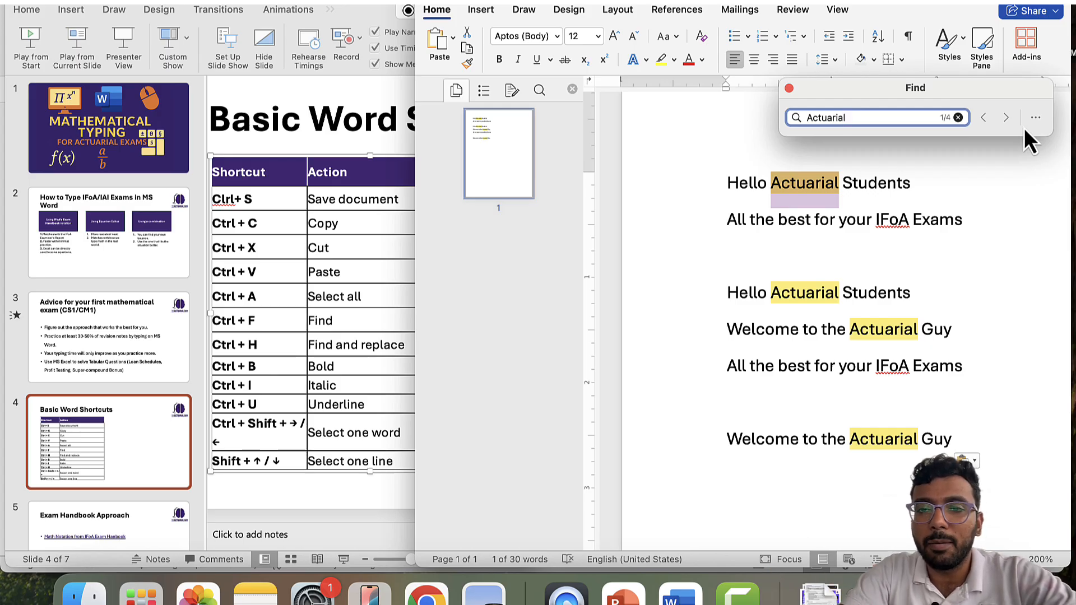
pyautogui.click(789, 88)
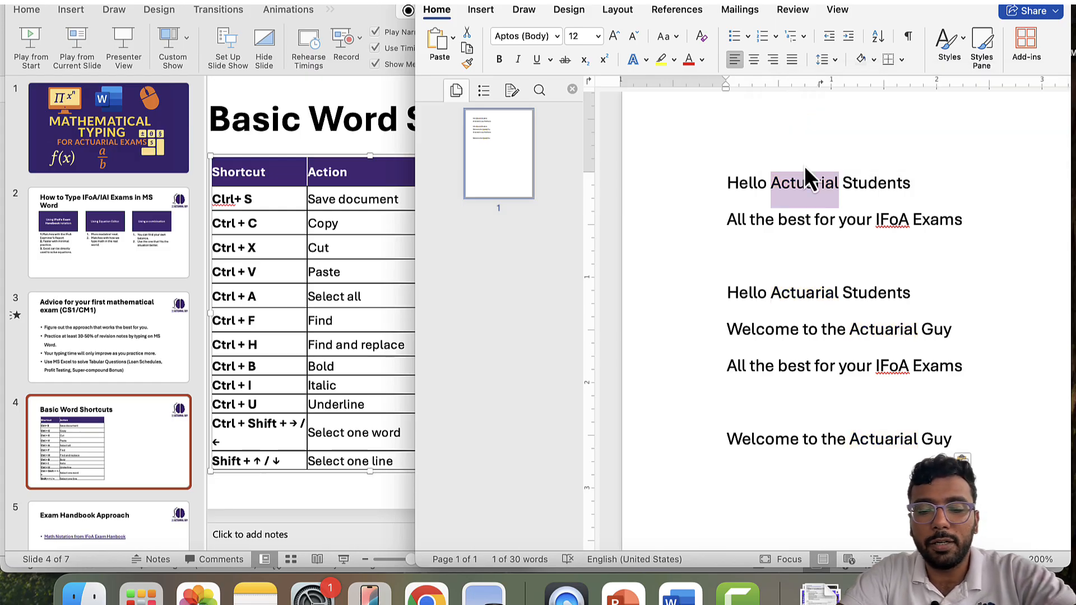
# - Restore the hidden Word window and open Find and Replace with Shift+Cmd+H
pyautogui.press('super+h')
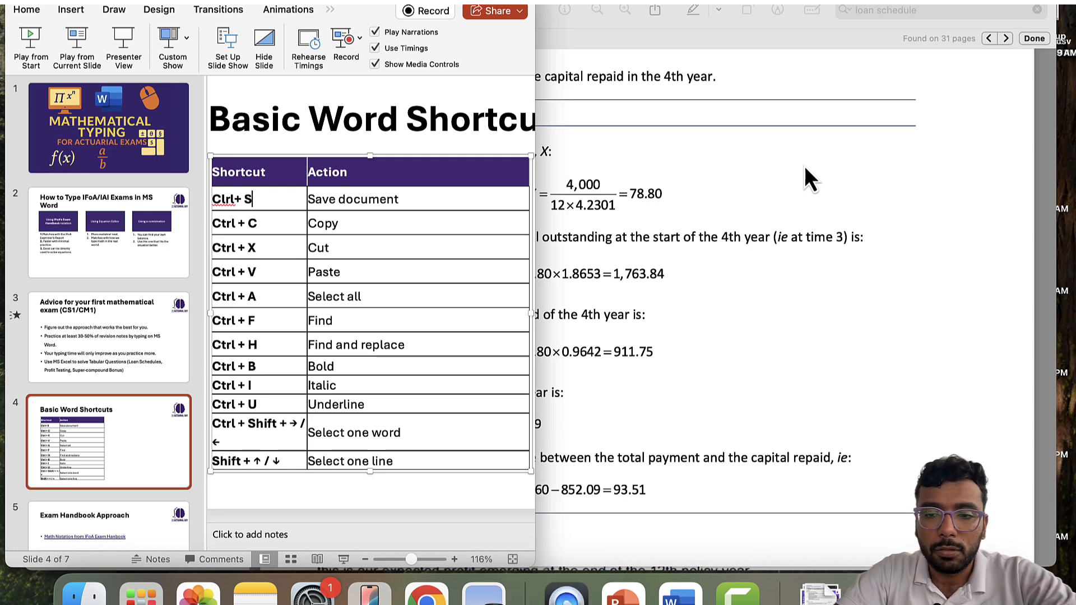
pyautogui.click(680, 596)
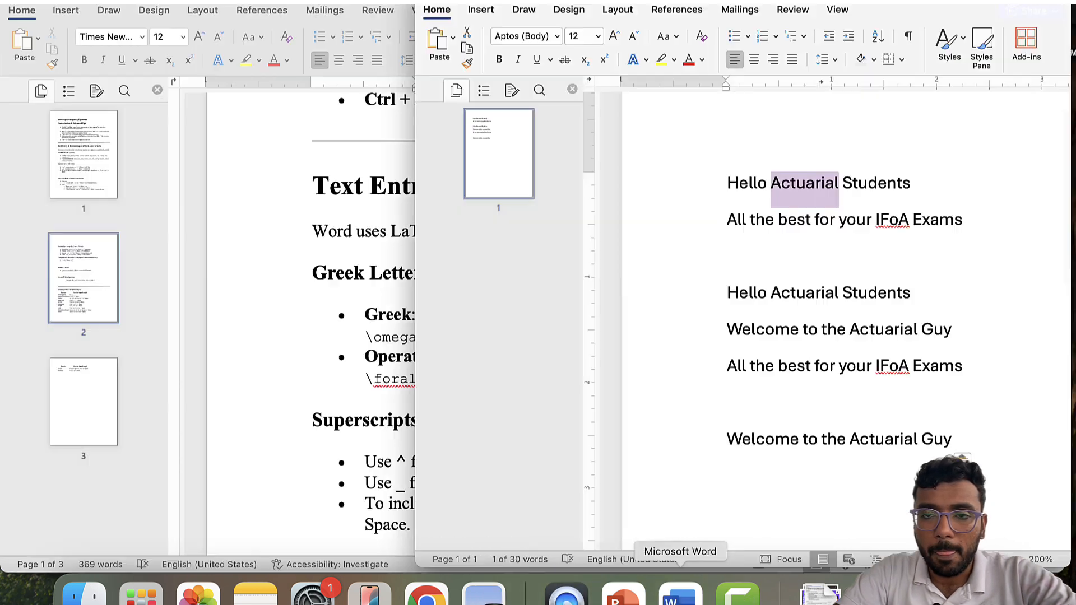
pyautogui.click(913, 212)
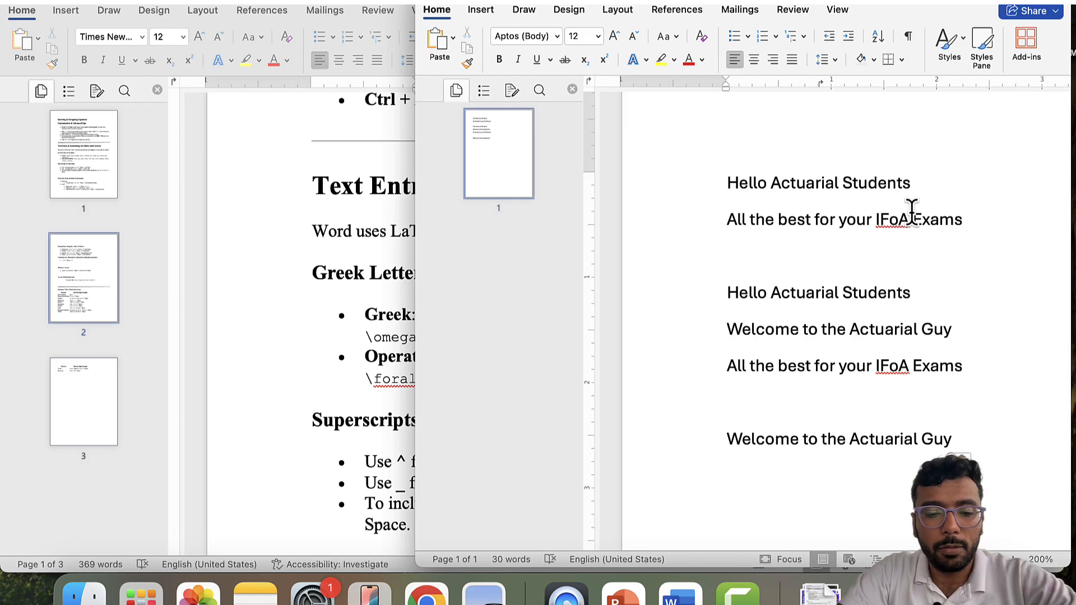
pyautogui.press('shift+super+h')
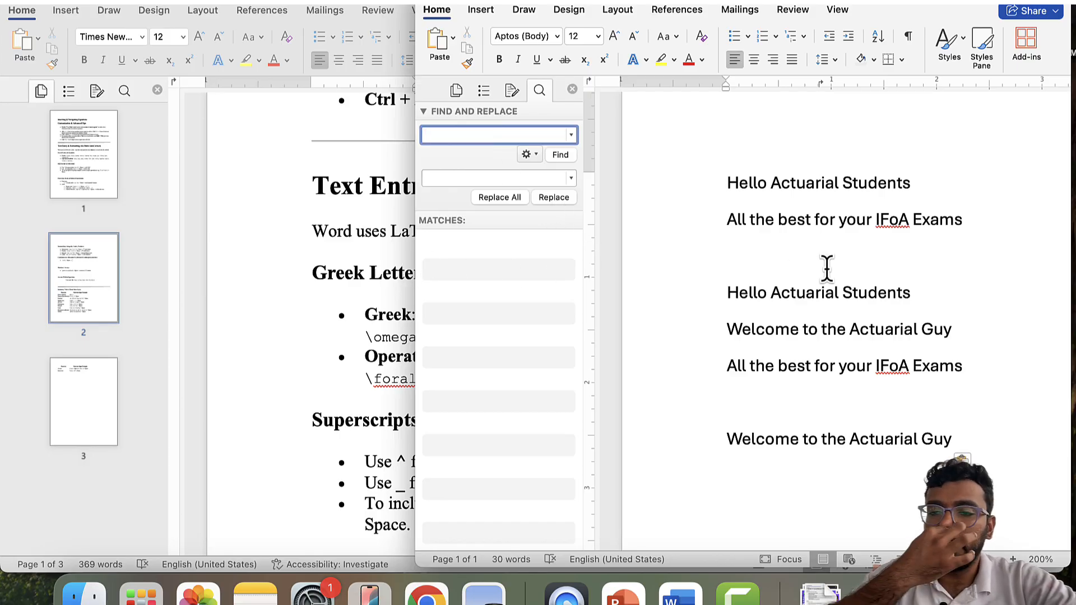
# - Enter IFoA as the search term and IAI as the replacement text
pyautogui.write('I')
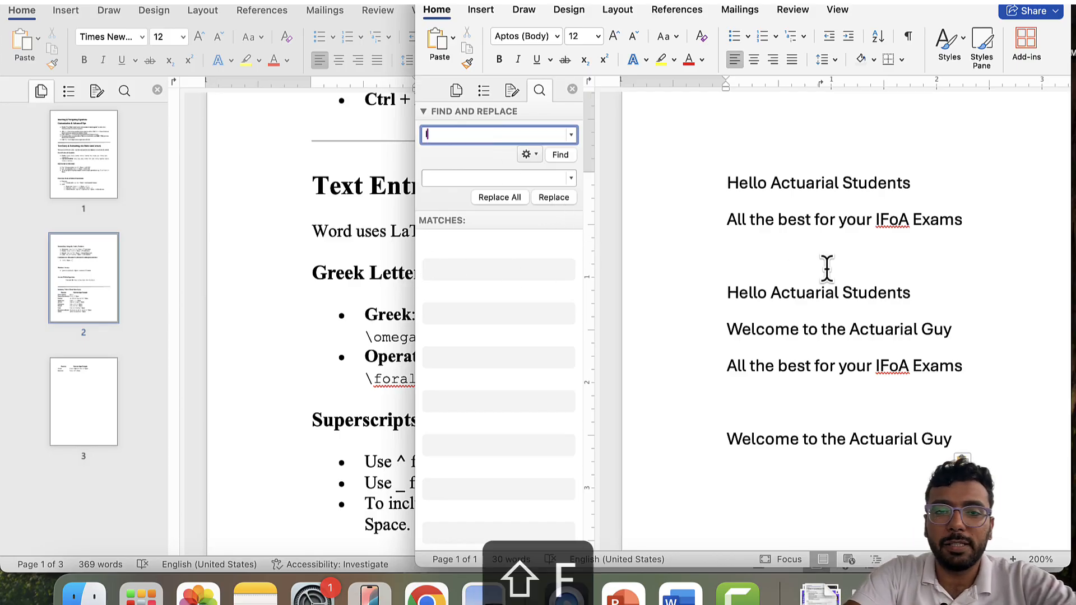
pyautogui.write('FoA')
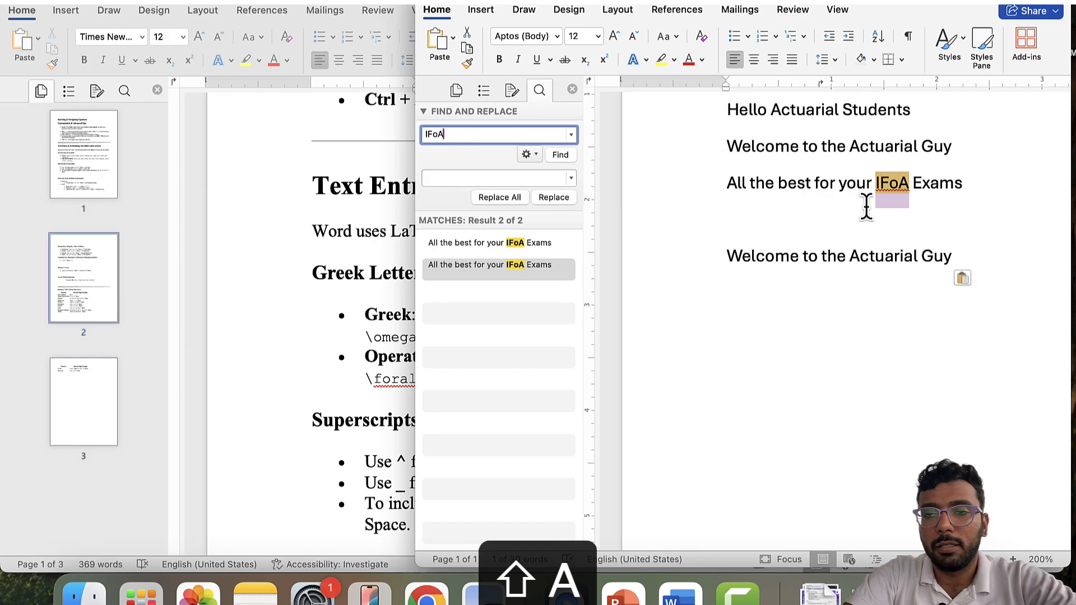
pyautogui.scroll(3, 899, 246)
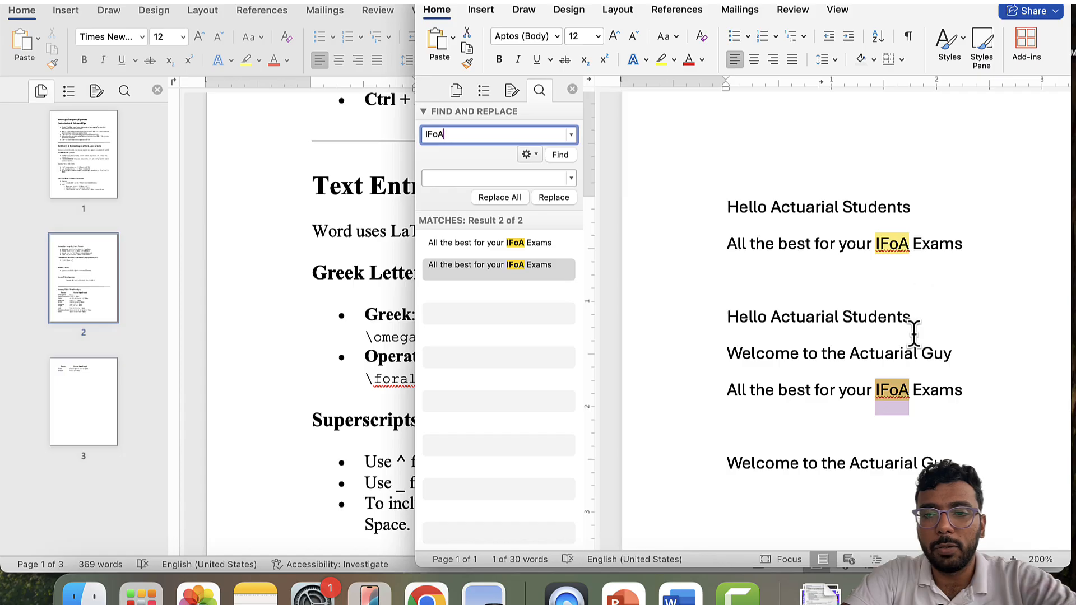
pyautogui.click(455, 177)
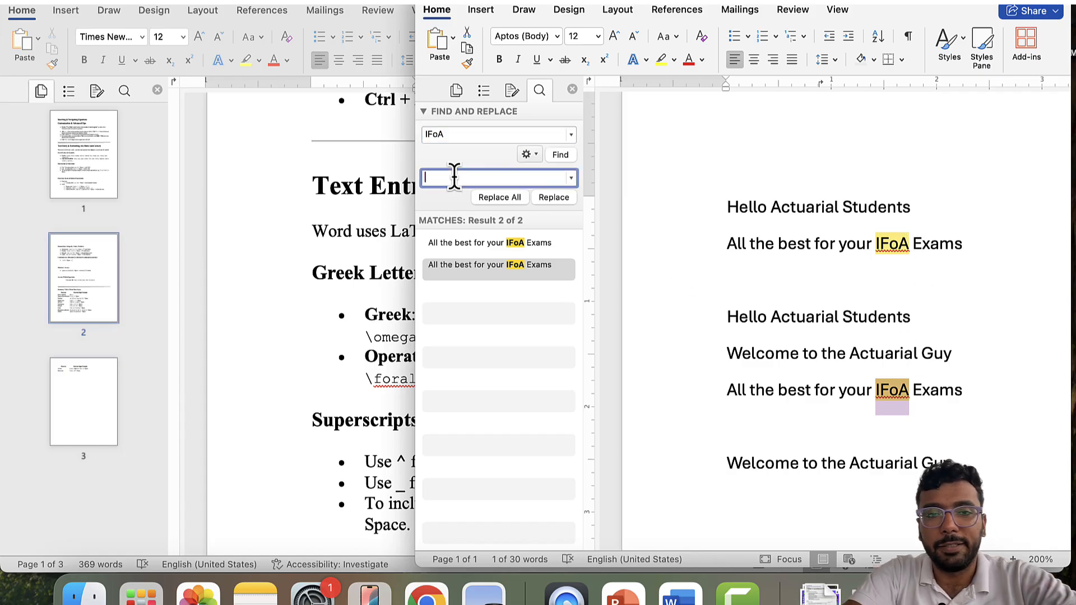
pyautogui.write('IAI')
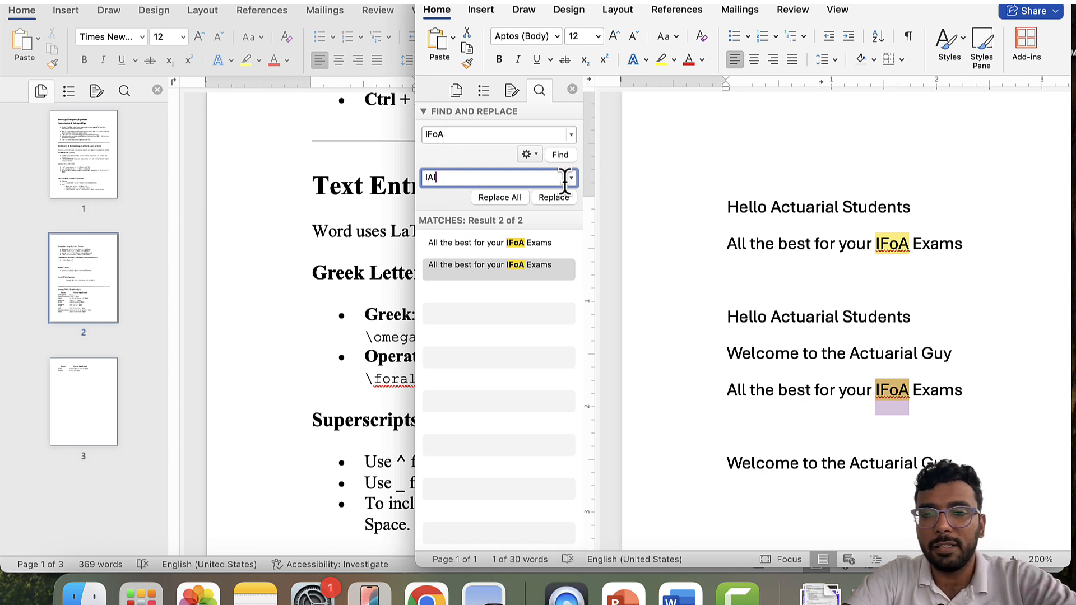
pyautogui.click(871, 246)
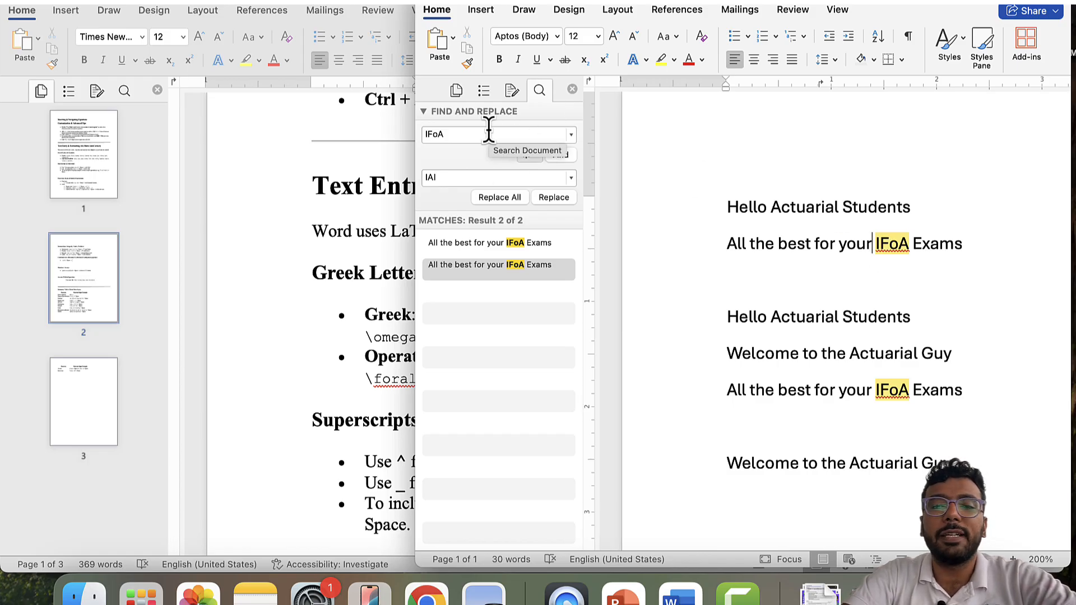
# - Select each IFoA match and replace both with IAI
pyautogui.click(454, 134)
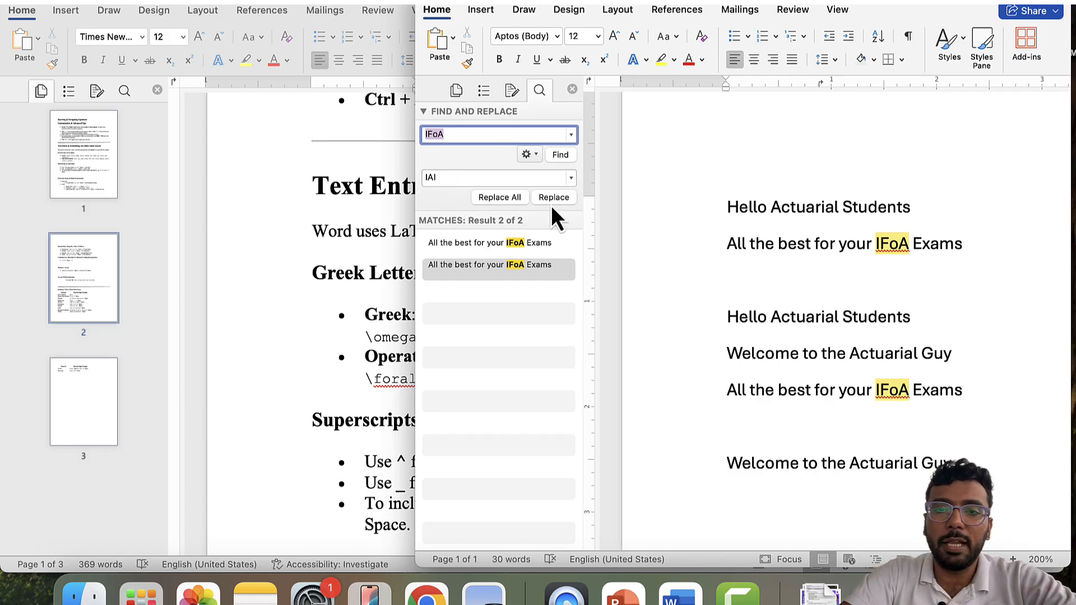
pyautogui.click(508, 247)
pyautogui.click(499, 266)
pyautogui.click(493, 243)
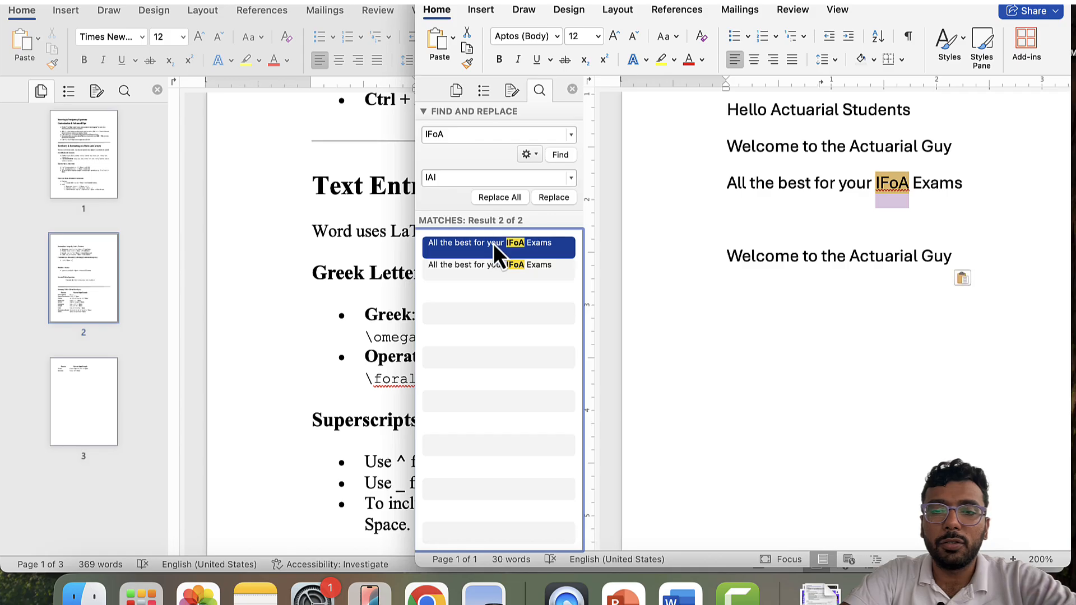
pyautogui.click(493, 268)
pyautogui.click(494, 247)
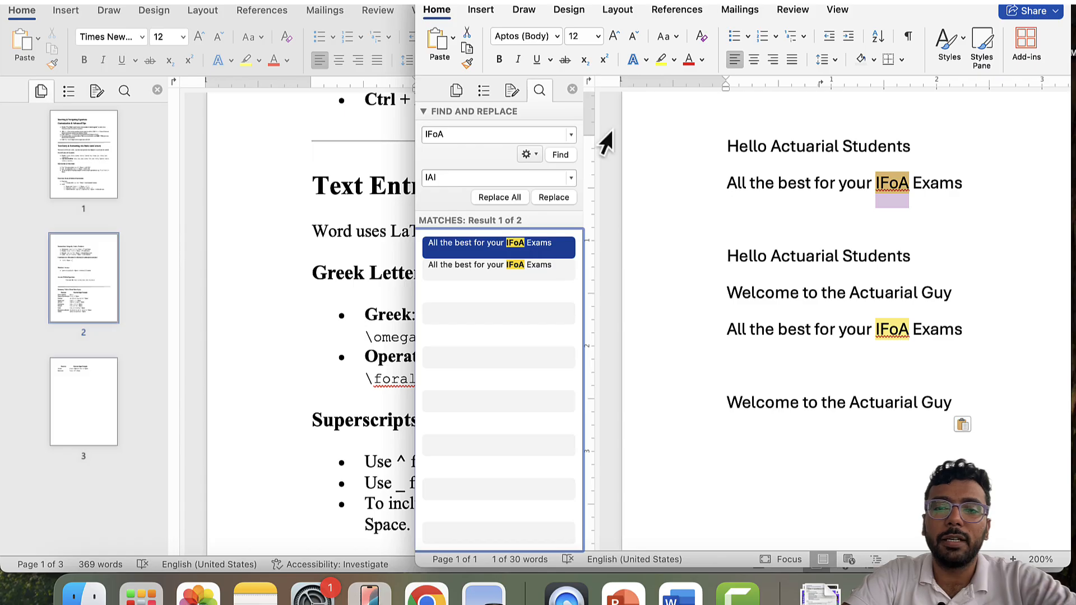
pyautogui.click(554, 199)
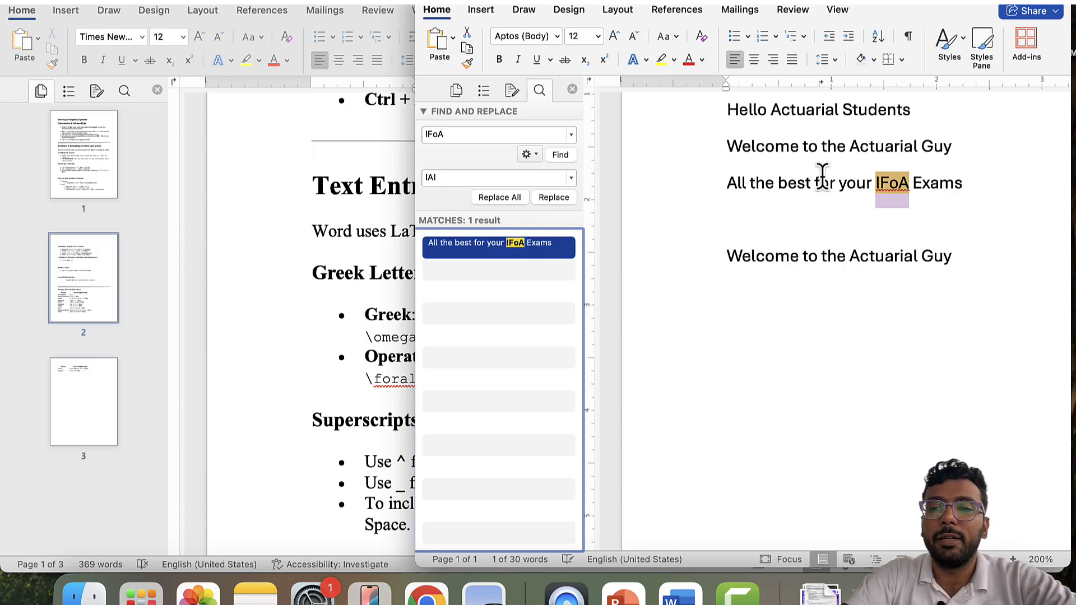
pyautogui.scroll(3, 822, 171)
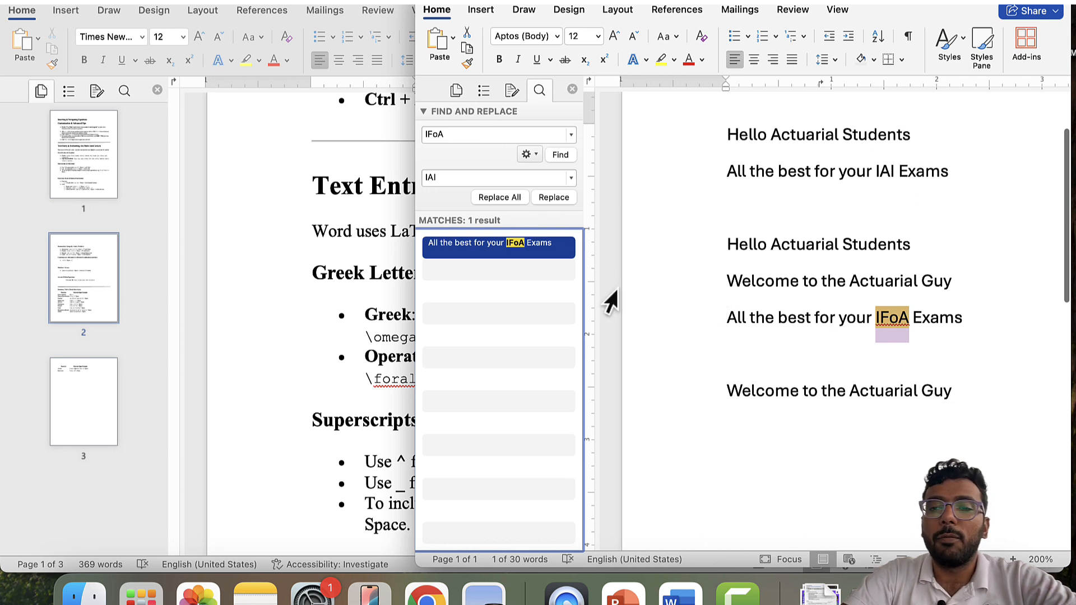
pyautogui.click(560, 203)
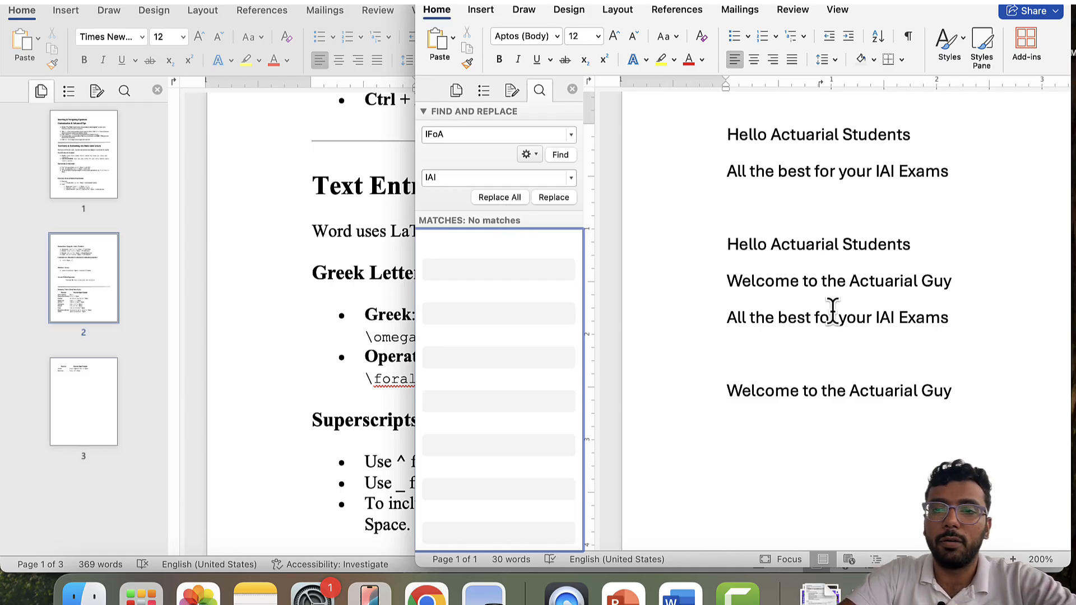
pyautogui.click(796, 259)
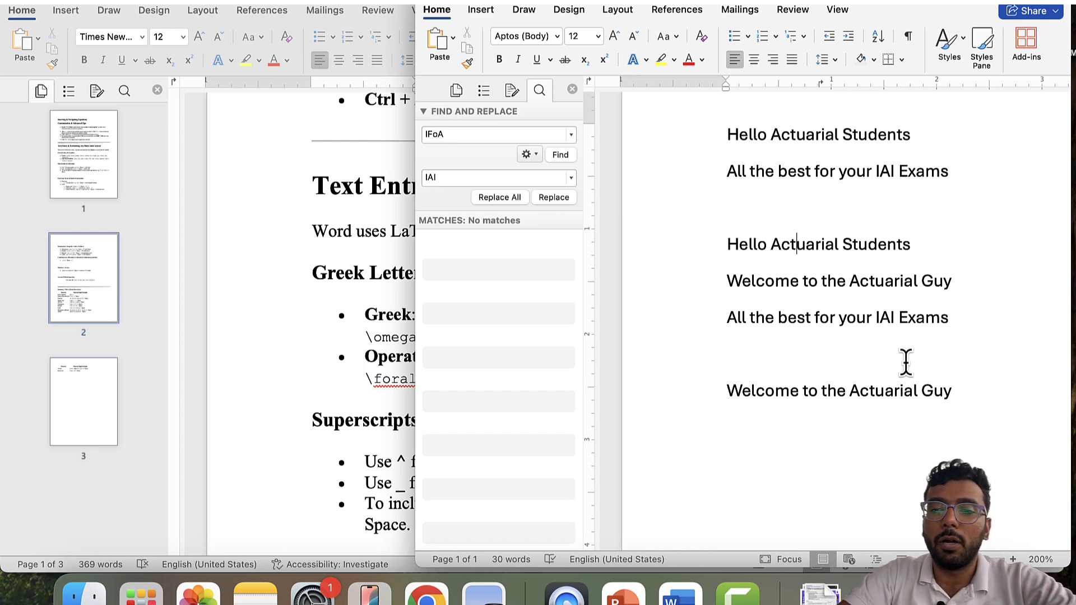
pyautogui.press('super+z')
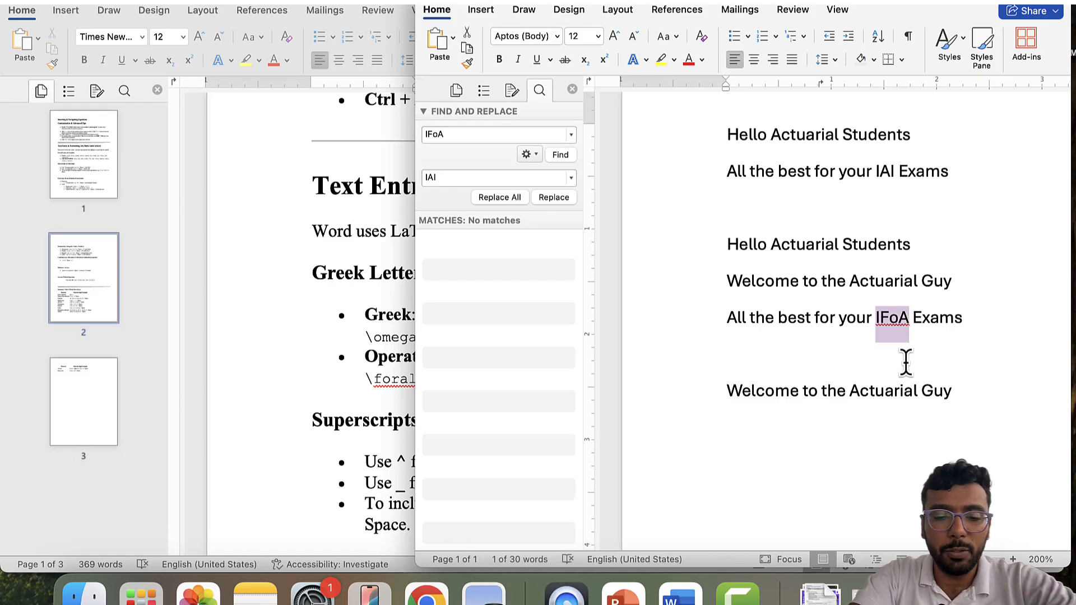
pyautogui.press('super+y')
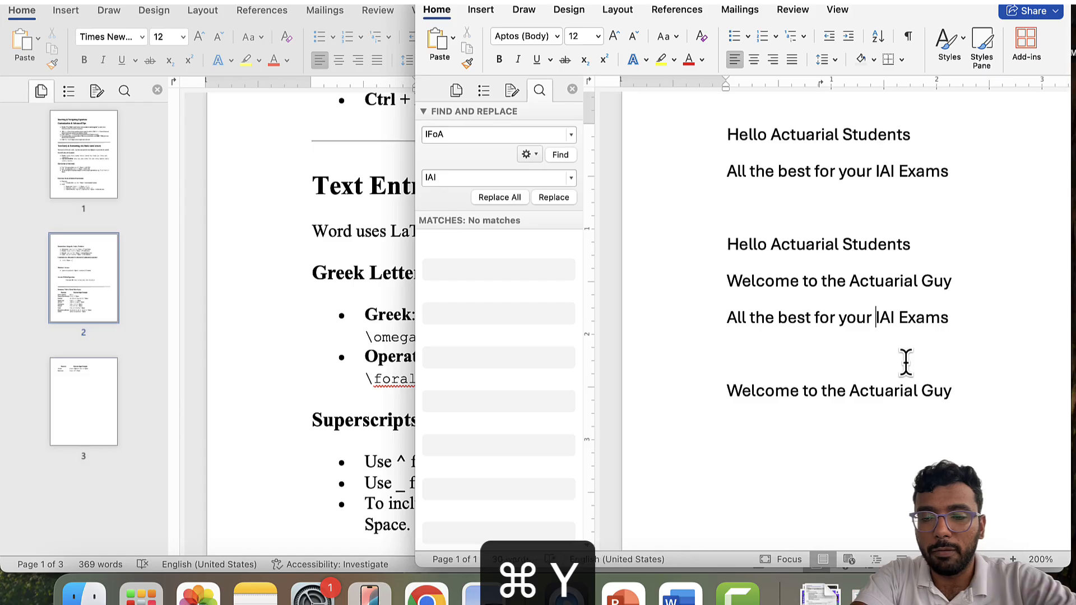
pyautogui.press('super+z')
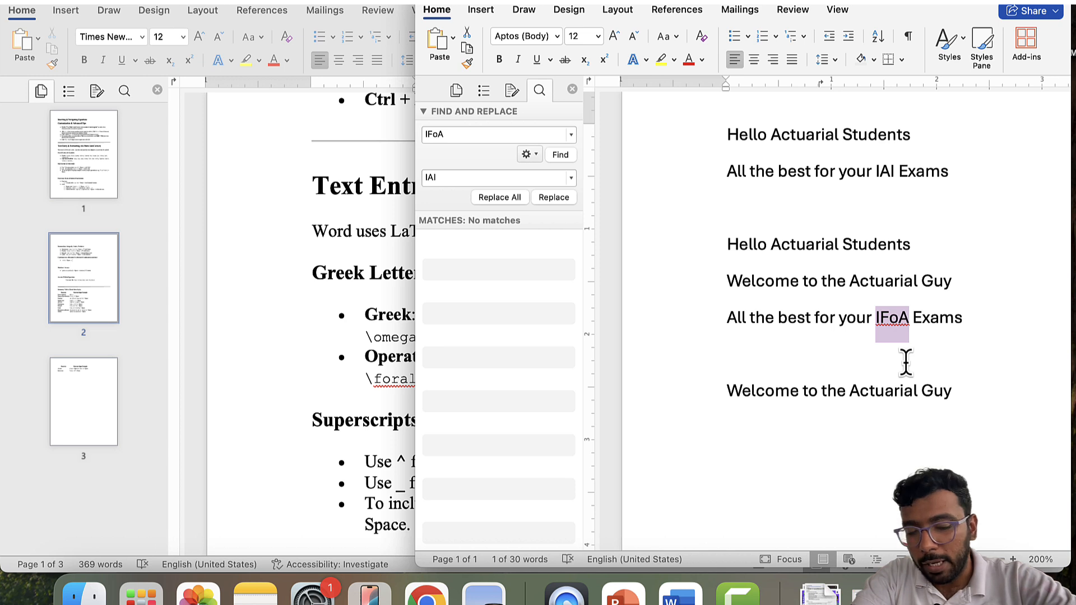
pyautogui.press('super+z')
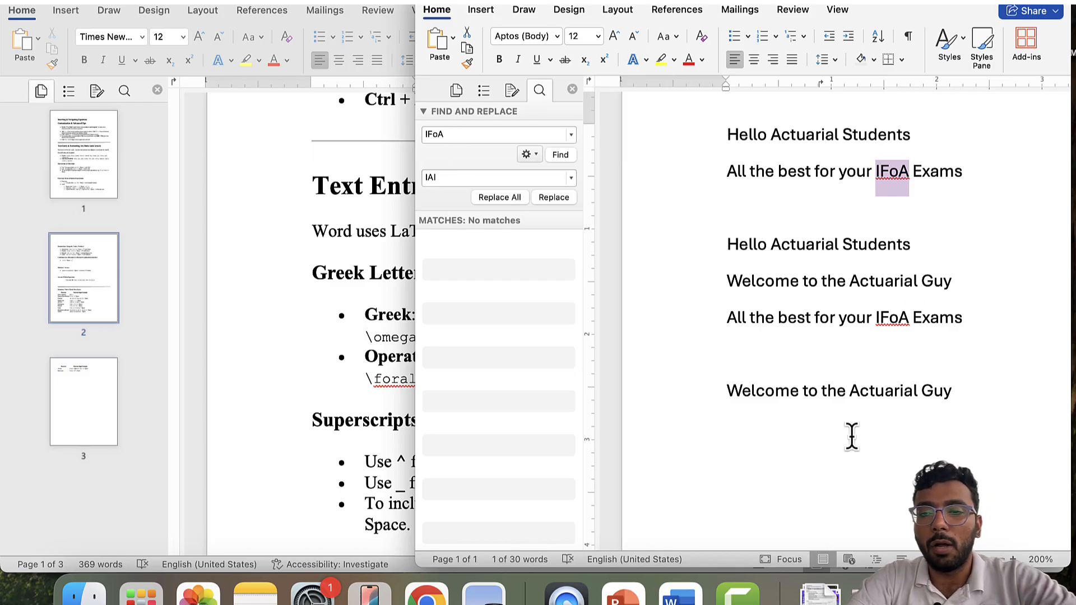
pyautogui.click(500, 198)
pyautogui.click(572, 216)
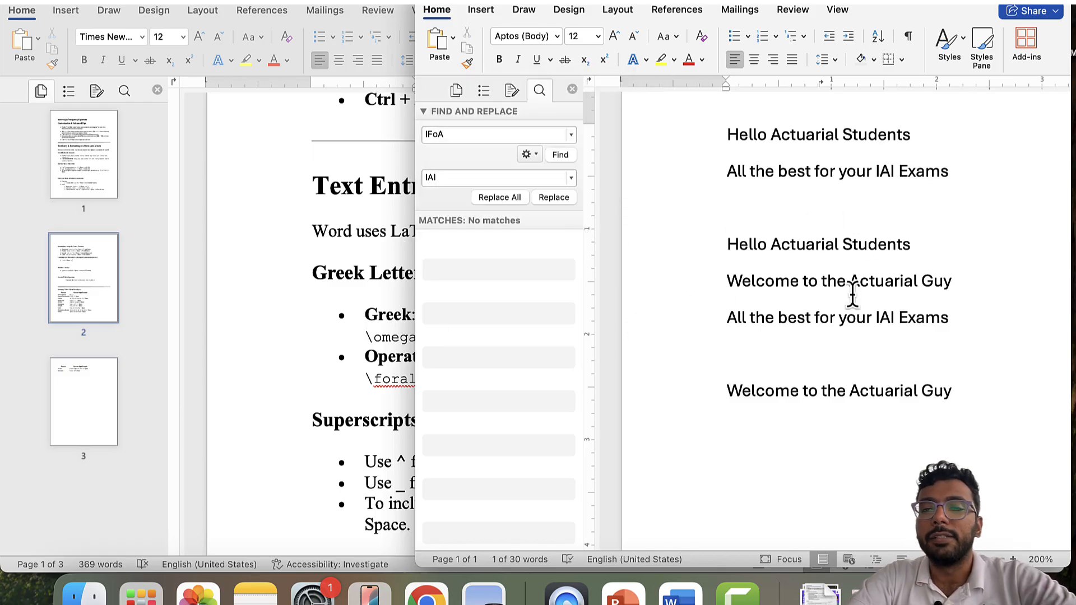
# - Bring the other Word document forward, then cycle through the open windows and return Word in front of the slide
pyautogui.click(355, 143)
pyautogui.scroll(5, 353, 168)
pyautogui.scroll(2, 352, 174)
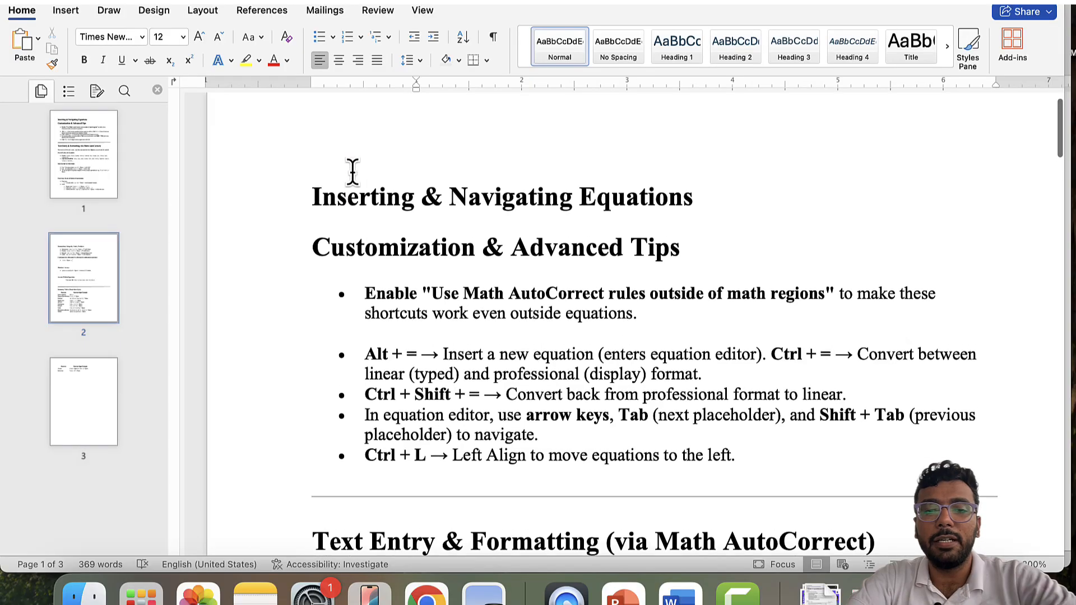
pyautogui.scroll(-10, 352, 173)
pyautogui.scroll(12, 352, 171)
pyautogui.hotkey('alt', 'Tab')
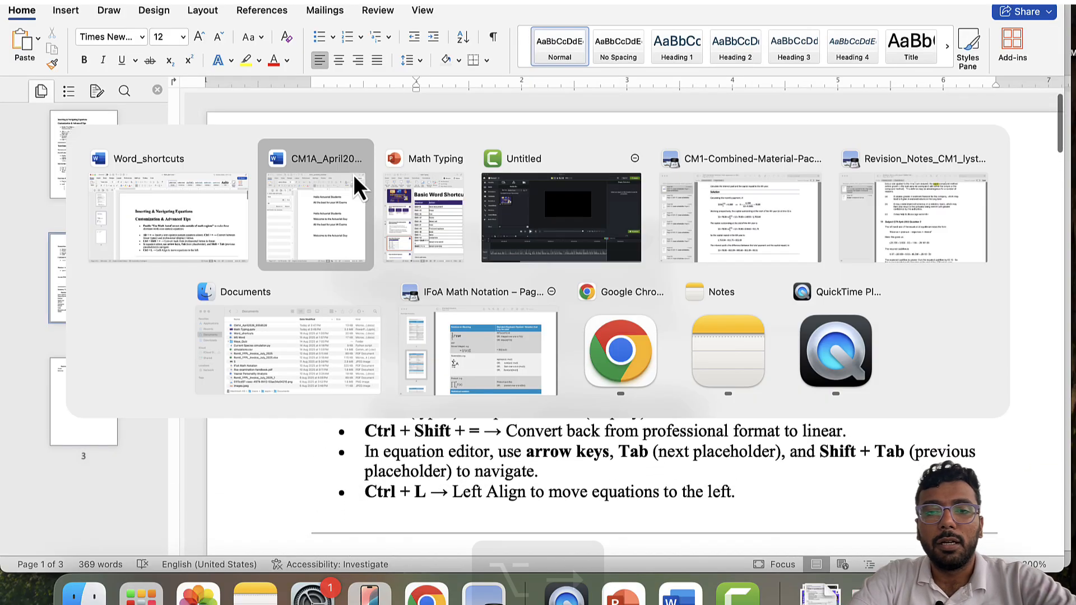
pyautogui.hotkey('alt', 'Right')
pyautogui.hotkey('alt', 'Right')
pyautogui.hotkey('alt', 'Right')
pyautogui.hotkey('alt', 'Left')
pyautogui.hotkey('alt', 'Left')
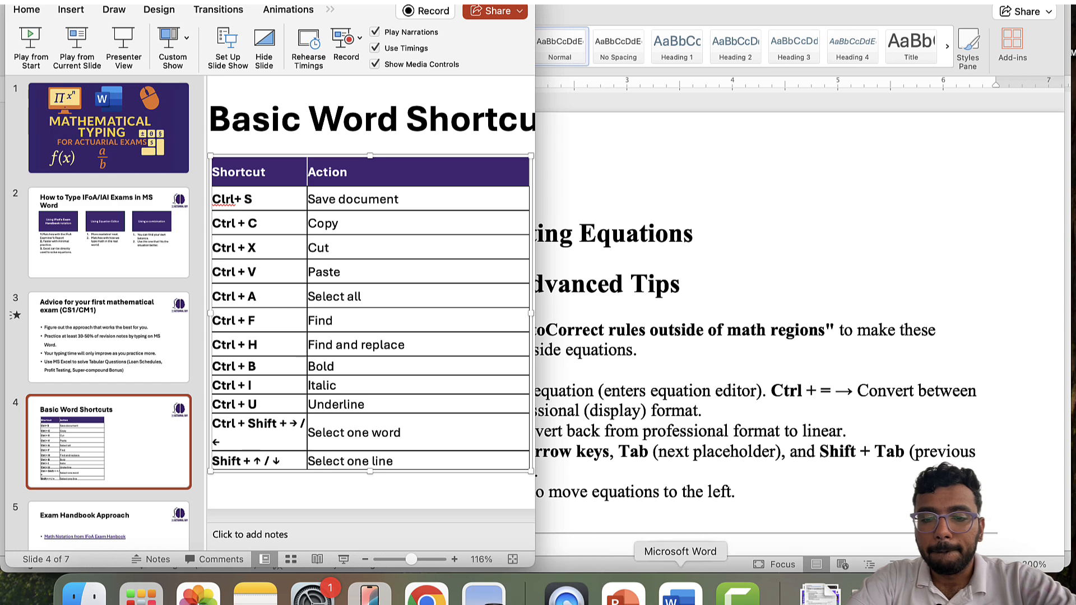
pyautogui.click(680, 595)
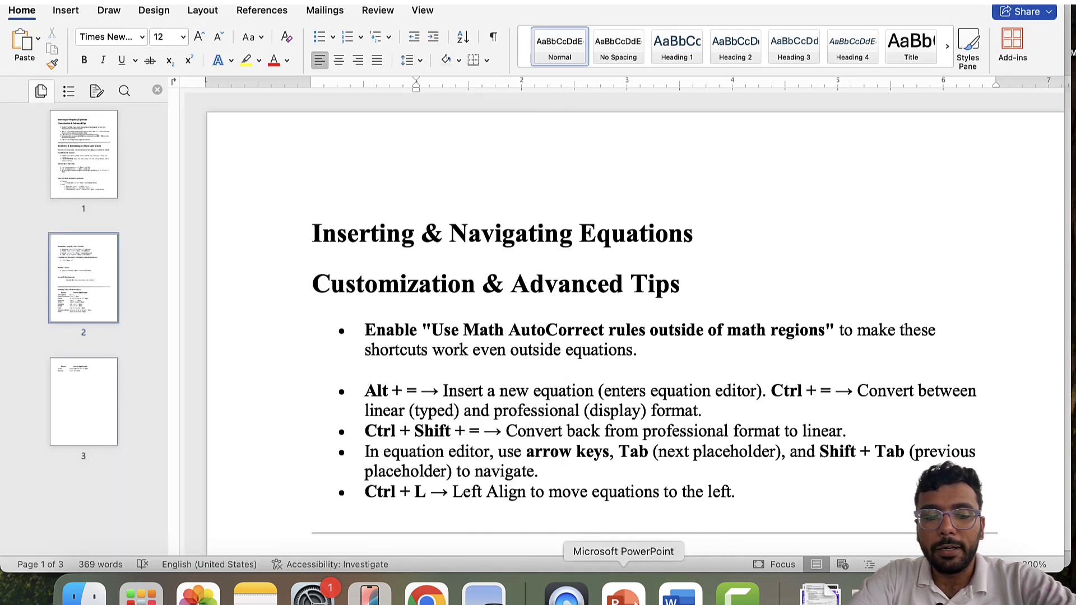
# - Switch to PowerPoint's Basic Word Shortcuts slide, then pick the greeting lines document from Word's dock list
pyautogui.press('super+Tab')
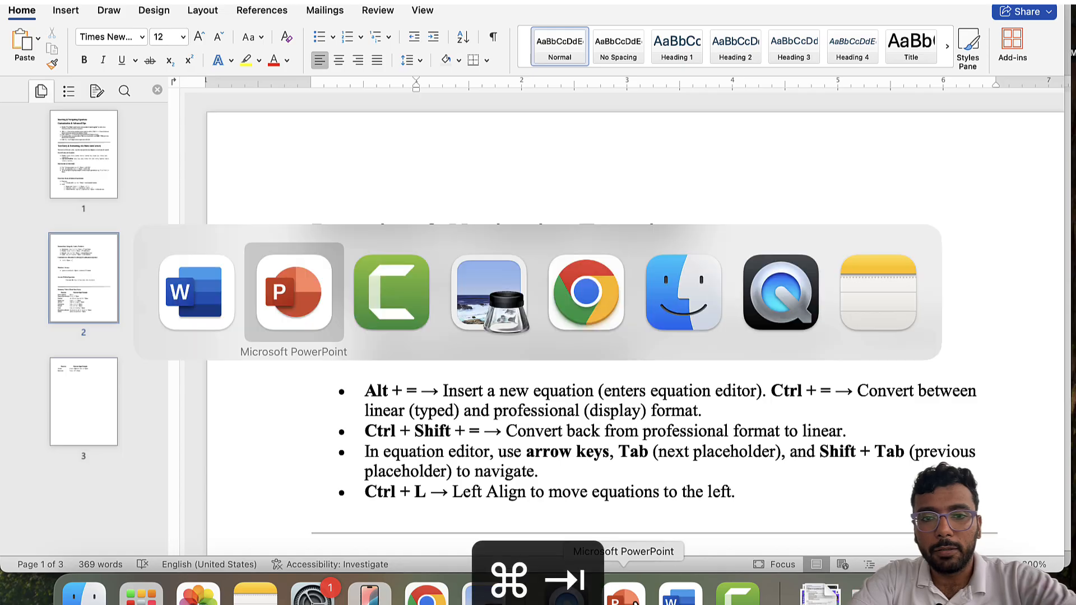
pyautogui.press('super+Tab')
pyautogui.press('super+Tab')
pyautogui.press('super+shift+Tab')
pyautogui.press('super+shift+Tab')
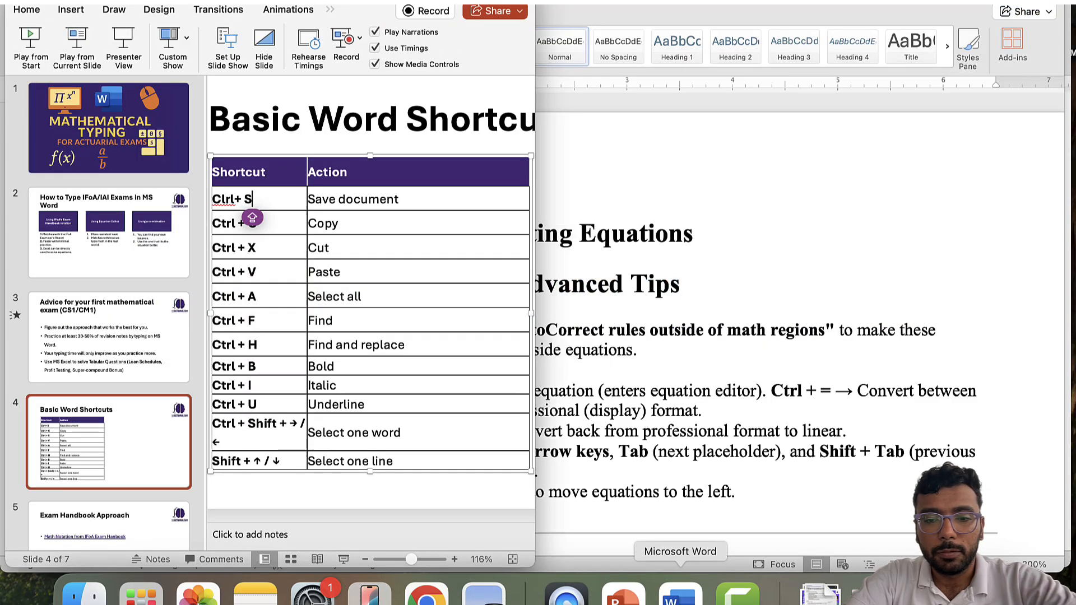
pyautogui.rightClick(681, 594)
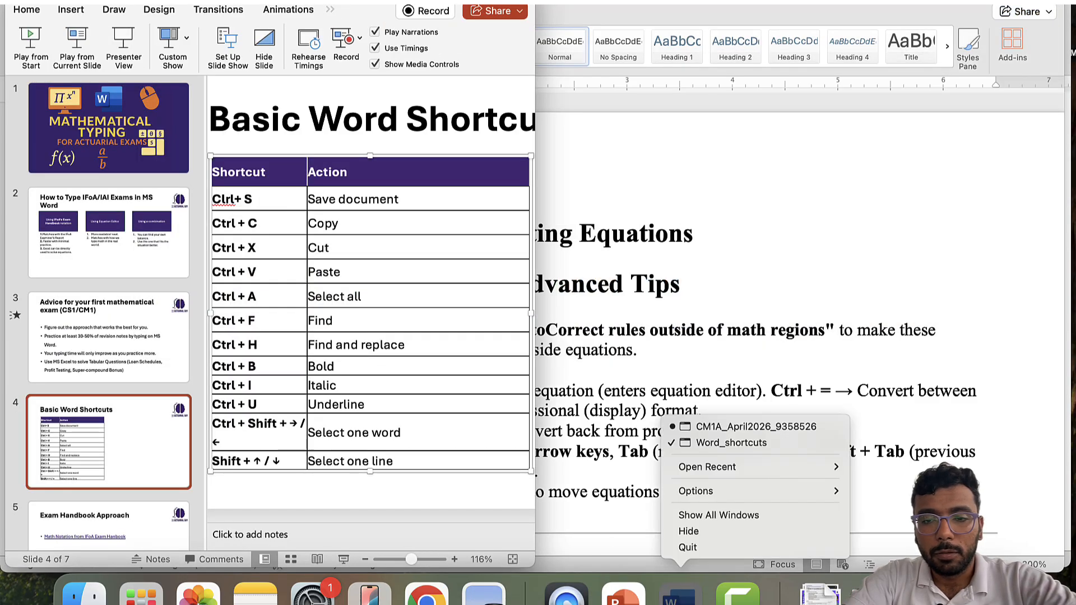
pyautogui.click(744, 435)
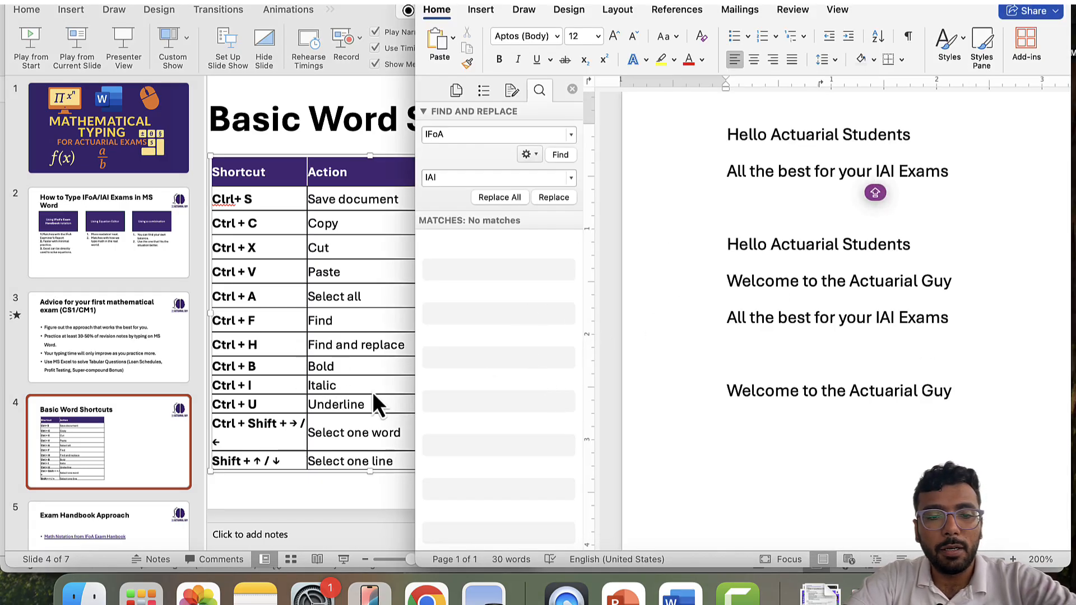
pyautogui.click(846, 337)
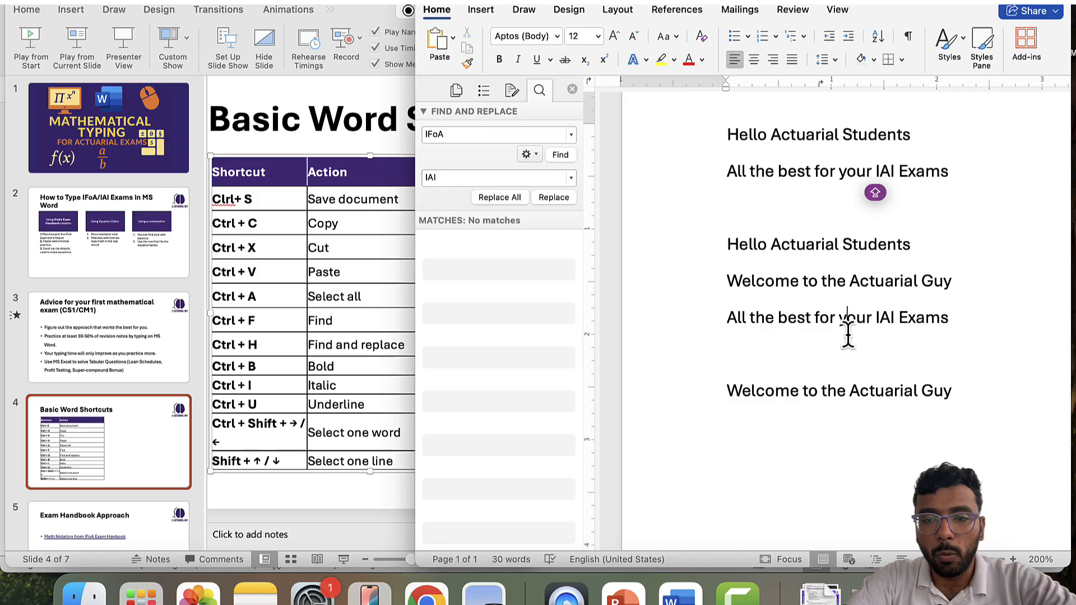
pyautogui.press('Left')
pyautogui.press('Left')
pyautogui.press('Left')
pyautogui.press('Left')
pyautogui.press('Left')
pyautogui.press('Left')
pyautogui.press('Left')
pyautogui.press('Left')
pyautogui.press('Left')
pyautogui.press('Left')
pyautogui.press('Left')
pyautogui.press('Left')
pyautogui.press('Left')
pyautogui.press('Left')
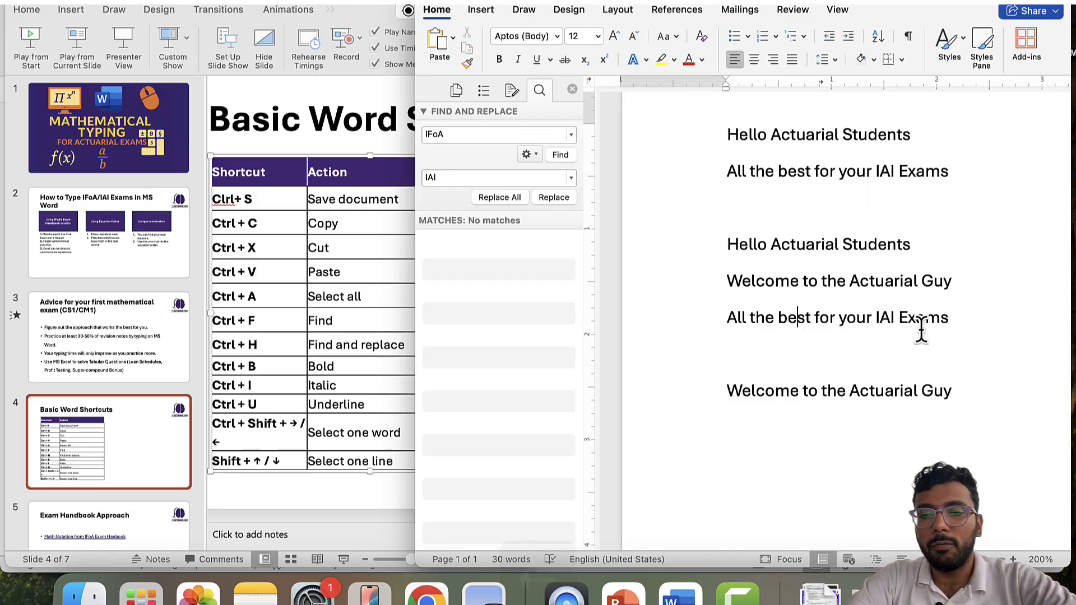
pyautogui.press('Up')
pyautogui.press('Up')
pyautogui.press('Left')
pyautogui.press('Left')
pyautogui.press('Left')
pyautogui.press('Left')
pyautogui.press('Up')
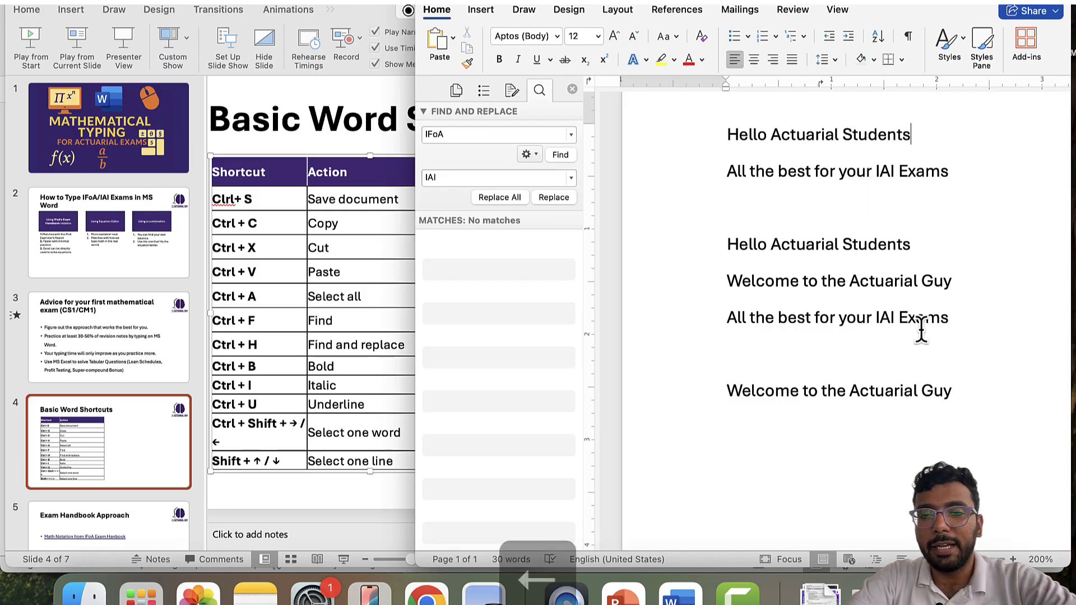
pyautogui.press('Left')
pyautogui.press('Left')
pyautogui.press('Left')
pyautogui.press('Left')
pyautogui.press('Left')
pyautogui.press('Left')
pyautogui.press('Left')
pyautogui.press('Left')
pyautogui.press('Left')
pyautogui.press('Left')
pyautogui.press('Left')
pyautogui.press('Left')
pyautogui.press('Left')
pyautogui.press('Left')
pyautogui.press('Left')
pyautogui.press('Left')
pyautogui.press('Left')
pyautogui.press('Left')
pyautogui.press('Left')
pyautogui.press('Left')
pyautogui.press('Left')
pyautogui.press('Left')
pyautogui.press('Left')
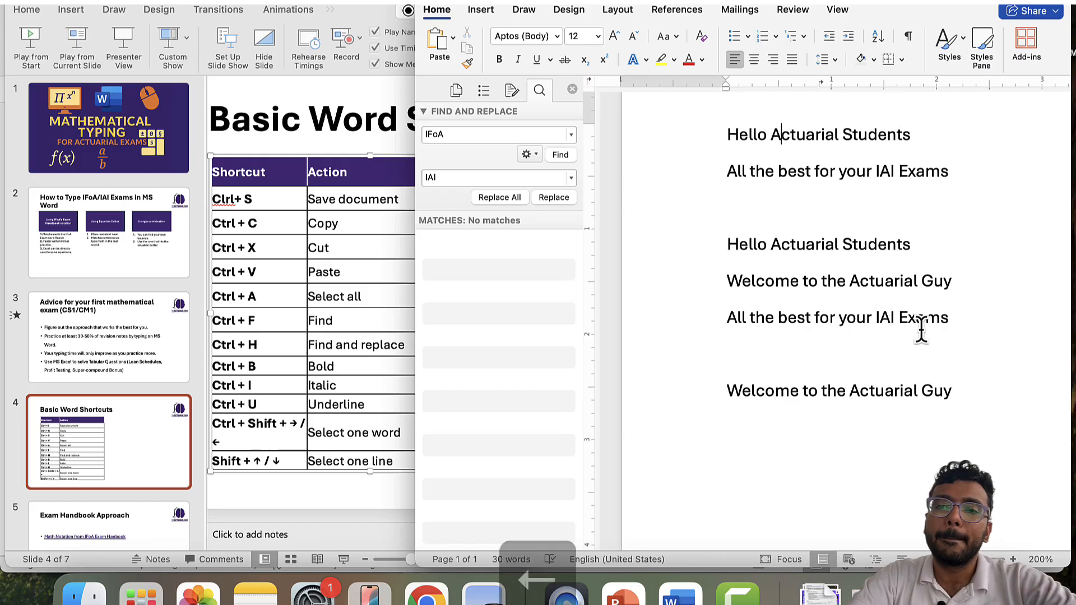
pyautogui.press('Left')
pyautogui.hotkey('shift', 'Down')
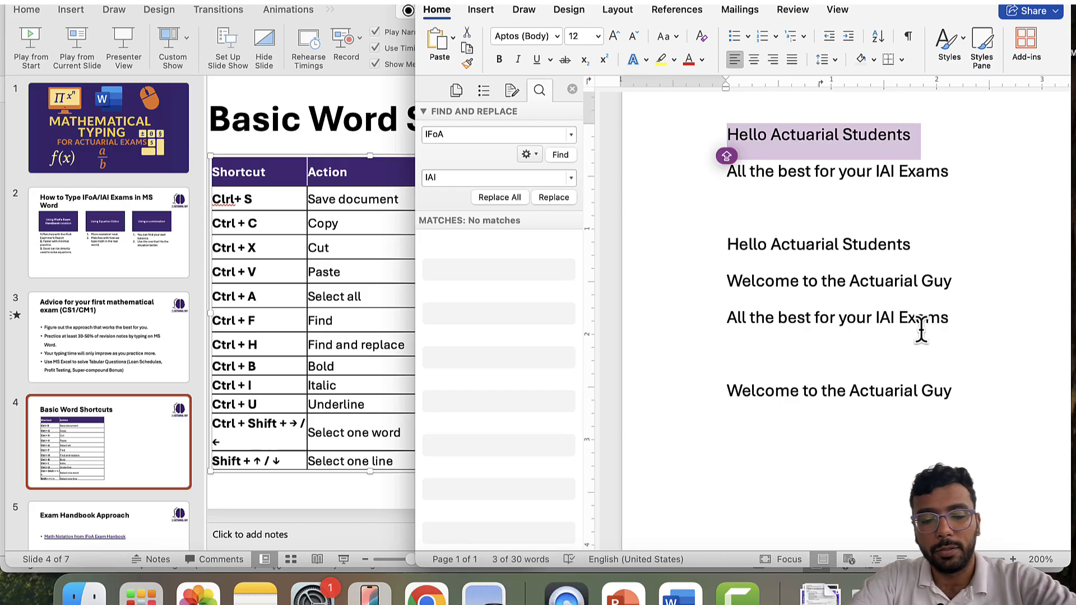
pyautogui.press('super+b')
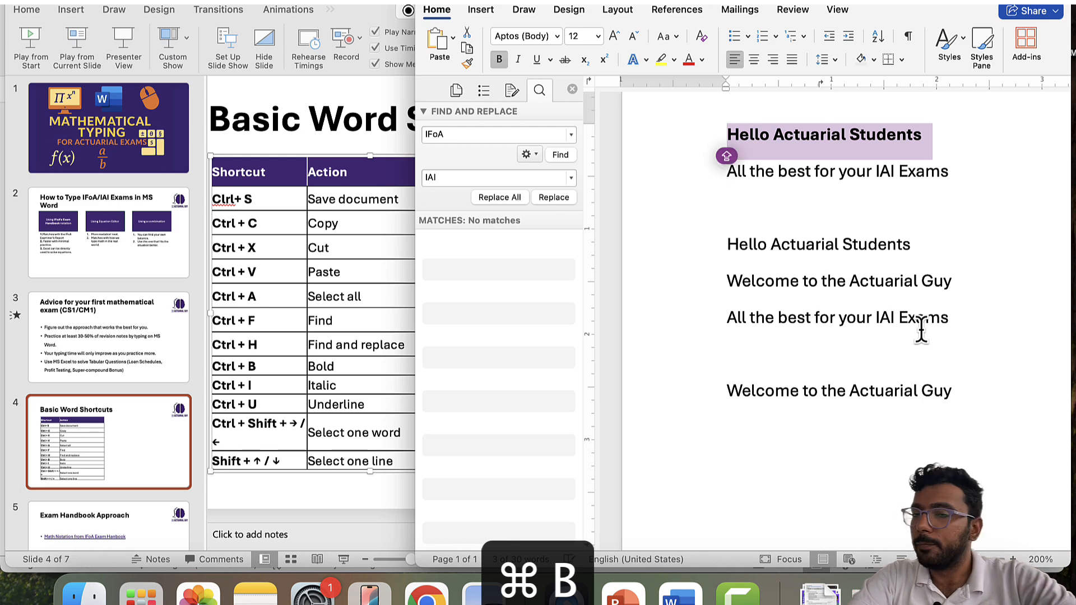
pyautogui.press('Down')
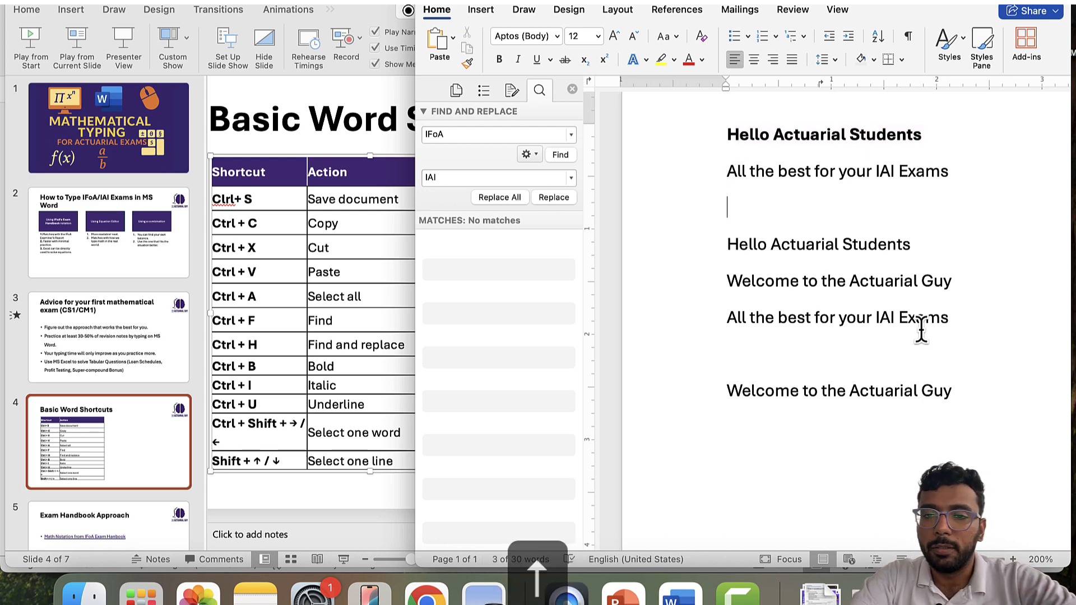
pyautogui.press('Up')
pyautogui.press('Right')
pyautogui.press('Right')
pyautogui.press('Right')
pyautogui.press('Right')
pyautogui.press('Right')
pyautogui.press('Right')
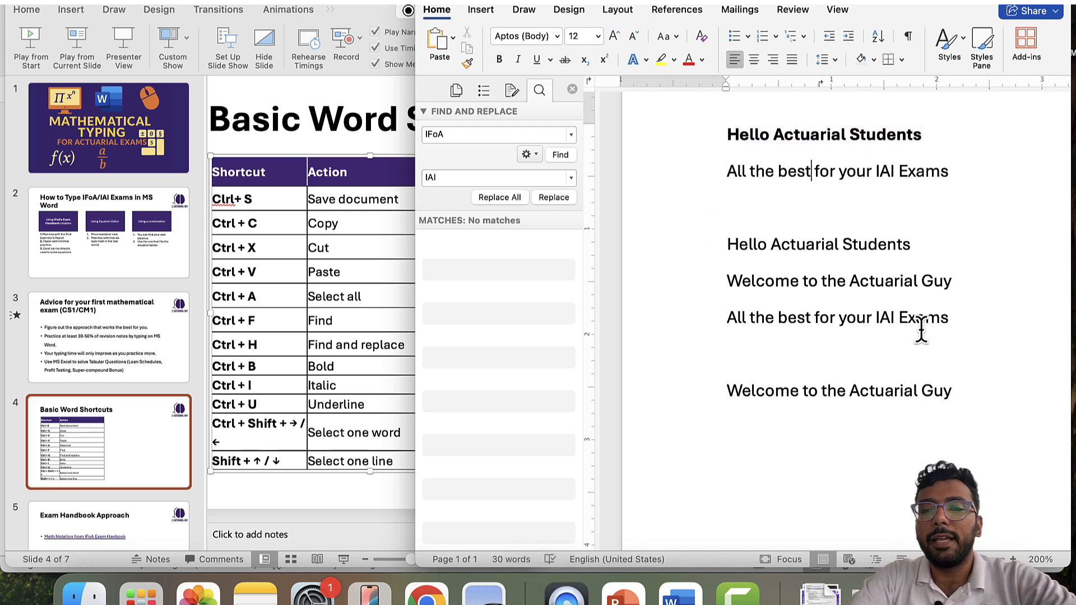
pyautogui.hotkey('alt', 'Right')
pyautogui.hotkey('alt', 'Right')
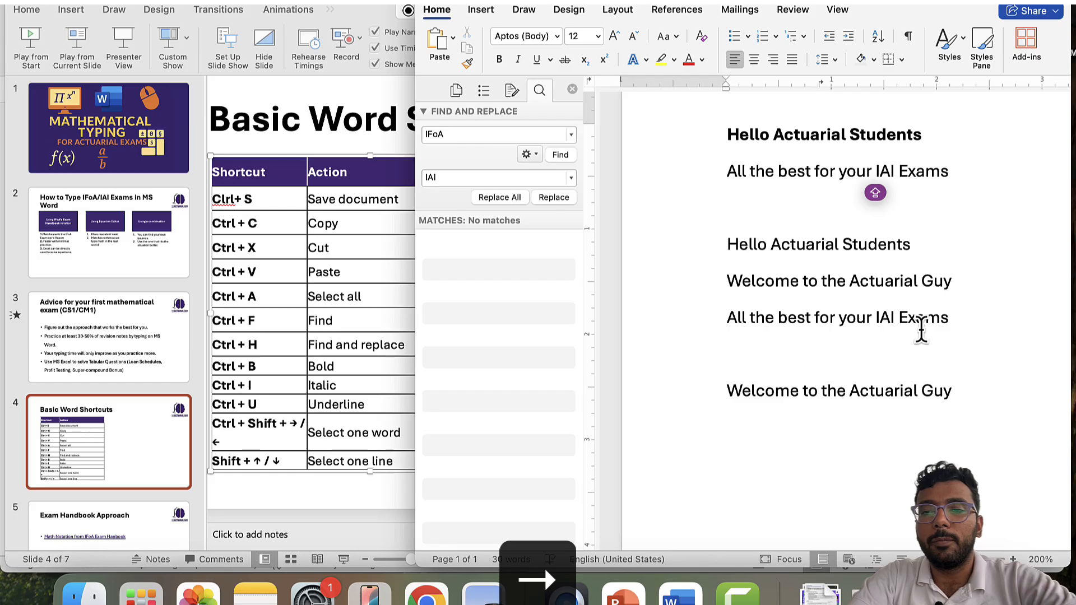
pyautogui.hotkey('shift', 'Down')
pyautogui.press('super+b')
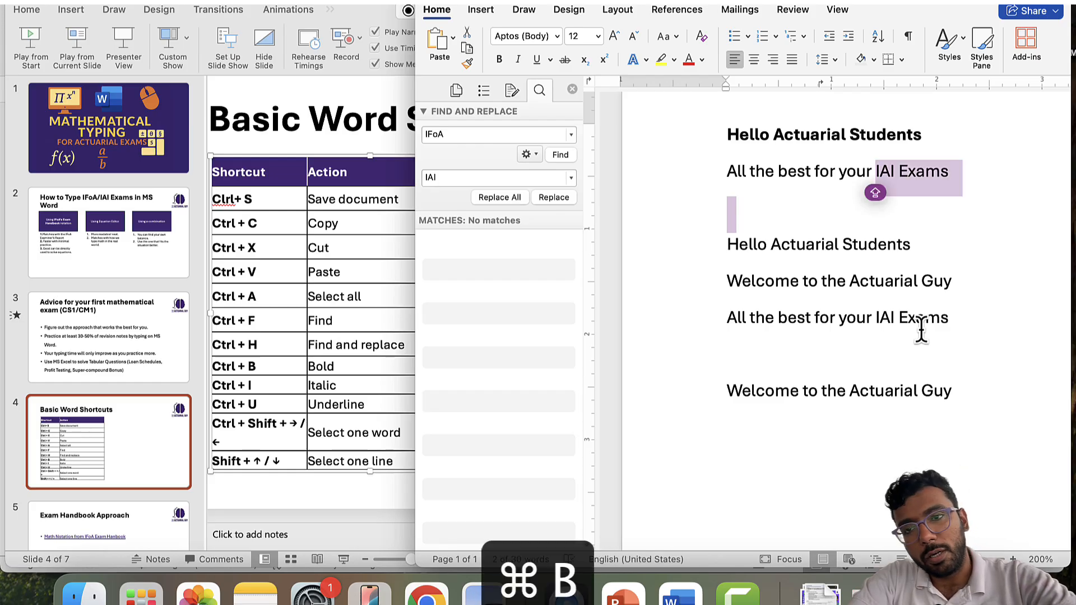
pyautogui.press('Down')
pyautogui.press('Up')
pyautogui.press('Up')
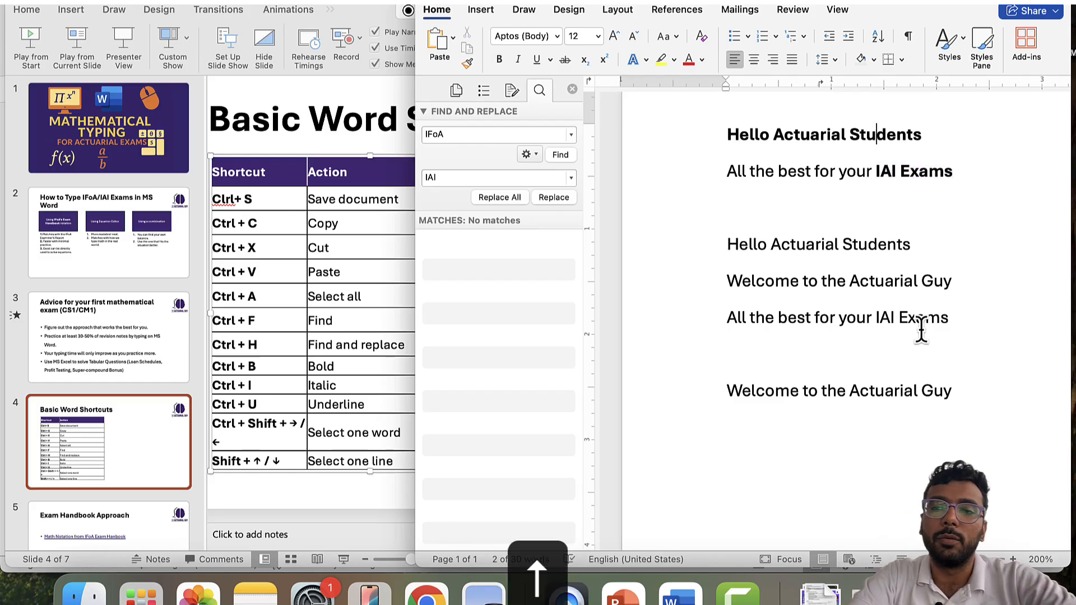
pyautogui.press('Down')
pyautogui.press('Up')
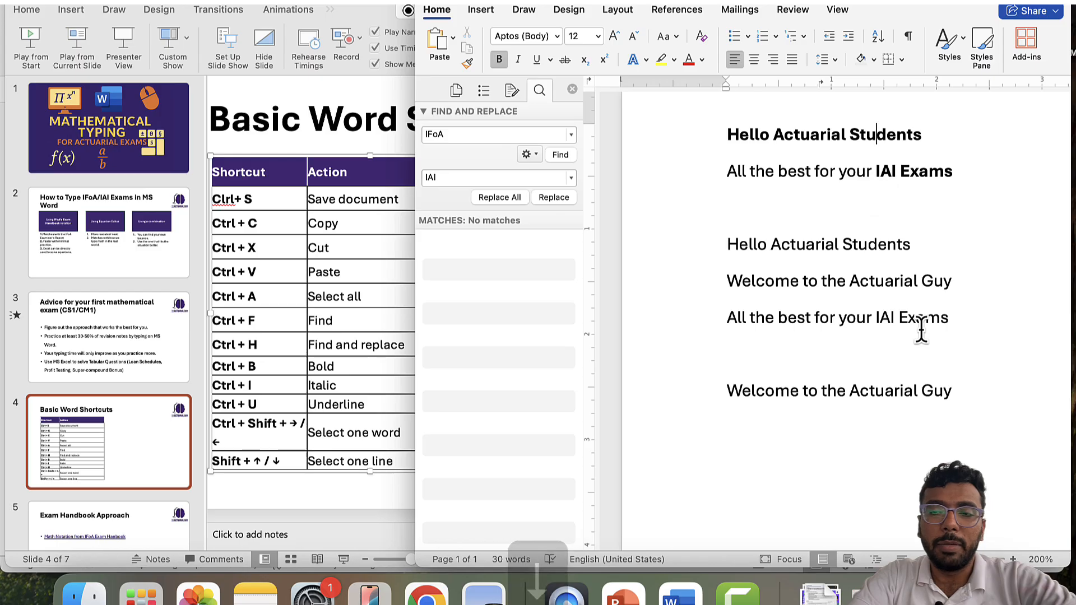
pyautogui.press('Down')
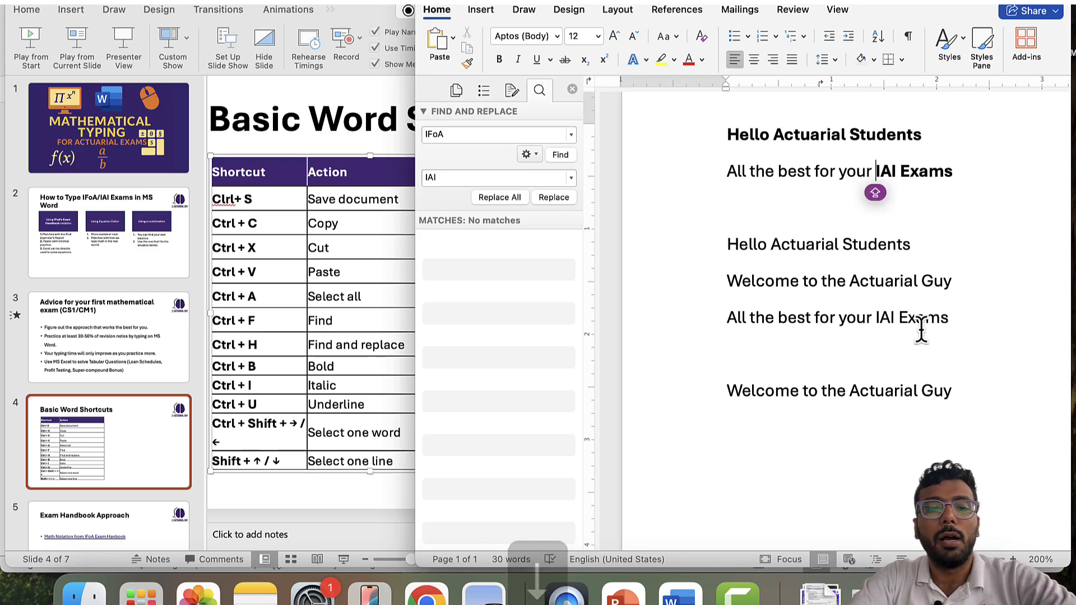
pyautogui.press('Down')
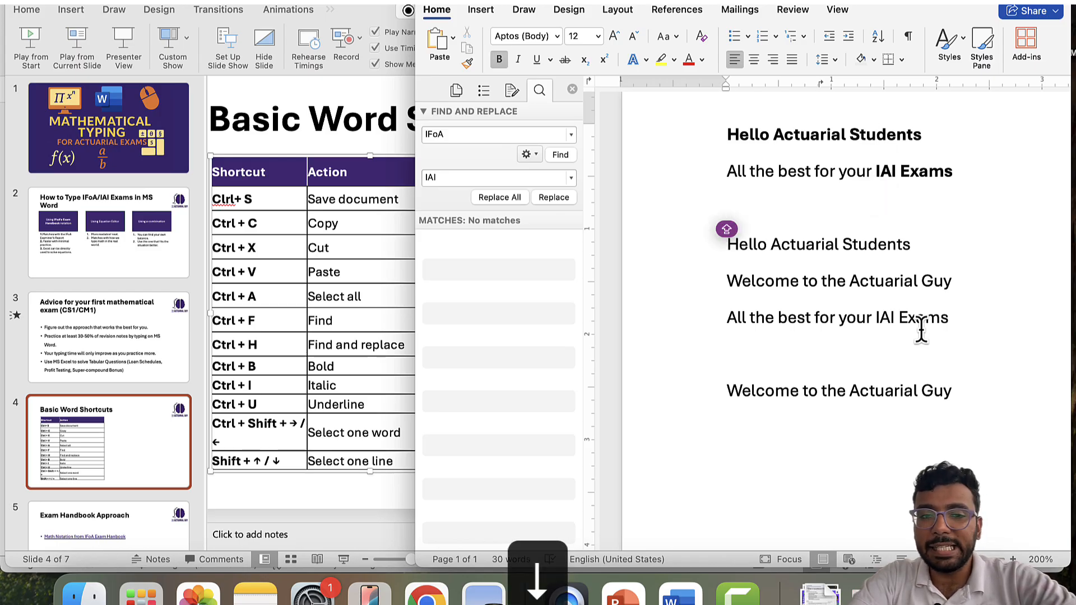
pyautogui.press('Down')
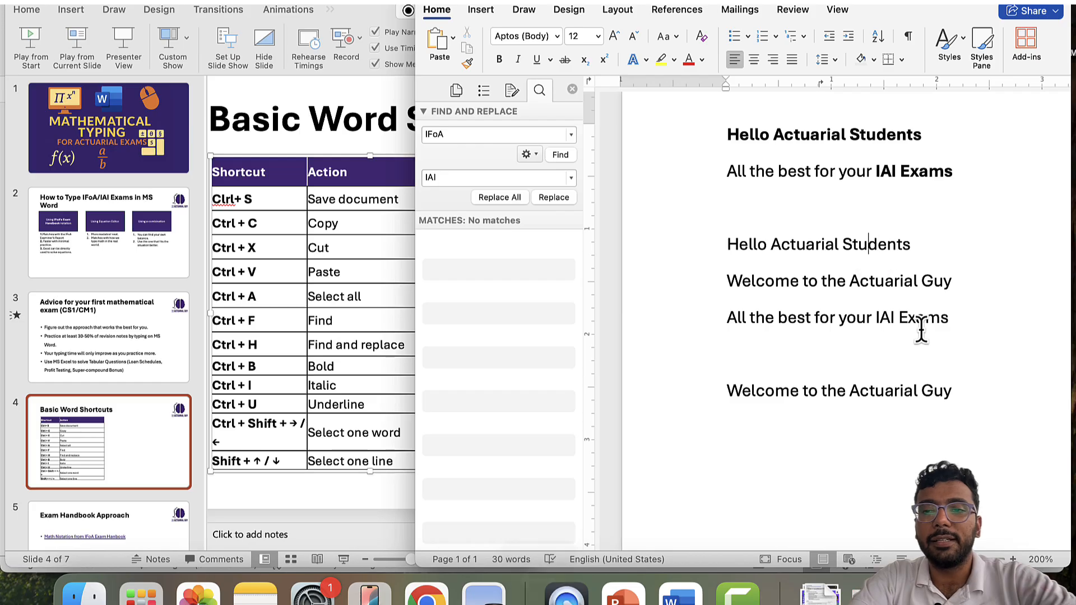
pyautogui.press('Left')
pyautogui.press('Left')
pyautogui.press('Left')
pyautogui.press('Left')
pyautogui.press('Left')
pyautogui.press('Left')
pyautogui.press('Left')
pyautogui.press('Left')
pyautogui.press('Left')
pyautogui.press('Left')
pyautogui.press('Left')
pyautogui.press('Left')
pyautogui.press('Left')
pyautogui.press('capslock')
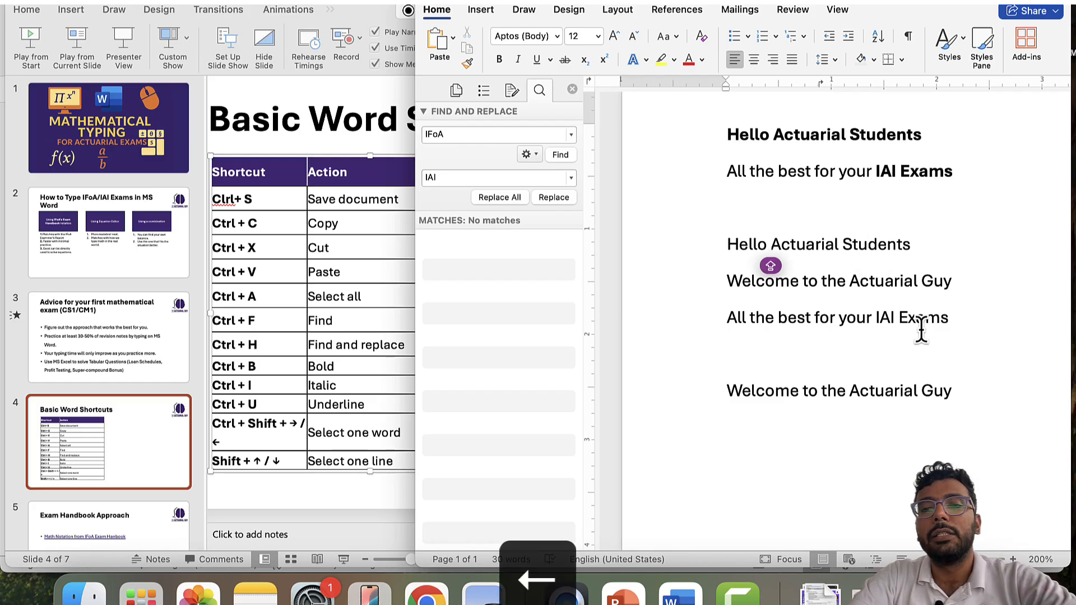
pyautogui.hotkey('shift', 'Down')
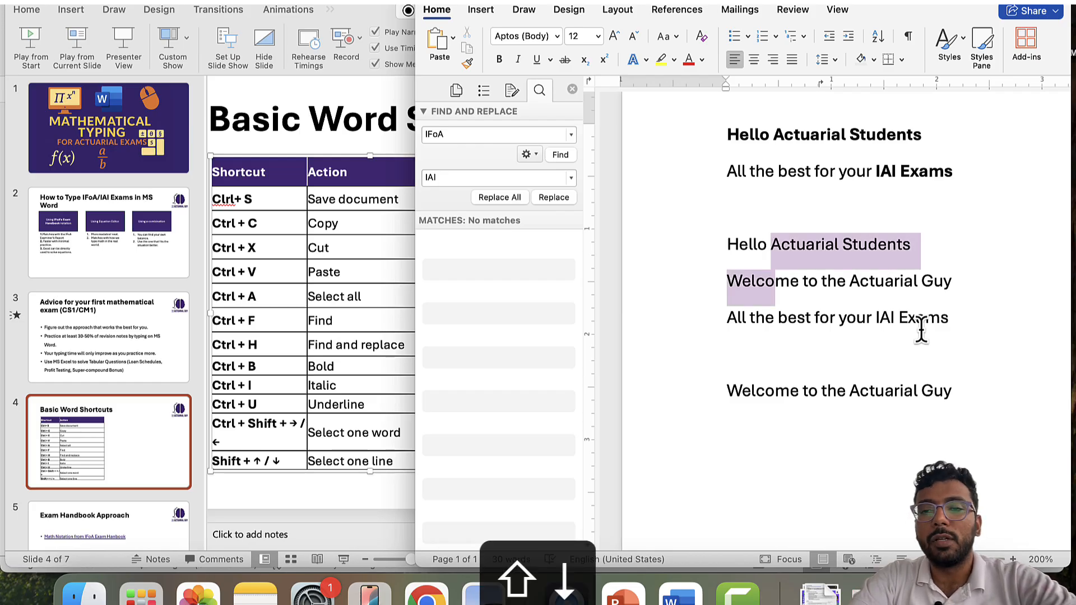
pyautogui.hotkey('shift', 'Left')
pyautogui.hotkey('shift', 'Left')
pyautogui.hotkey('shift', 'Left')
pyautogui.hotkey('shift', 'Left')
pyautogui.press('Up')
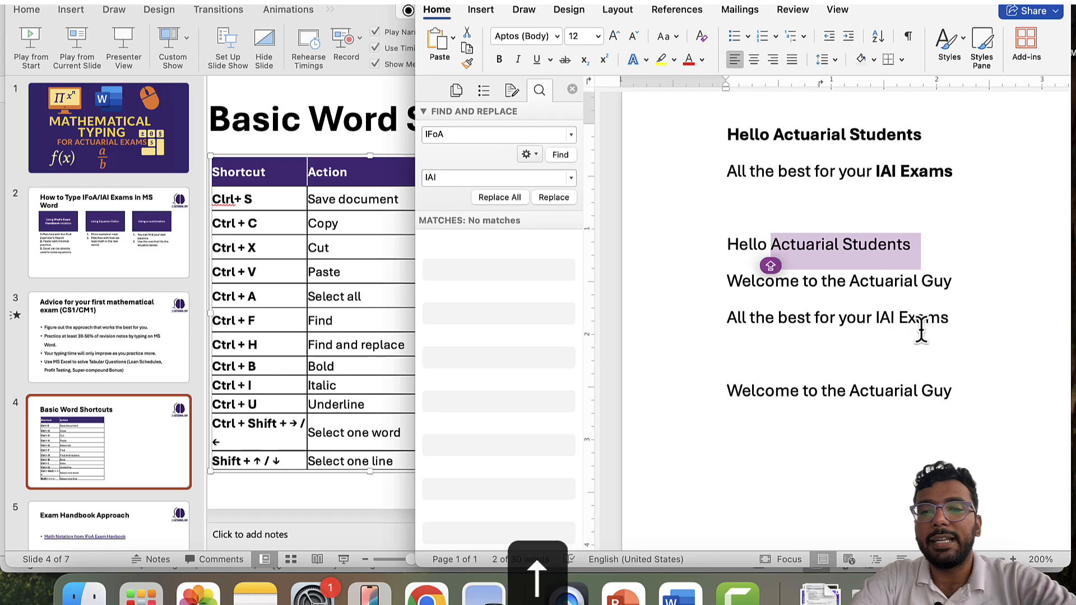
pyautogui.press('Down')
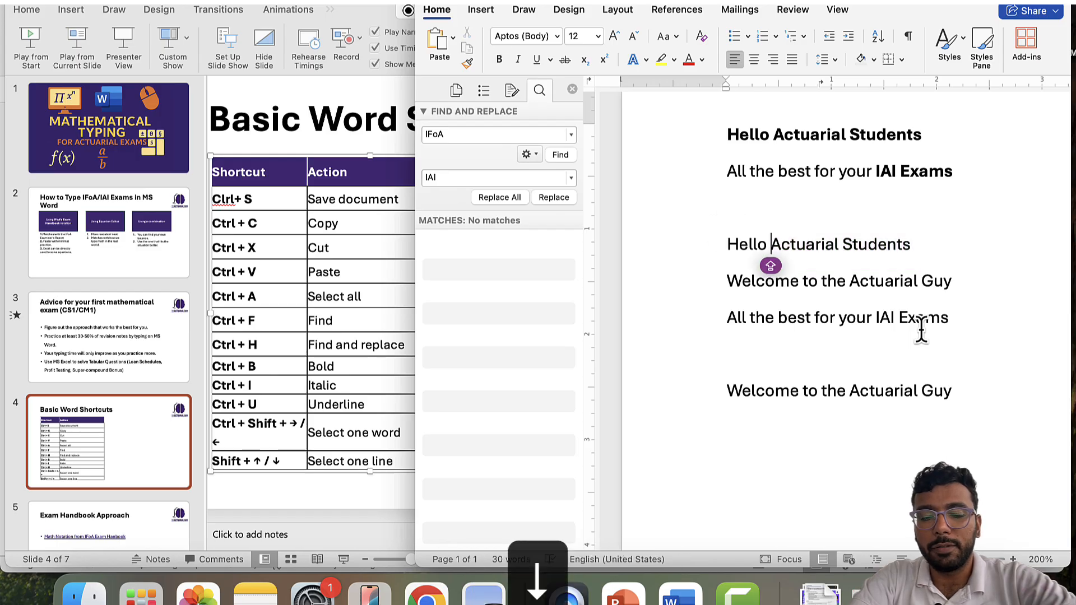
# - Italicize 'Actuarial Students' with Cmd+I and underline 'Welcome to the Actuarial Guy' with Cmd+U
pyautogui.press('shift+super+Right')
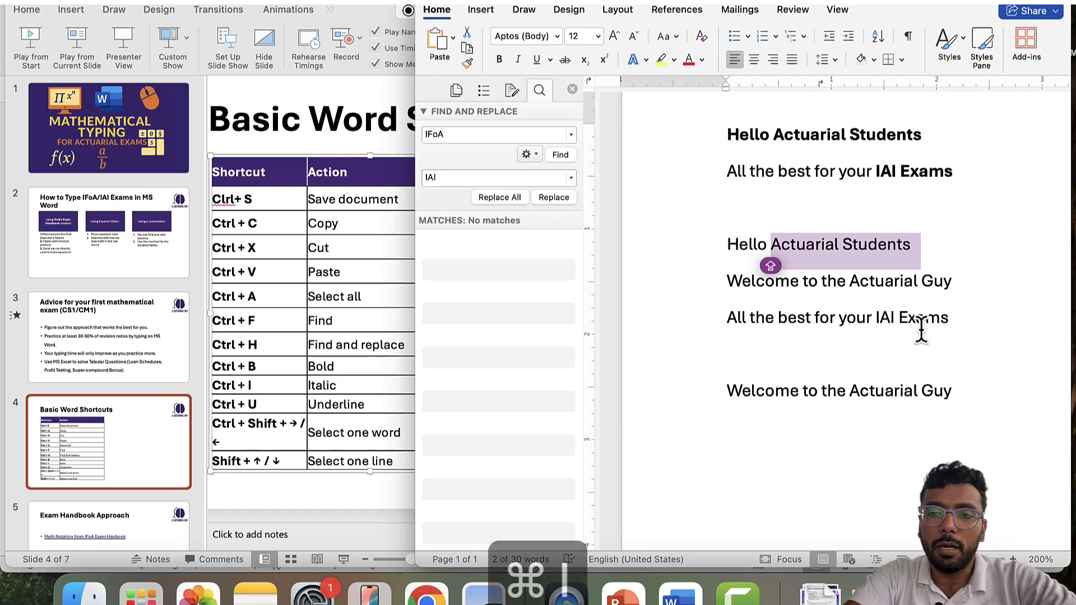
pyautogui.press('super+i')
pyautogui.press('Right')
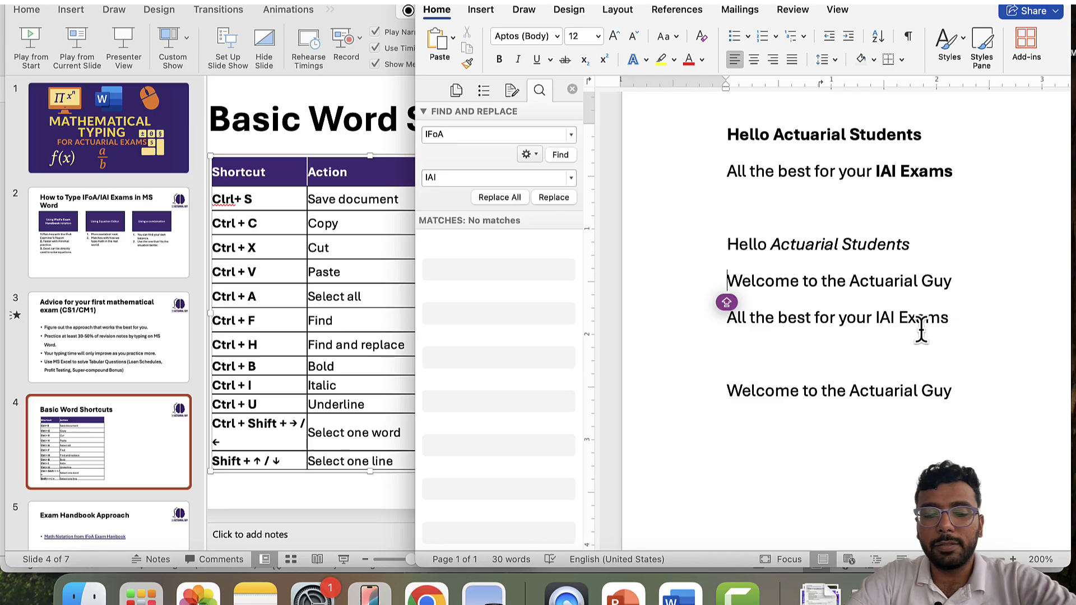
pyautogui.press('shift+super+Right')
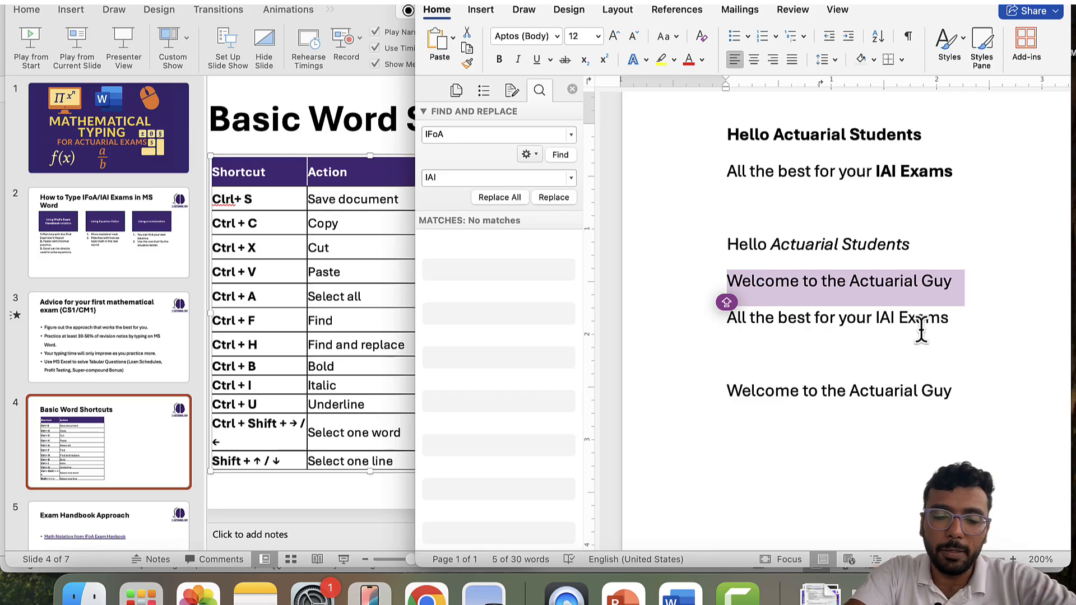
pyautogui.press('super+u')
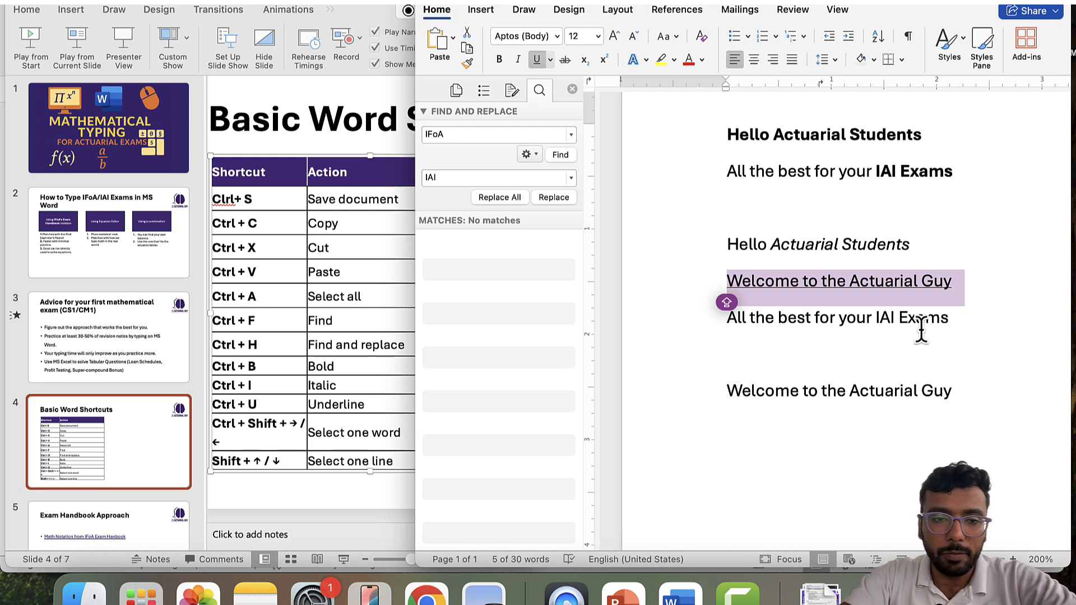
pyautogui.scroll(-4, 855, 381)
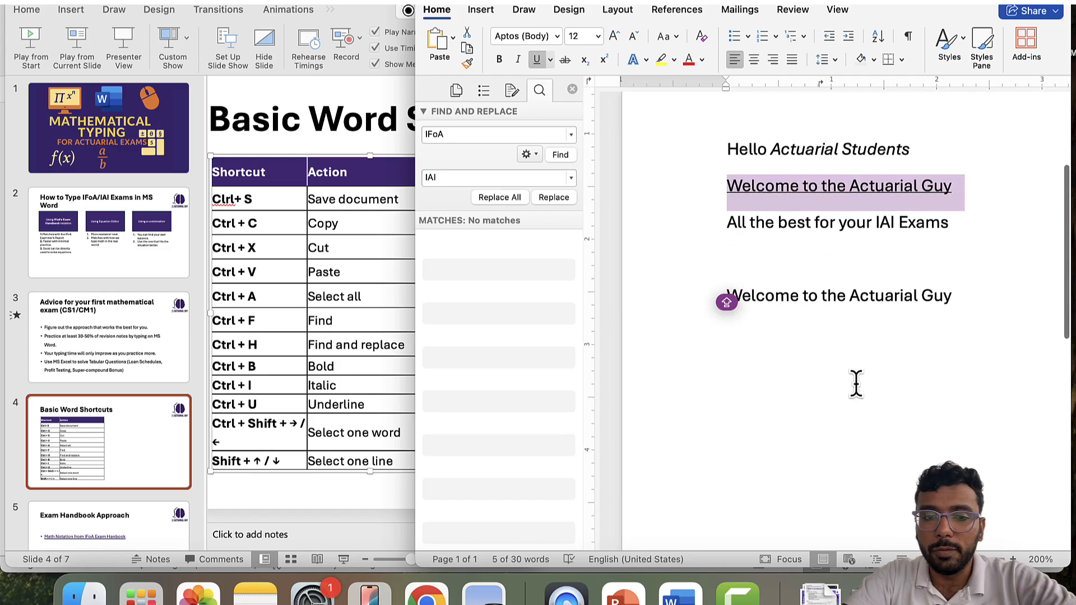
pyautogui.scroll(3, 856, 385)
pyautogui.scroll(5, 843, 376)
pyautogui.scroll(-3, 843, 376)
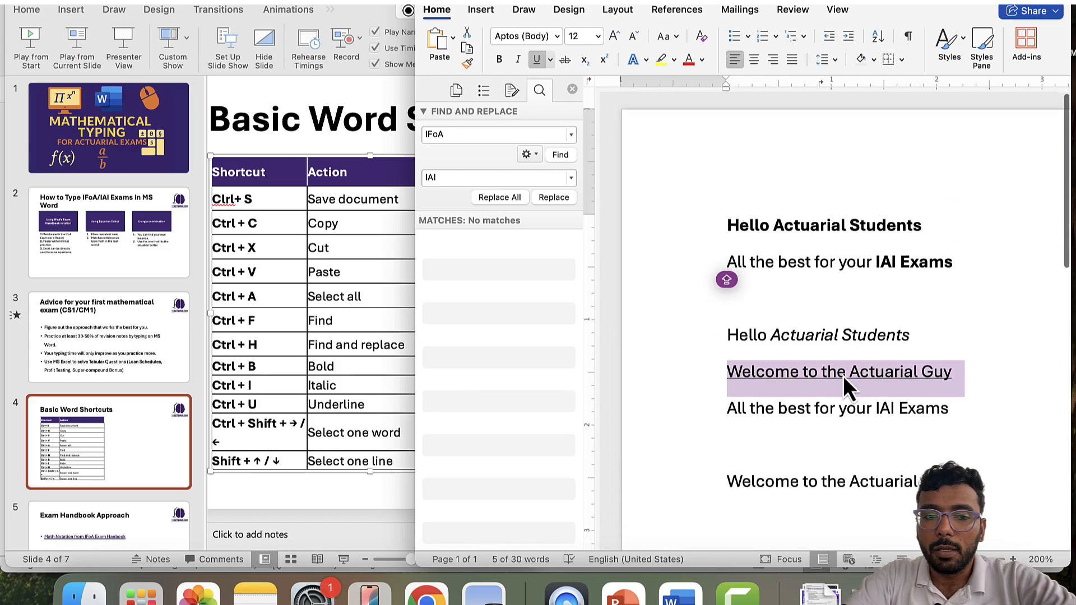
pyautogui.press('Down')
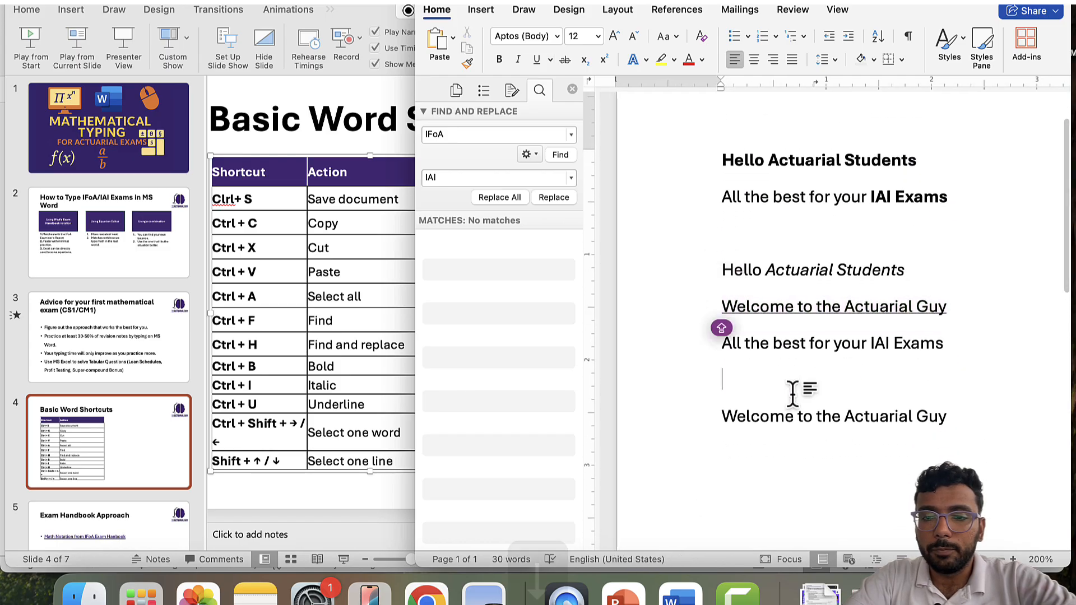
pyautogui.press('Down')
pyautogui.hotkey('shift', 'Right')
pyautogui.hotkey('shift', 'Right')
pyautogui.press('Right')
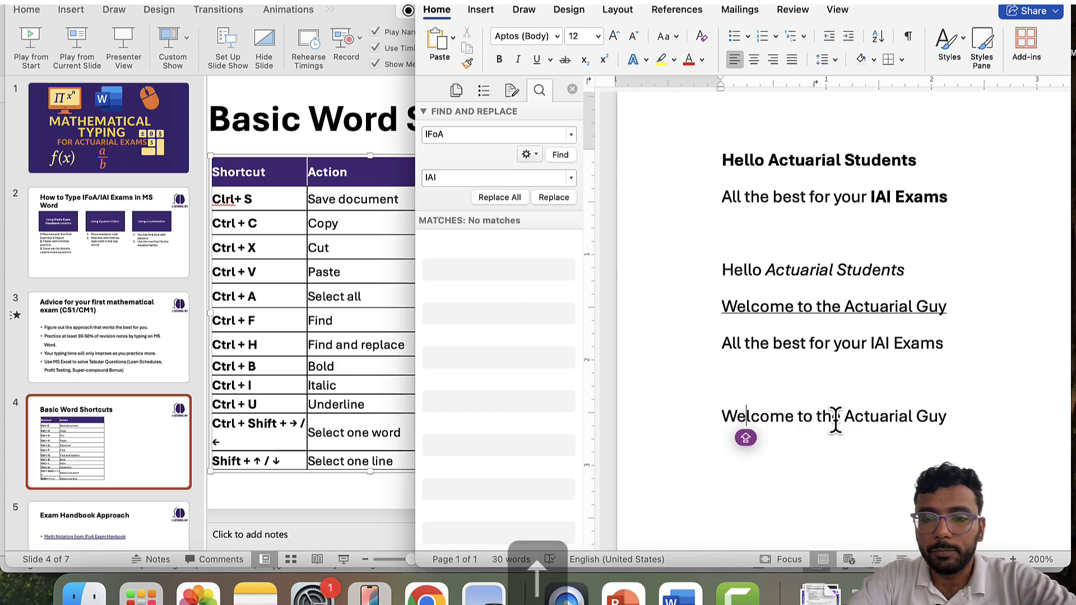
pyautogui.press('Up')
pyautogui.press('Up')
pyautogui.press('Left')
pyautogui.press('Left')
pyautogui.press('Left')
pyautogui.press('Left')
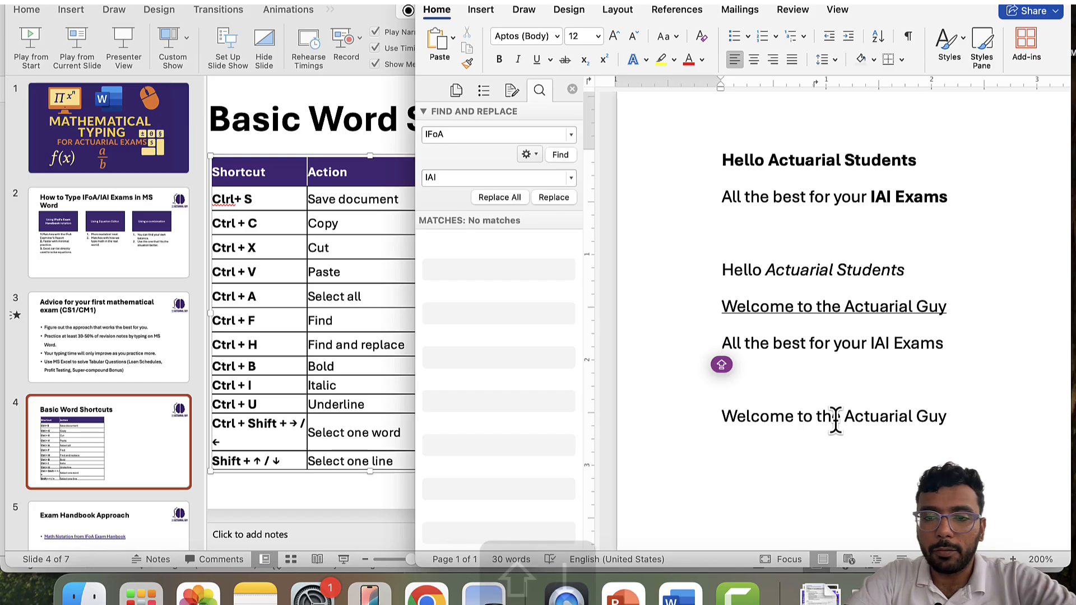
pyautogui.hotkey('shift', 'Down')
pyautogui.press('Left')
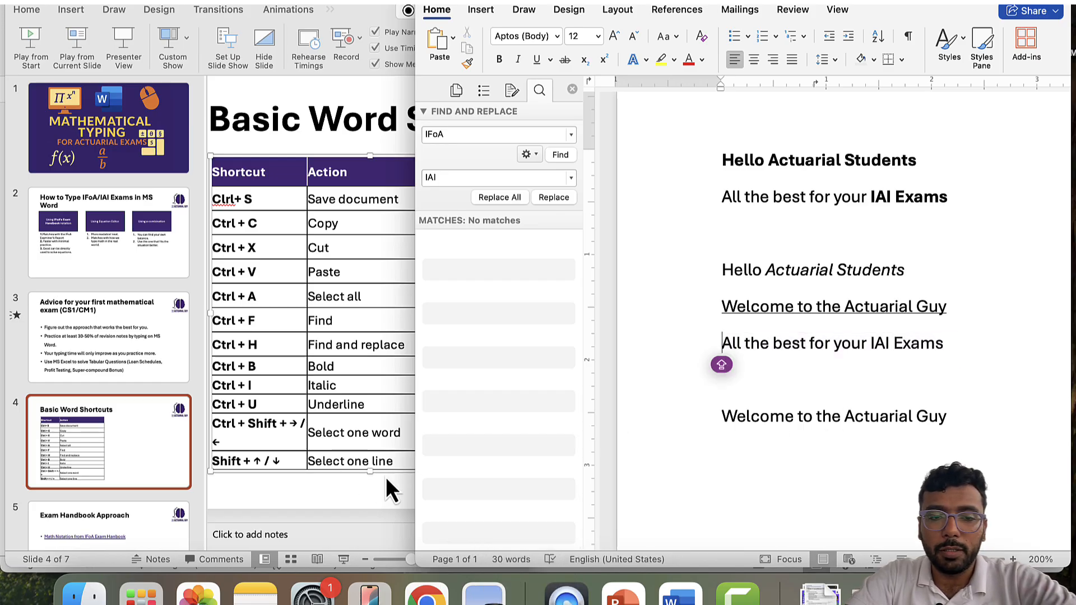
pyautogui.press('Left')
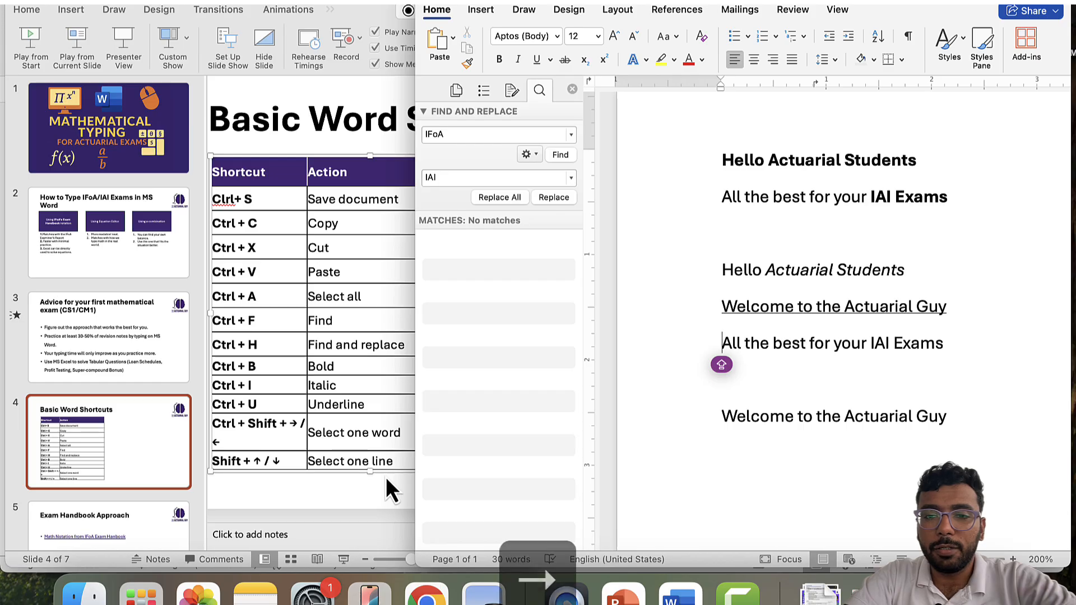
pyautogui.hotkey('shift', 'Down')
pyautogui.hotkey('shift', 'Down')
pyautogui.hotkey('shift', 'Down')
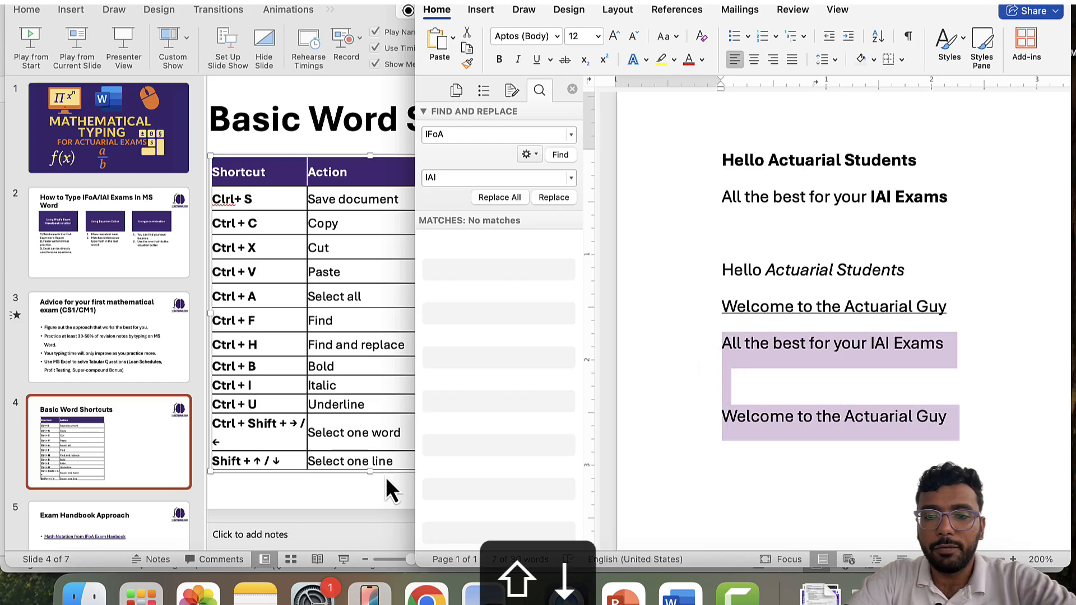
pyautogui.hotkey('shift', 'Up')
pyautogui.hotkey('shift', 'Up')
pyautogui.hotkey('shift', 'Up')
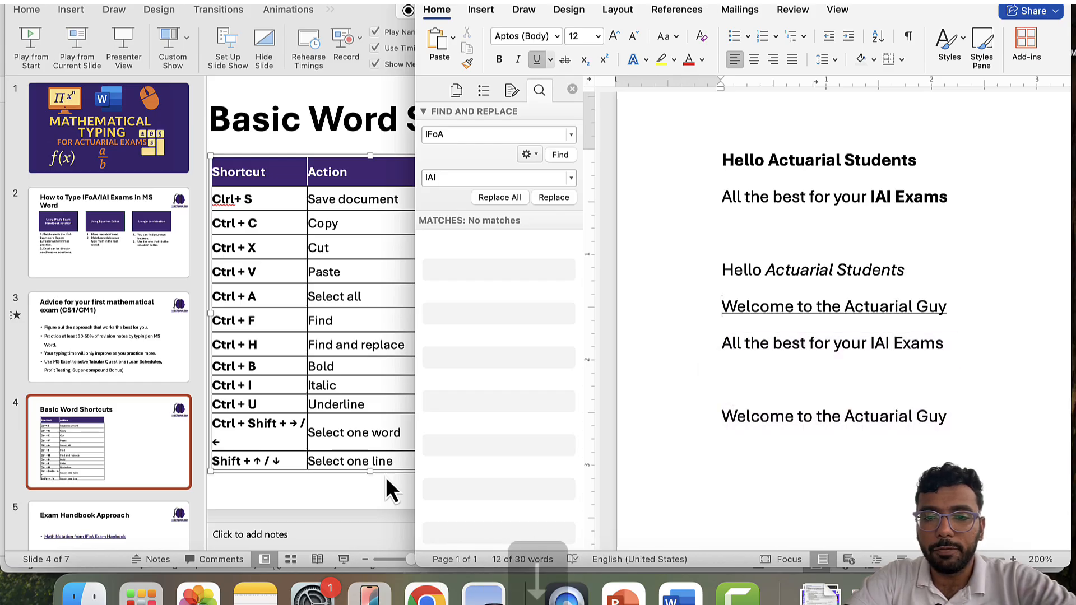
pyautogui.hotkey('shift', 'Down')
pyautogui.hotkey('shift', 'Down')
pyautogui.hotkey('shift', 'Down')
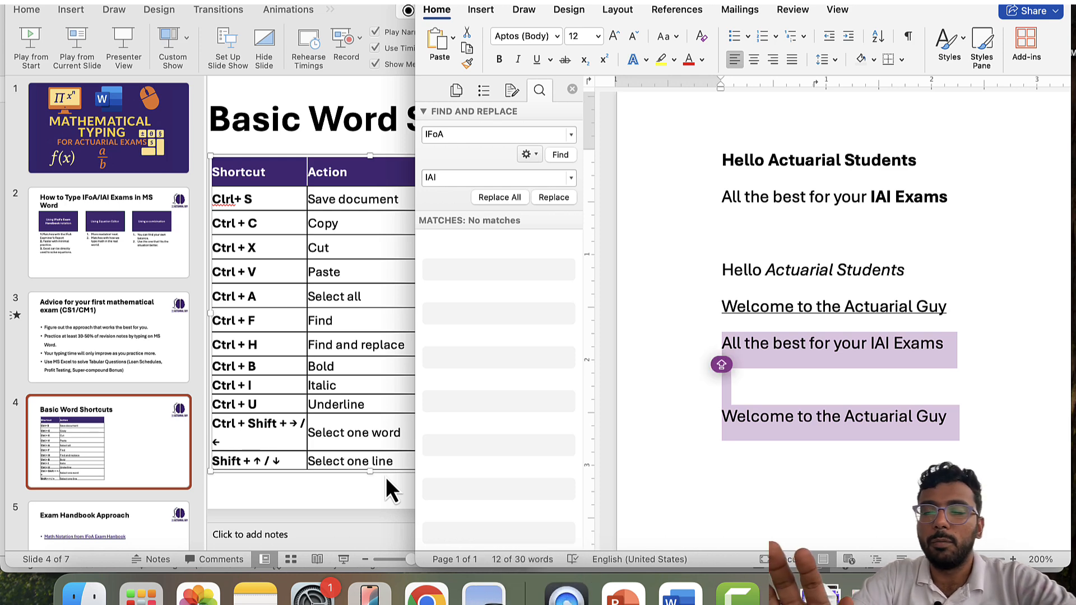
pyautogui.press('Up')
pyautogui.press('Up')
pyautogui.press('Up')
pyautogui.press('Up')
pyautogui.press('Up')
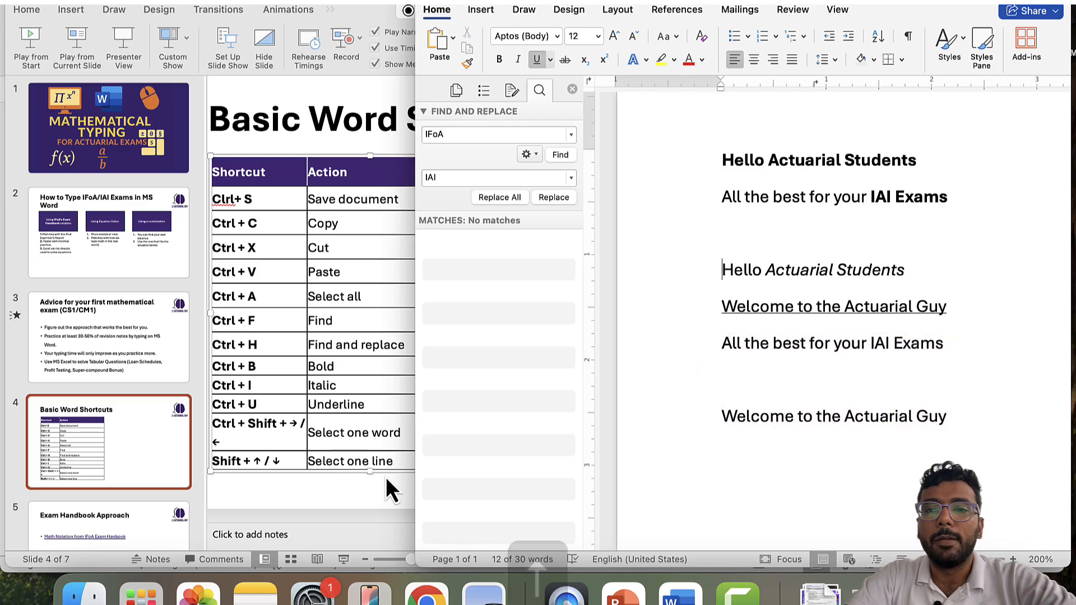
pyautogui.press('Down')
pyautogui.press('Down')
pyautogui.press('Down')
pyautogui.press('Down')
pyautogui.press('Down')
pyautogui.press('Down')
pyautogui.press('Down')
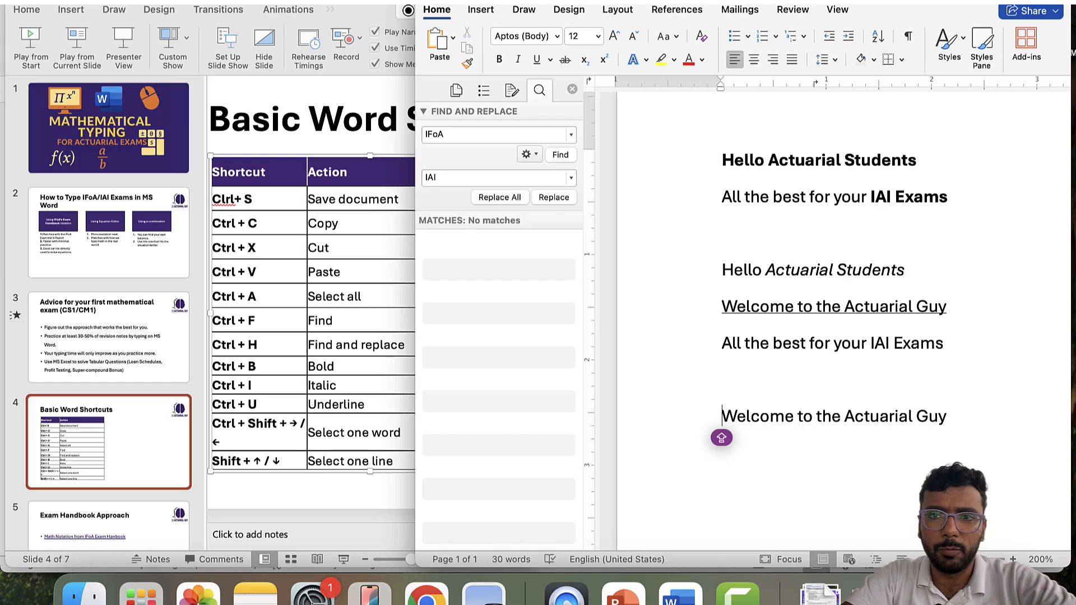
# - Open the slide's linked IFoA Math Notation PDF during the slideshow, accepting the security warning
pyautogui.click(789, 1)
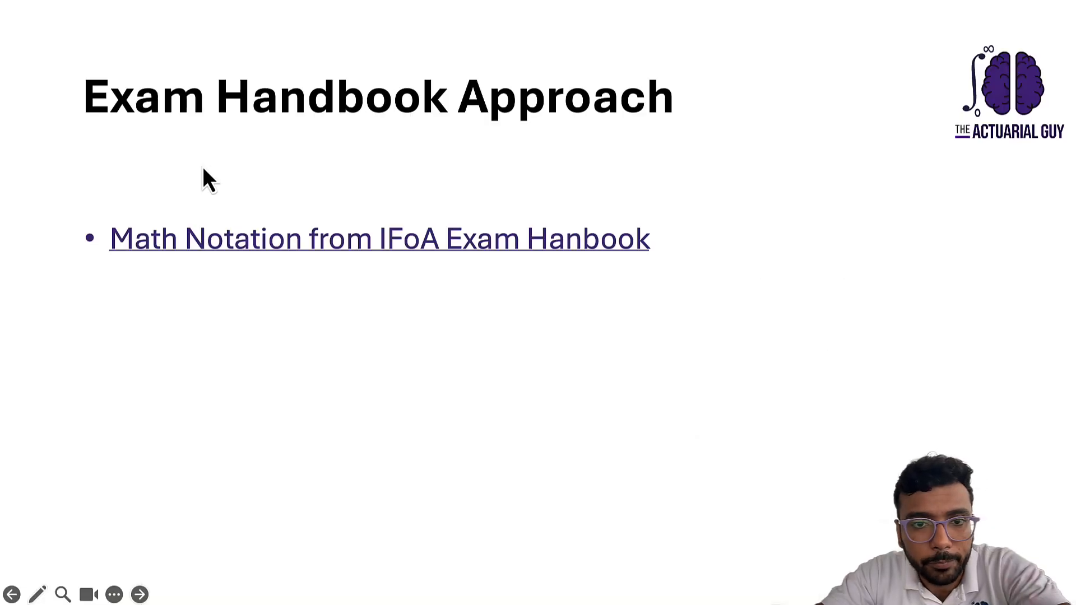
pyautogui.click(318, 245)
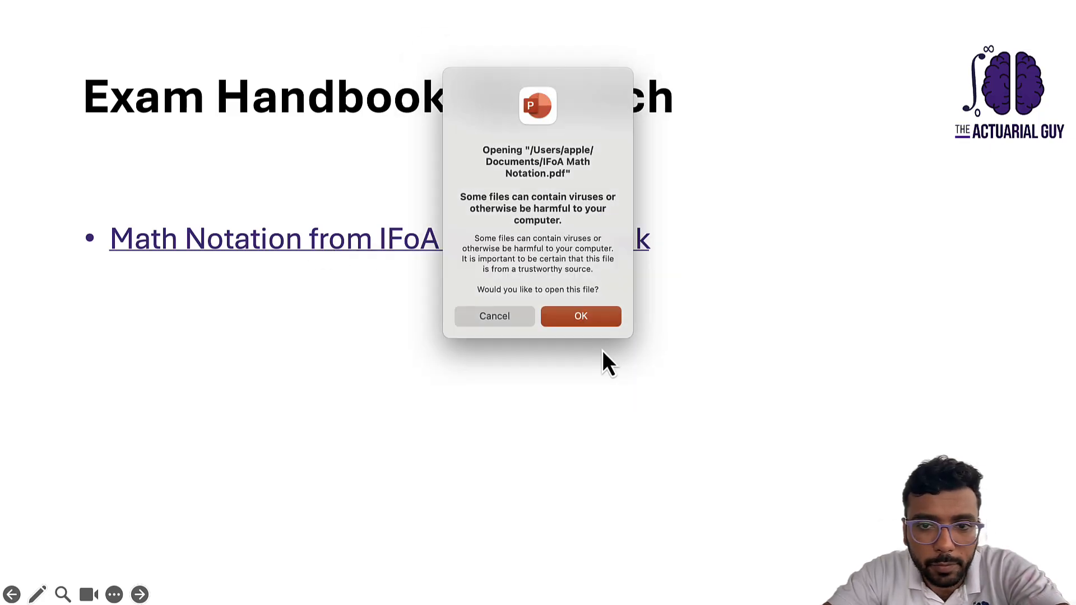
pyautogui.click(596, 321)
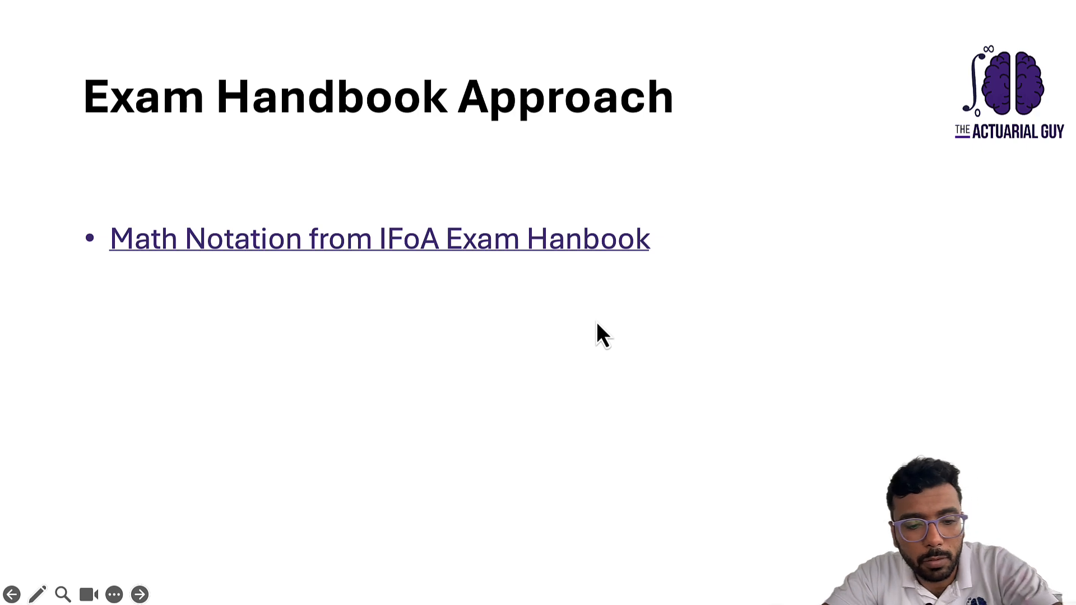
pyautogui.press('super+Tab')
pyautogui.press('super+Tab')
pyautogui.press('super+Tab')
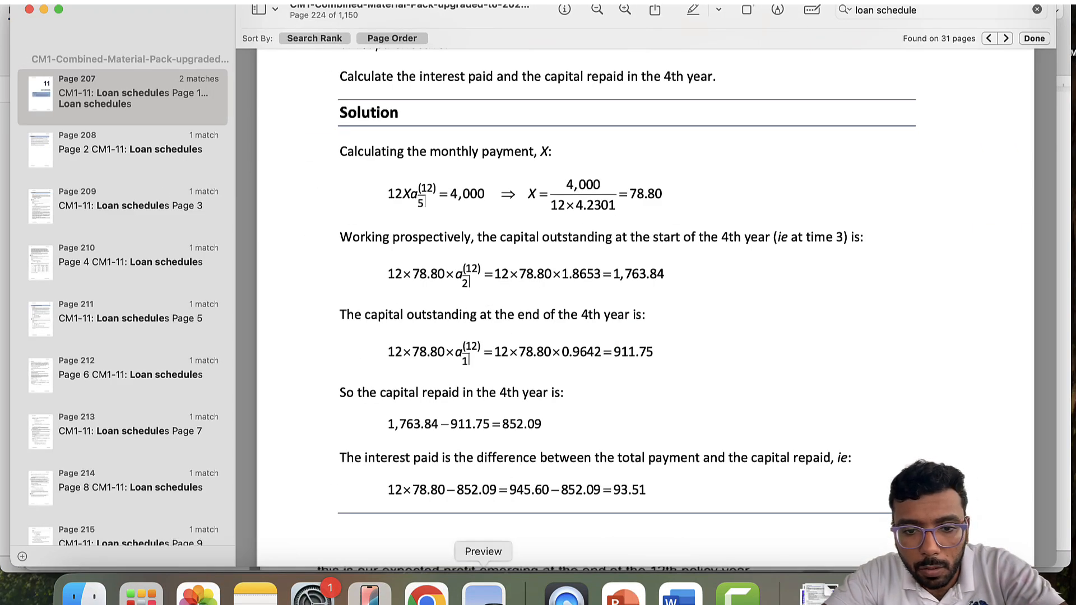
# - Choose the IFoA Math Notation PDF from Preview's Dock list of open documents
pyautogui.rightClick(484, 595)
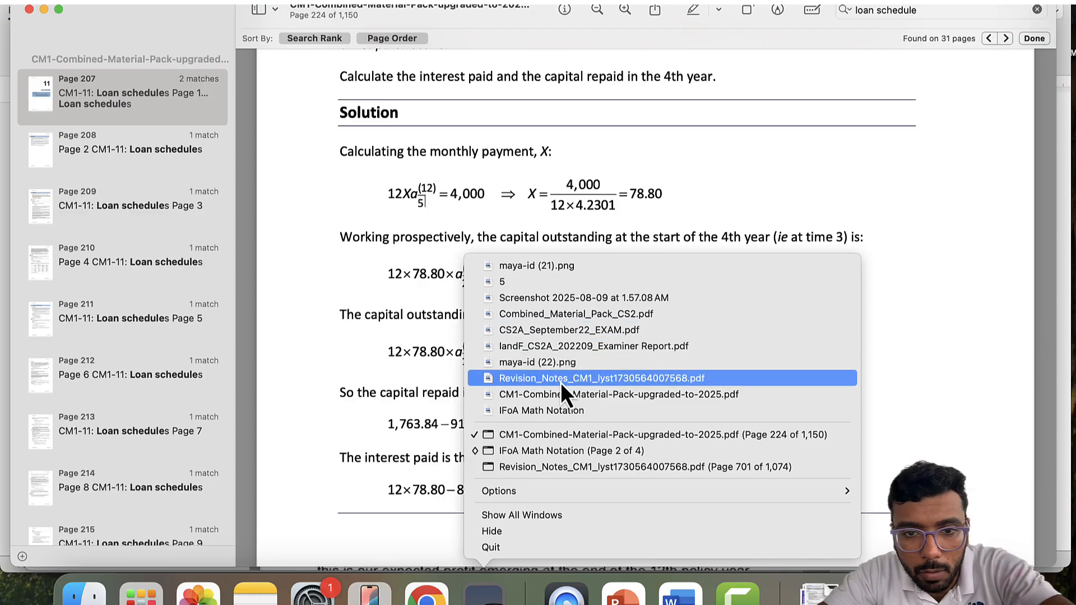
pyautogui.click(564, 415)
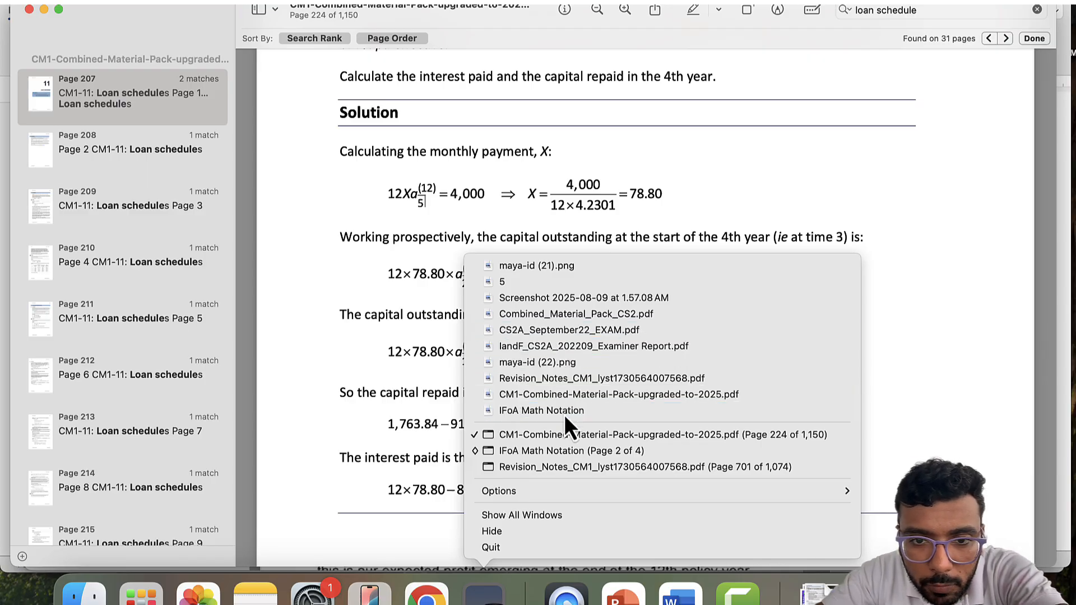
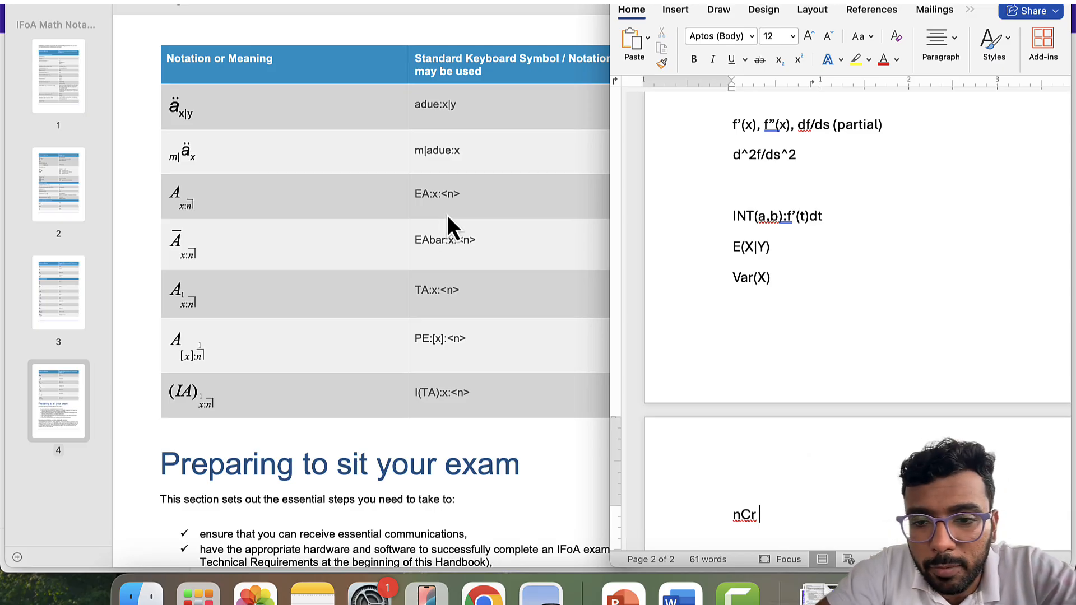
# - Start a new line under nCr reading 'EAbar:', restoring the capital A that Word autocorrected to lowercase
pyautogui.press('Return')
pyautogui.press('Return')
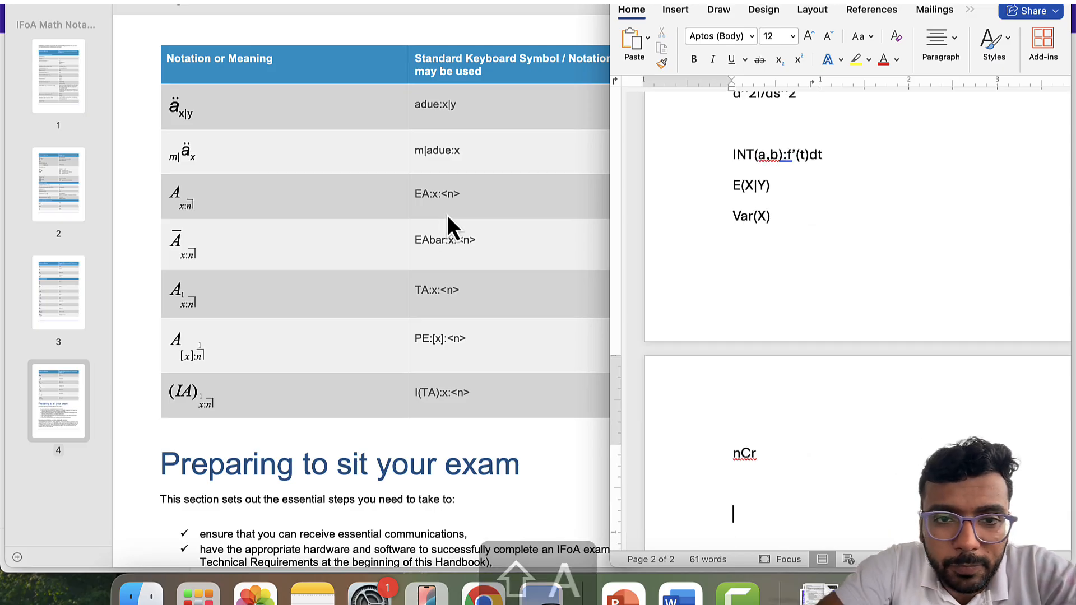
pyautogui.write('A')
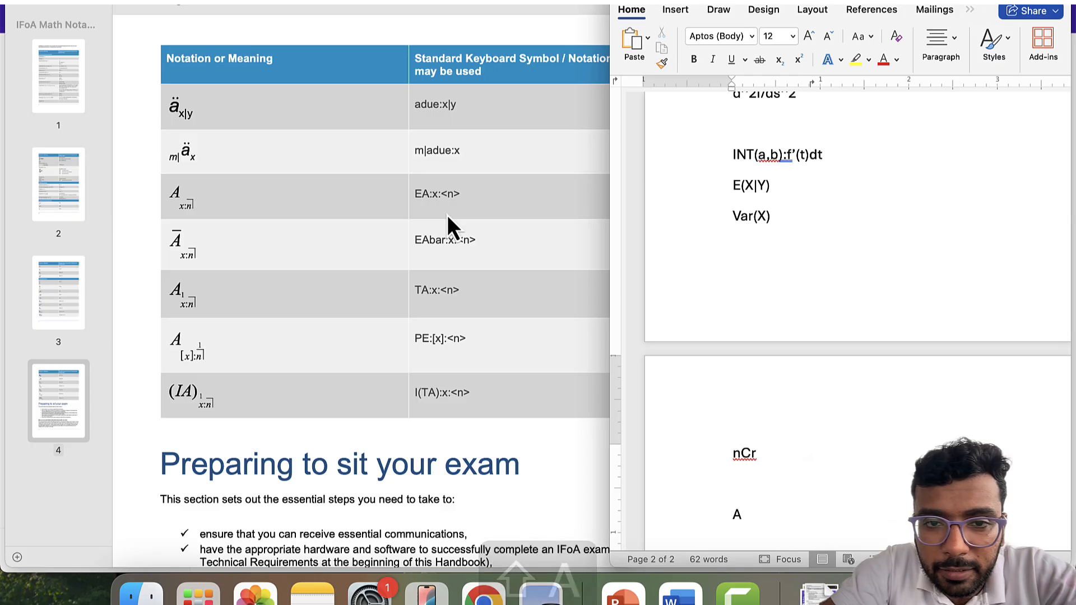
pyautogui.press('BackSpace')
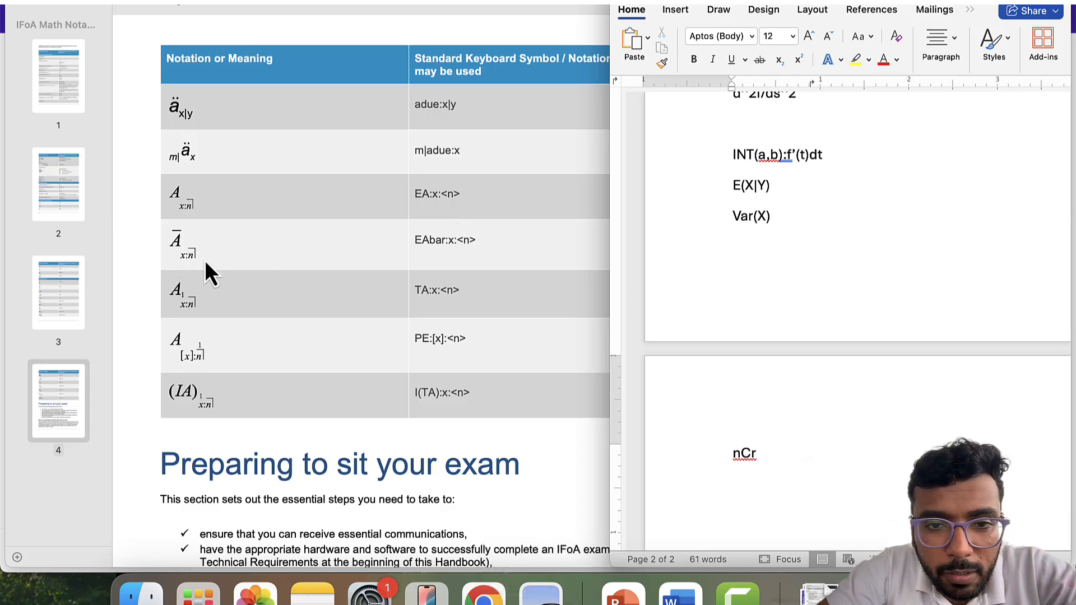
pyautogui.write('EA')
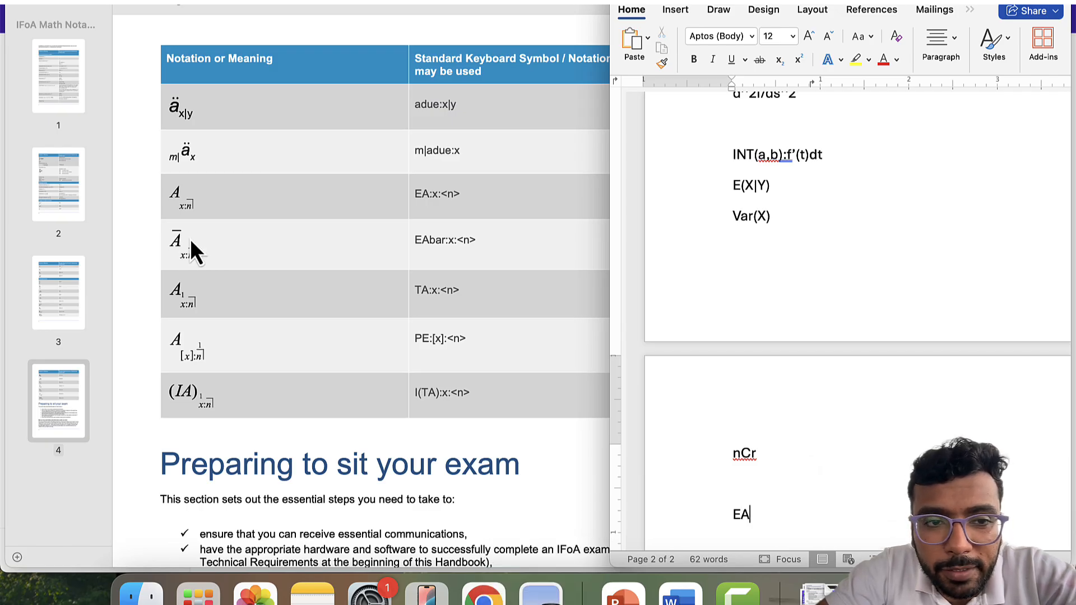
pyautogui.write('bar')
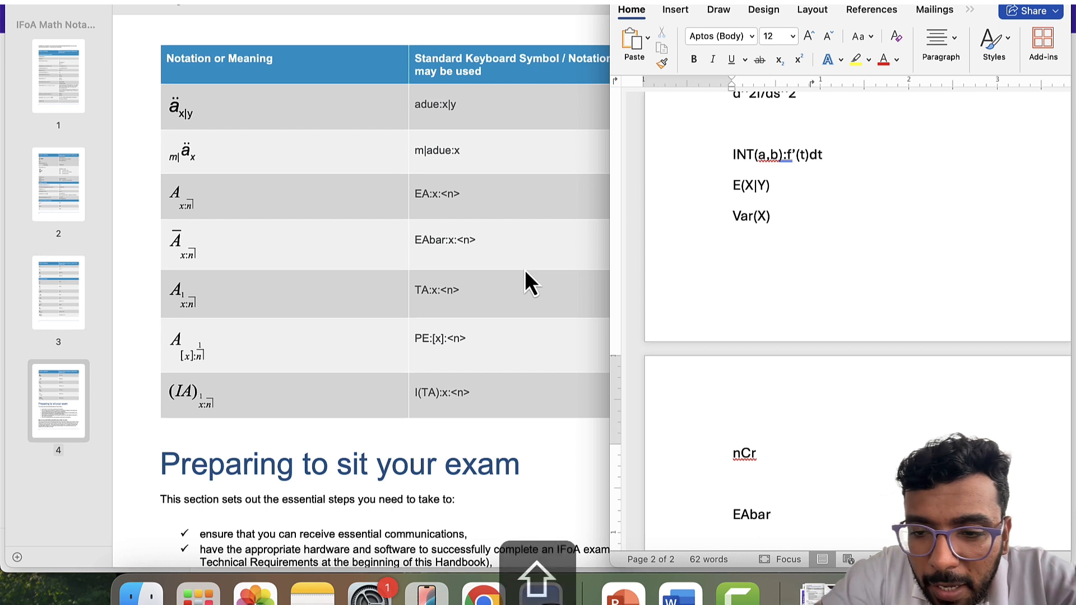
pyautogui.write(':')
pyautogui.press('Left')
pyautogui.press('Left')
pyautogui.press('Left')
pyautogui.press('Left')
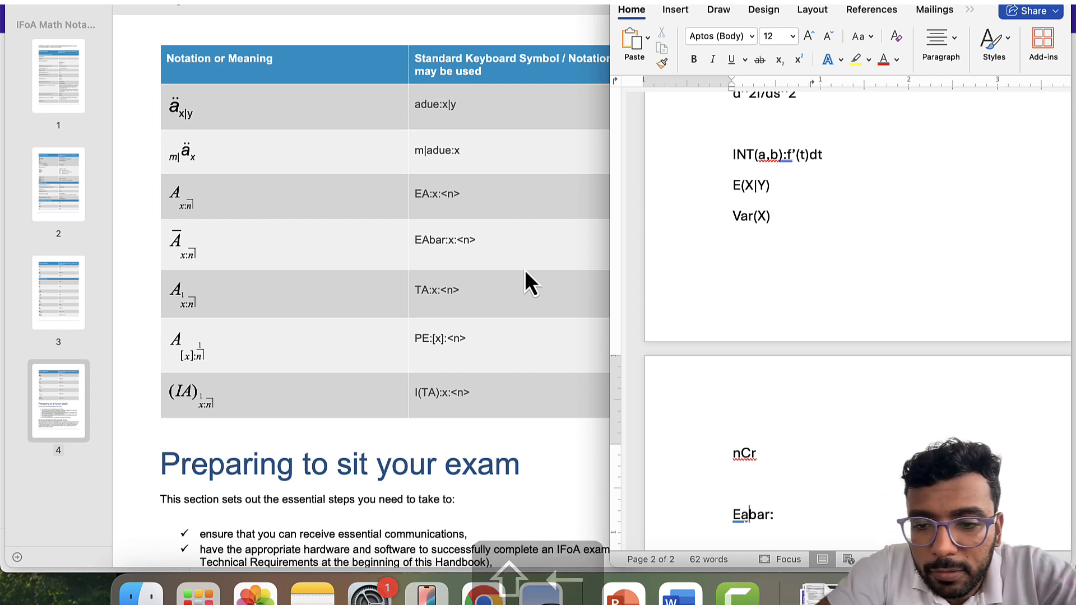
pyautogui.hotkey('shift', 'Left')
pyautogui.write('A')
pyautogui.press('Right')
pyautogui.press('Right')
pyautogui.press('Right')
pyautogui.press('Right')
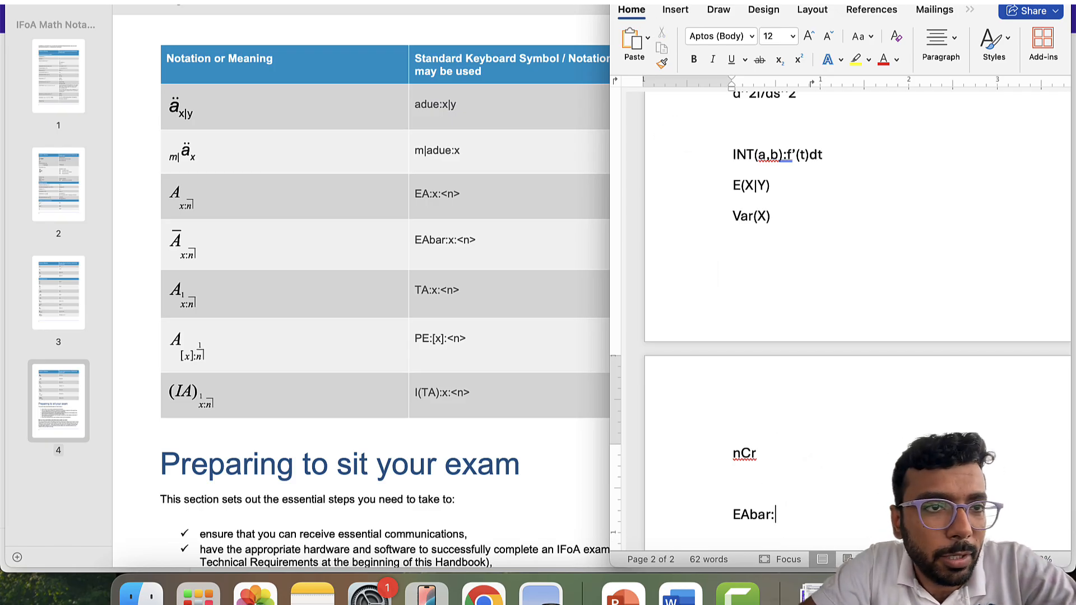
# - Uncheck 'Check spelling as you type' in Word's Spelling & Grammar preferences
pyautogui.click(52, 1)
pyautogui.moveTo(17, 1)
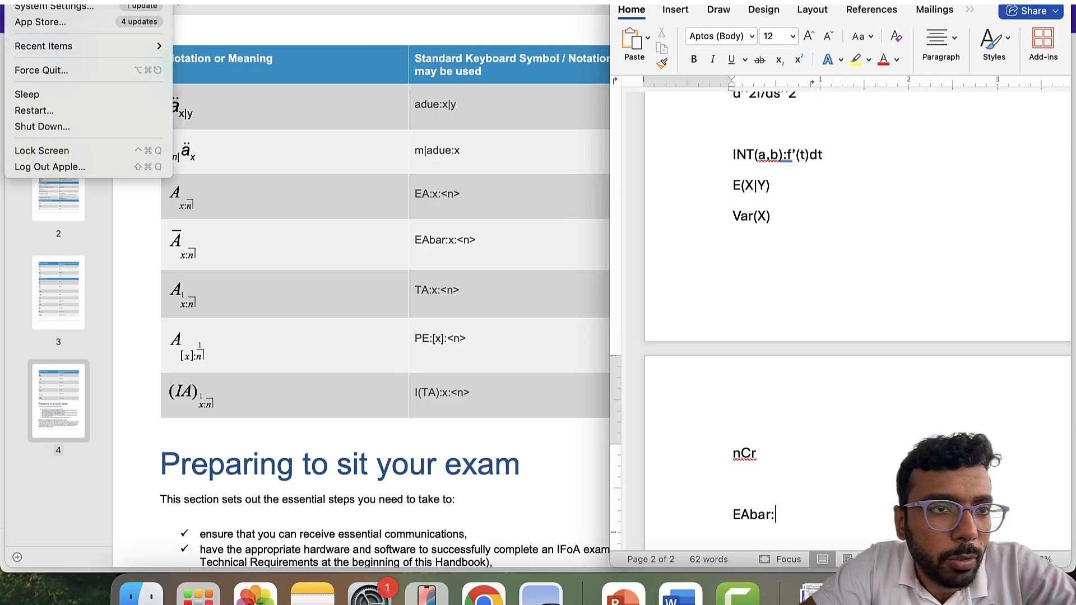
pyautogui.moveTo(52, 1)
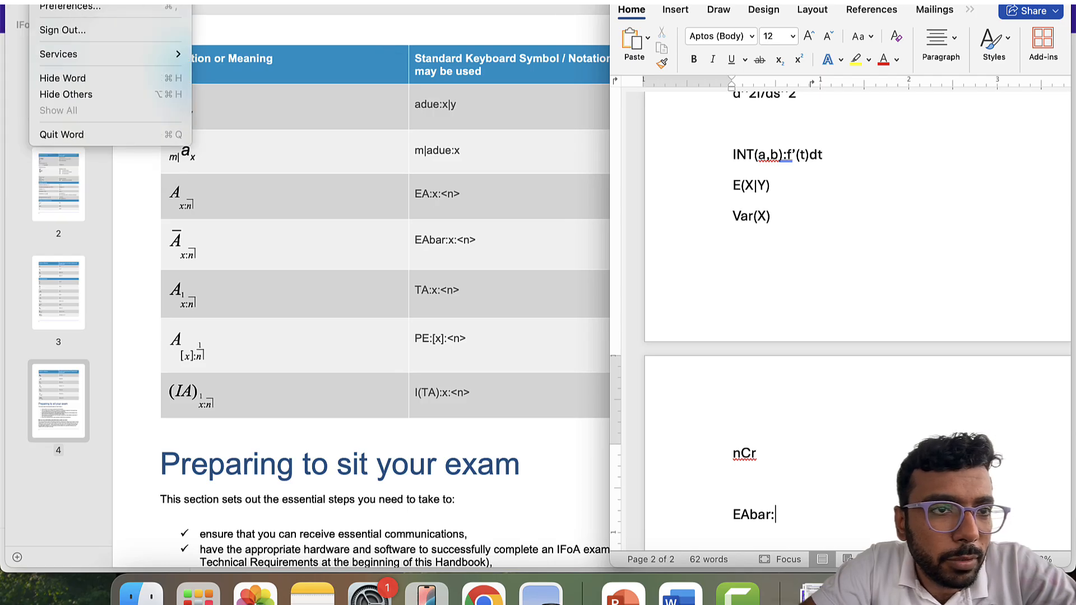
pyautogui.click(89, 12)
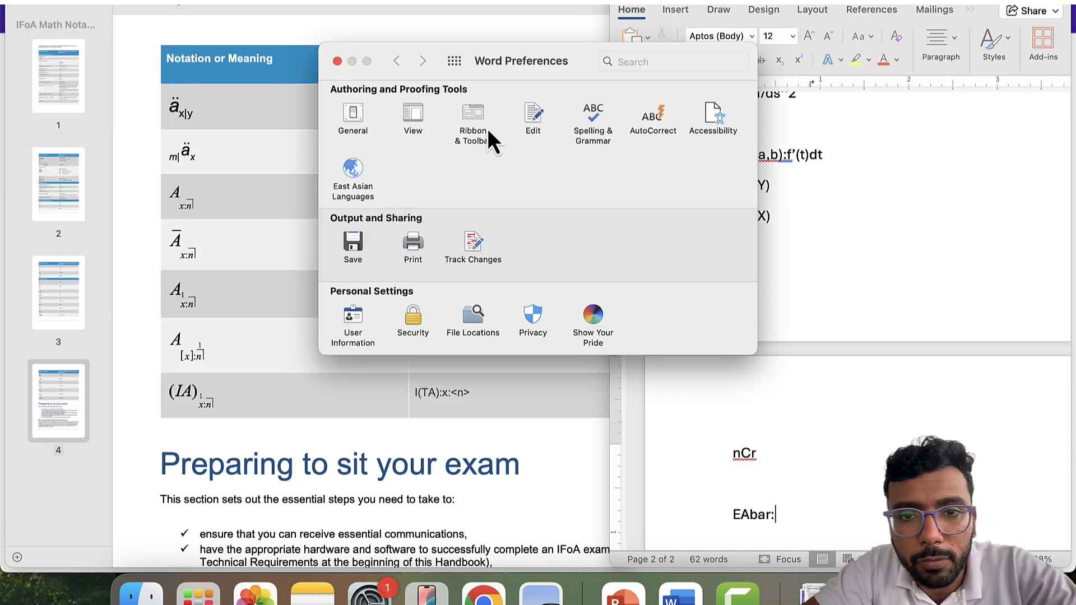
pyautogui.click(610, 115)
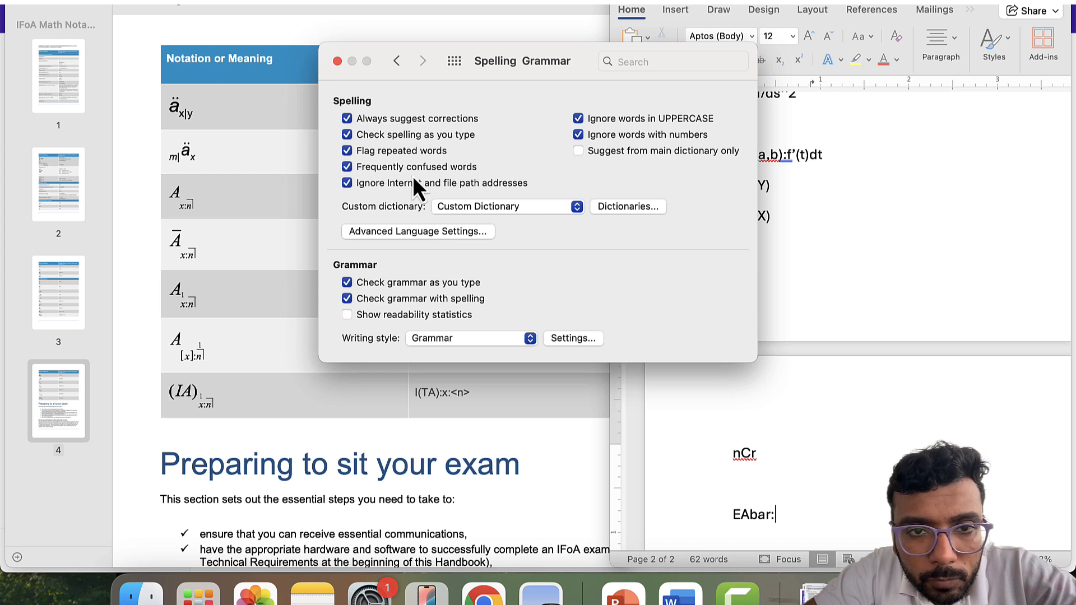
pyautogui.click(428, 139)
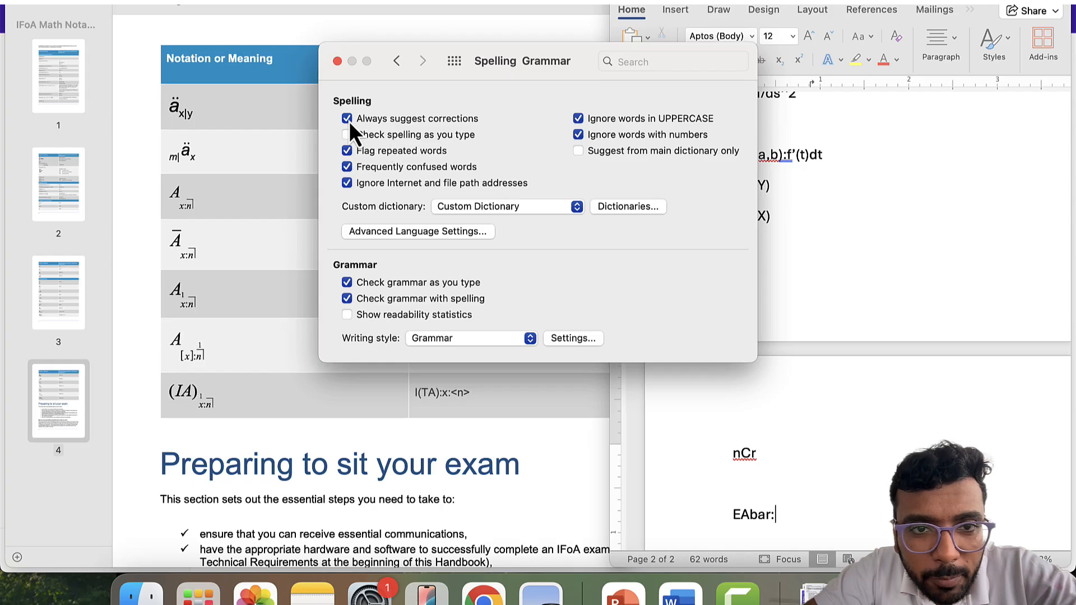
pyautogui.click(338, 61)
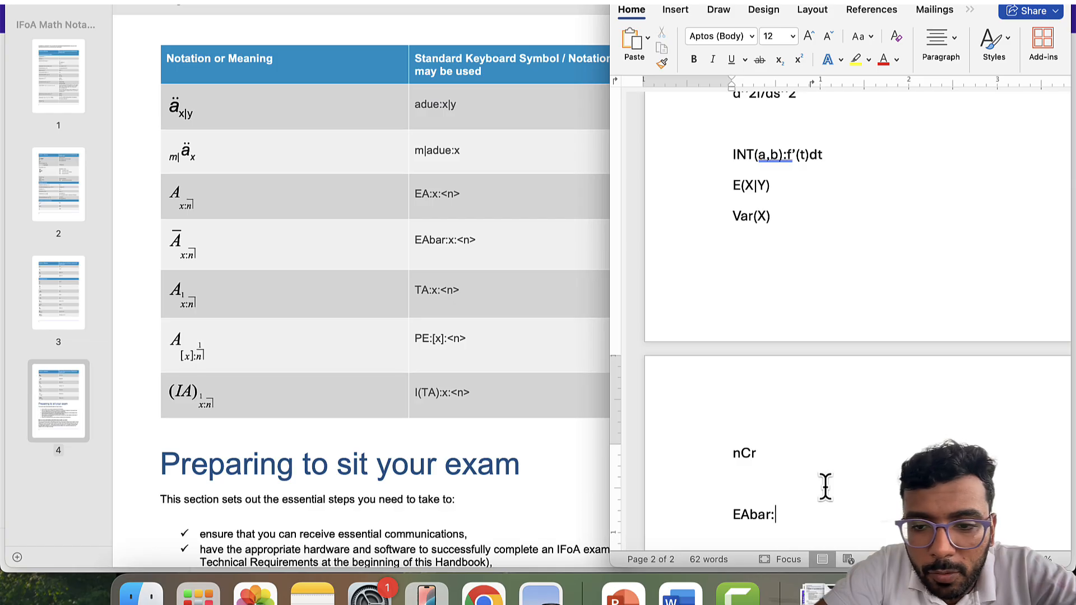
# - Finish the entry as EAbar:x:<n> and begin an empty line beneath it
pyautogui.write('x:')
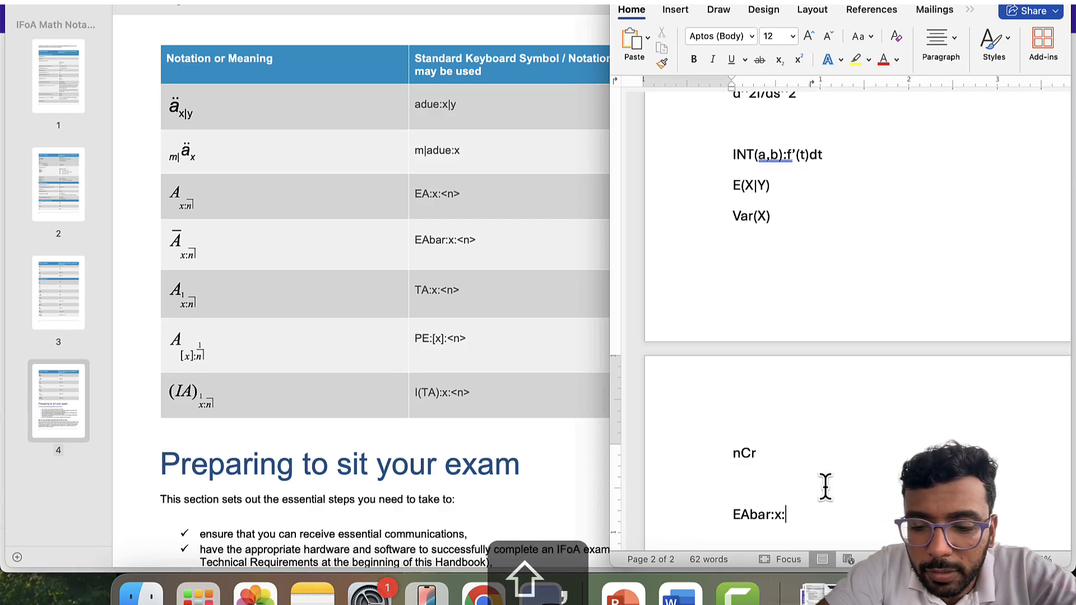
pyautogui.write('<n>')
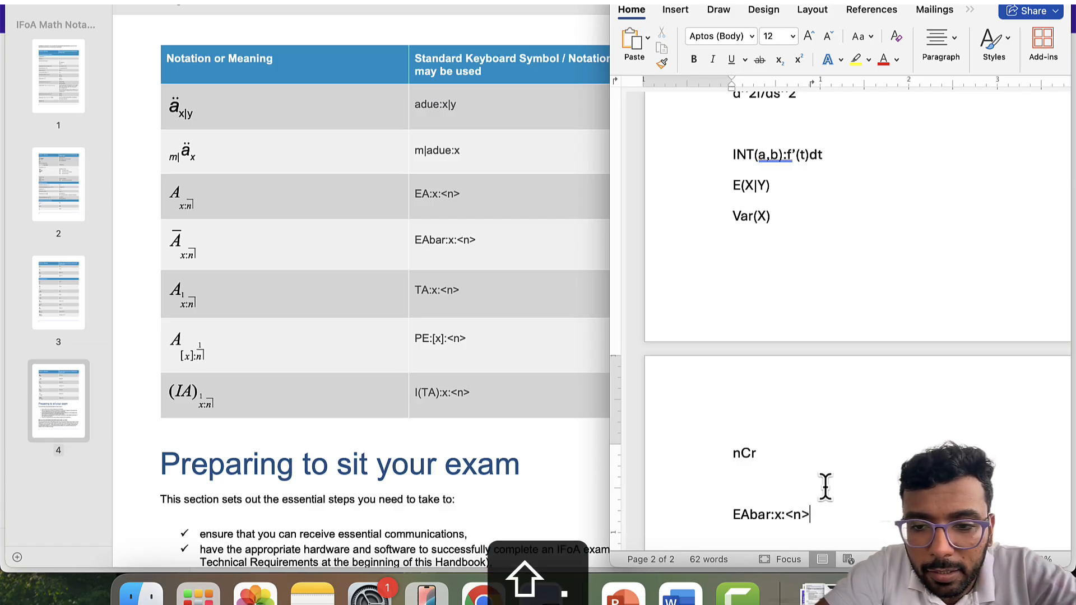
pyautogui.press('Return')
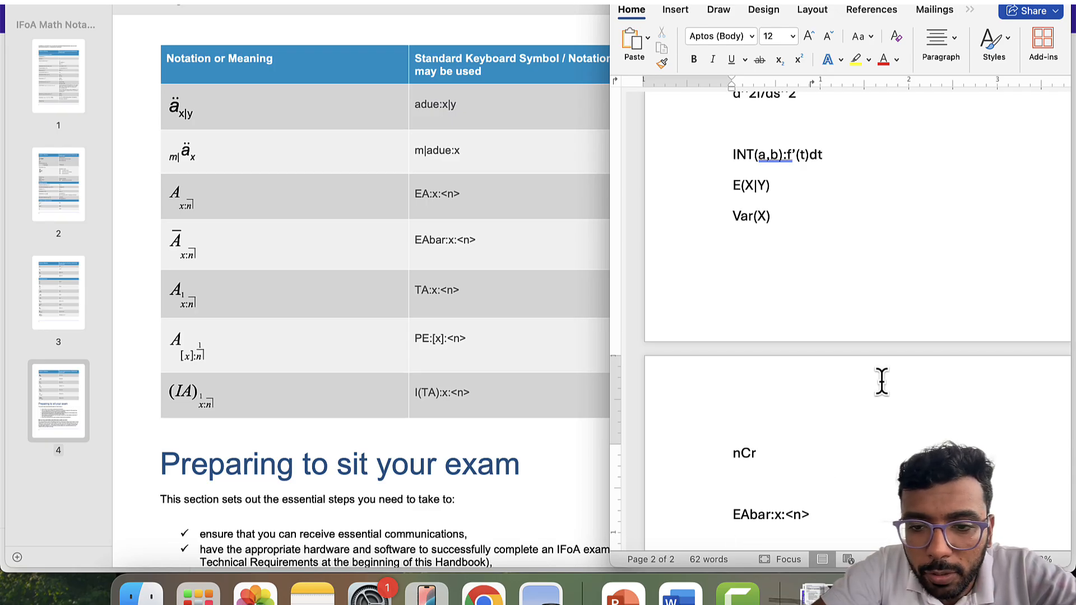
pyautogui.scroll(-3, 882, 379)
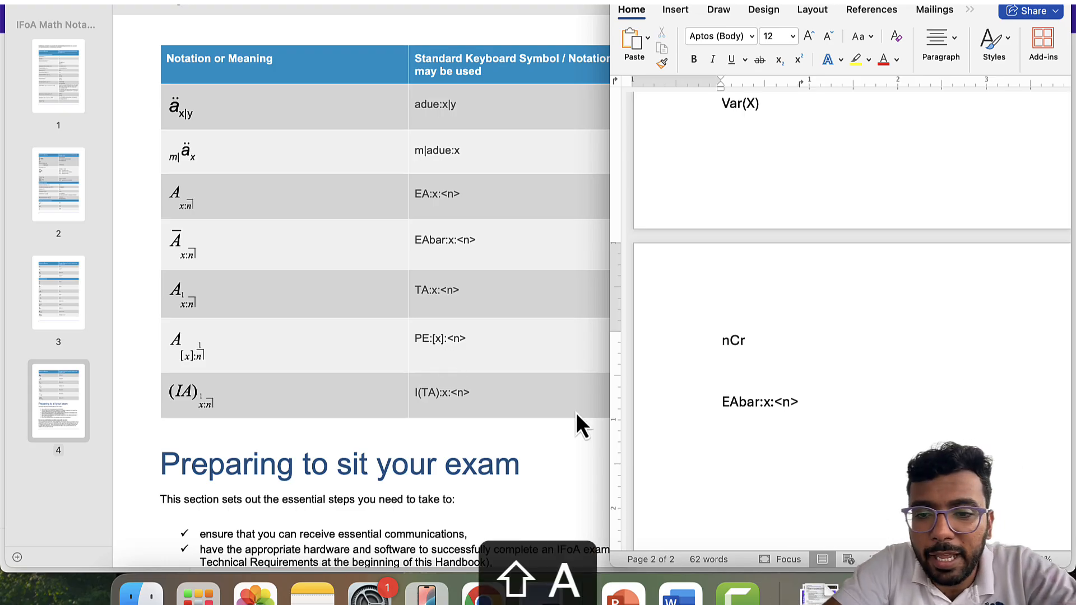
# - Type A[x] and turn it into PE:[x] by replacing the A and adding a colon
pyautogui.write('A')
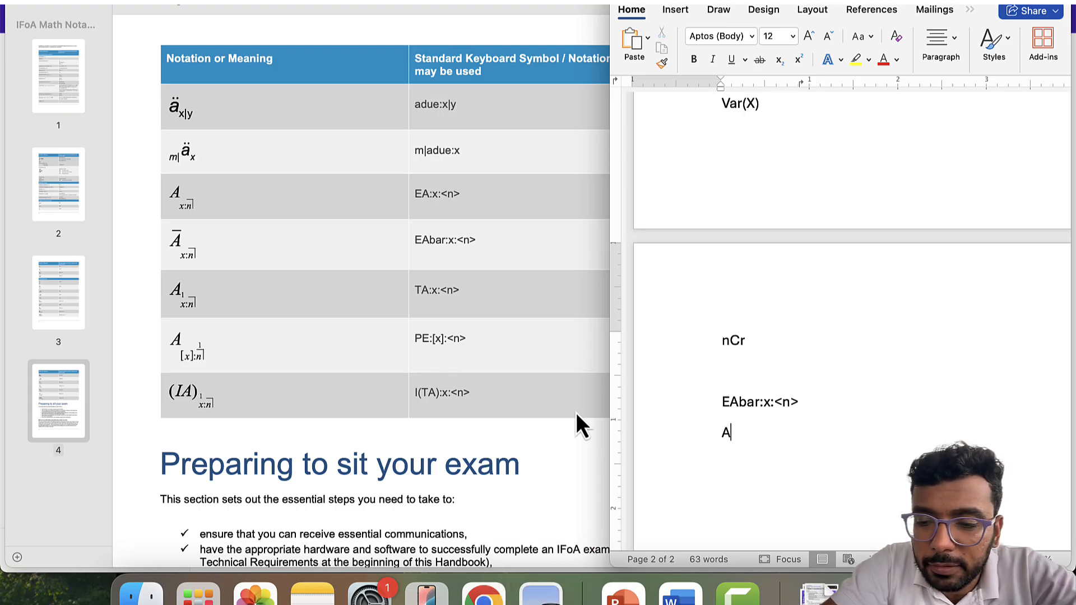
pyautogui.write('[x]')
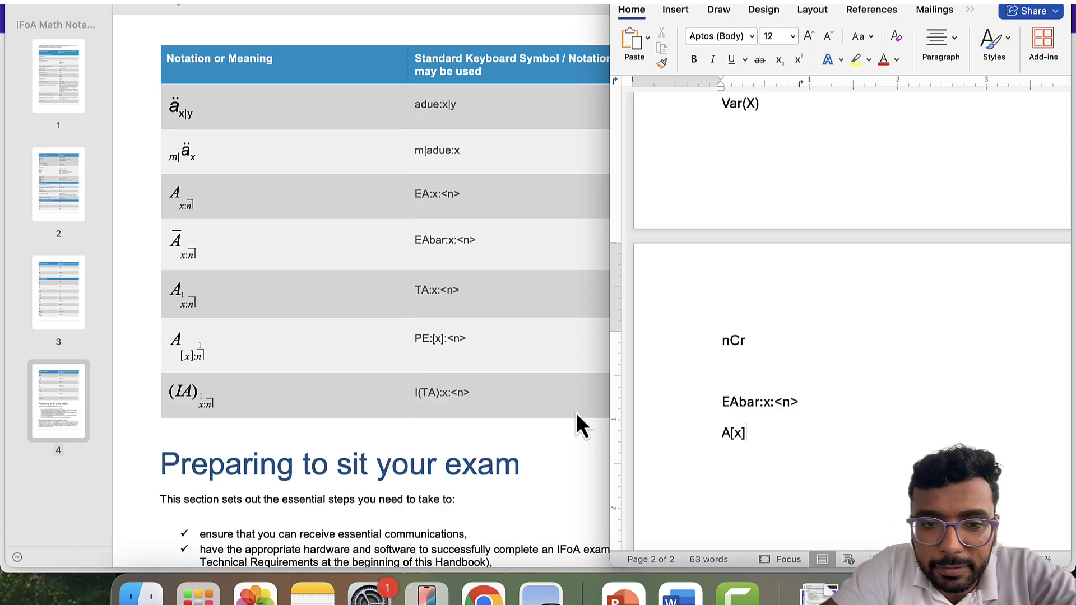
pyautogui.press('Left')
pyautogui.press('Left')
pyautogui.press('Left')
pyautogui.hotkey('shift', 'Left')
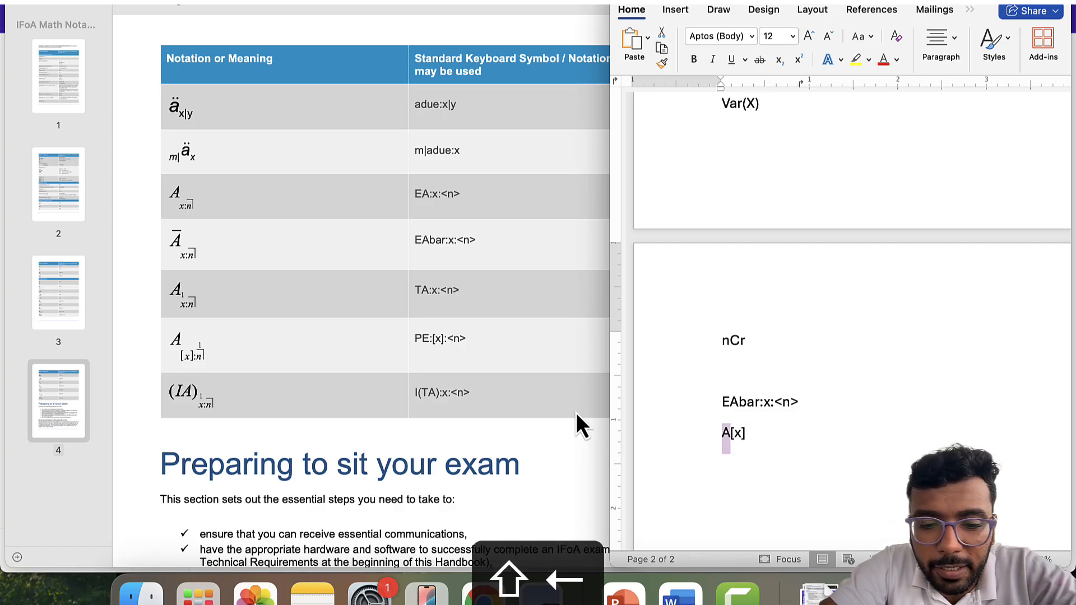
pyautogui.write('PE')
pyautogui.press('Right')
pyautogui.press('Right')
pyautogui.press('Right')
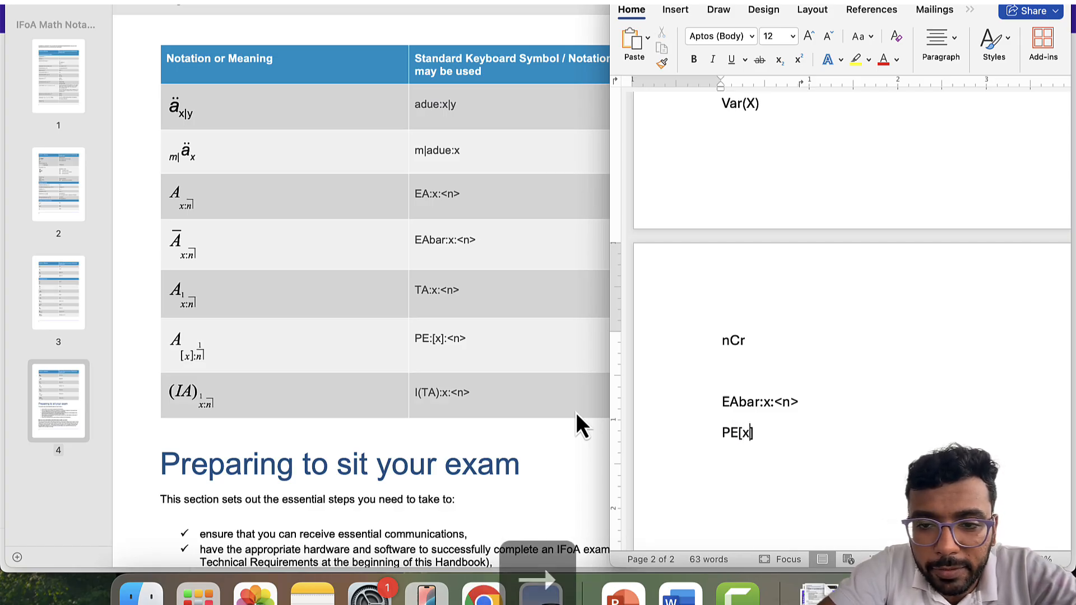
pyautogui.press('Left')
pyautogui.press('Left')
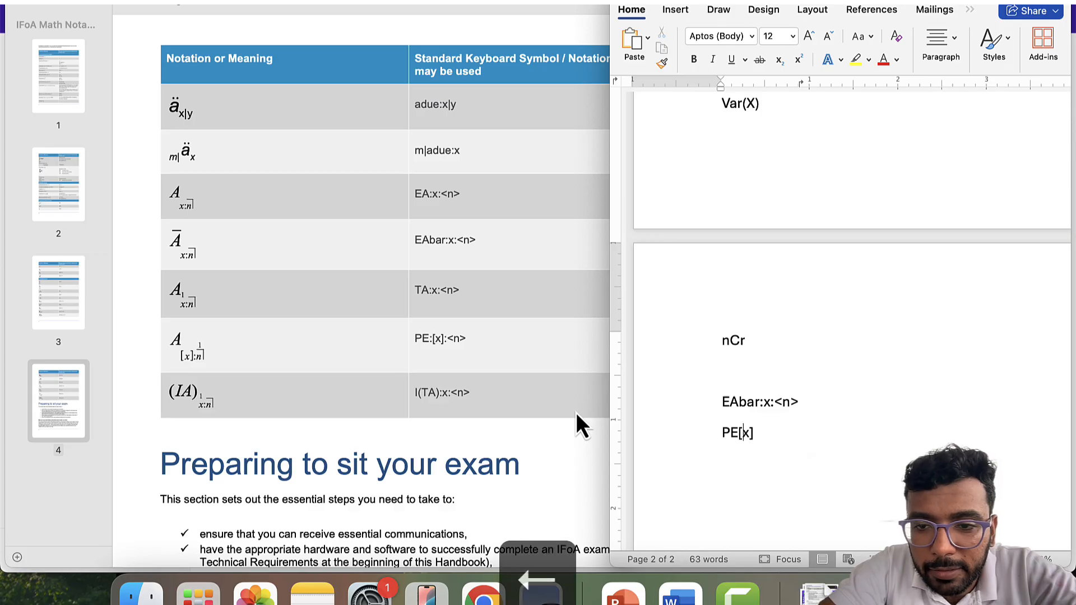
pyautogui.press('Left')
pyautogui.write(':')
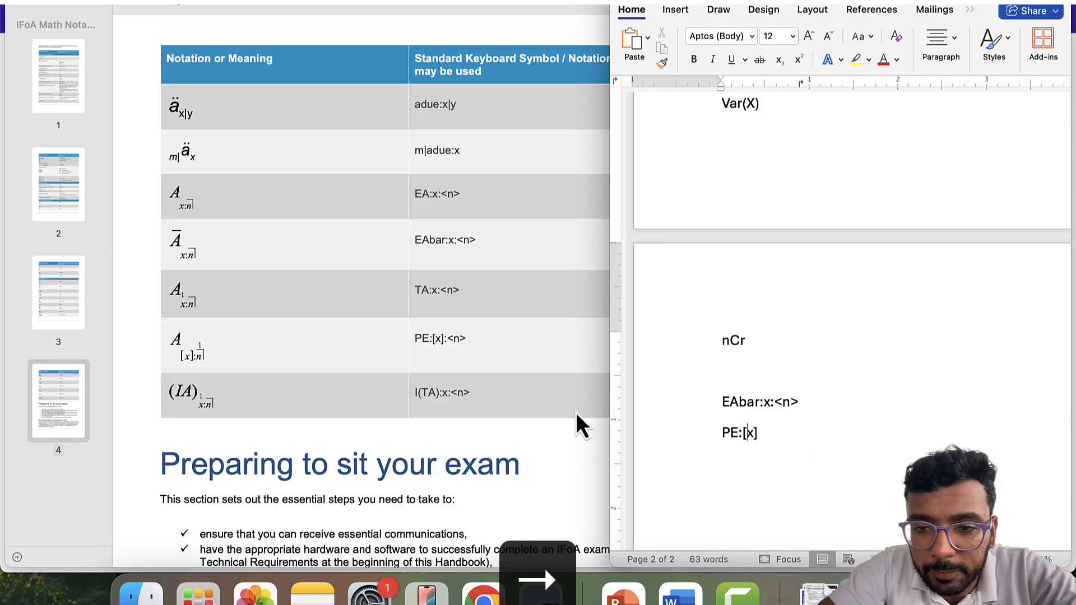
# - Append :<n> to make PE:[x]:<n>, then begin the next line with a capital I
pyautogui.press('Right')
pyautogui.press('Right')
pyautogui.press('Right')
pyautogui.press('Left')
pyautogui.press('Left')
pyautogui.press('Left')
pyautogui.press('Left')
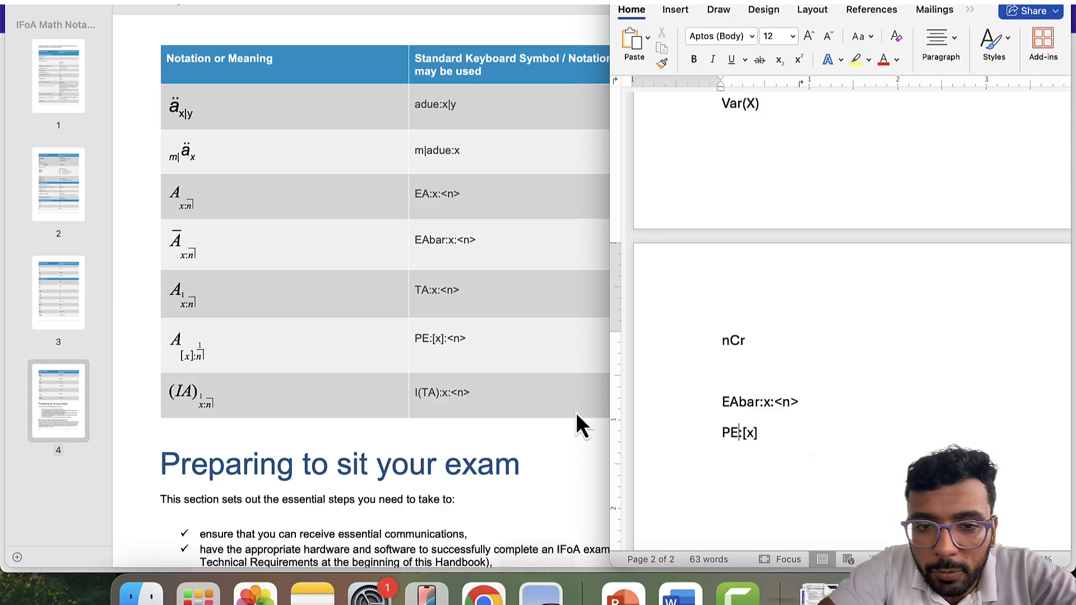
pyautogui.press('Right')
pyautogui.press('Right')
pyautogui.press('Right')
pyautogui.press('Right')
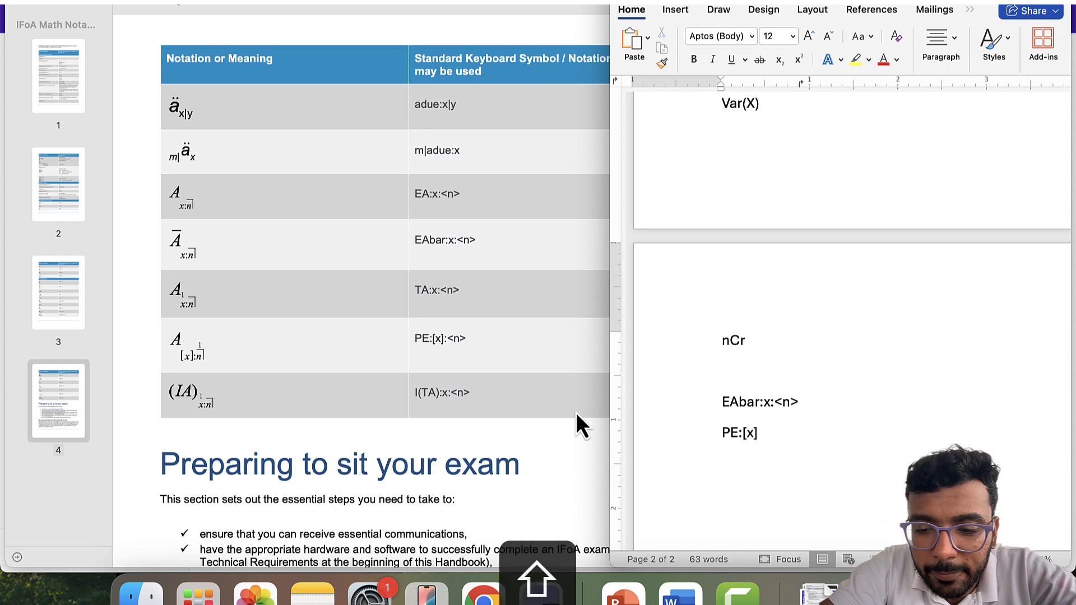
pyautogui.write(':<n>')
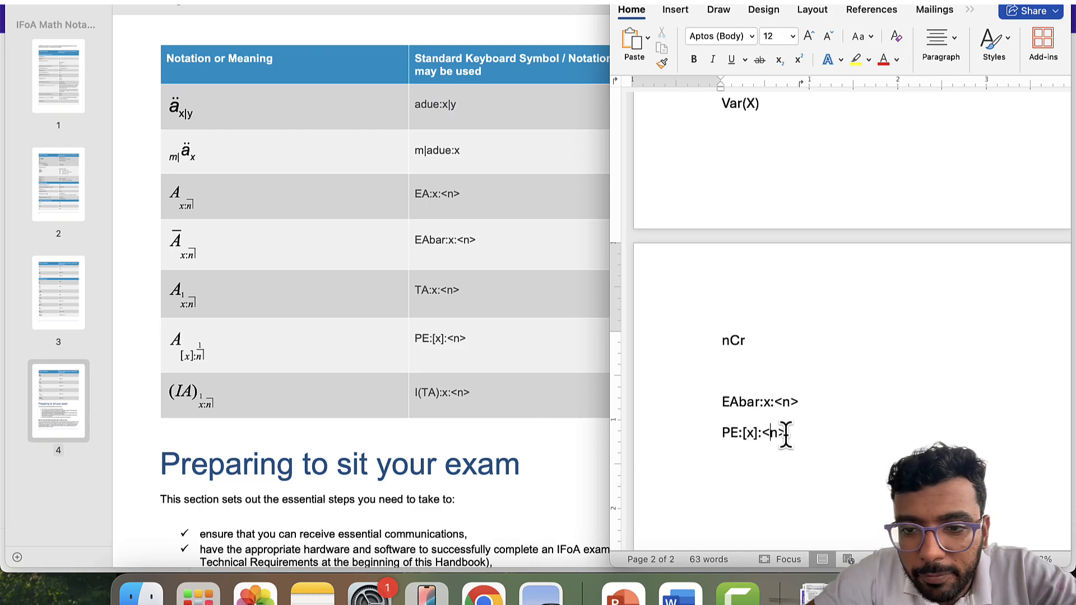
pyautogui.press('Right')
pyautogui.press('Return')
pyautogui.press('Return')
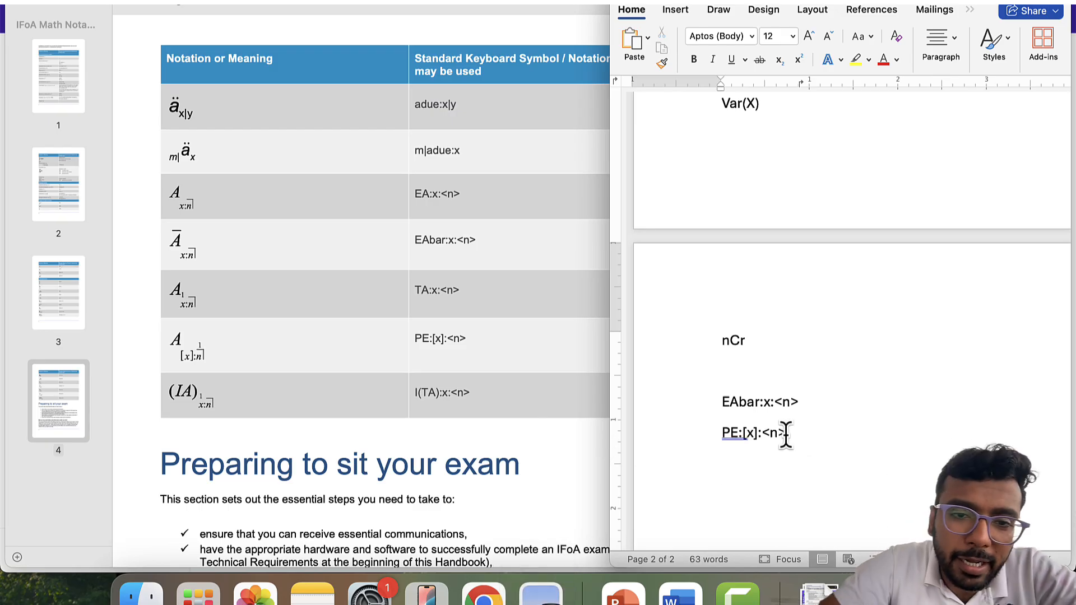
pyautogui.write('I')
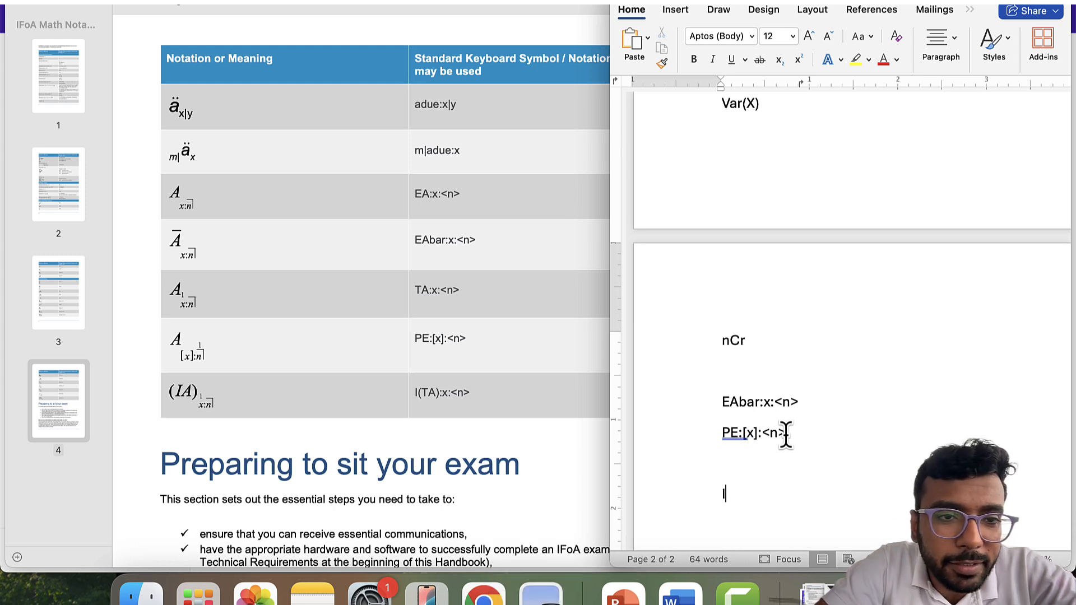
# - Complete the line as IA:x and add A:x on the line below
pyautogui.write('A')
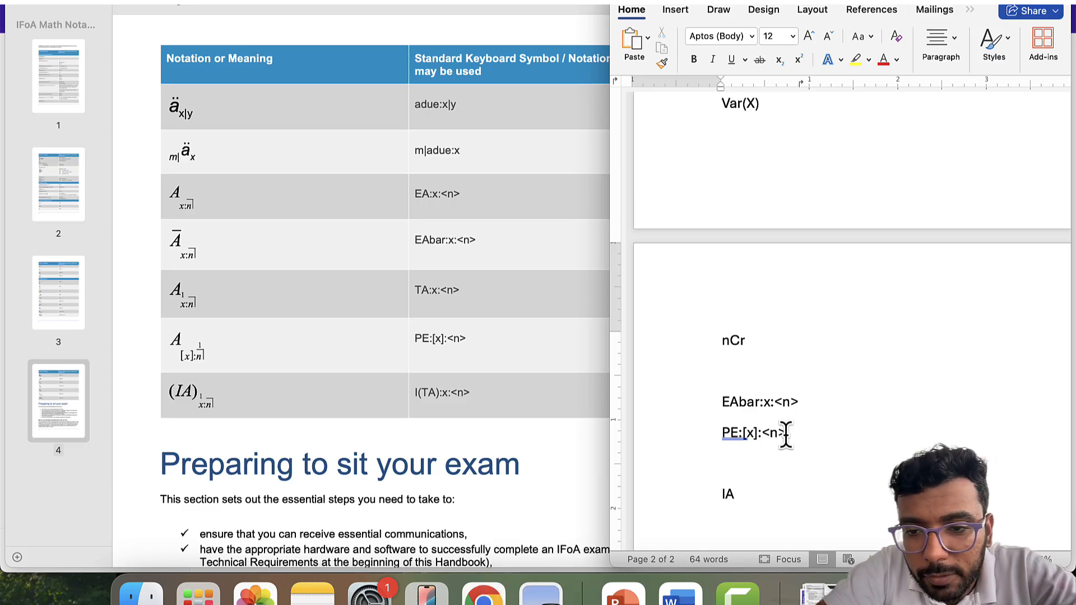
pyautogui.write('x')
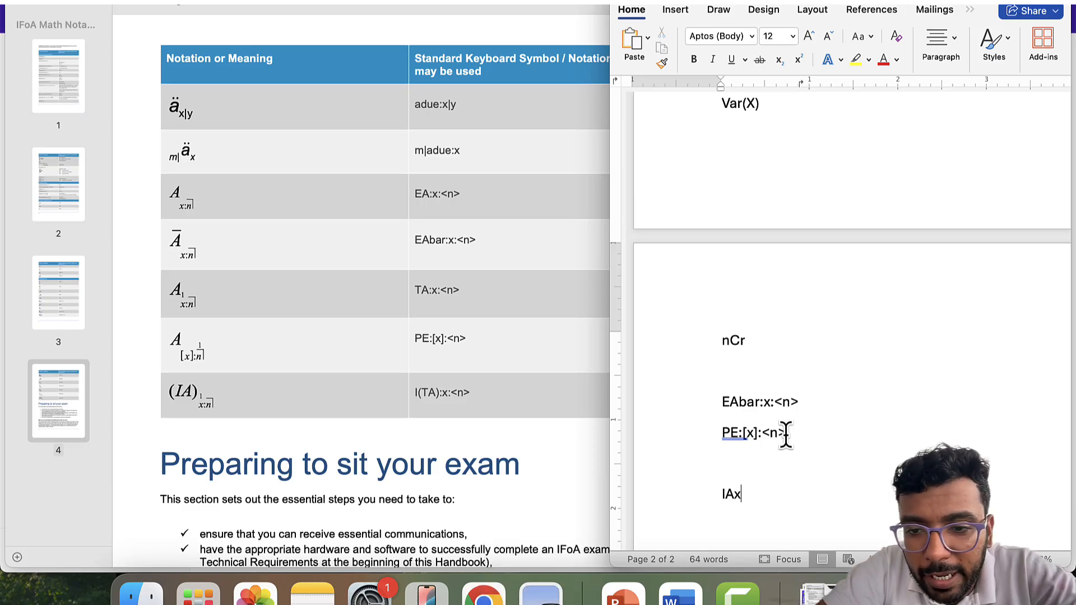
pyautogui.press('Left')
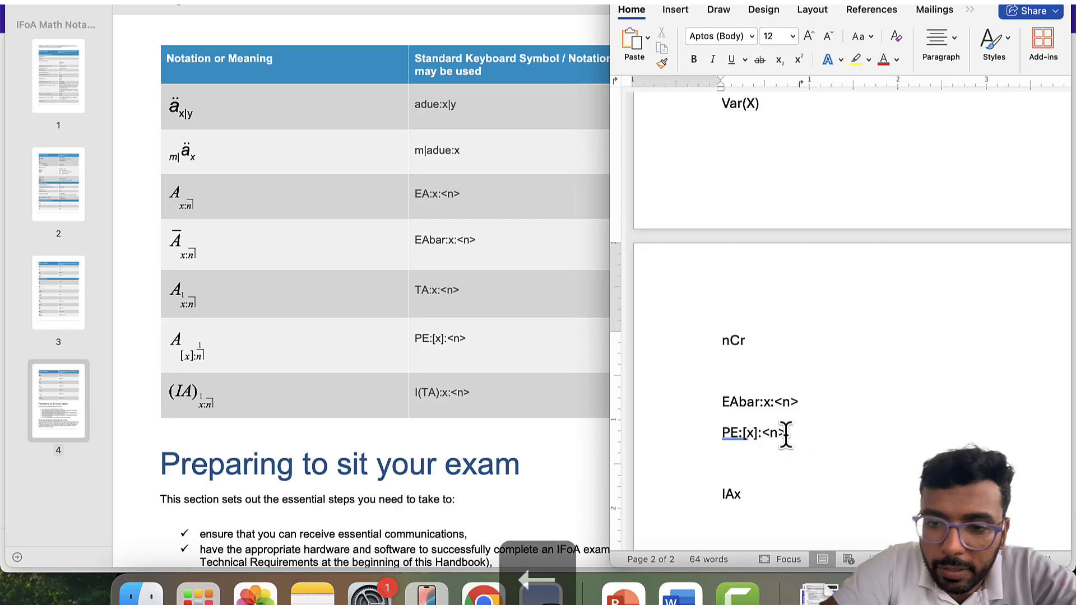
pyautogui.write(':')
pyautogui.press('Right')
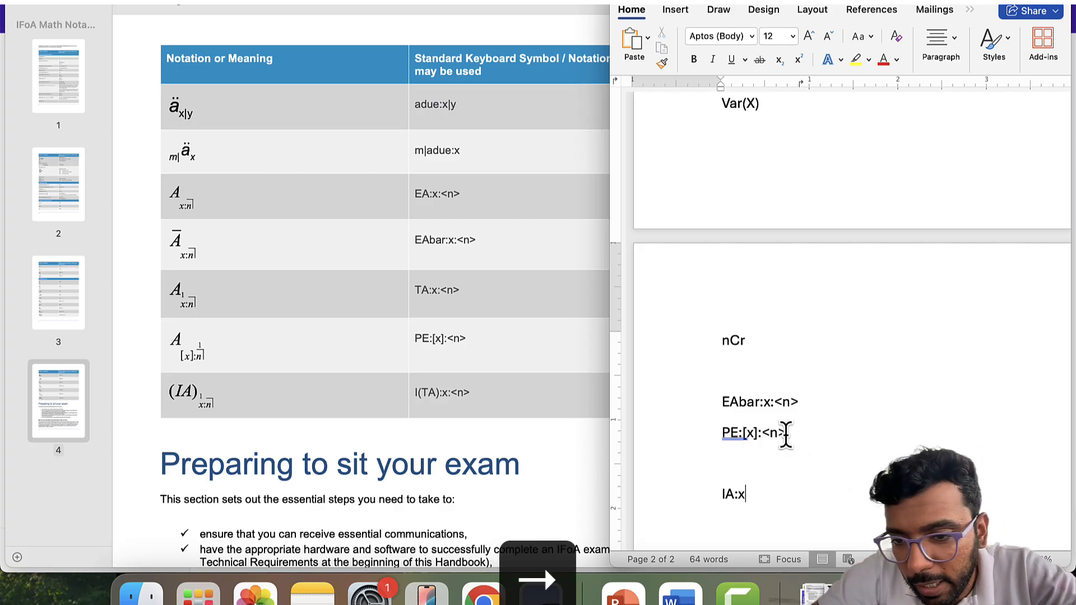
pyautogui.press('Return')
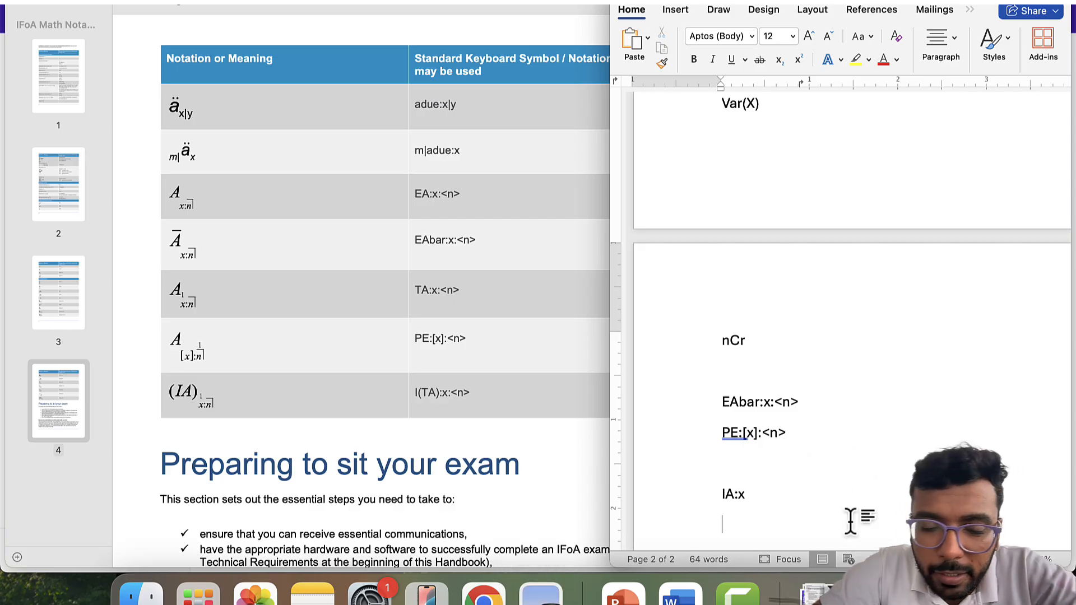
pyautogui.write('A')
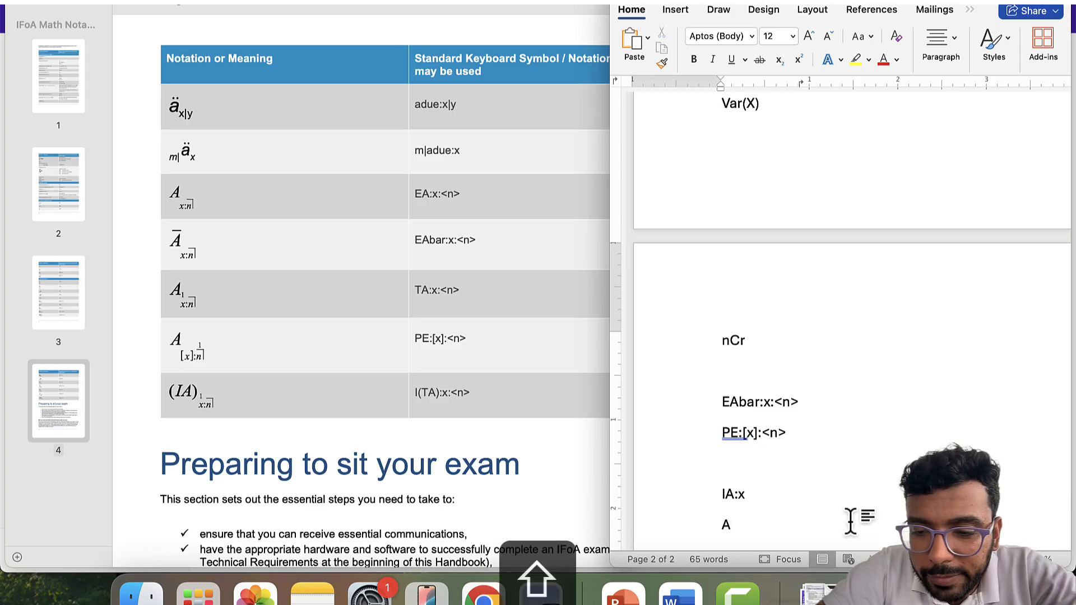
pyautogui.write(':x')
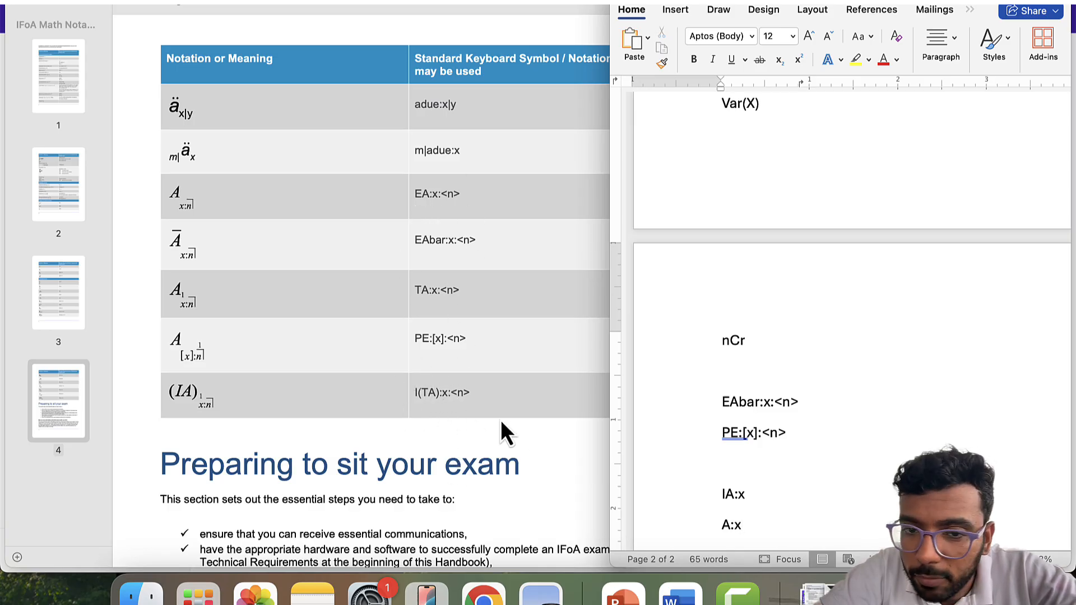
pyautogui.scroll(3, 392, 381)
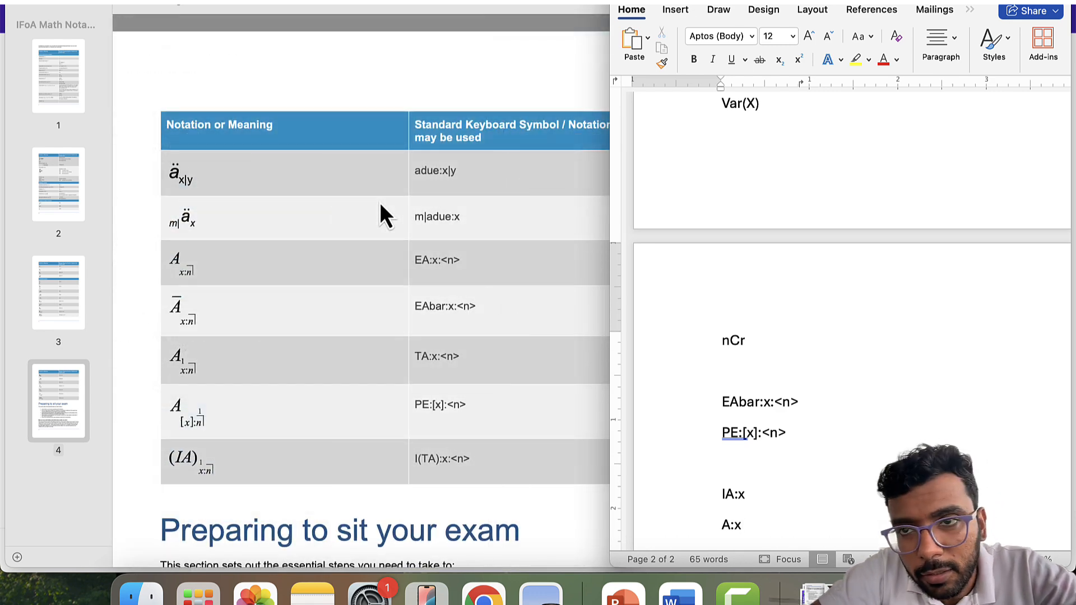
pyautogui.click(789, 1)
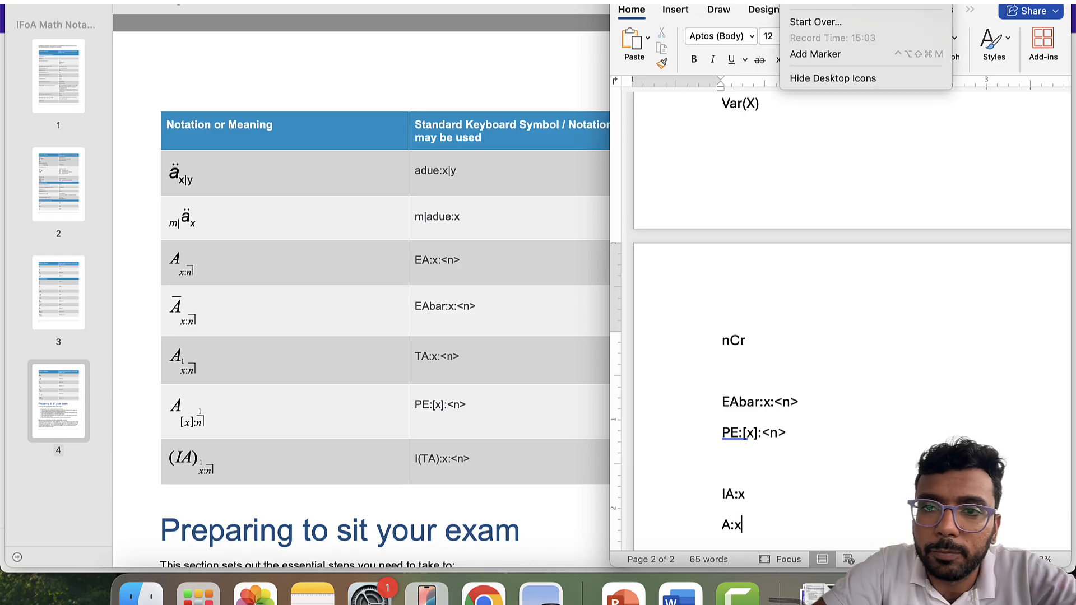
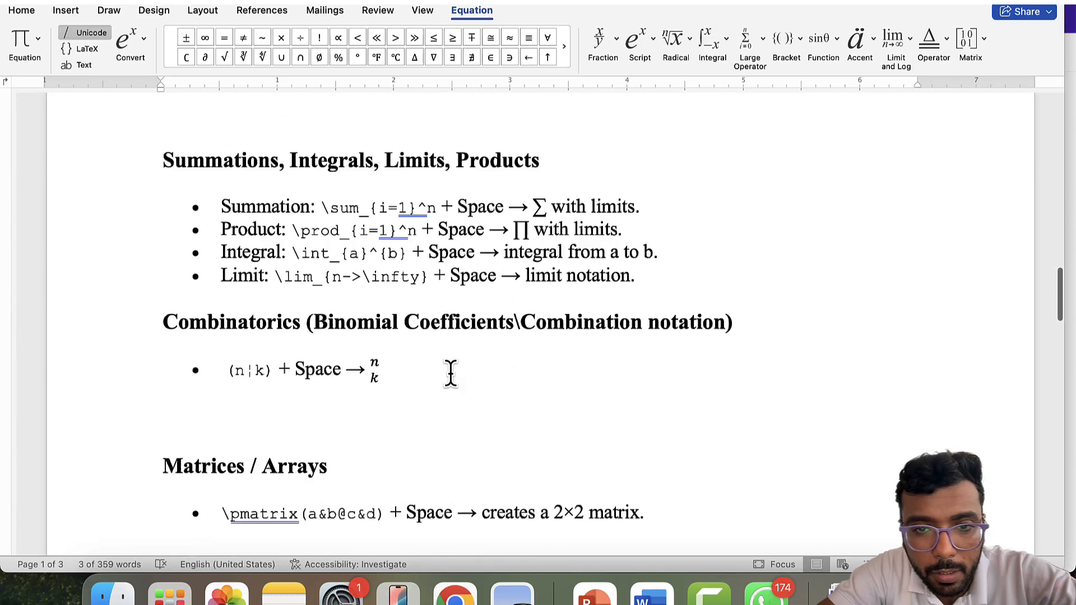
# - Scroll up to the Greek Letters & Symbols section and its empty 'Type equation here.' placeholder
pyautogui.scroll(10, 452, 373)
pyautogui.scroll(6, 451, 372)
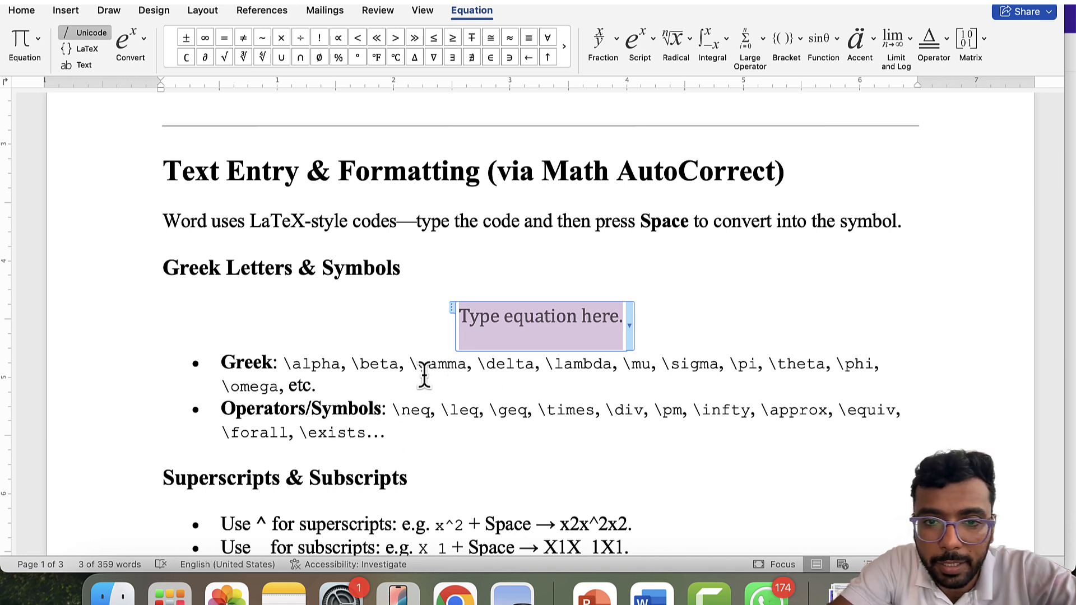
# - Enter the code \alpha in the Greek Letters equation, then step back out to the body text
pyautogui.write('\\')
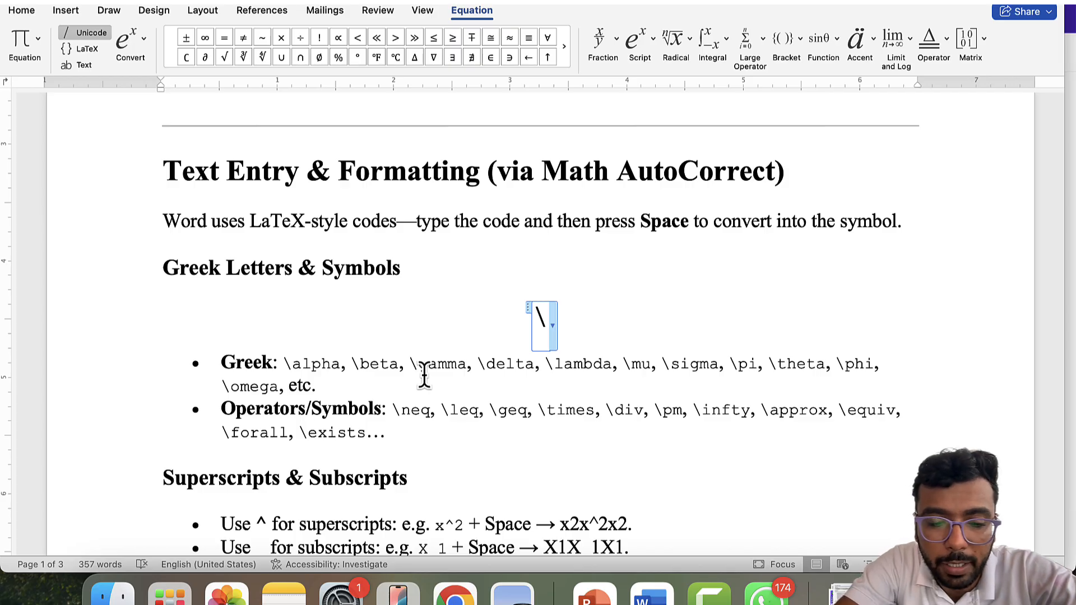
pyautogui.write('alph')
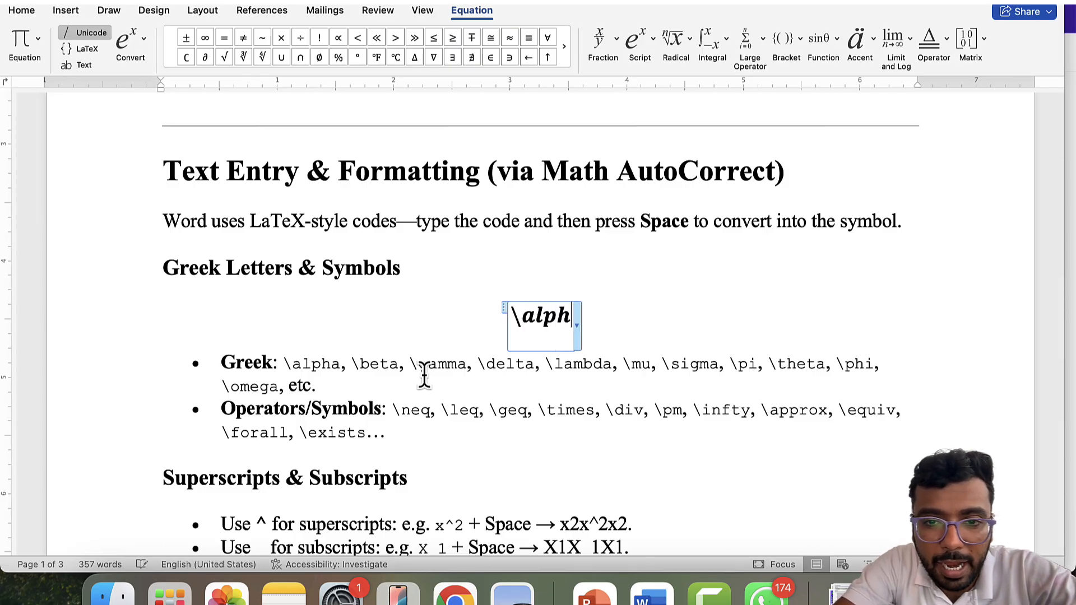
pyautogui.write('a')
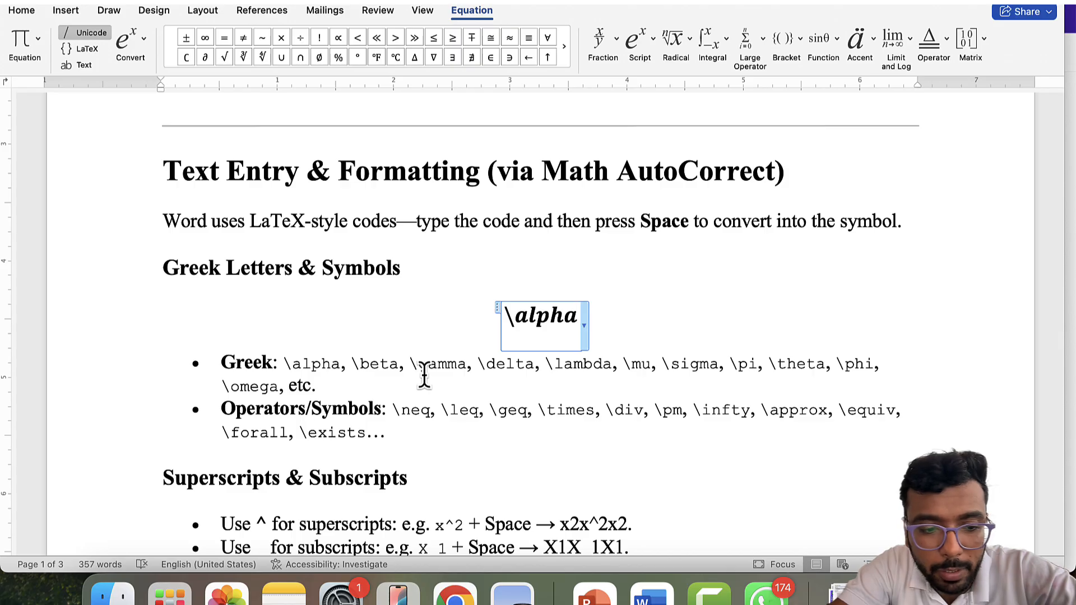
pyautogui.hotkey('shift', 'Left')
pyautogui.hotkey('shift', 'Left')
pyautogui.hotkey('shift', 'Left')
pyautogui.hotkey('shift', 'Left')
pyautogui.hotkey('shift', 'Left')
pyautogui.hotkey('shift', 'Left')
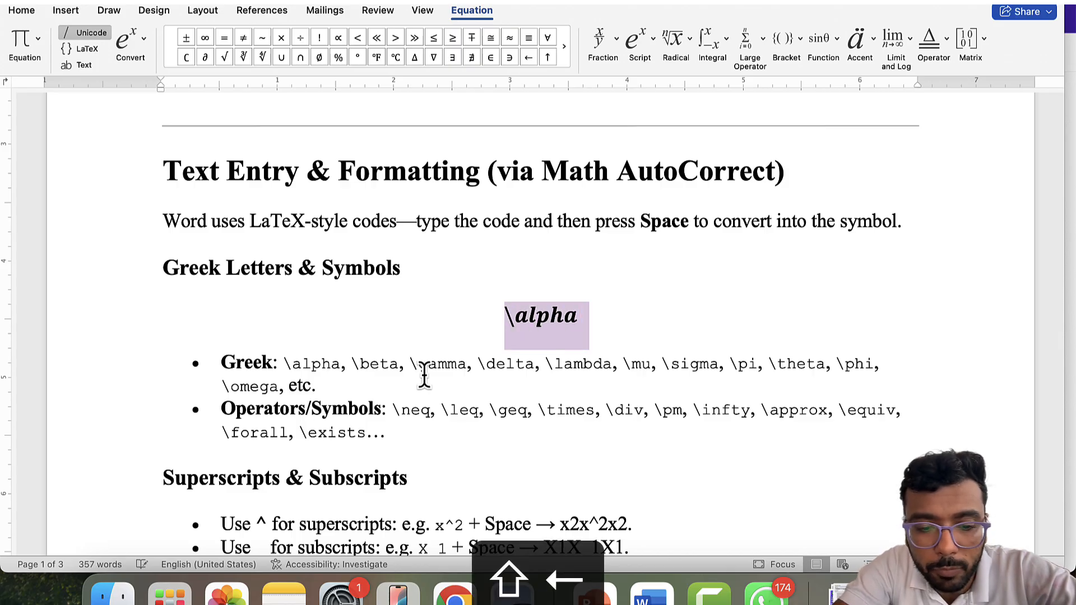
pyautogui.press('Right')
pyautogui.press('Right')
pyautogui.press('Right')
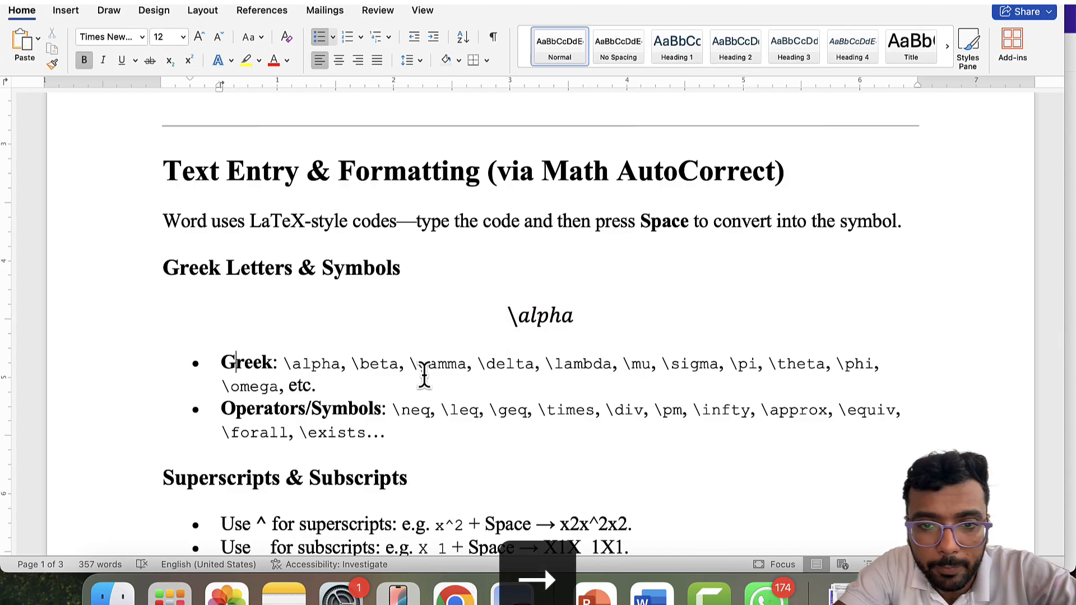
# - Convert \alpha to α and add comma-separated codes for β, γ, δ, λ, ω, ϕ, Α and Δ
pyautogui.click(564, 327)
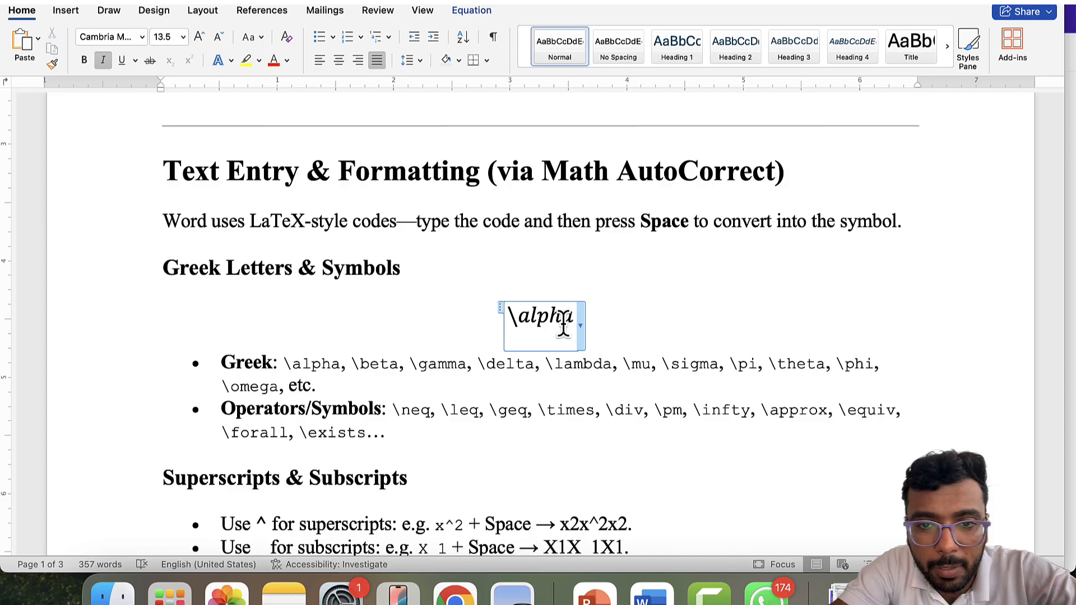
pyautogui.press('space')
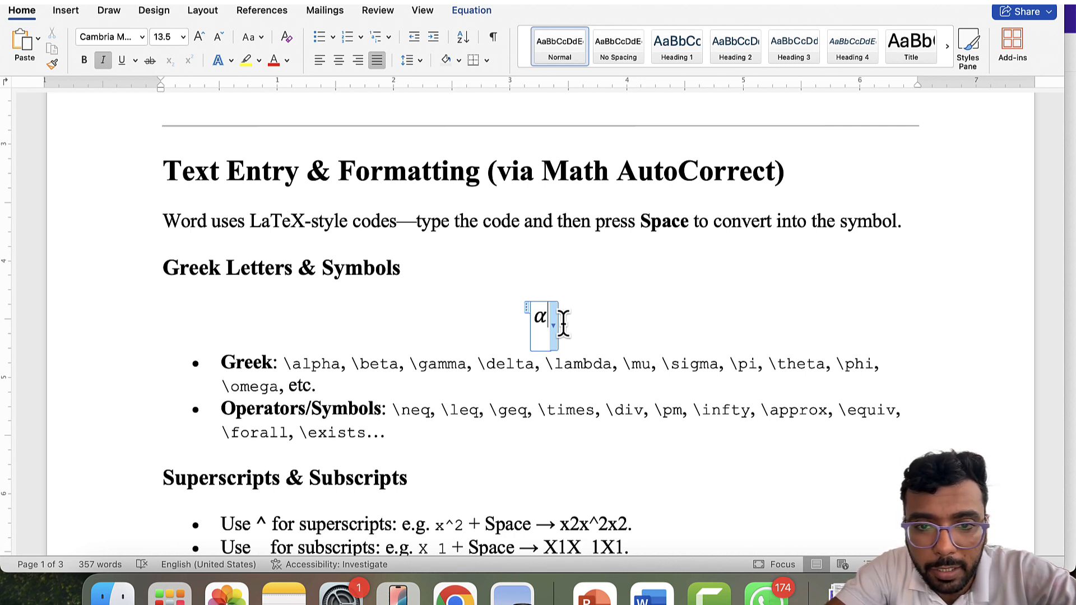
pyautogui.write(',')
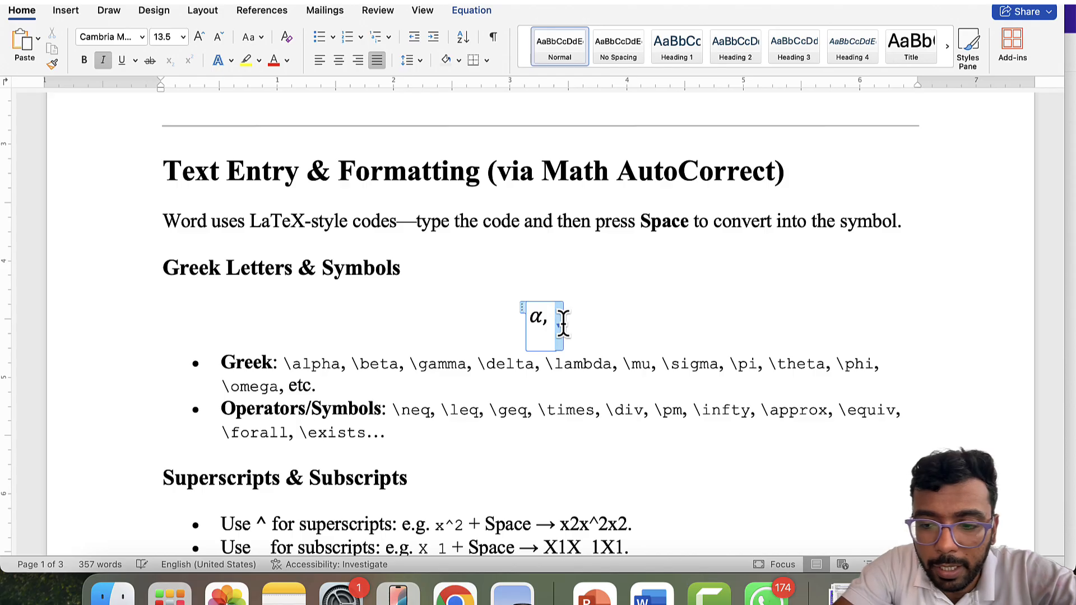
pyautogui.write('\x08eta ')
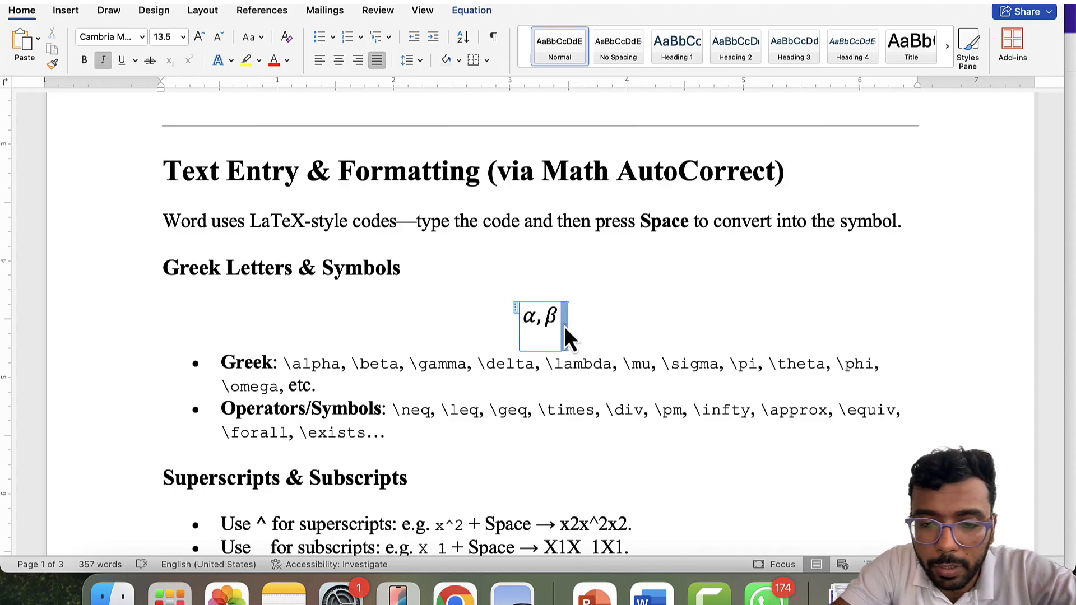
pyautogui.write(',\\gamma')
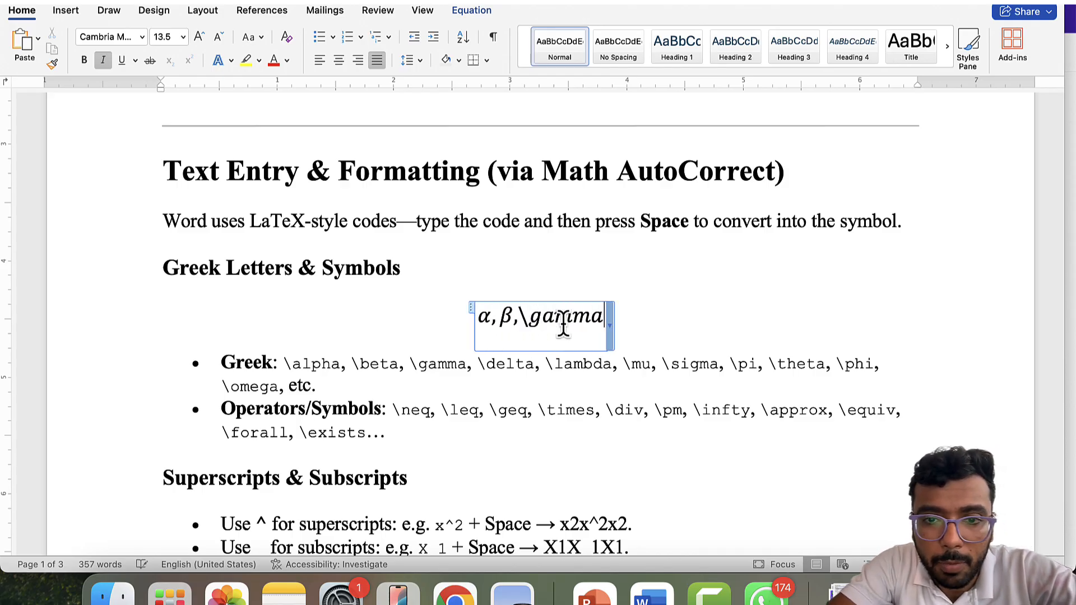
pyautogui.press('BackSpace')
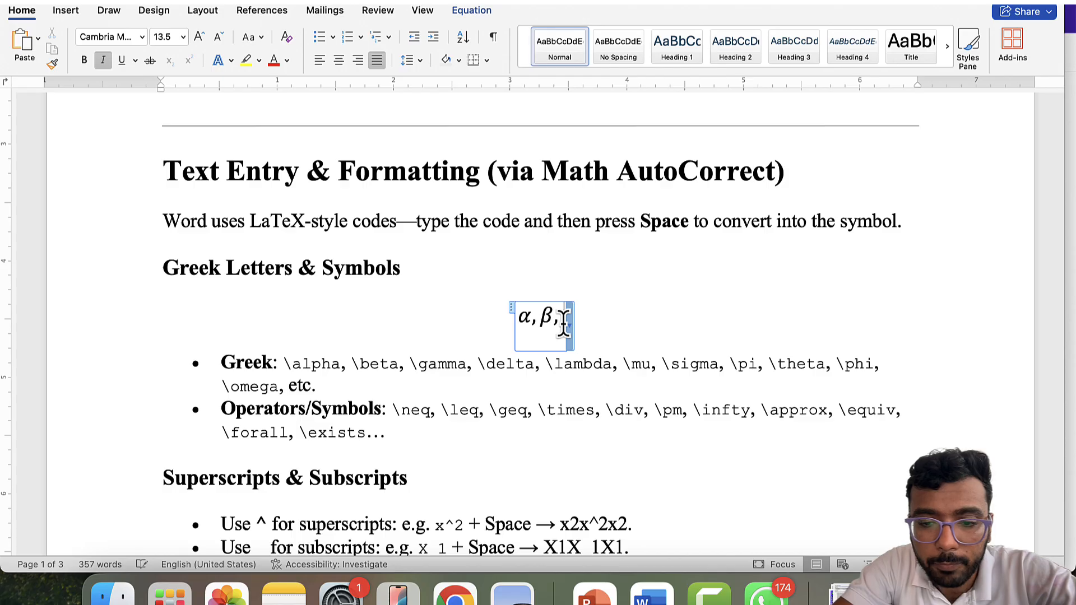
pyautogui.write('\\gamma,')
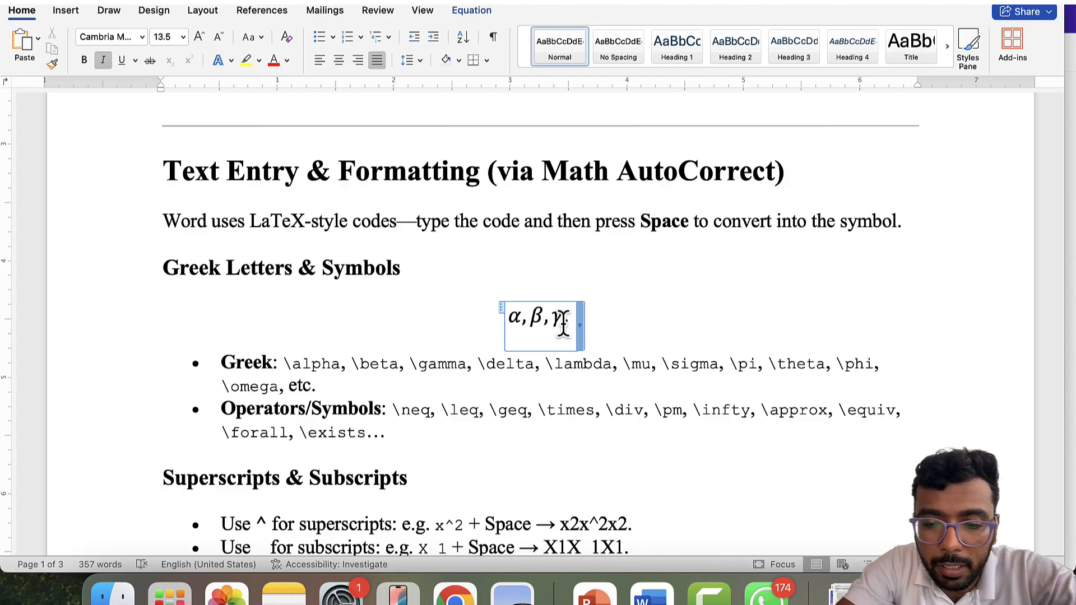
pyautogui.write('\\delta,')
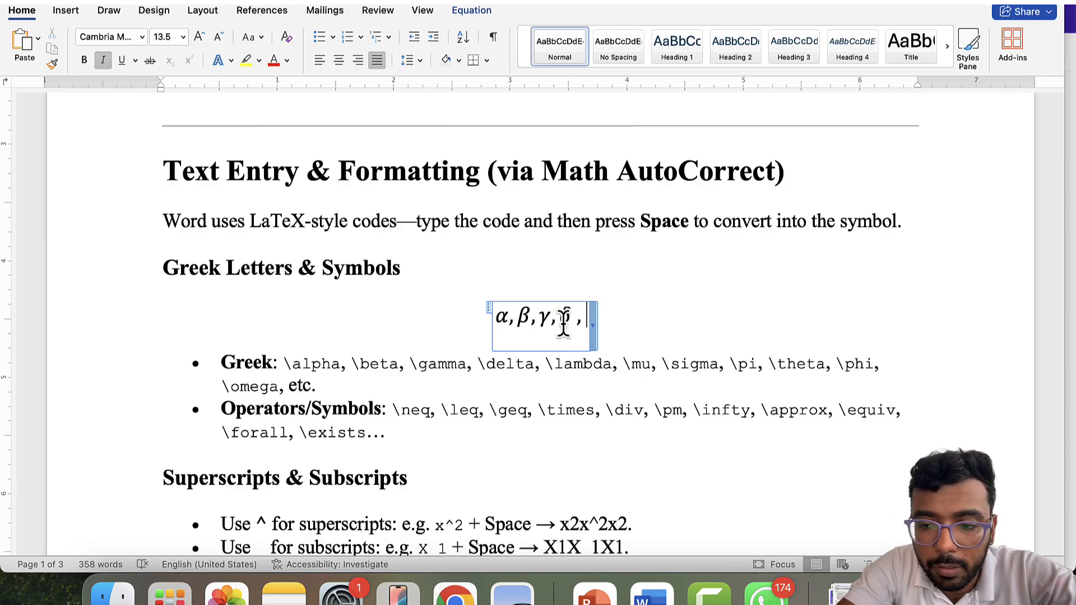
pyautogui.write('\\lambd')
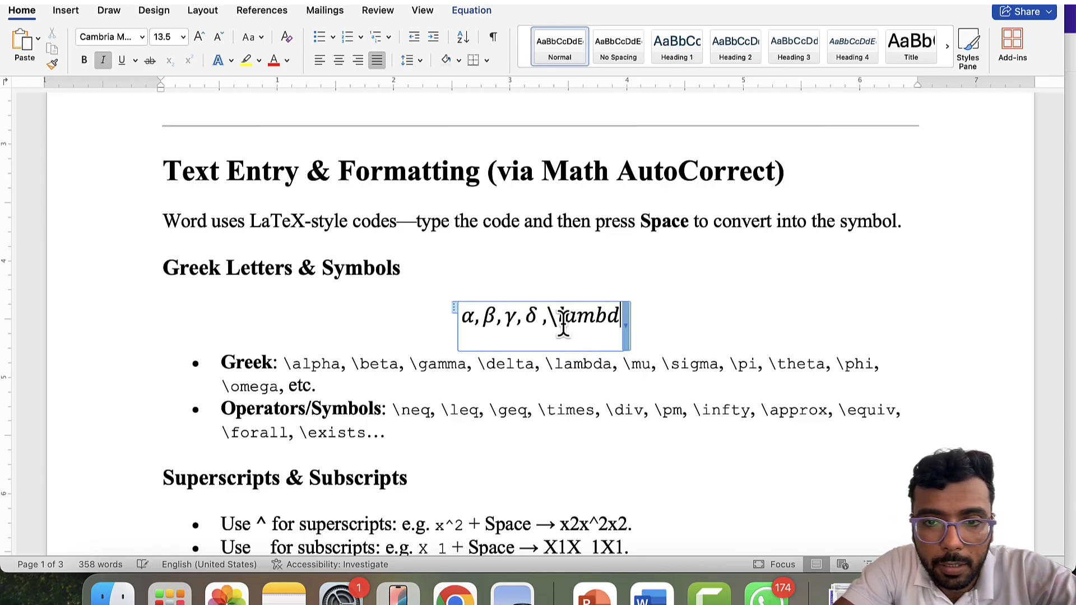
pyautogui.write('a ,\\')
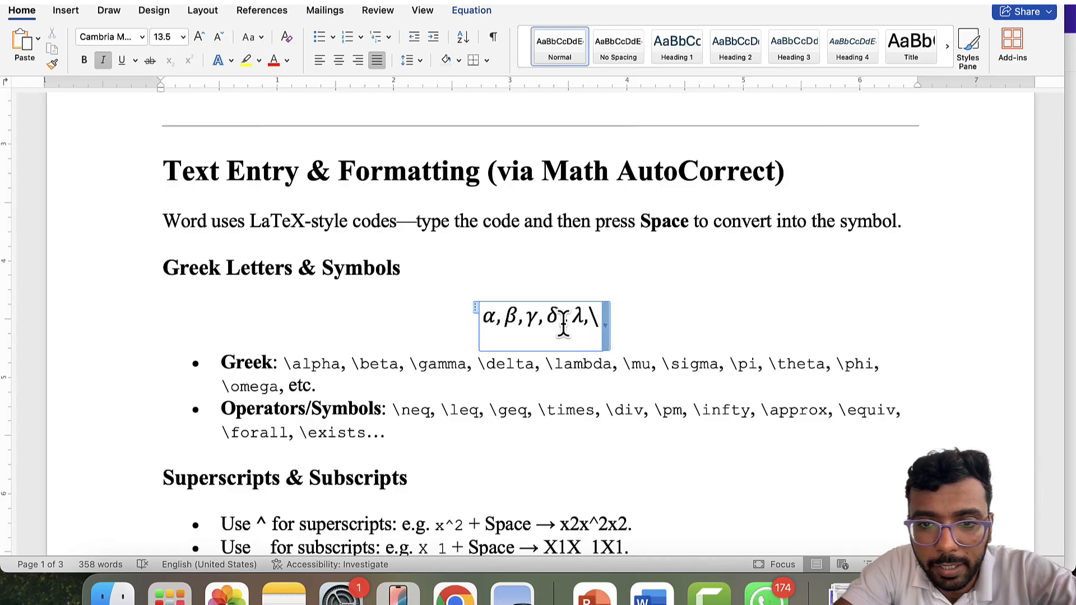
pyautogui.write('omega')
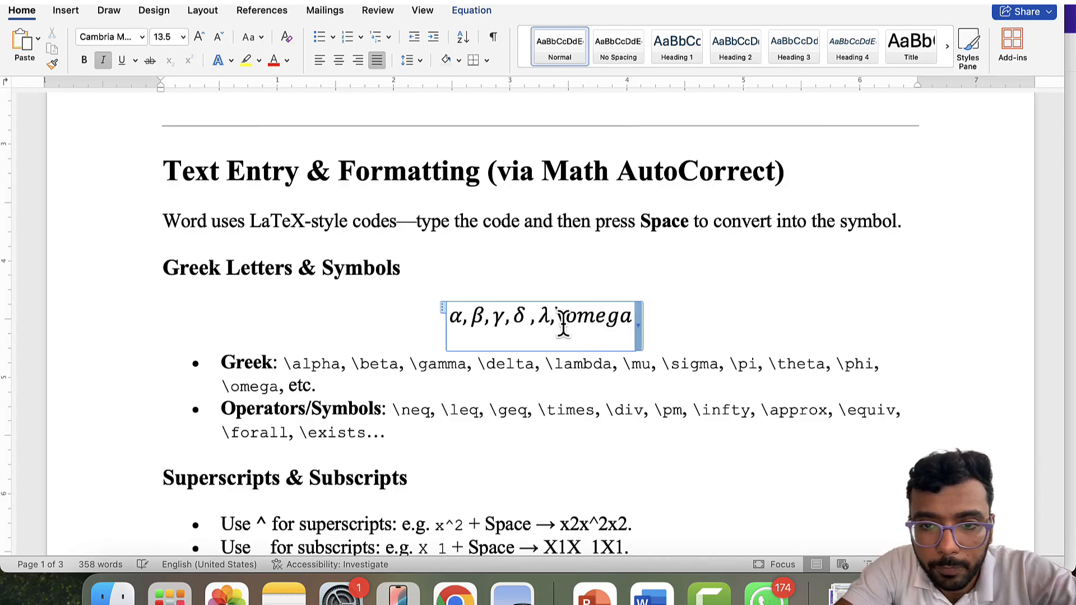
pyautogui.write(' ,\\p')
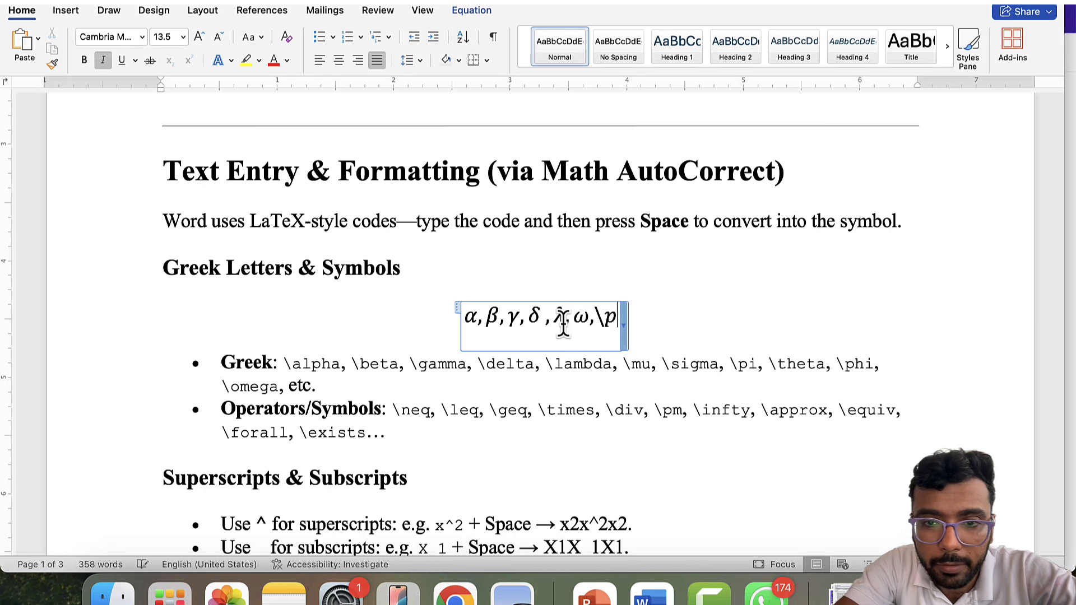
pyautogui.write('ho')
pyautogui.press('BackSpace')
pyautogui.write('i .')
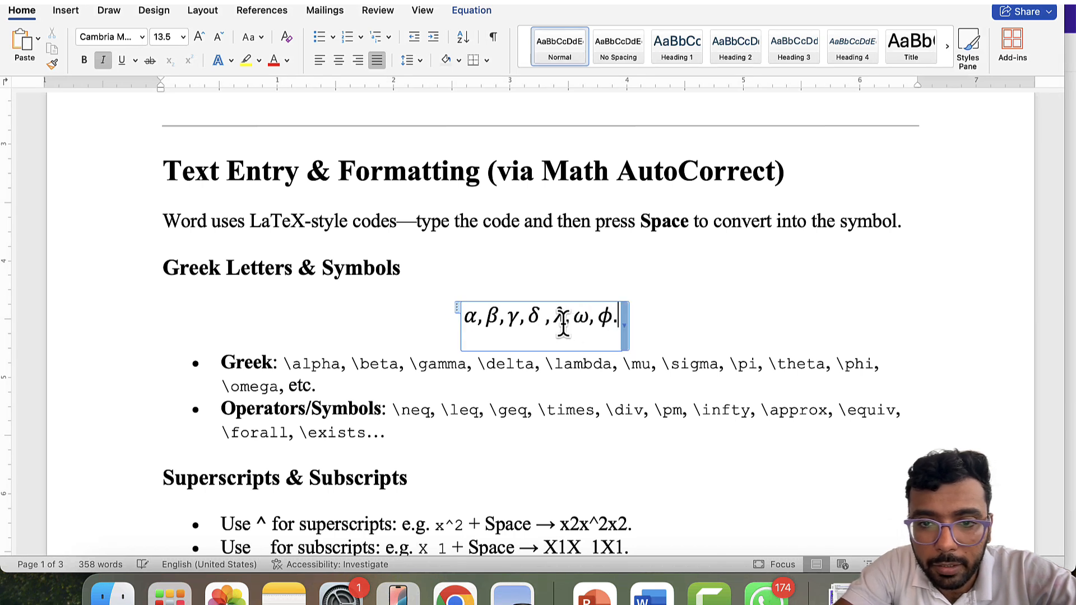
pyautogui.press('BackSpace')
pyautogui.write(',')
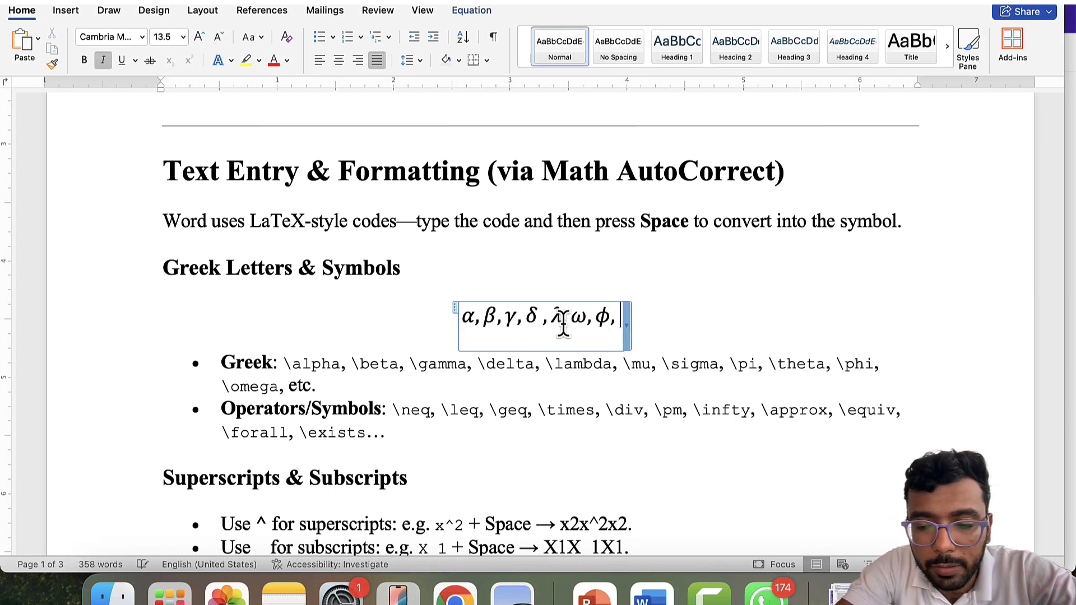
pyautogui.write('\\')
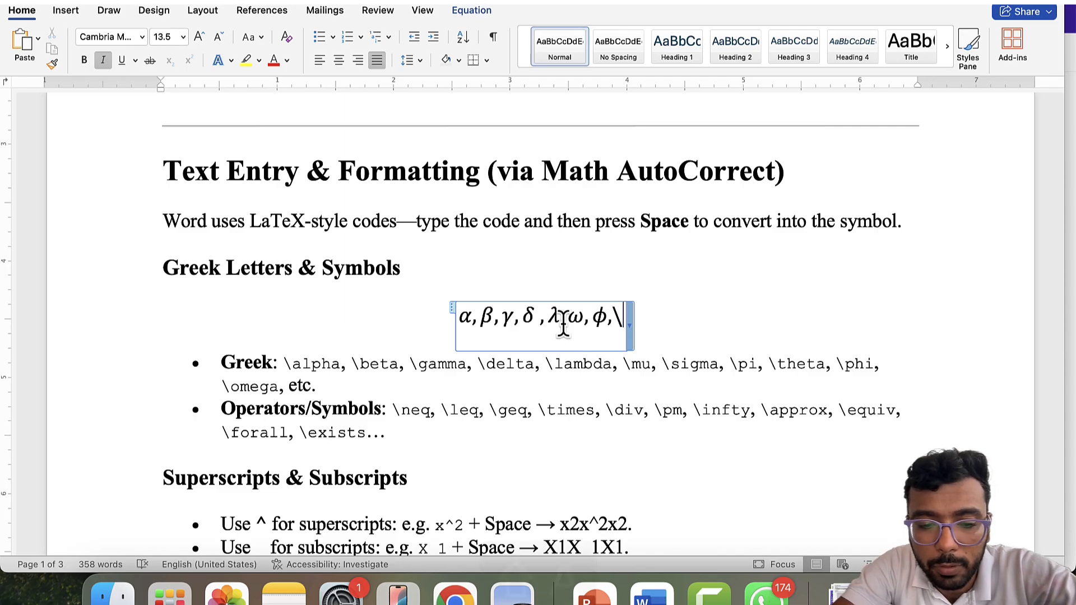
pyautogui.write('Alpha ')
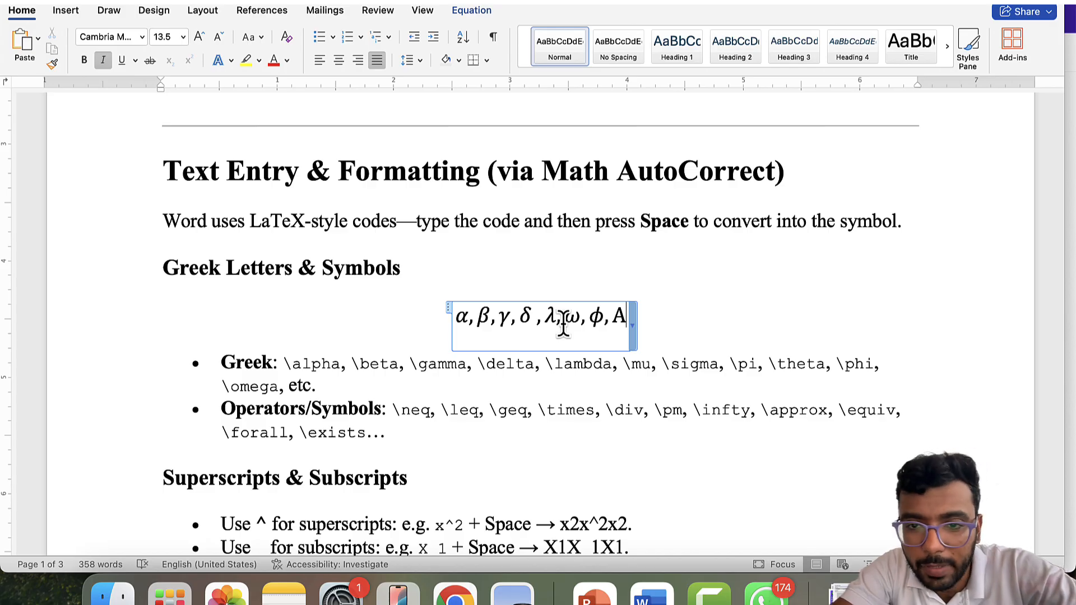
pyautogui.write(',')
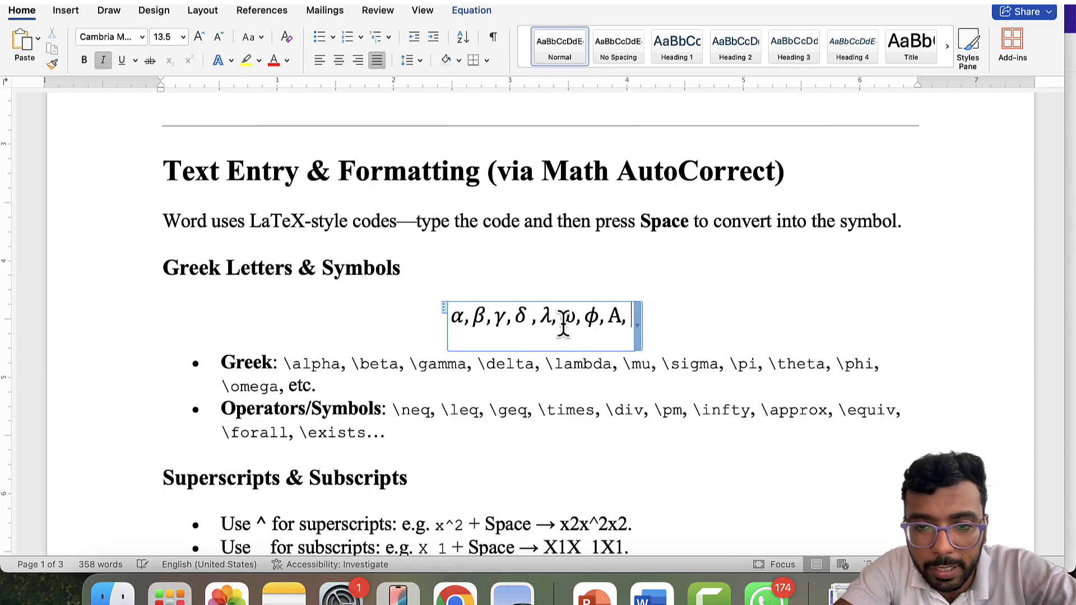
pyautogui.write('\\')
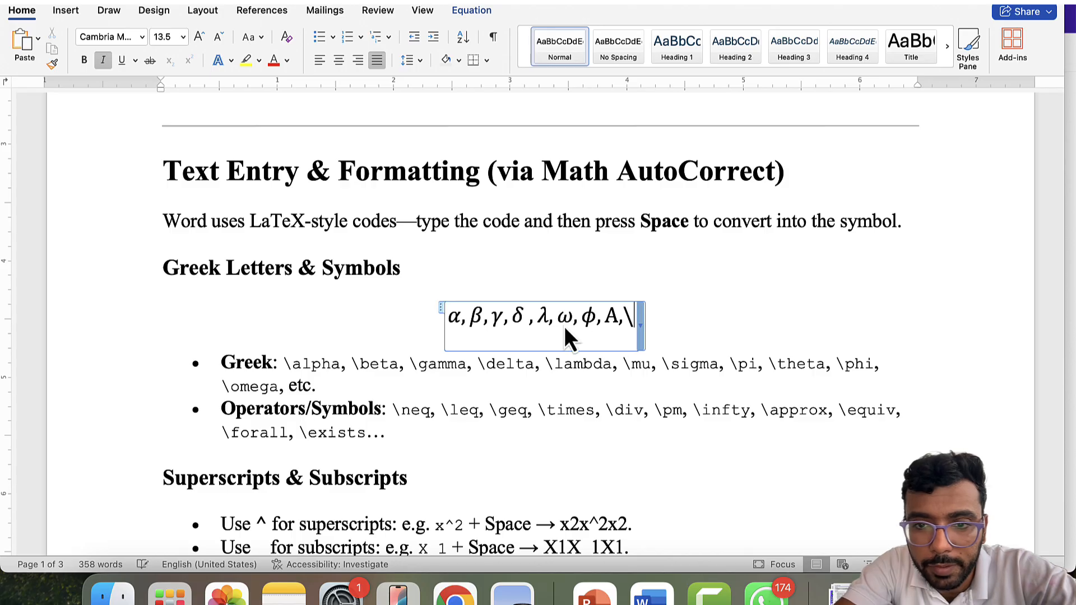
pyautogui.write('Delta')
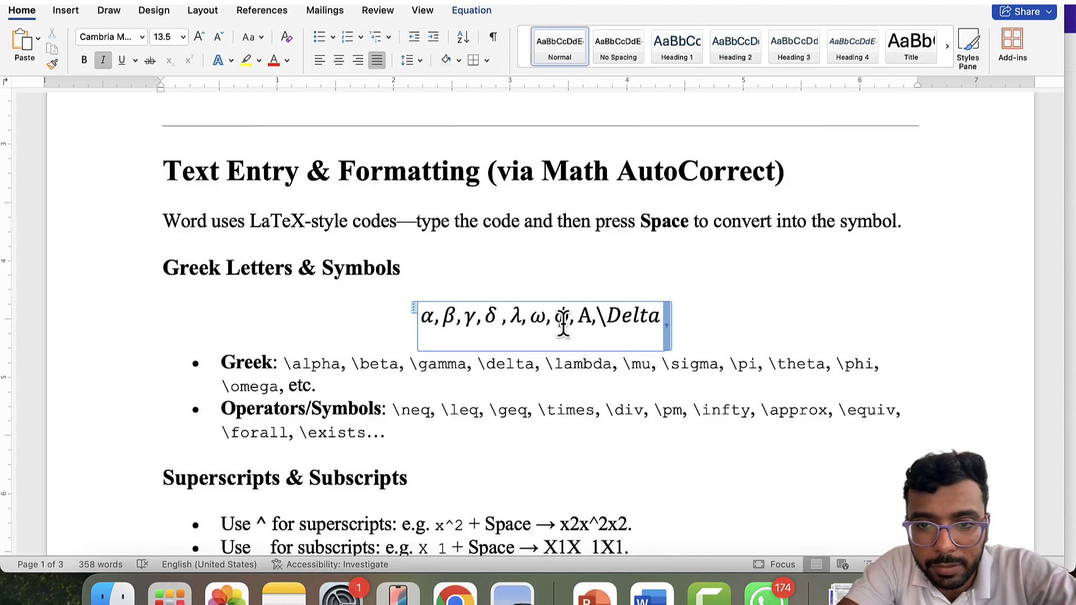
# - Convert \Delta and \Omega into Δ and Ω, then begin the \Phi code after them
pyautogui.press('space')
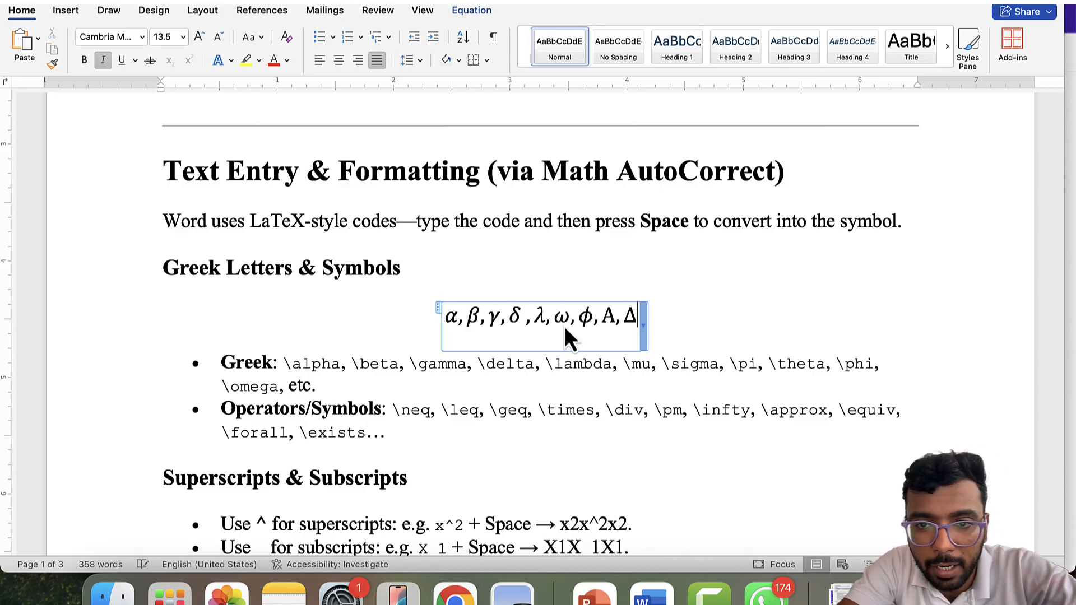
pyautogui.write(',')
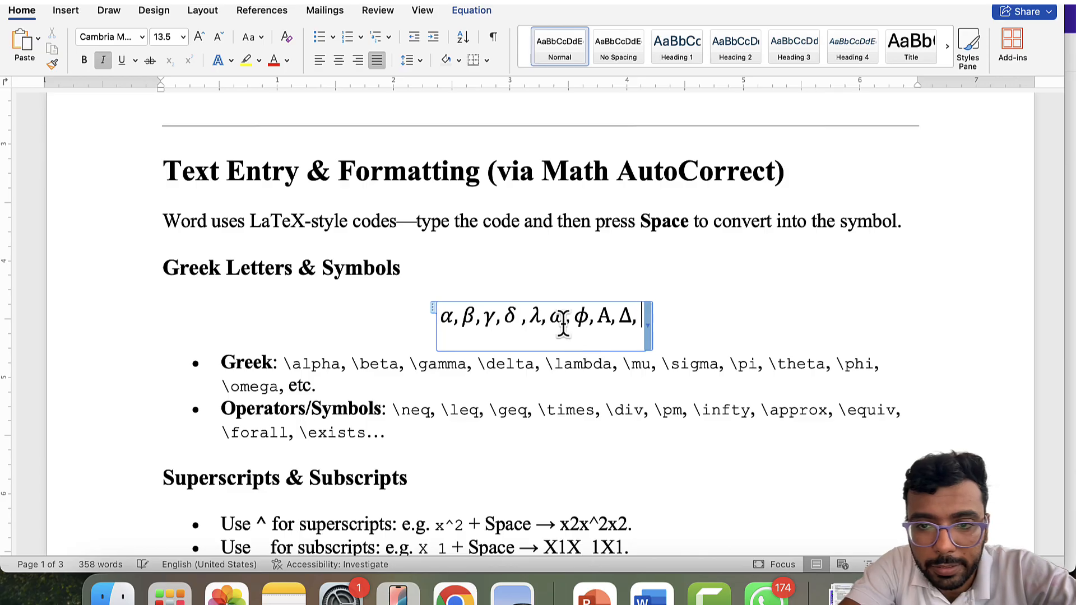
pyautogui.write('\\')
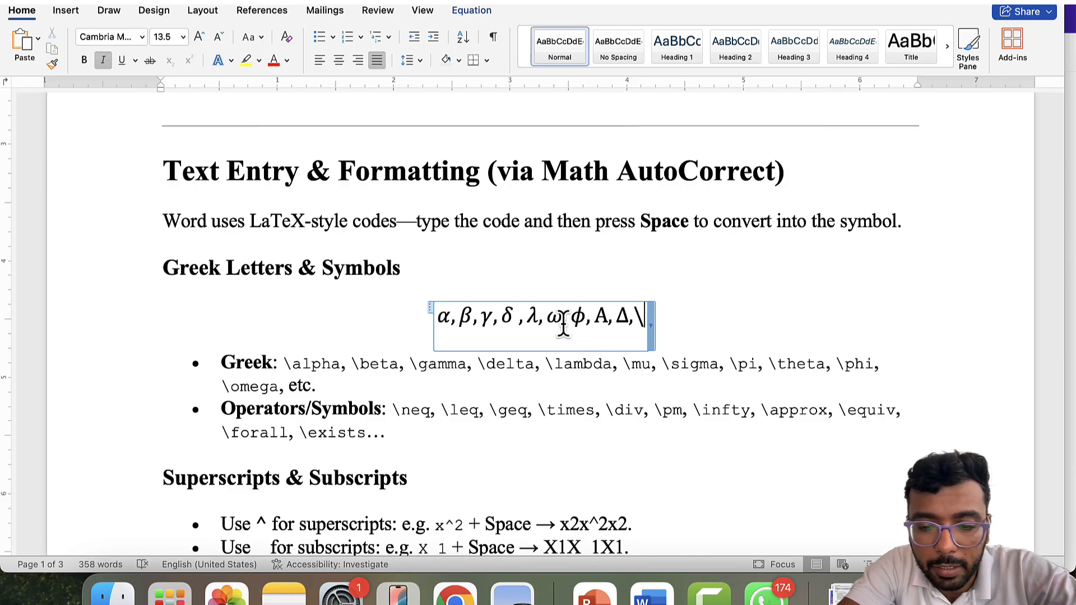
pyautogui.write('Omega')
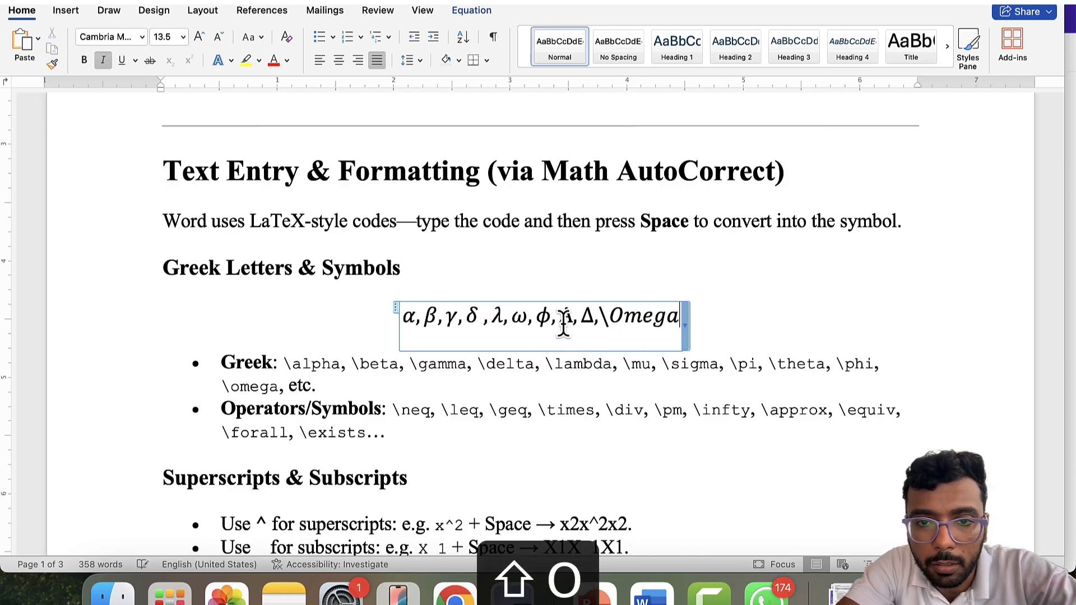
pyautogui.press('space')
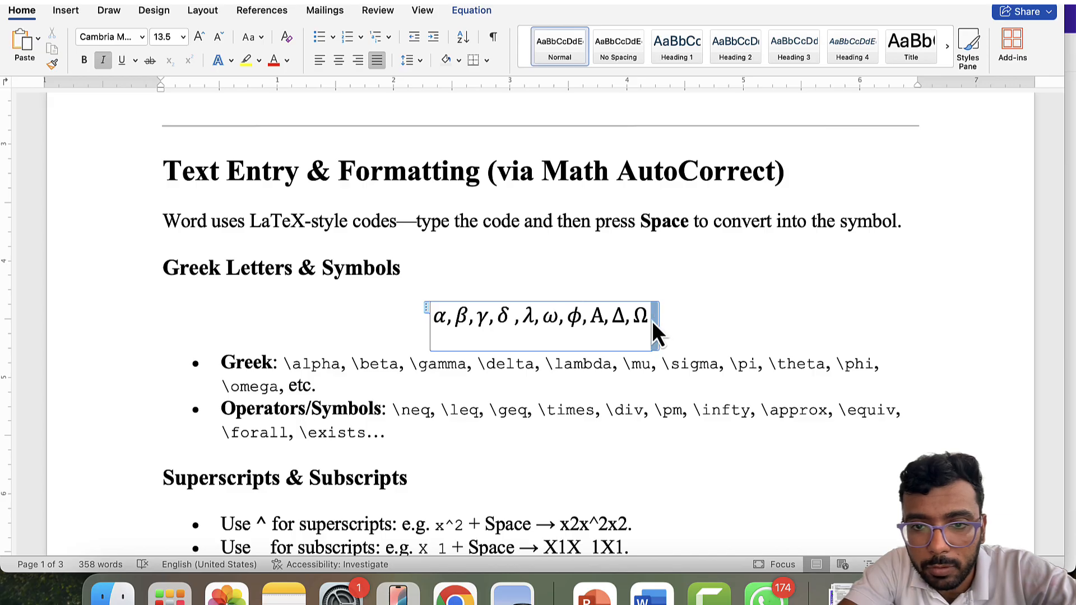
pyautogui.press('Right')
pyautogui.press('Right')
pyautogui.press('Right')
pyautogui.press('Right')
pyautogui.press('Right')
pyautogui.press('Right')
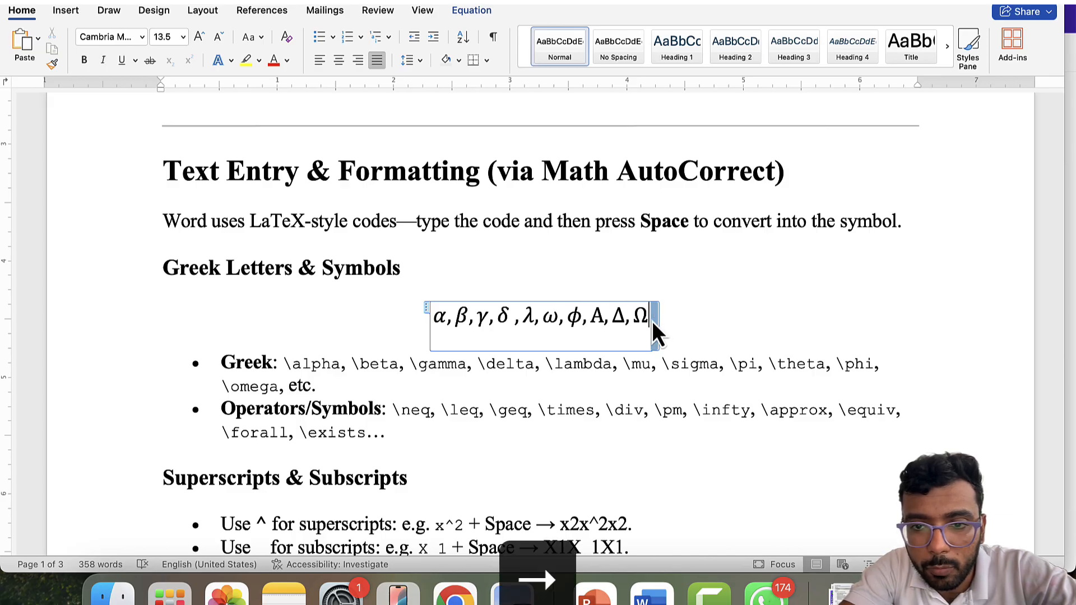
pyautogui.write(',\\P')
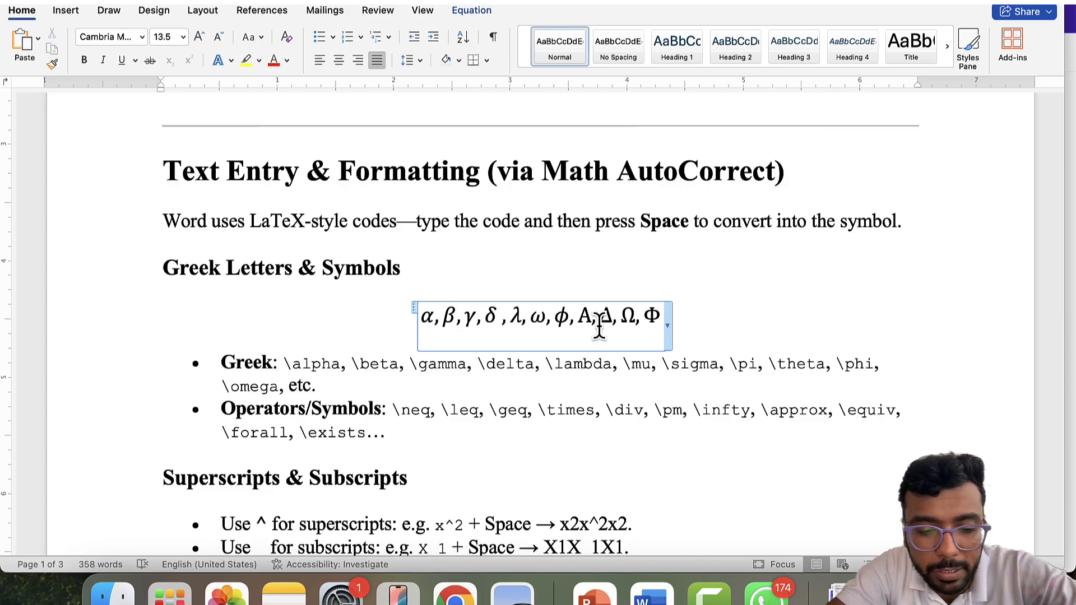
# - Left-align the Greek-letter equation with ⌘L and exit the equation box
pyautogui.press('super+l')
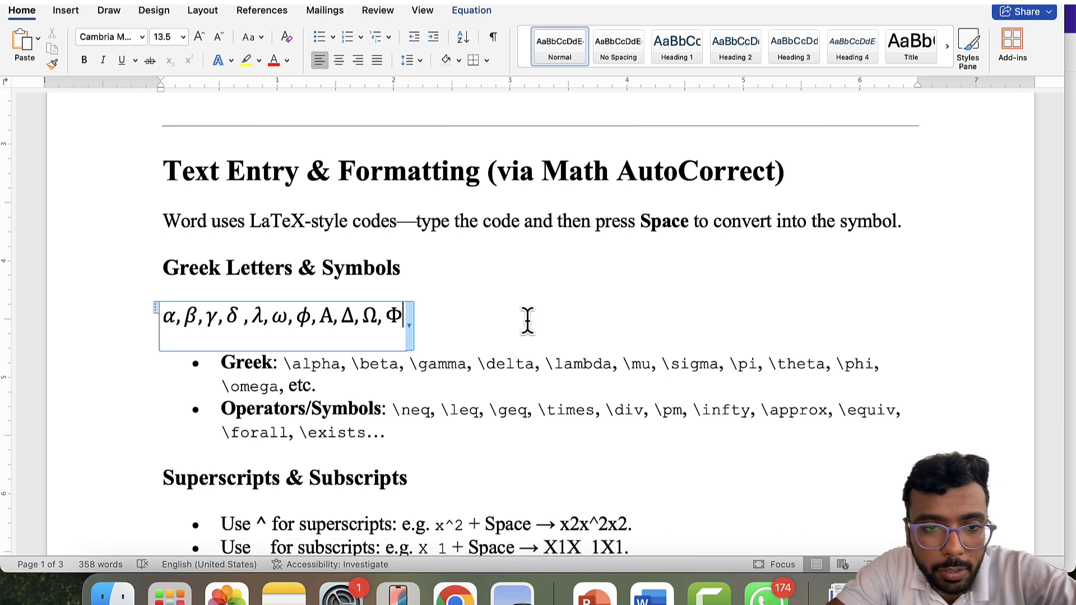
pyautogui.press('Right')
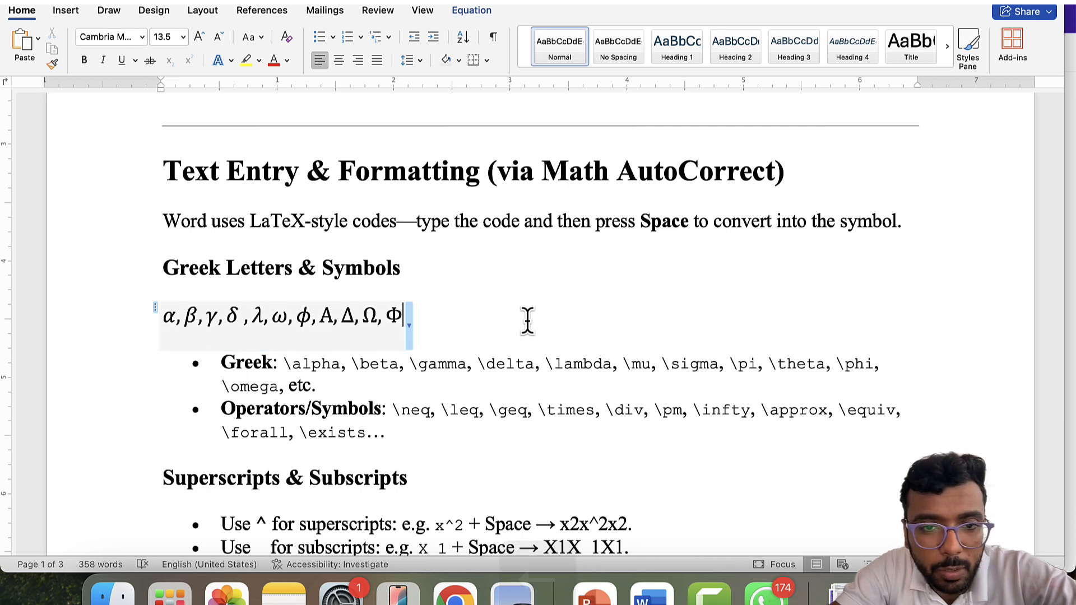
pyautogui.press('Left')
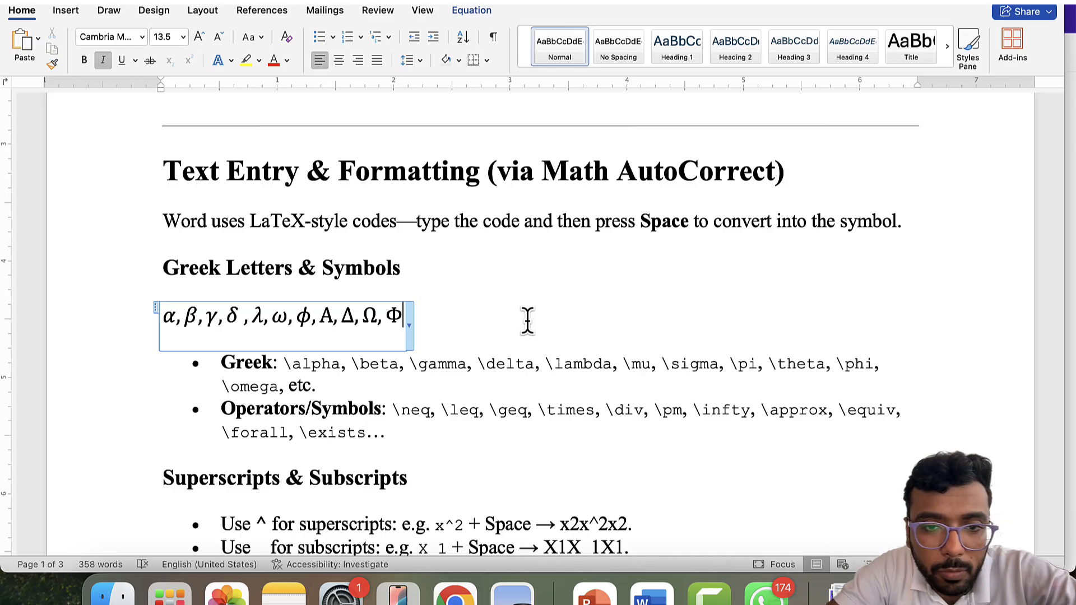
pyautogui.click(528, 321)
# - Add an empty line directly after Φ, below the Greek-letter equation
pyautogui.press('Right')
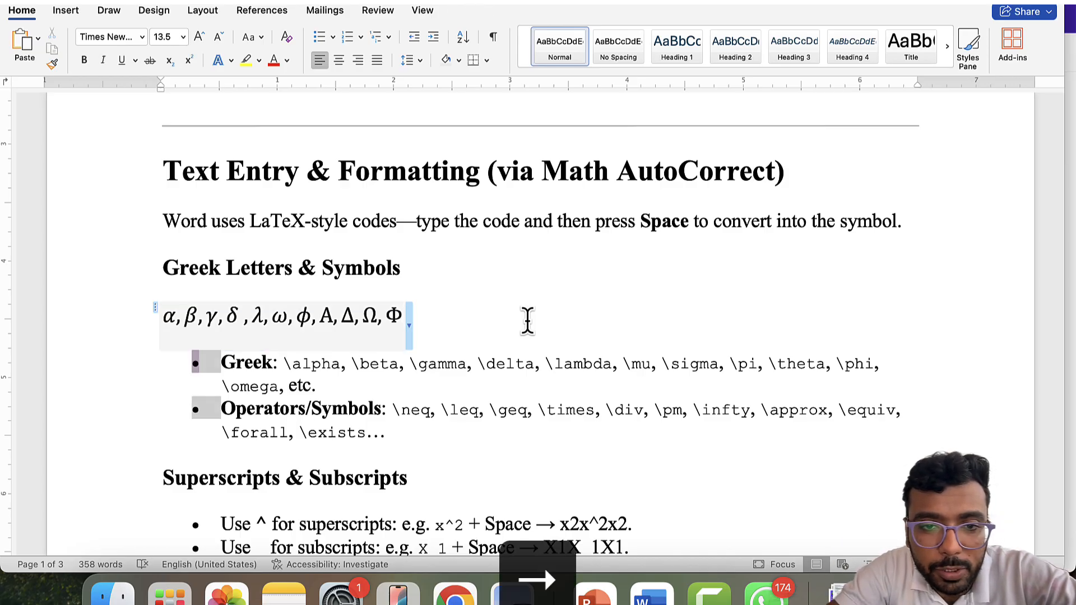
pyautogui.press('Right')
pyautogui.press('Left')
pyautogui.press('Left')
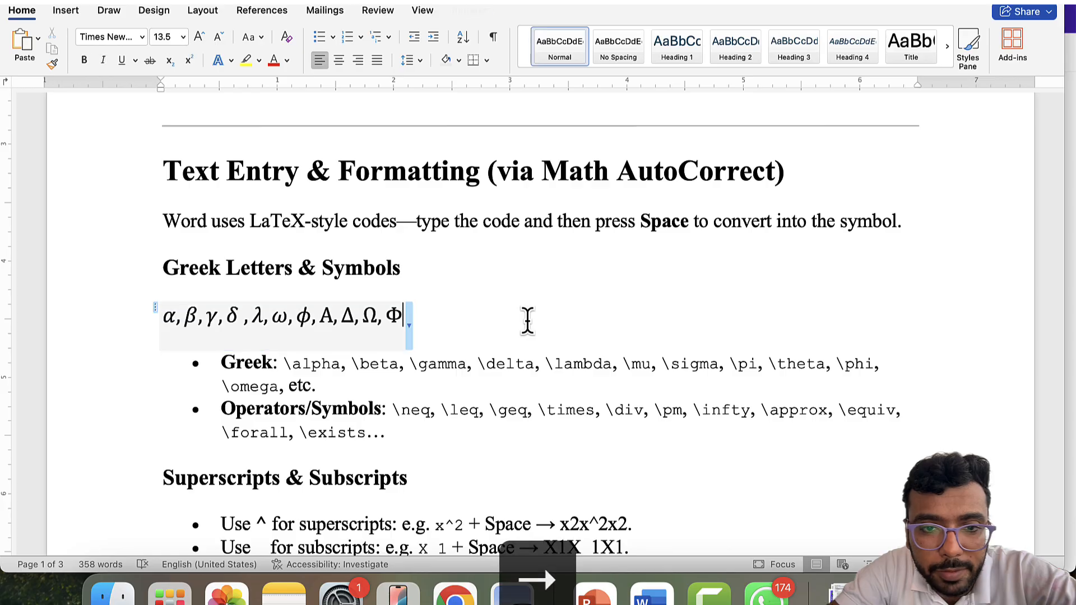
pyautogui.press('Right')
pyautogui.press('Left')
pyautogui.press('Return')
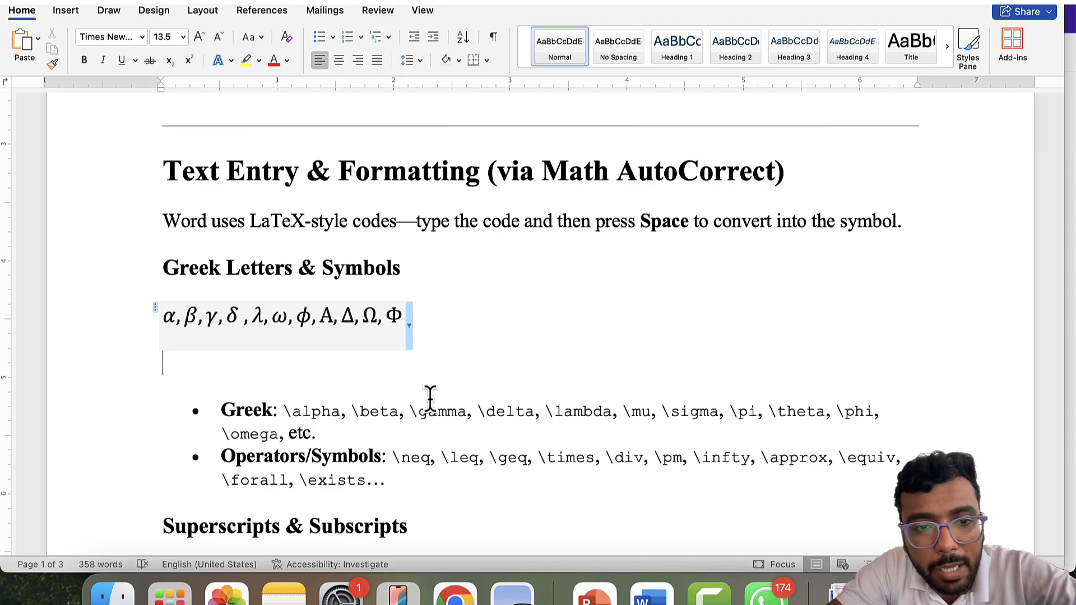
# - Scroll to the page top and select the phrase 'Use Math AutoCorrect rules outside of math regions'
pyautogui.scroll(2, 430, 398)
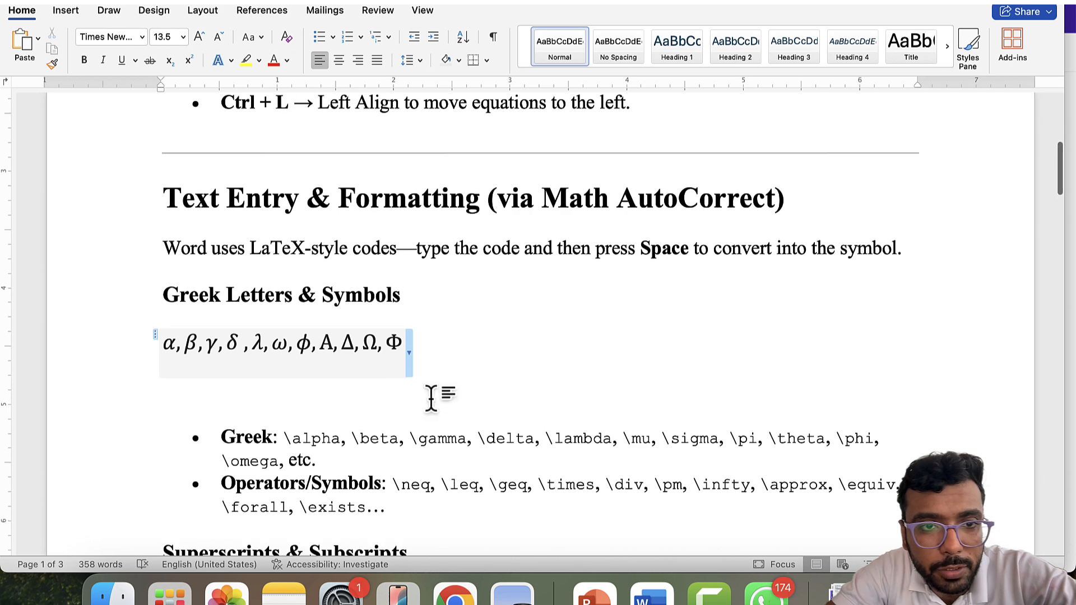
pyautogui.scroll(4, 430, 398)
pyautogui.scroll(-4, 430, 398)
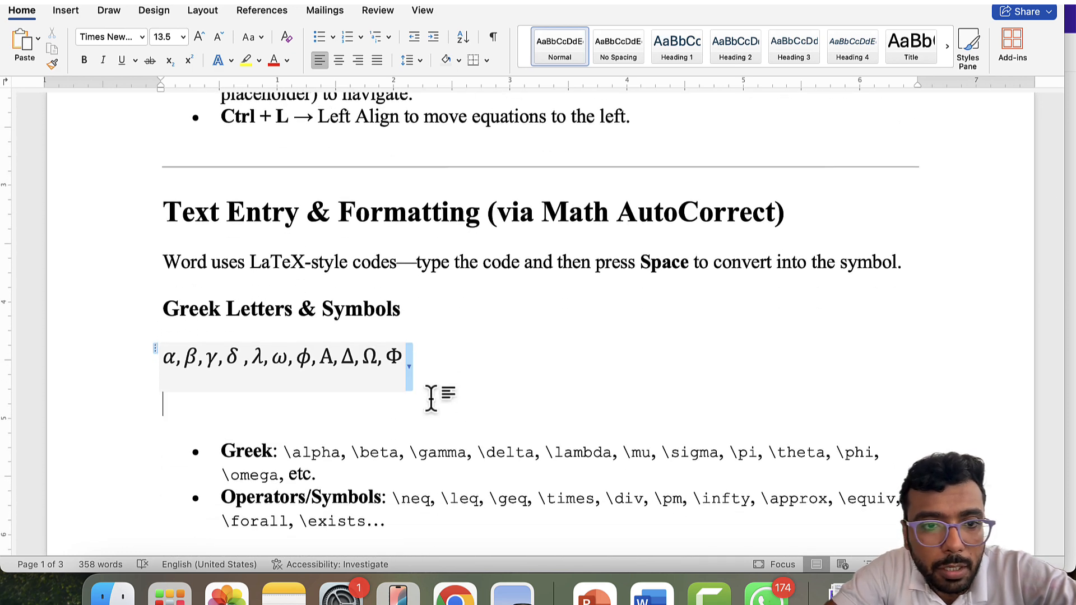
pyautogui.scroll(8, 430, 398)
pyautogui.scroll(-10, 430, 398)
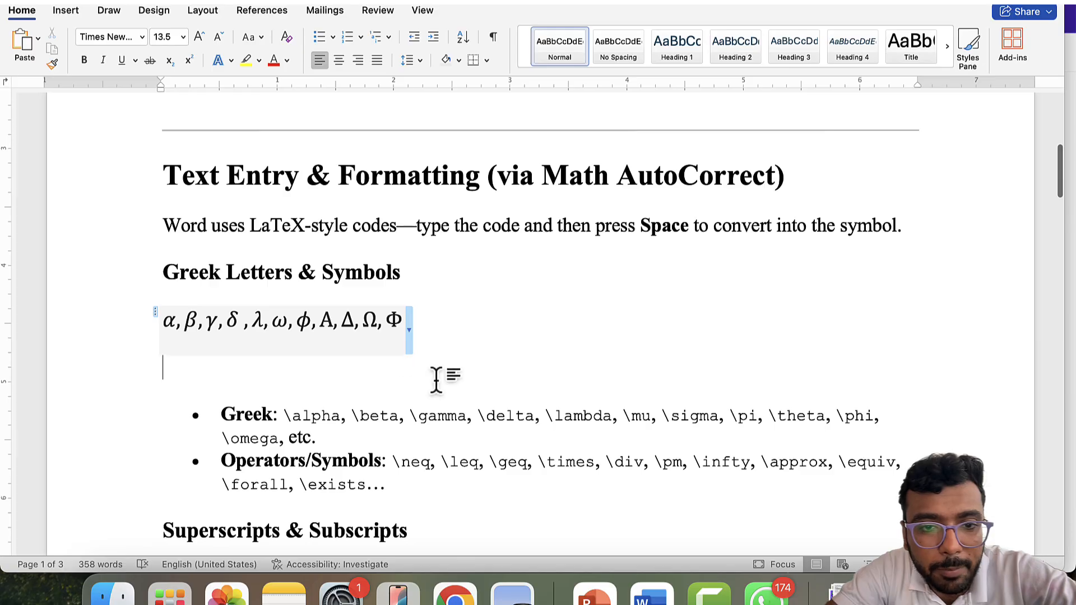
pyautogui.scroll(15, 435, 379)
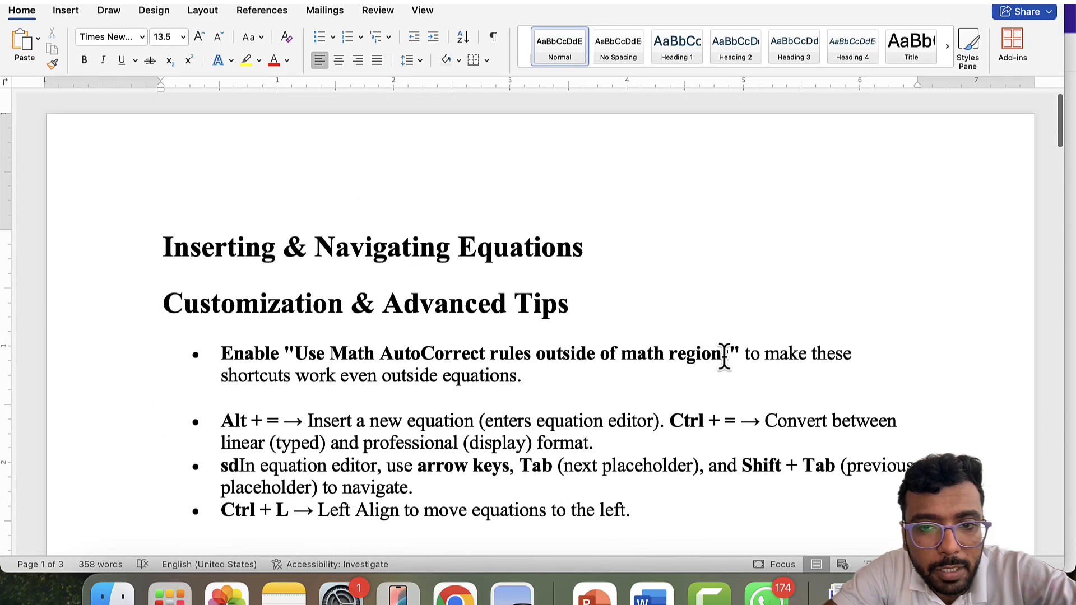
pyautogui.moveTo(729, 355); pyautogui.dragTo(284, 352)
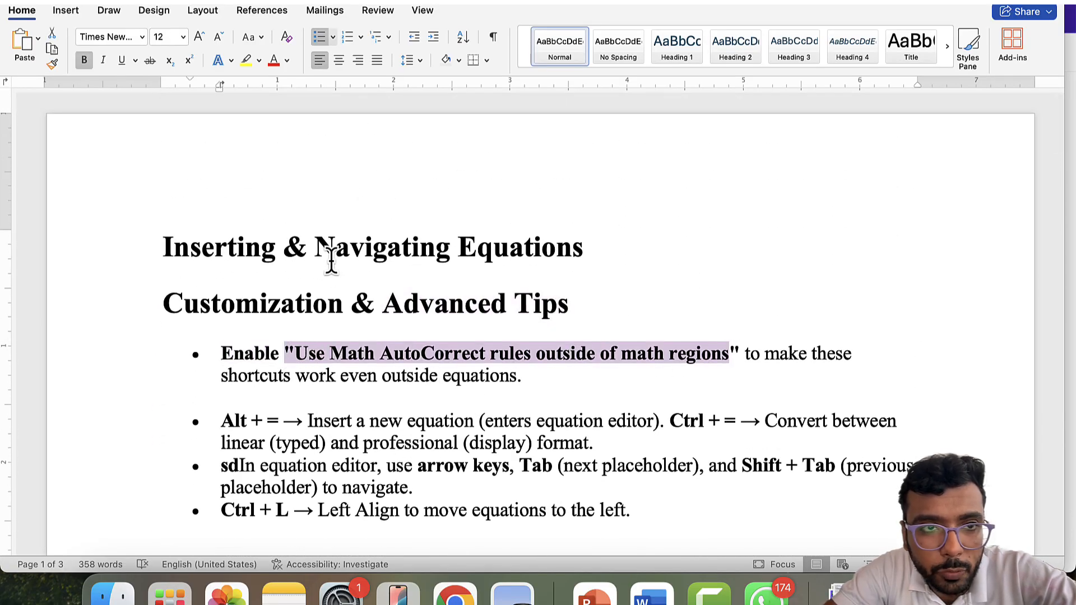
# - Open Word Preferences from the Word menu and go to the AutoCorrect settings
pyautogui.click(50, 1)
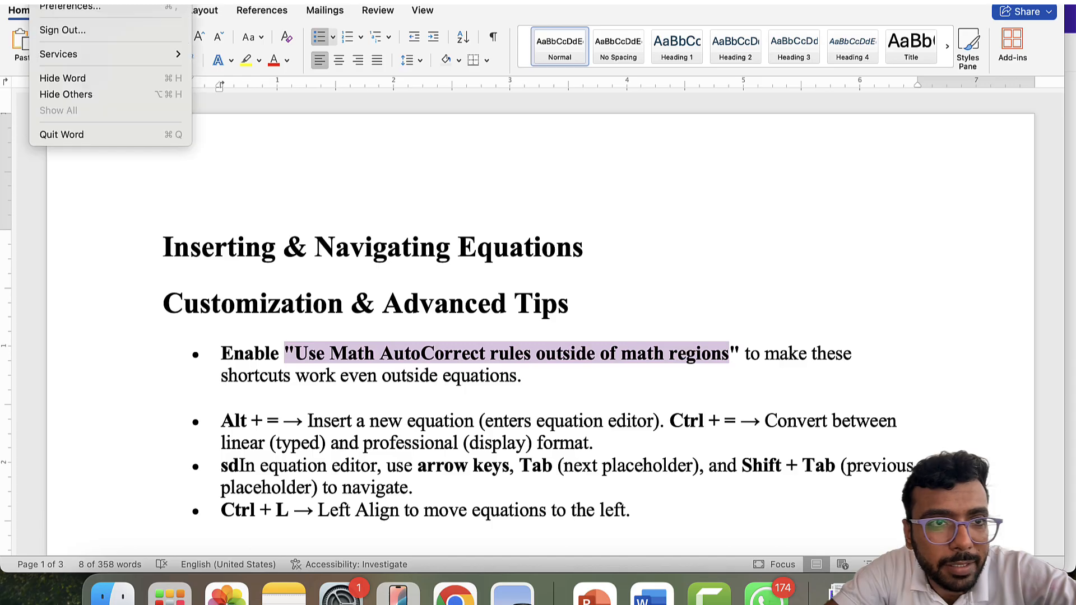
pyautogui.click(65, 5)
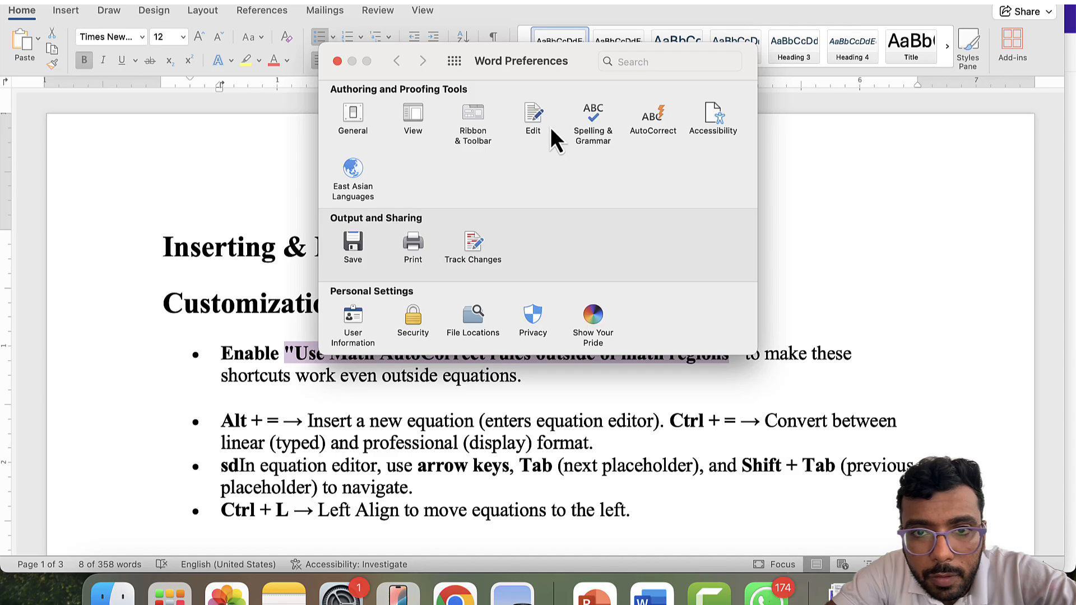
pyautogui.click(642, 134)
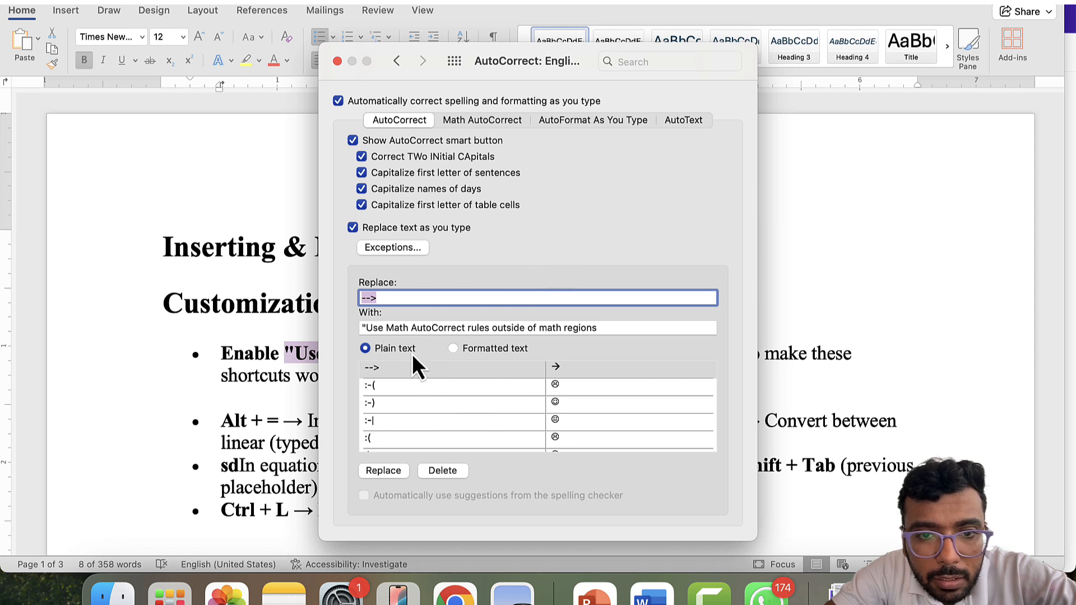
# - Show the Math AutoCorrect tab with 'Use Math AutoCorrect rules outside of math regions' switched on
pyautogui.click(470, 120)
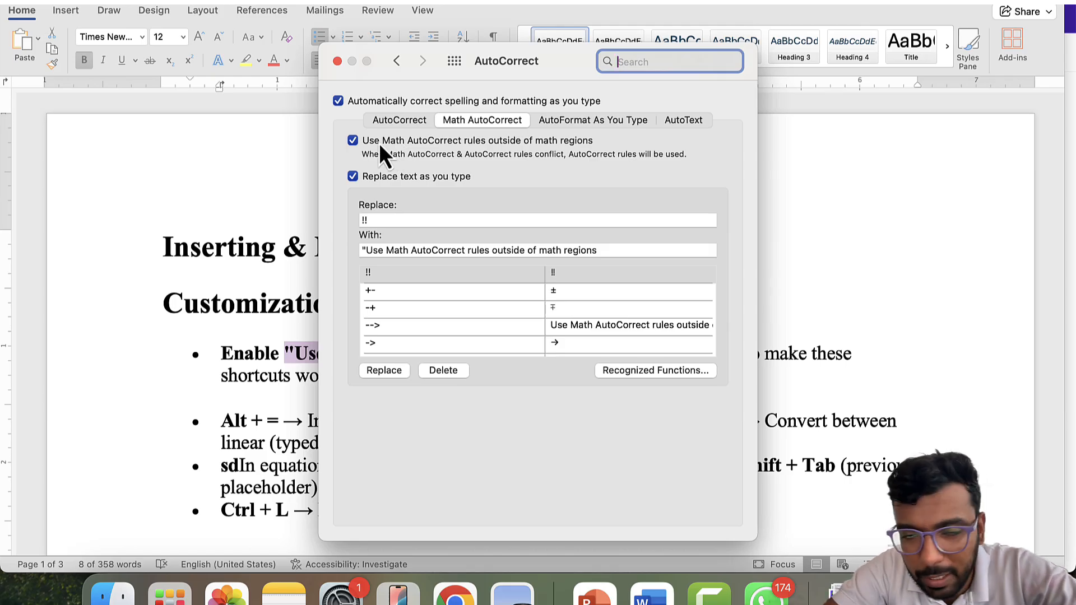
# - Close the AutoCorrect settings and start a new empty line after Φ below the equation
pyautogui.click(339, 63)
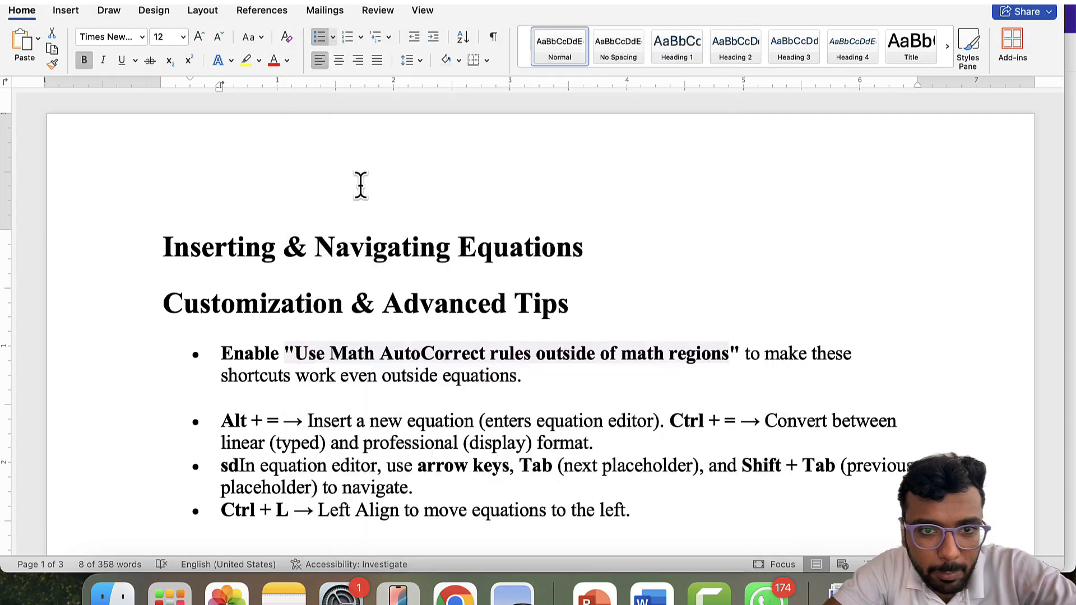
pyautogui.scroll(-10, 507, 412)
pyautogui.press('Right')
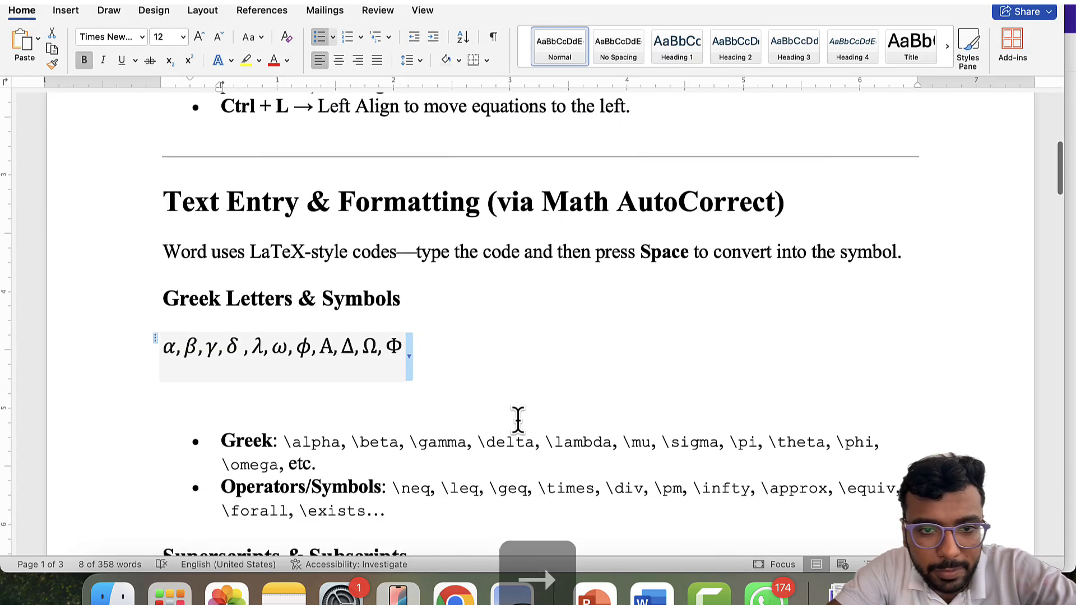
pyautogui.scroll(5, 517, 420)
pyautogui.click(458, 522)
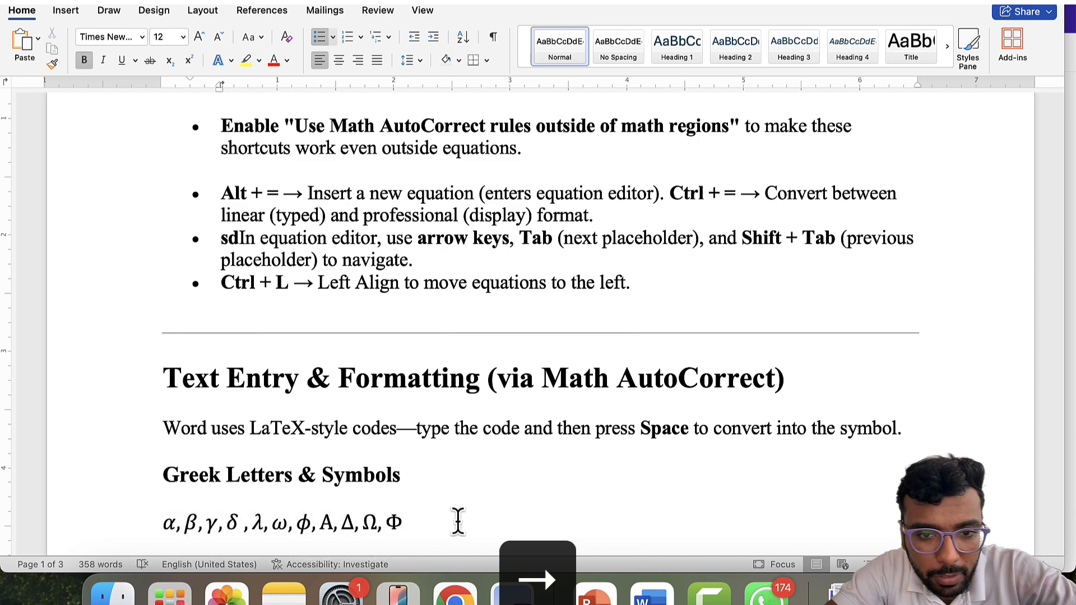
pyautogui.press('Return')
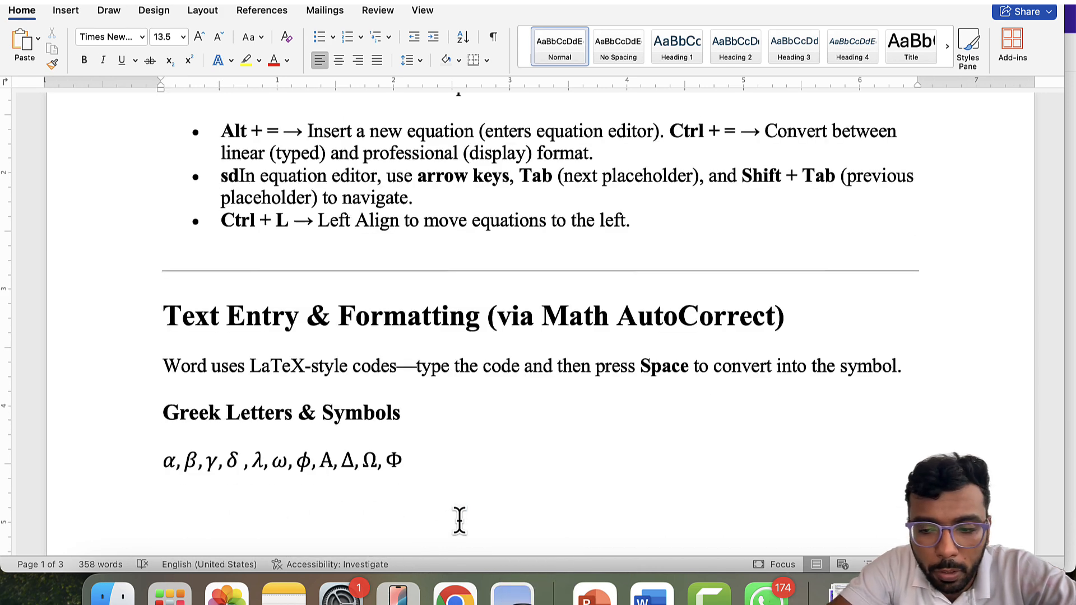
# - Replace a mistyped /alpha with \alpha so the line shows α followed by a comma
pyautogui.write('/')
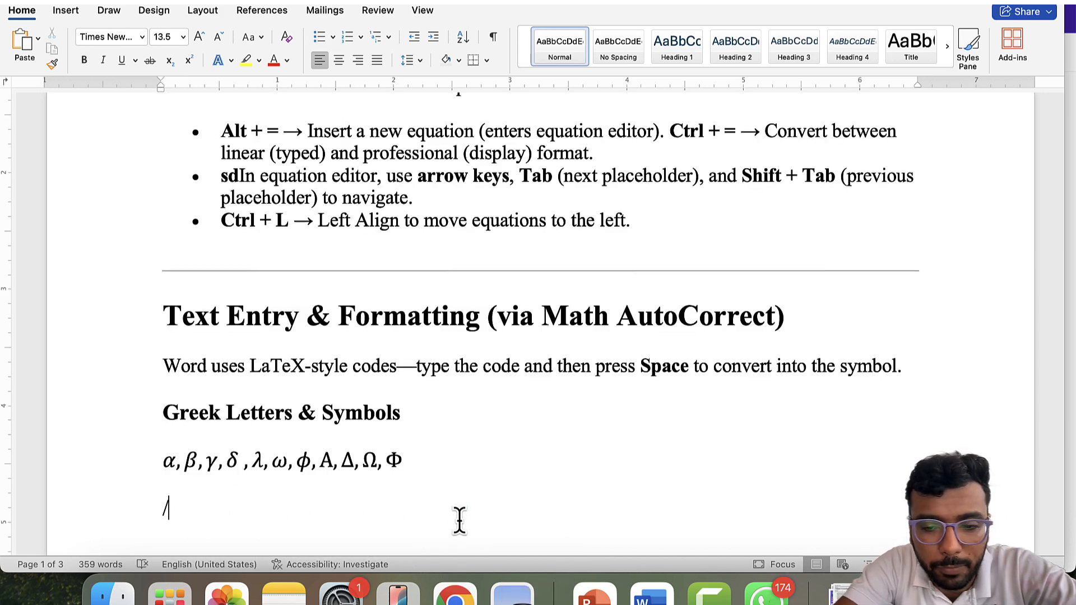
pyautogui.write('alpha')
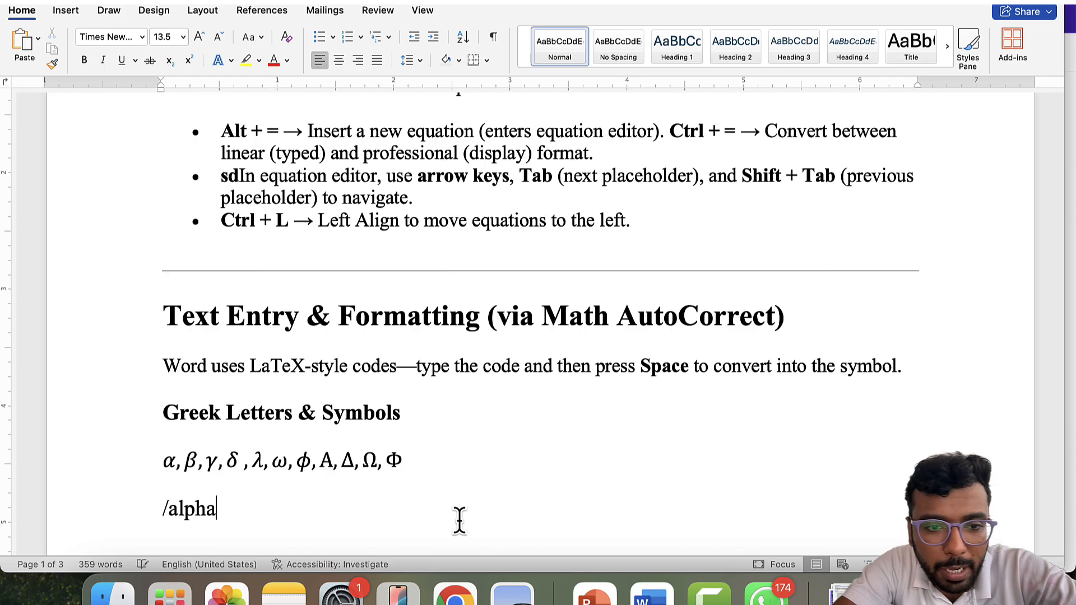
pyautogui.press('BackSpace')
pyautogui.write(',')
pyautogui.press('BackSpace')
pyautogui.press('BackSpace')
pyautogui.press('BackSpace')
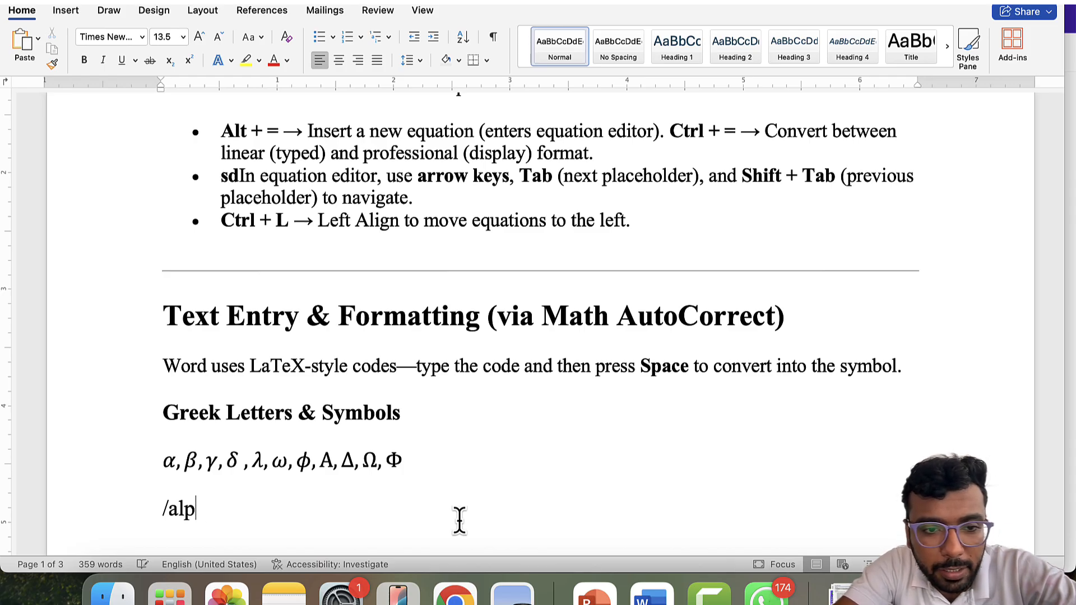
pyautogui.press('BackSpace')
pyautogui.press('BackSpace')
pyautogui.press('BackSpace')
pyautogui.press('BackSpace')
pyautogui.write('\\')
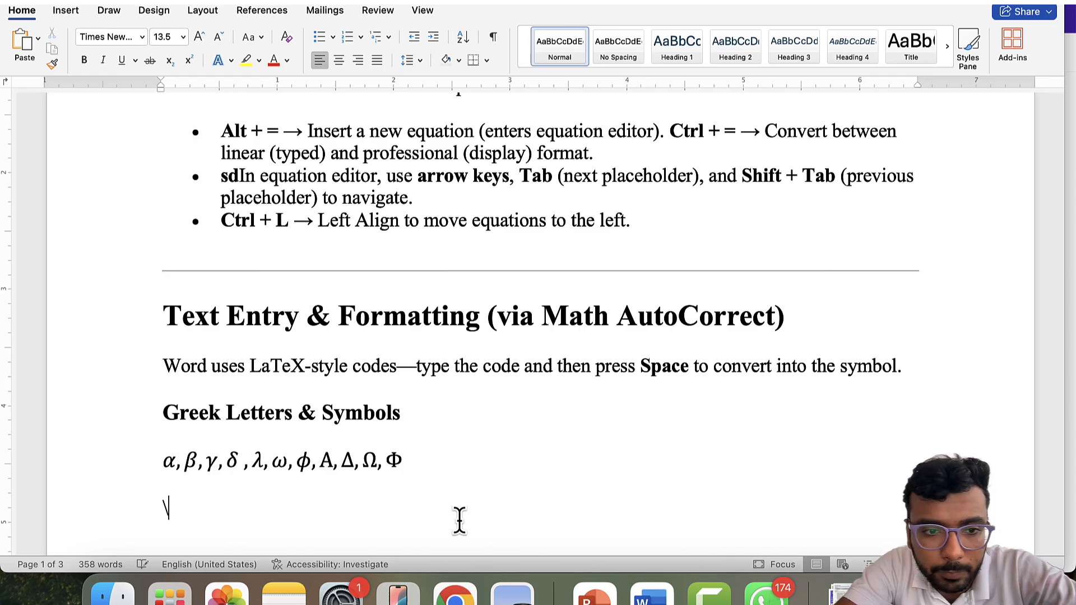
pyautogui.write('alpha')
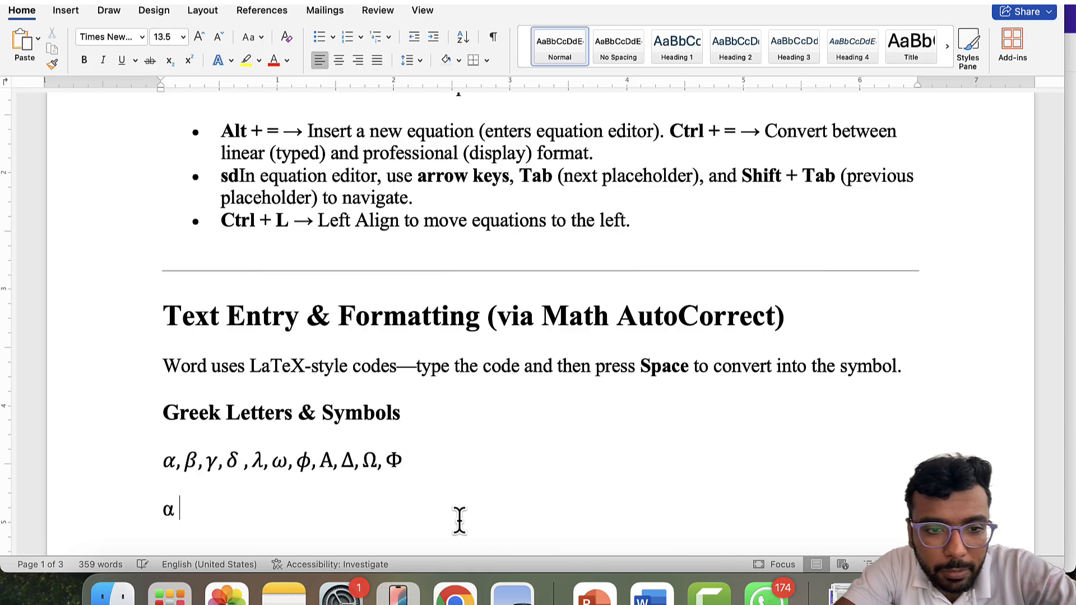
pyautogui.press('BackSpace')
pyautogui.write(',')
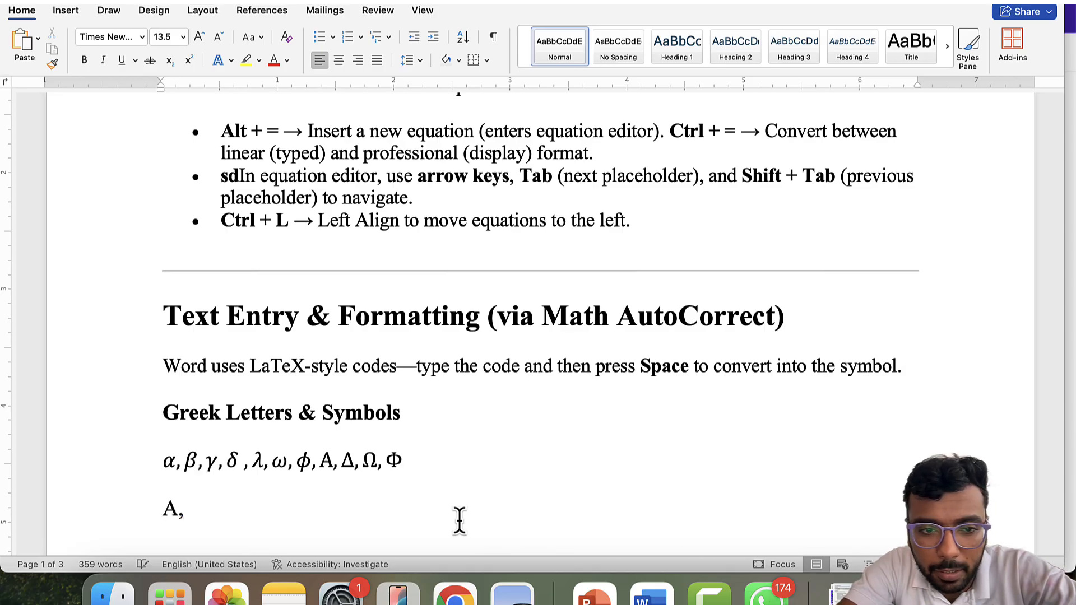
# - Retype \alpha over the capitalised Α, delete the stray comma, and clear to a fresh line
pyautogui.press('Left')
pyautogui.press('Left')
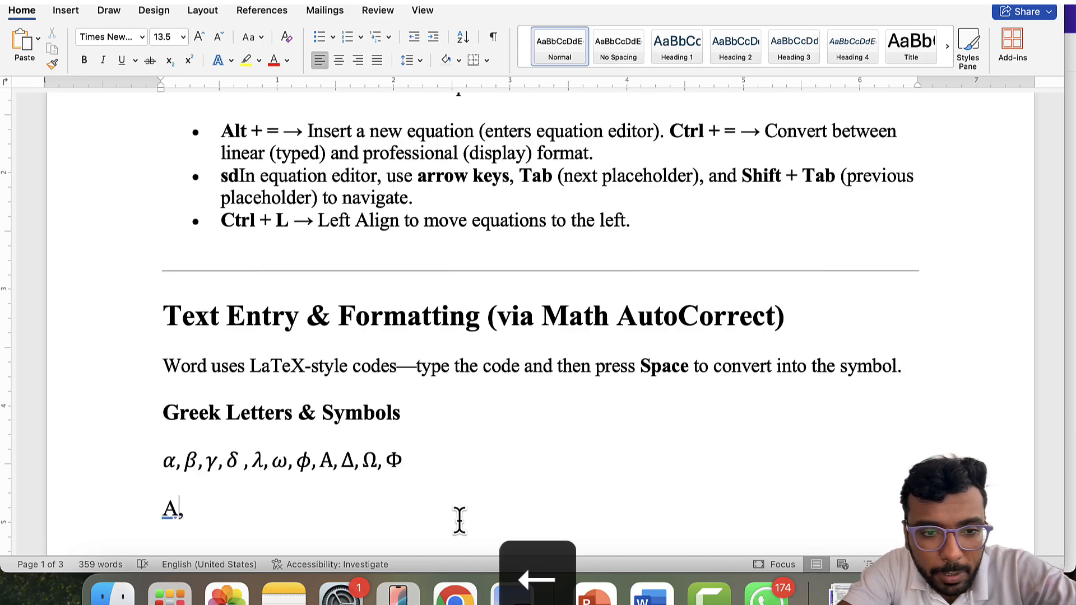
pyautogui.hotkey('shift', 'Left')
pyautogui.write('\\al')
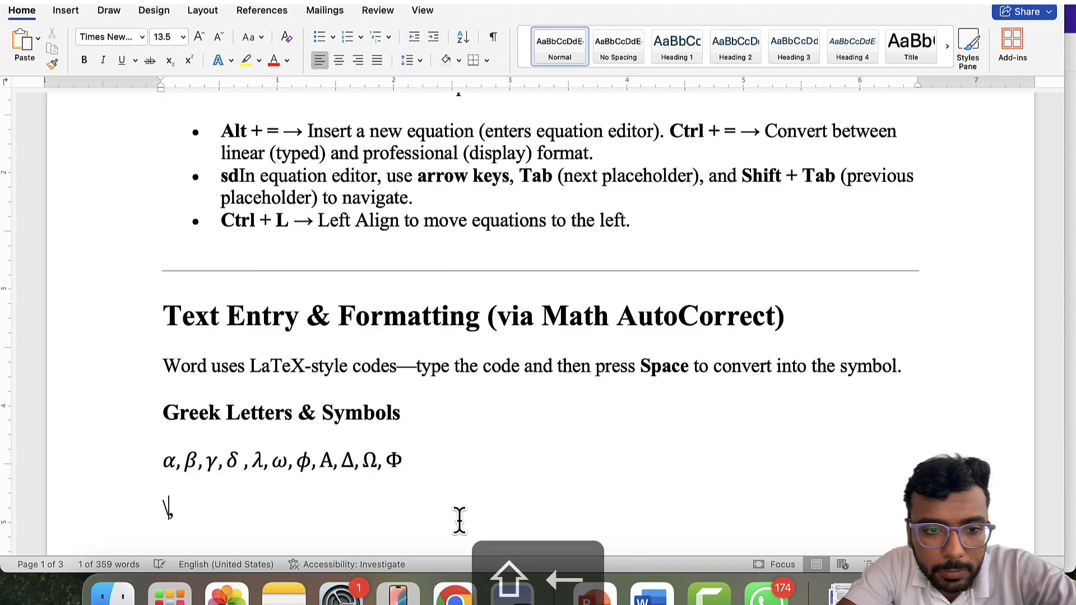
pyautogui.write('pha')
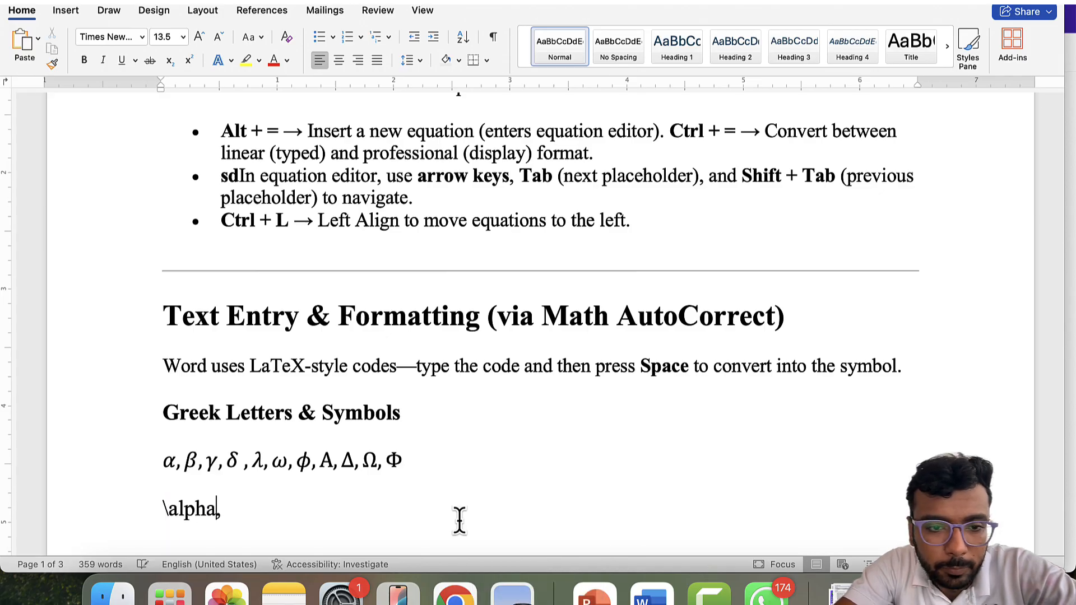
pyautogui.hotkey('shift', 'Left')
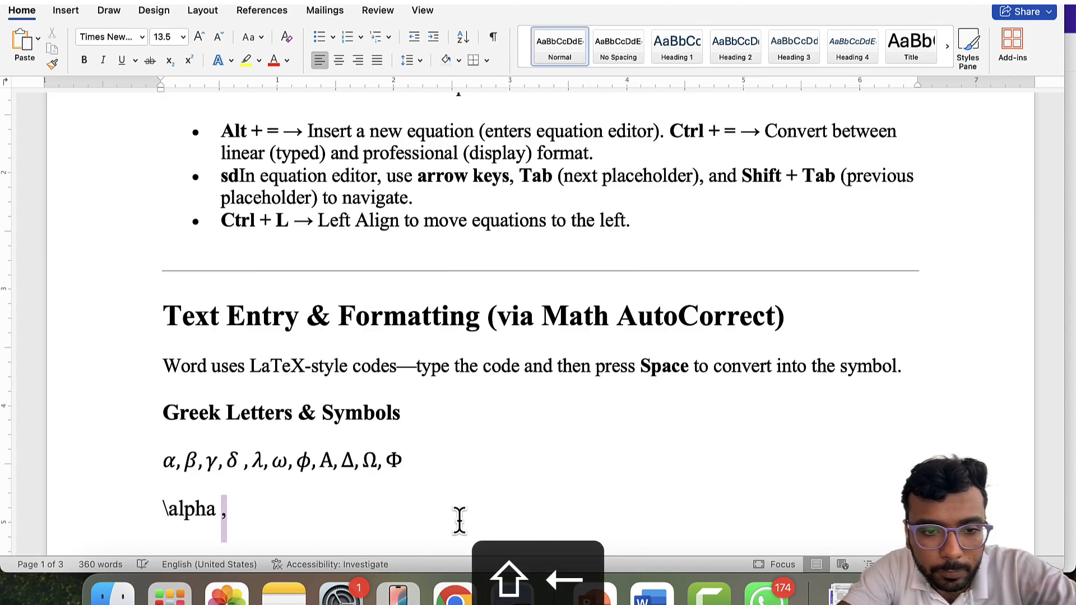
pyautogui.press('BackSpace')
pyautogui.press('BackSpace')
pyautogui.press('BackSpace')
pyautogui.press('BackSpace')
pyautogui.press('BackSpace')
pyautogui.press('BackSpace')
pyautogui.press('BackSpace')
pyautogui.press('BackSpace')
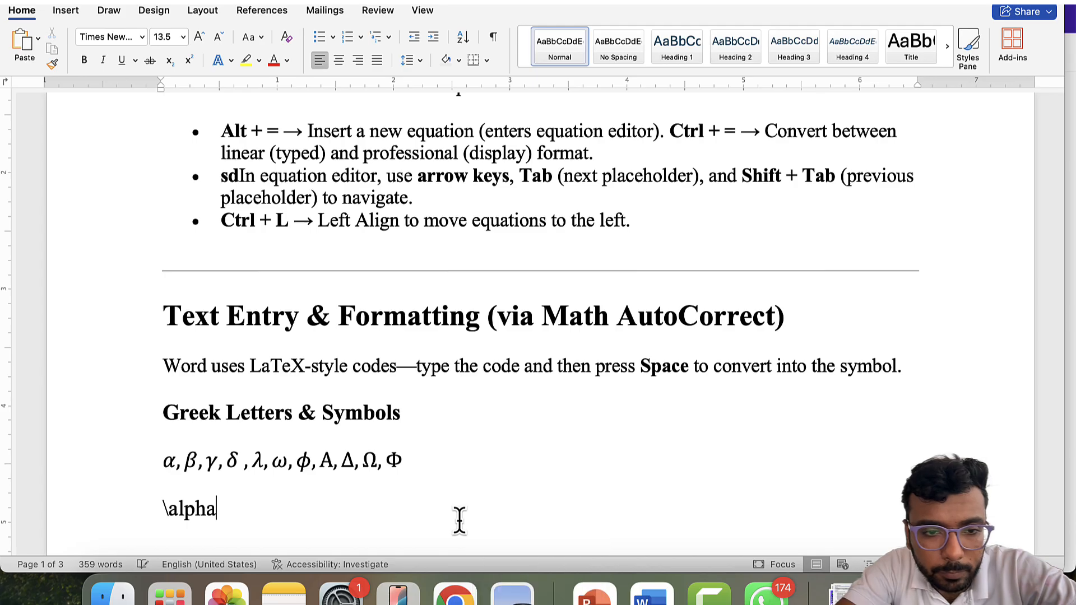
pyautogui.write('\\alpha')
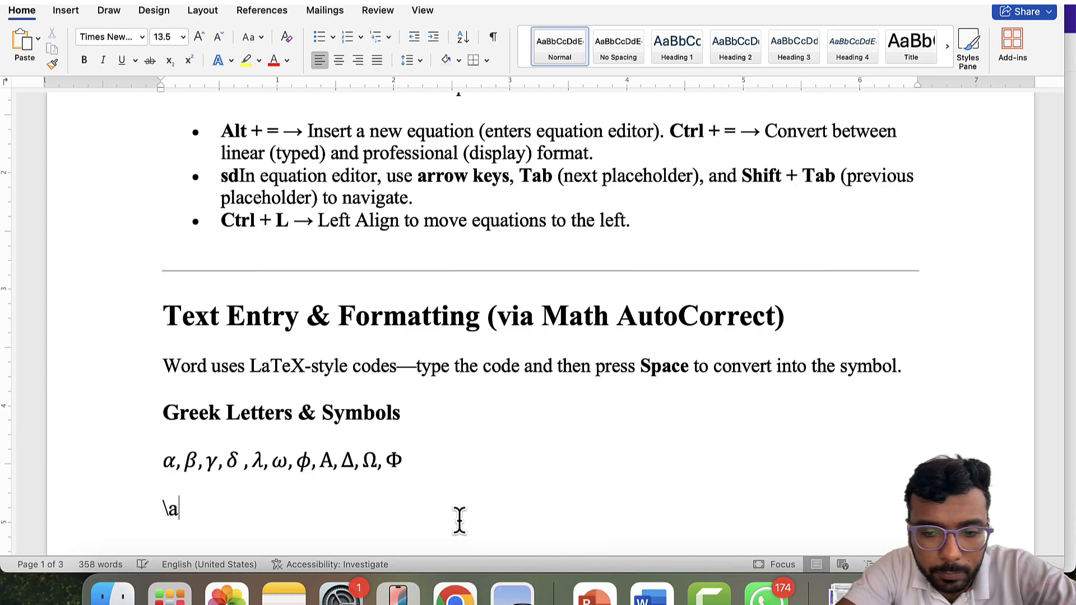
pyautogui.press('BackSpace')
pyautogui.press('BackSpace')
pyautogui.press('BackSpace')
pyautogui.press('BackSpace')
pyautogui.press('BackSpace')
pyautogui.press('BackSpace')
pyautogui.press('BackSpace')
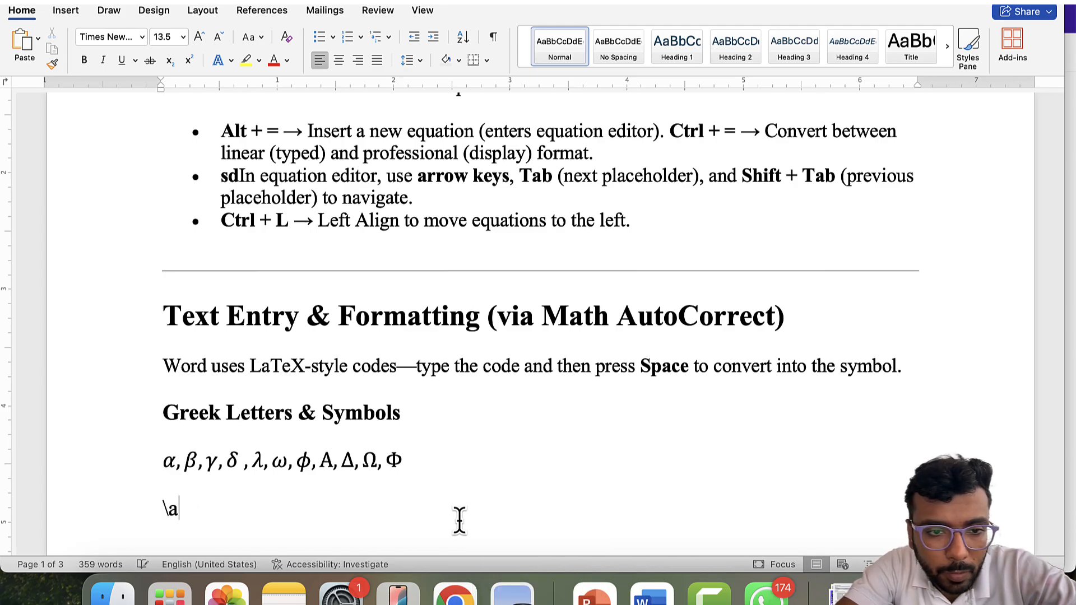
pyautogui.press('Return')
# - Type \alpha, \beta and \Omega so the line converts to α, β, Ω
pyautogui.write('\\alpha ')
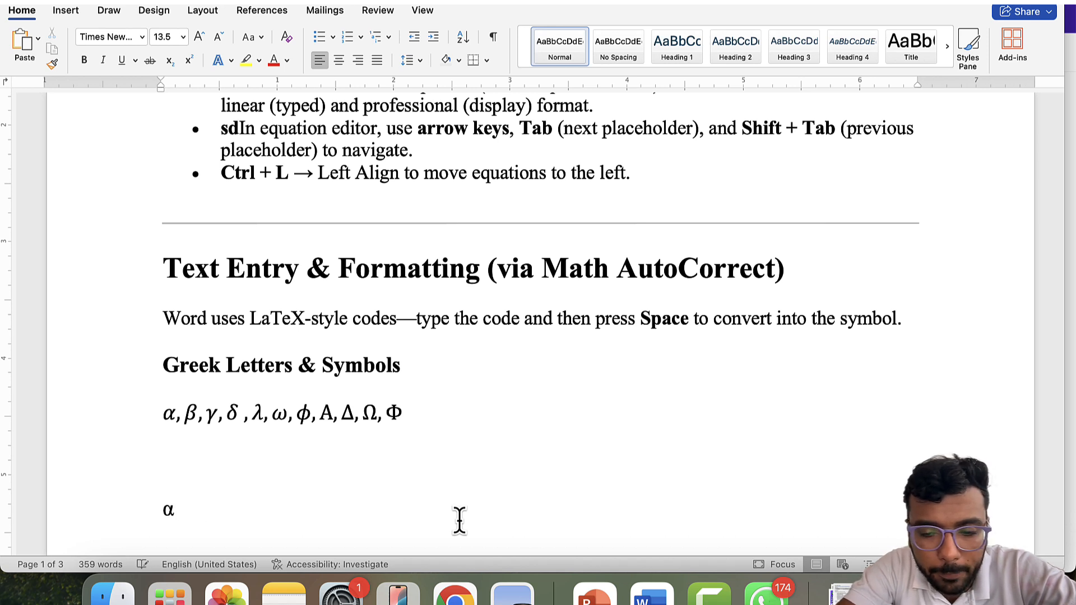
pyautogui.write(', \\')
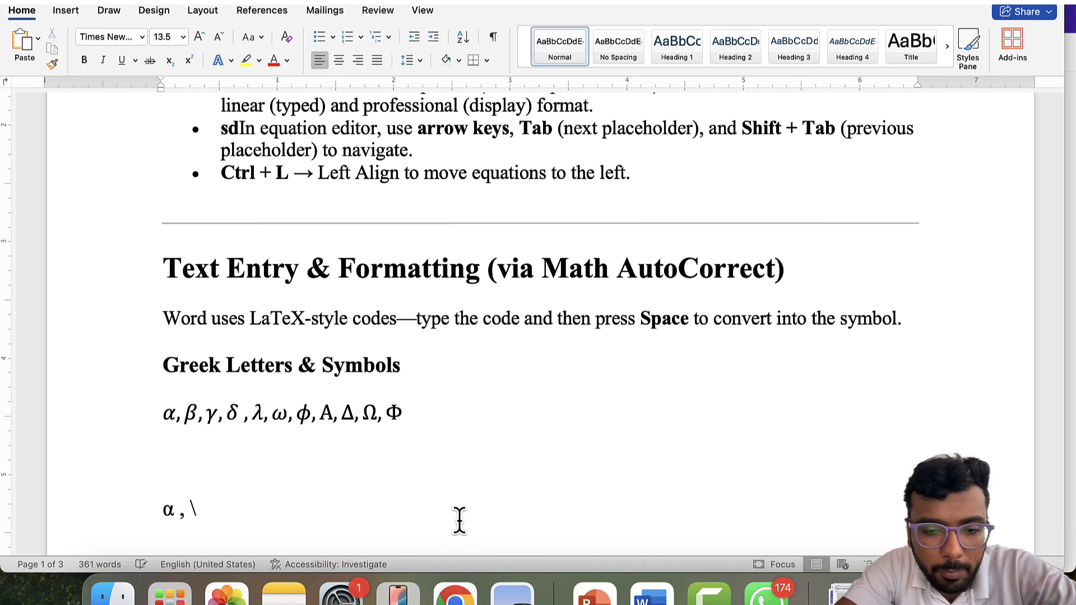
pyautogui.write('bat')
pyautogui.press('BackSpace')
pyautogui.press('BackSpace')
pyautogui.write('e')
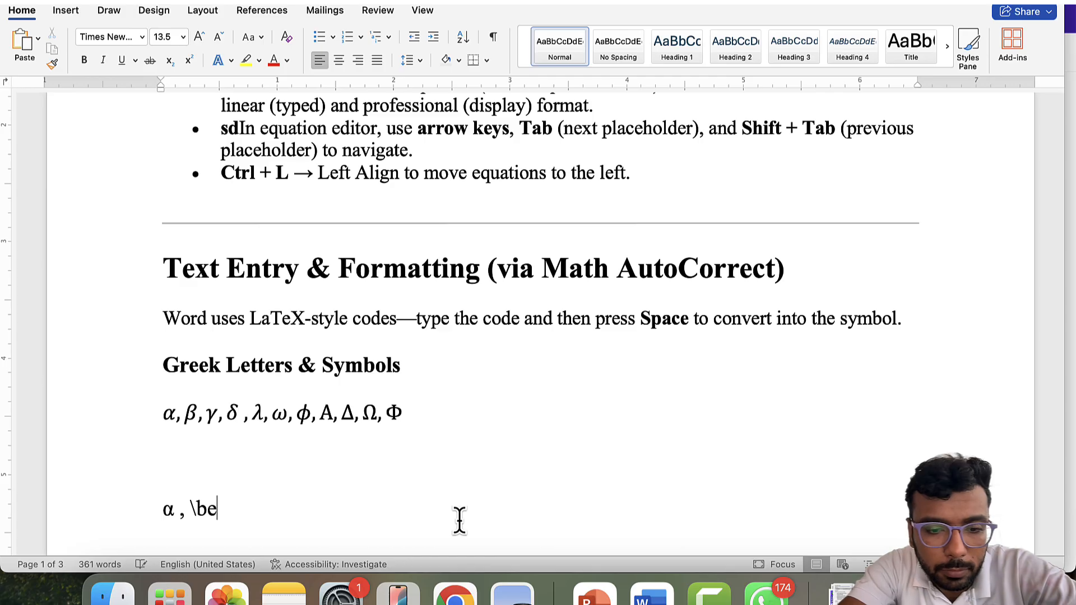
pyautogui.write('ta , ')
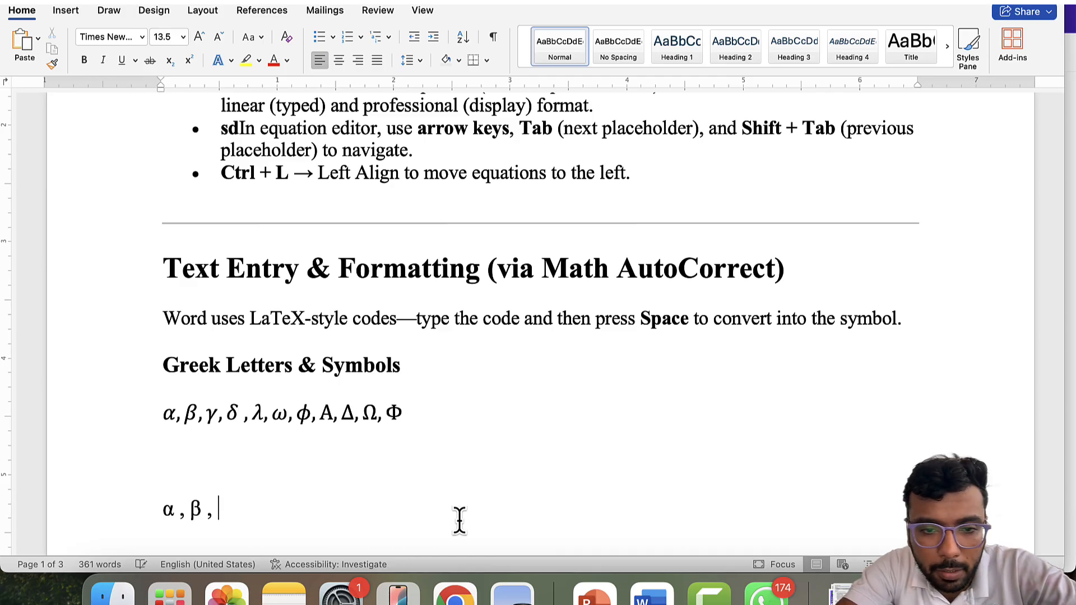
pyautogui.write('\\Omega')
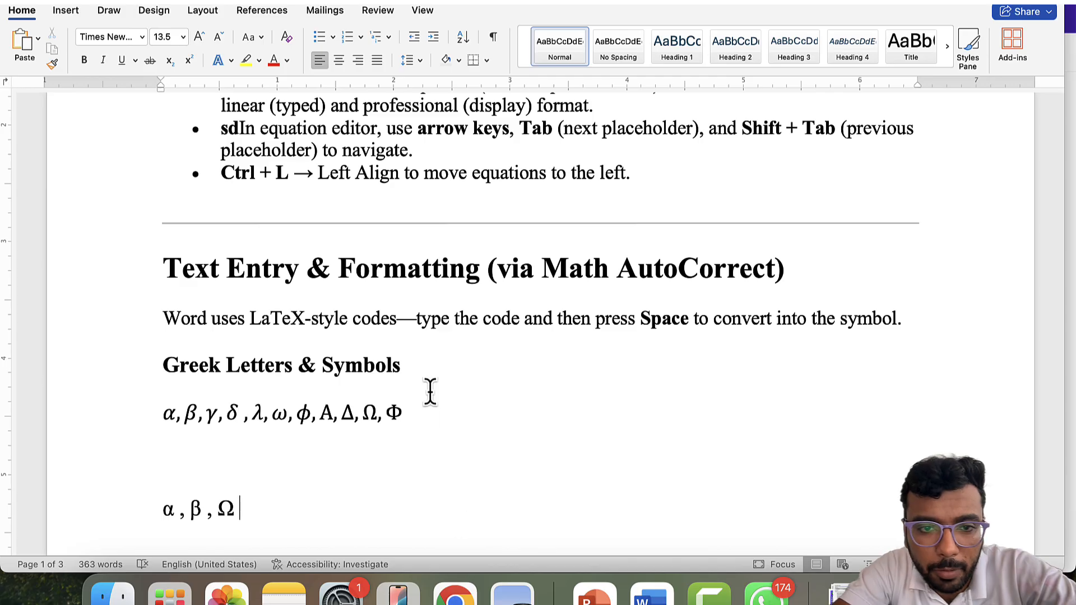
pyautogui.scroll(-3, 429, 393)
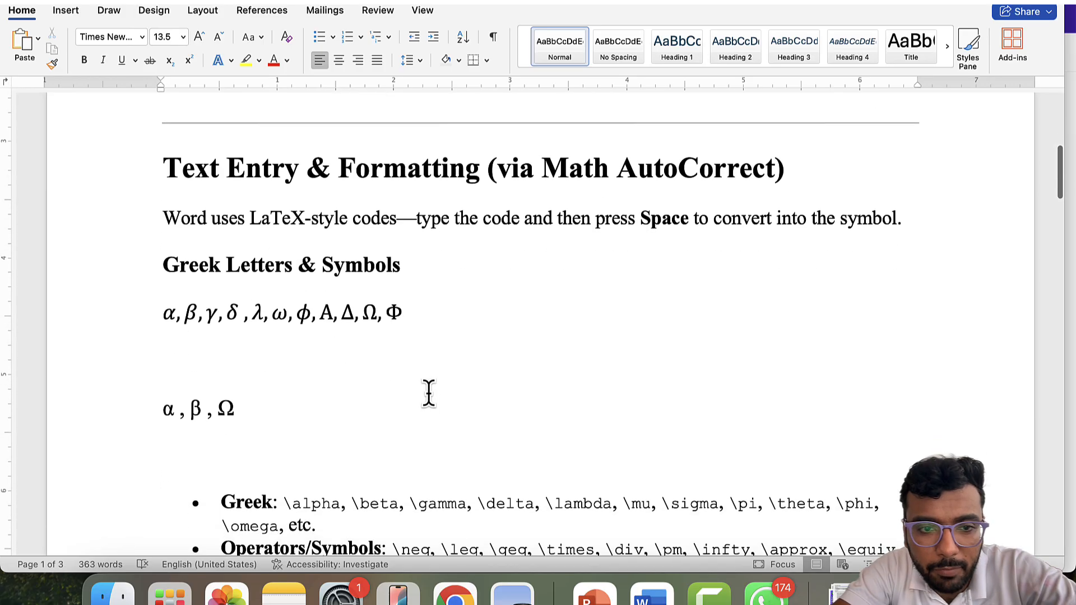
# - Delete the blank line between the Greek-letter equation and the α, β, Ω line
pyautogui.click(266, 314)
pyautogui.click(238, 414)
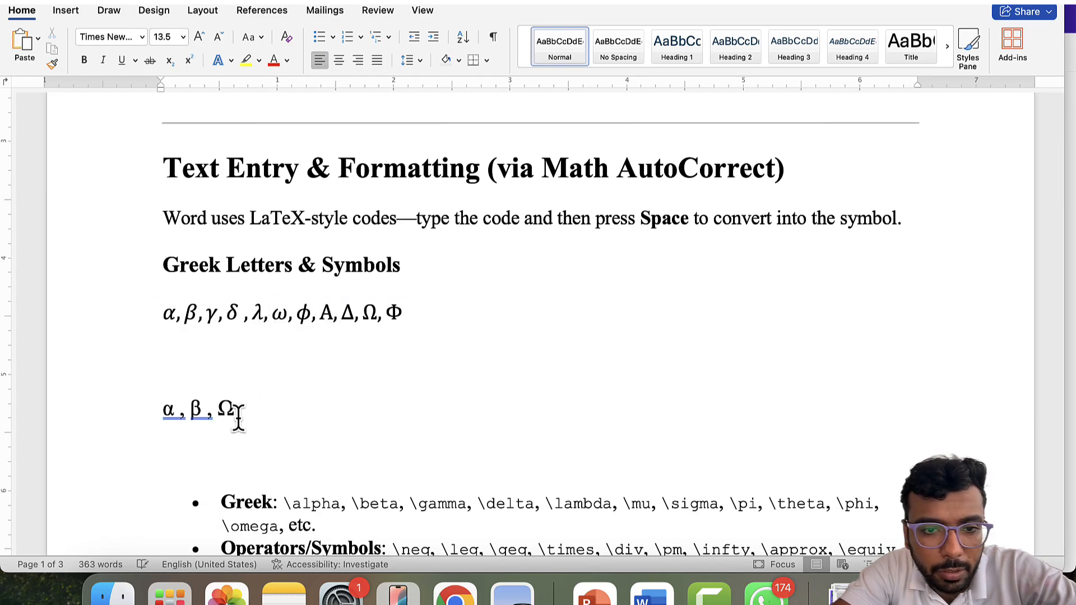
pyautogui.scroll(-2, 238, 416)
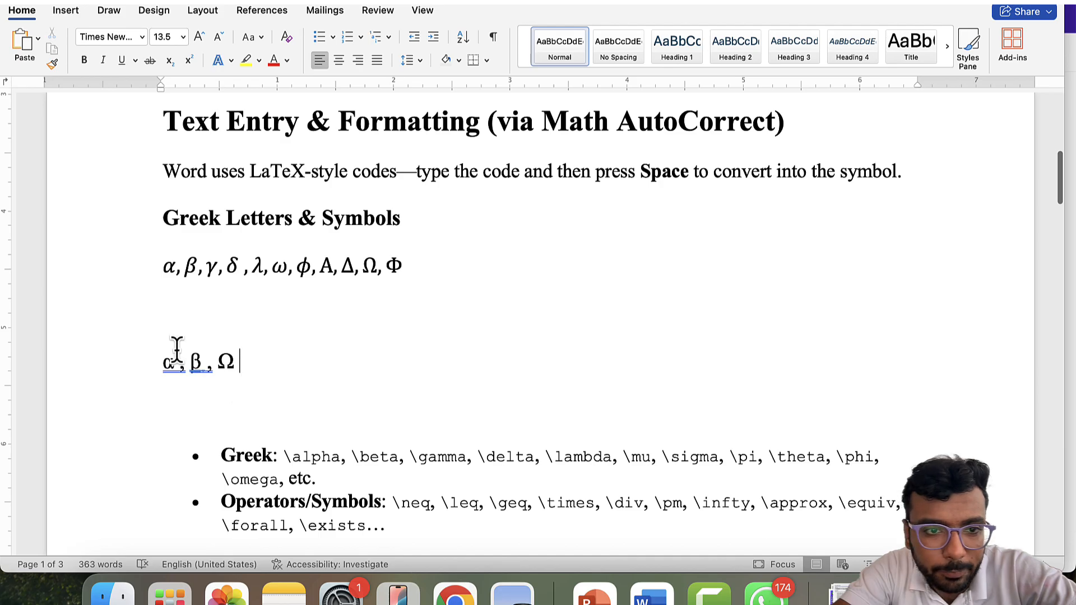
pyautogui.click(181, 312)
pyautogui.press('BackSpace')
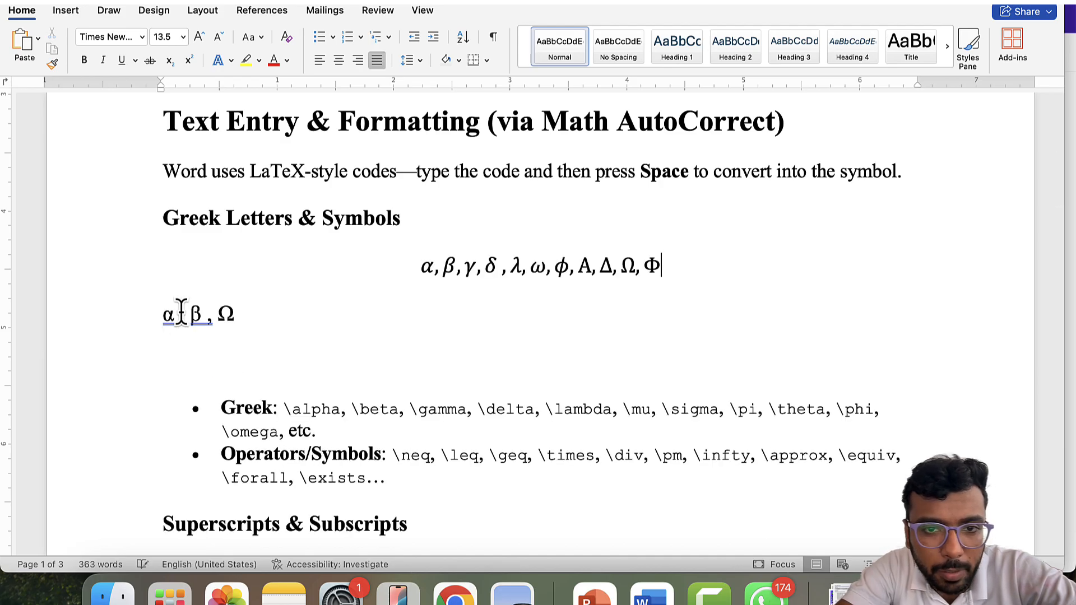
# - Re-left-align the Greek-letter equation with Cmd+L and move down below α, β, Ω
pyautogui.hotkey('shift', 'Up')
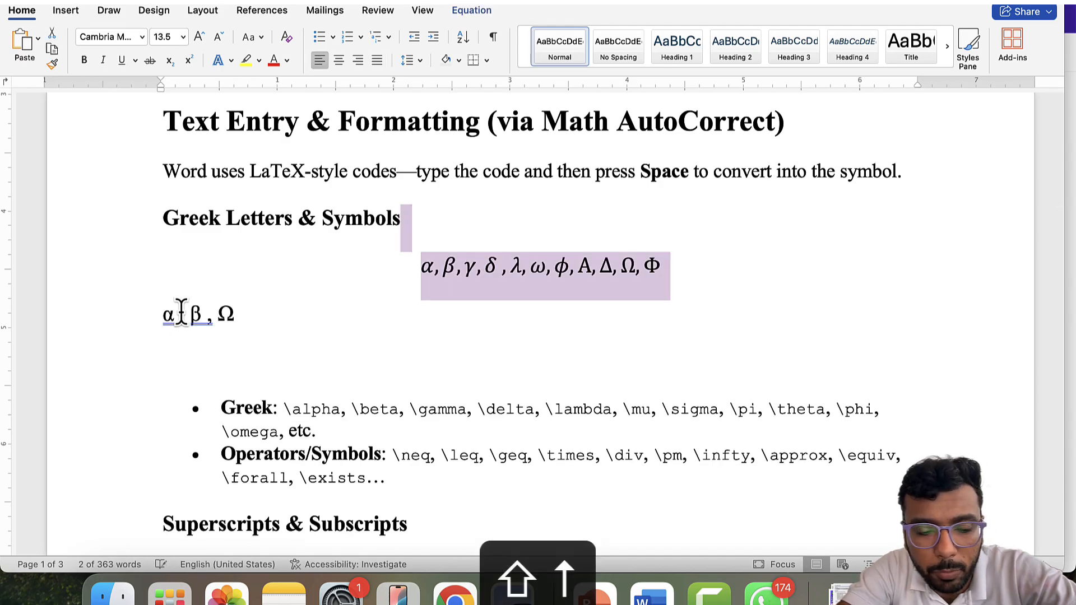
pyautogui.press('super+l')
pyautogui.press('Down')
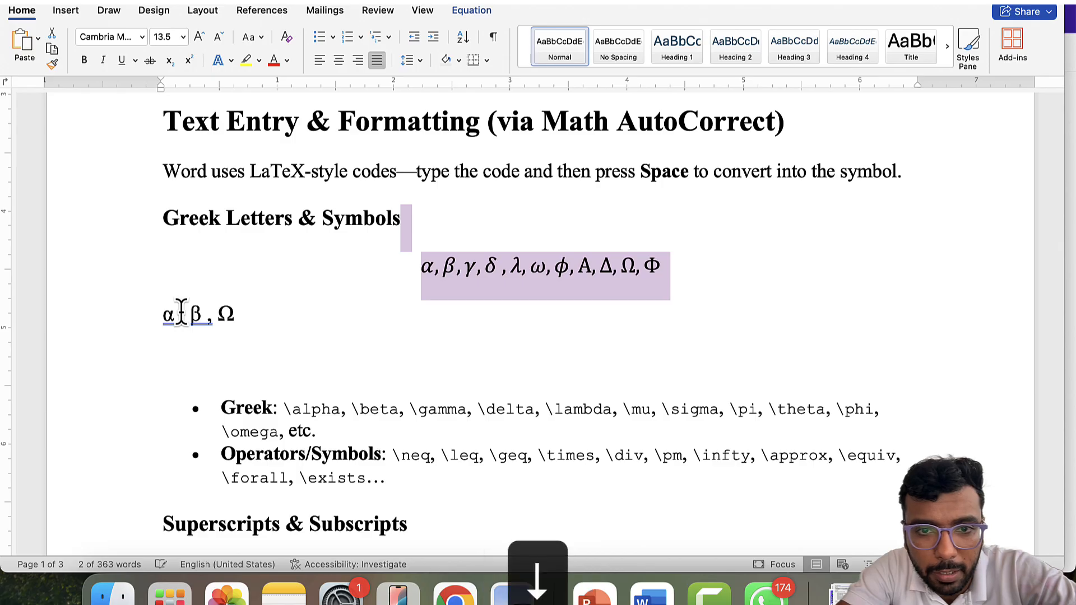
pyautogui.press('Up')
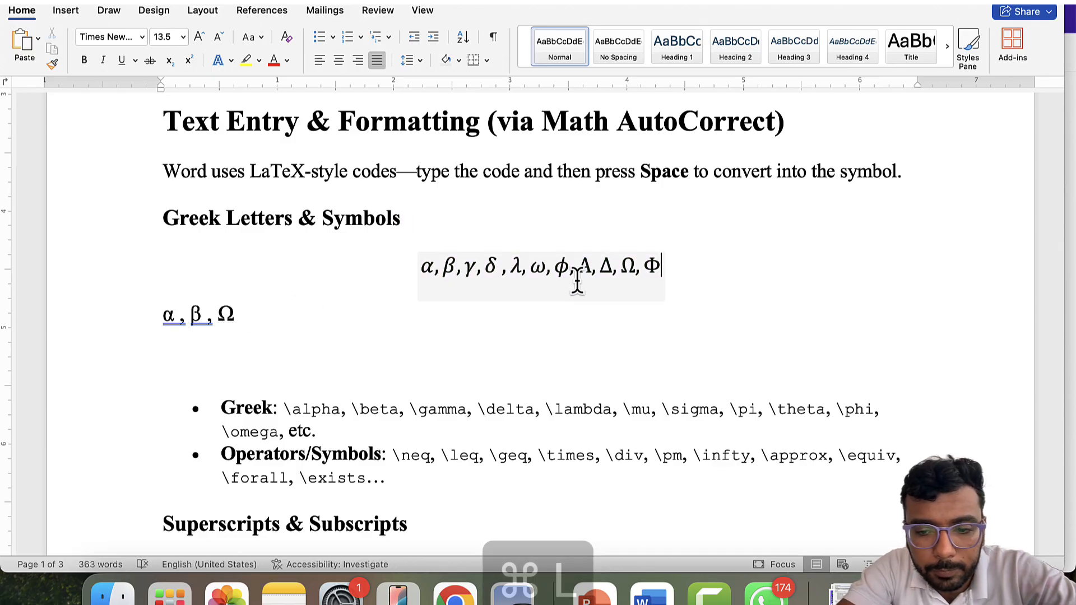
pyautogui.press('super+l')
pyautogui.press('Down')
pyautogui.press('Down')
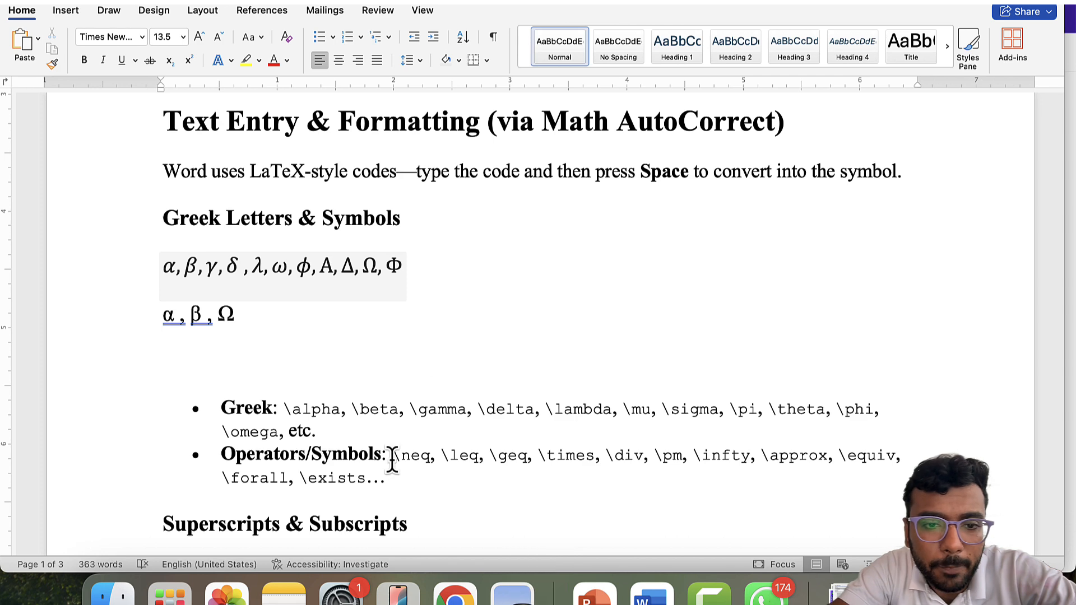
# - Type the operator codes \neq, \leq, \geq, × or *, \pm, \infty, \approx, \equiv, \forall, \exists as symbols
pyautogui.scroll(-2, 393, 461)
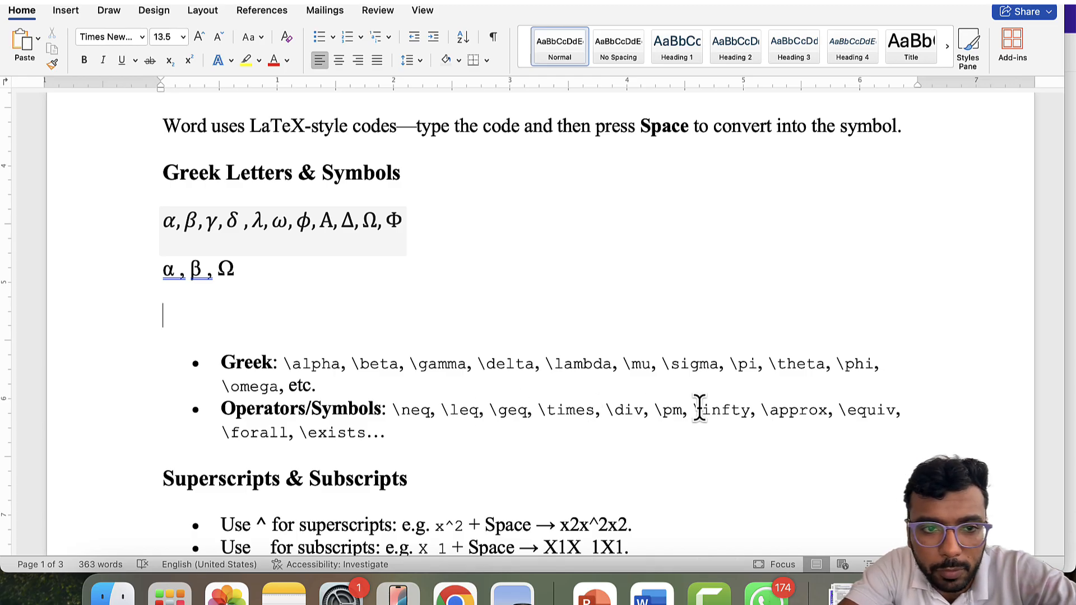
pyautogui.write('\\')
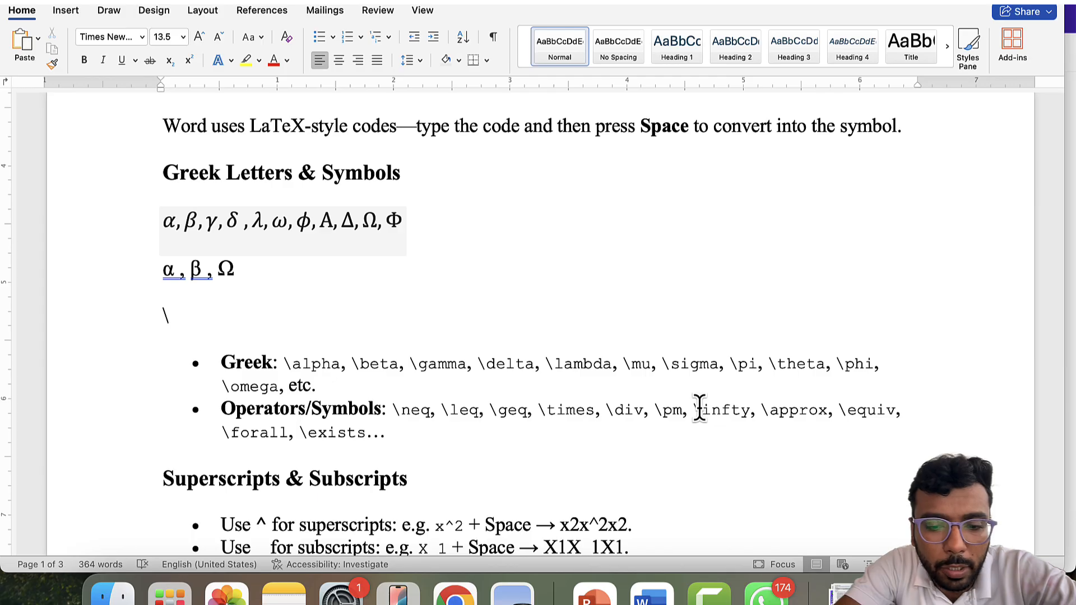
pyautogui.write('ne')
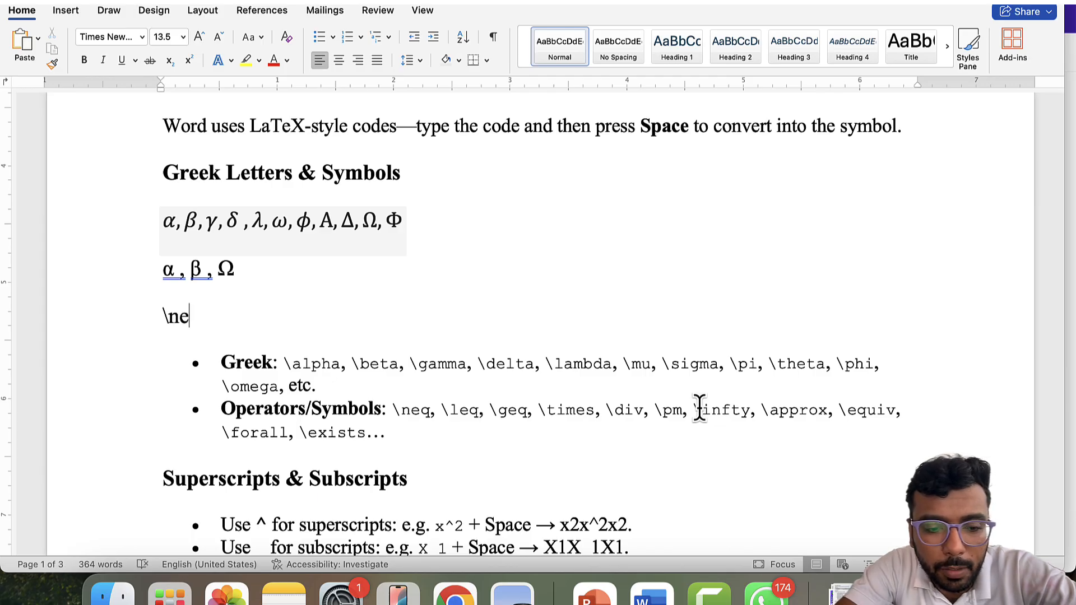
pyautogui.write('q')
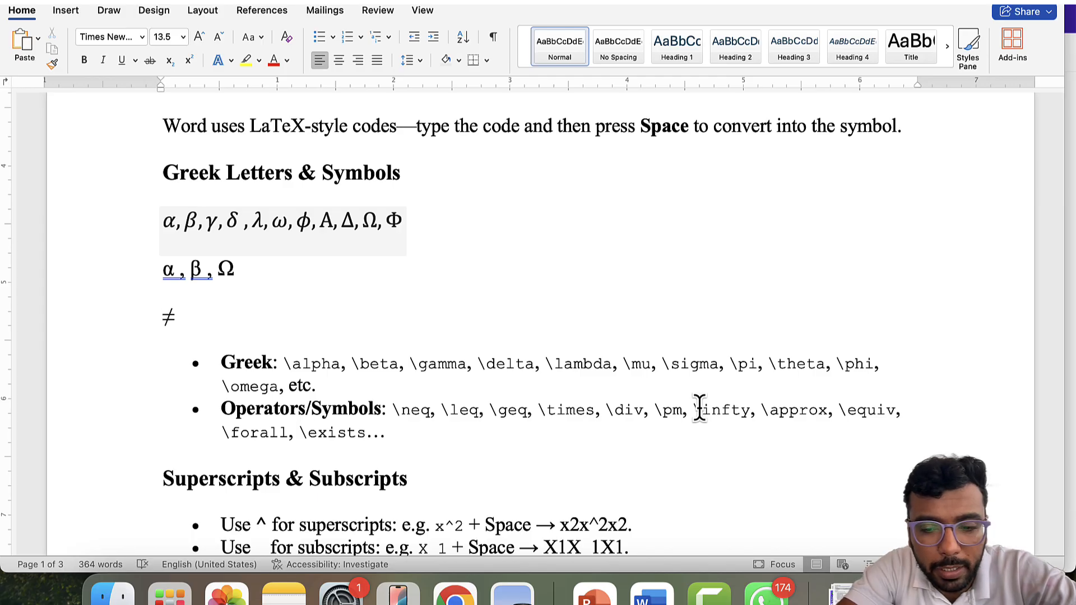
pyautogui.write(' , \\')
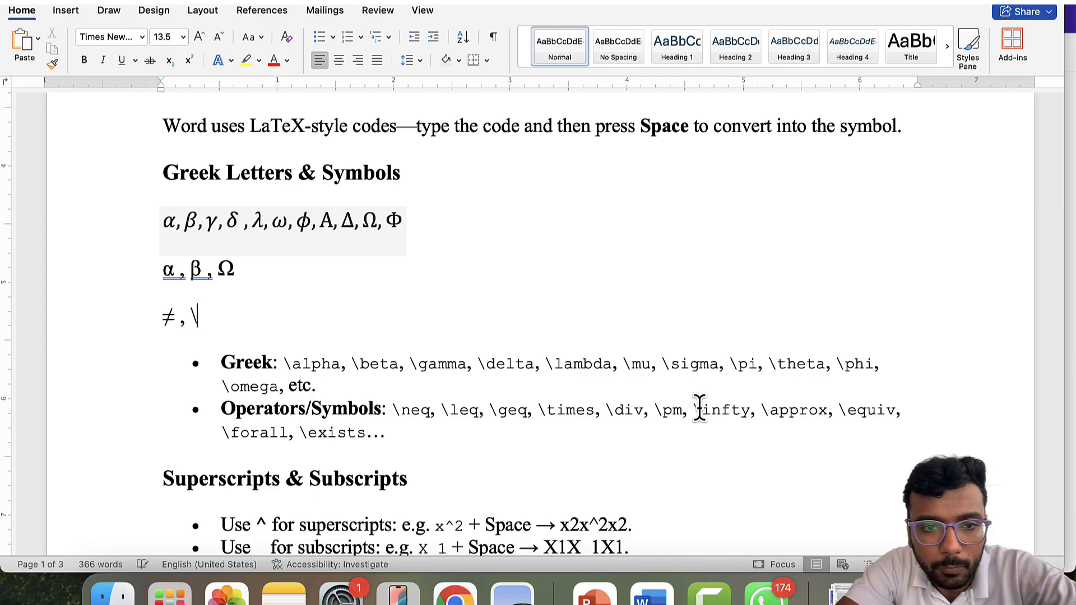
pyautogui.write('le')
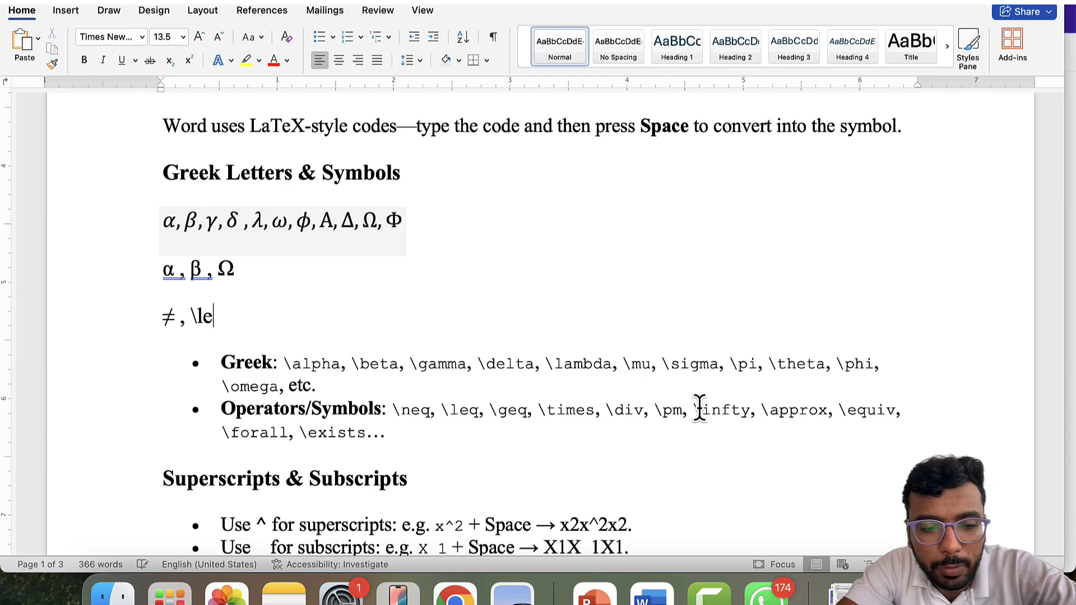
pyautogui.write('q , ')
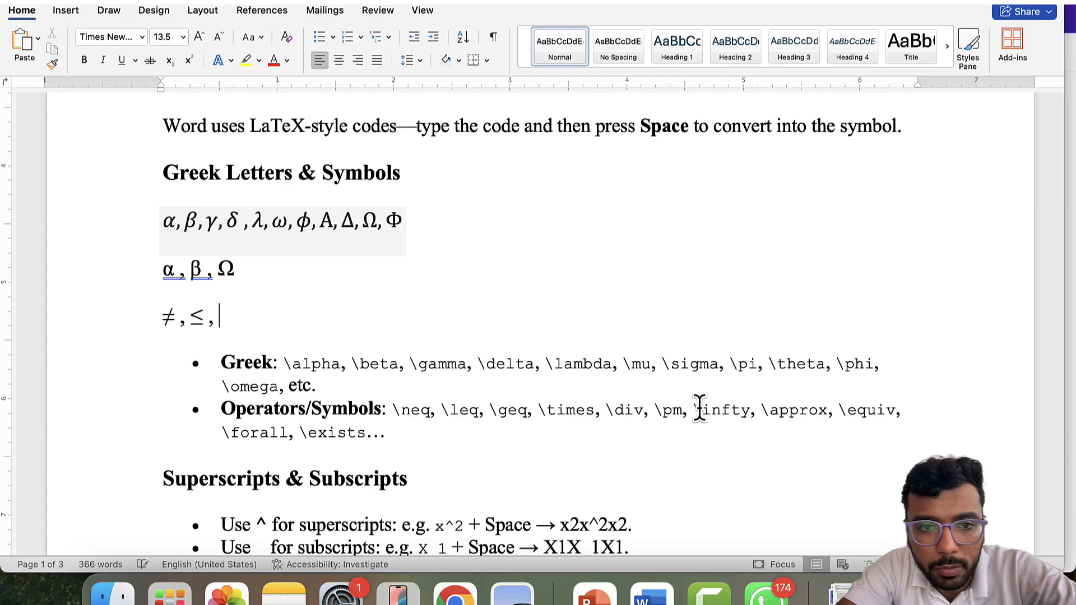
pyautogui.write('\\geq')
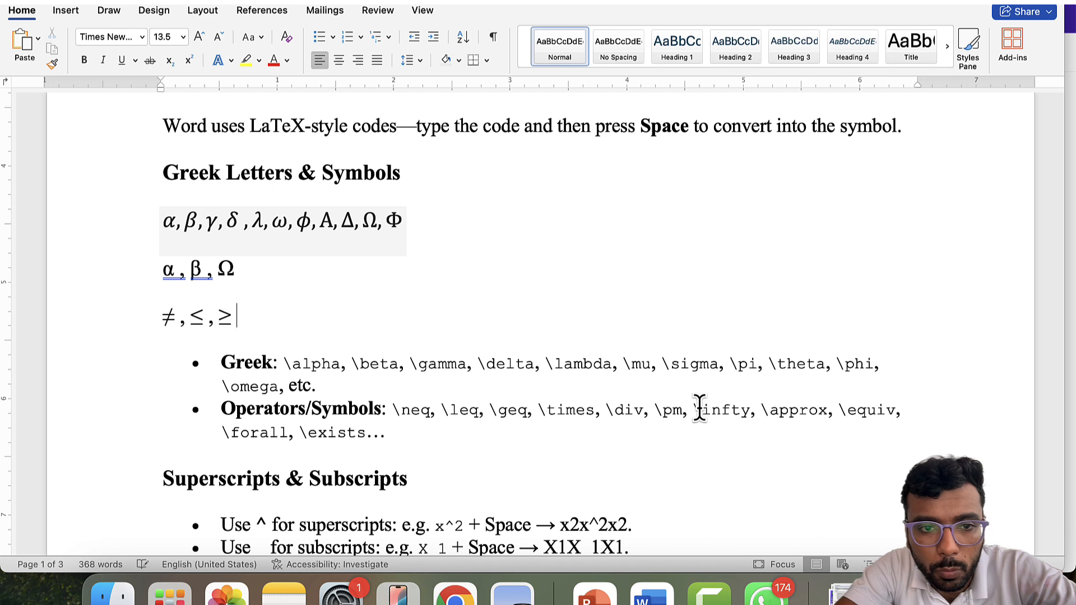
pyautogui.write(' ,')
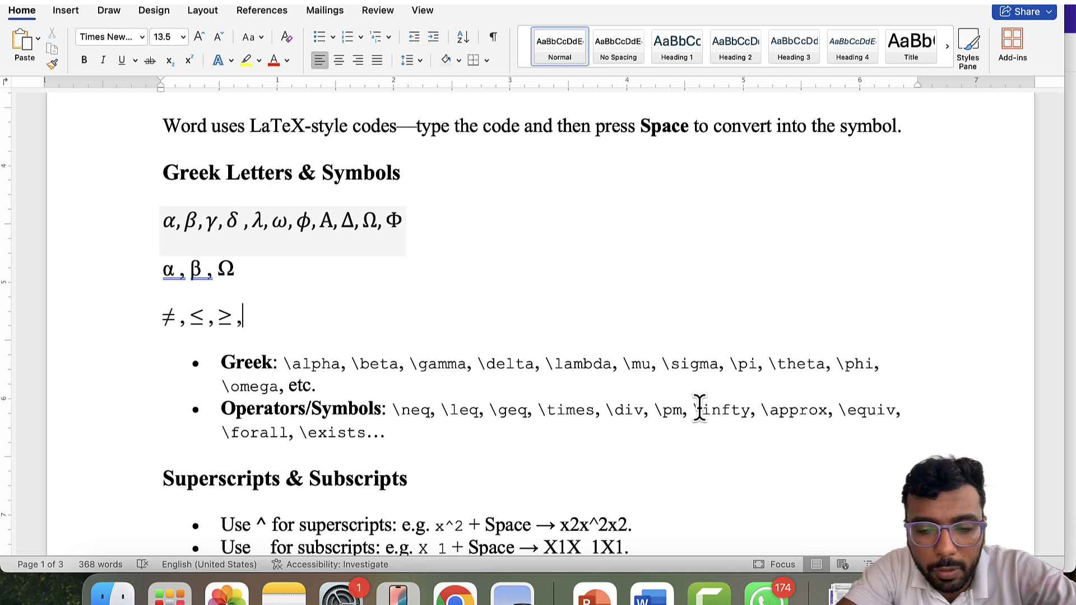
pyautogui.write(' \\times ')
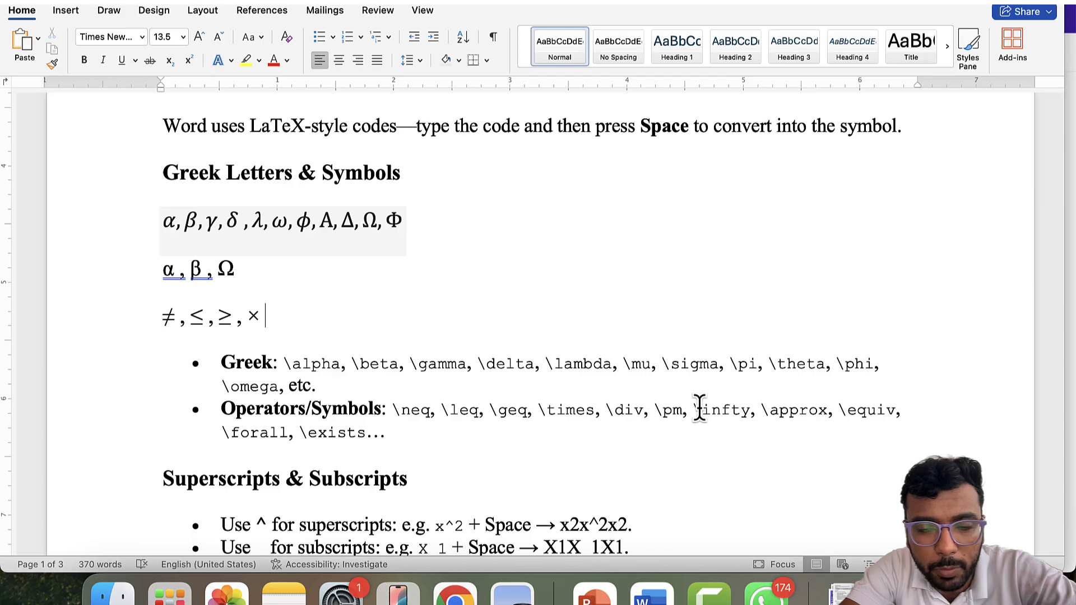
pyautogui.write('or ')
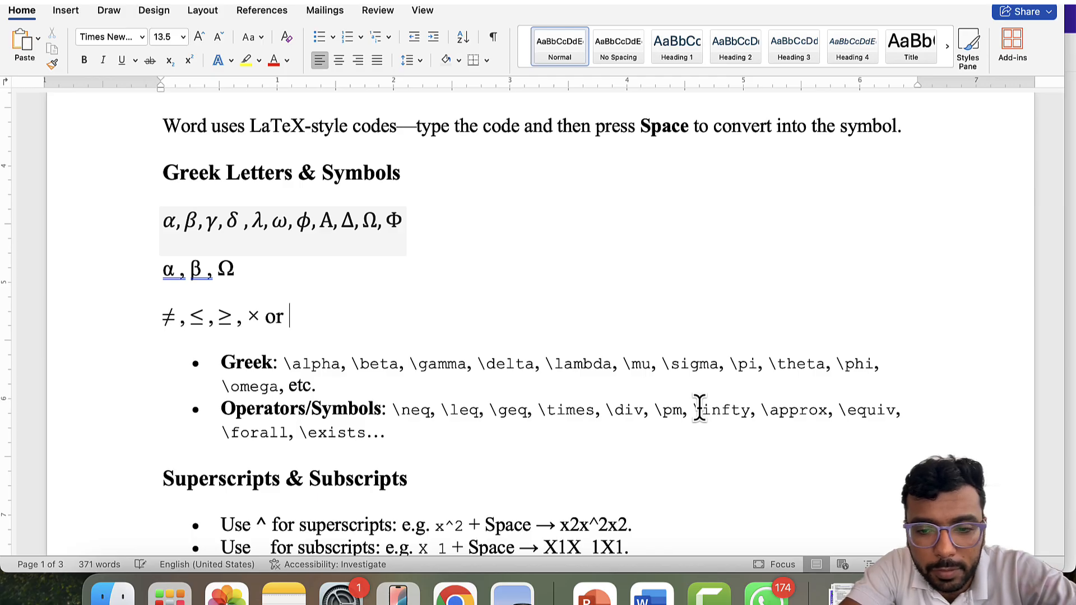
pyautogui.write('*,')
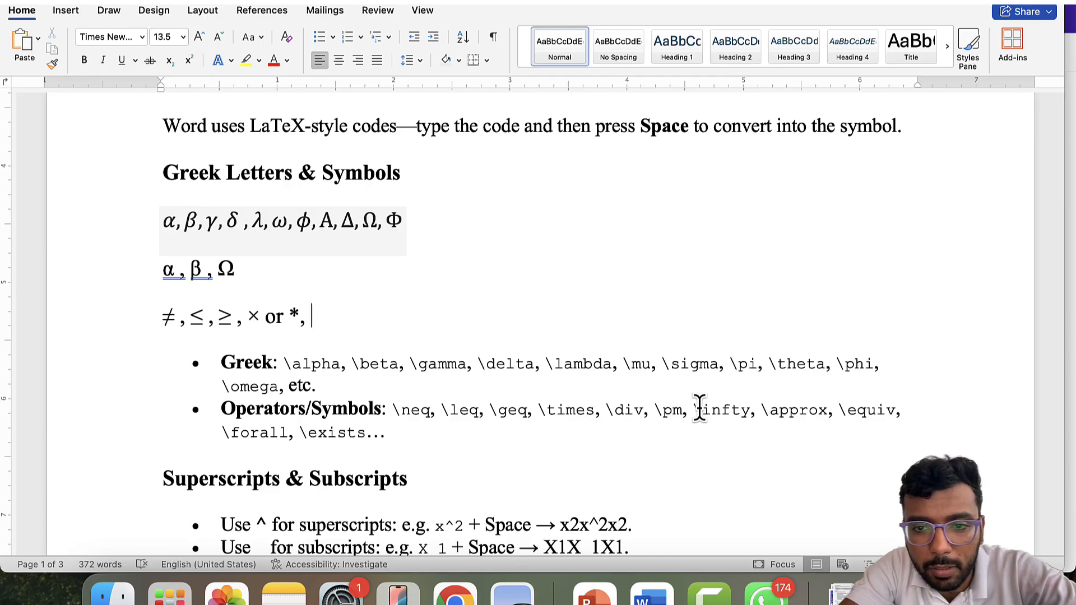
pyautogui.write('\\o')
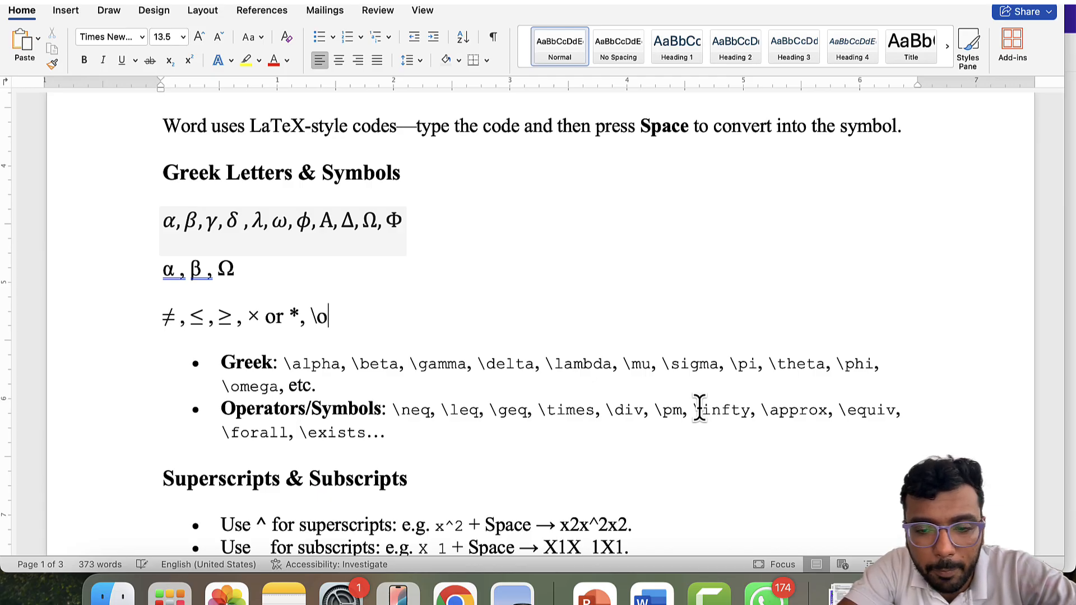
pyautogui.press('BackSpace')
pyautogui.write('pmn')
pyautogui.press('BackSpace')
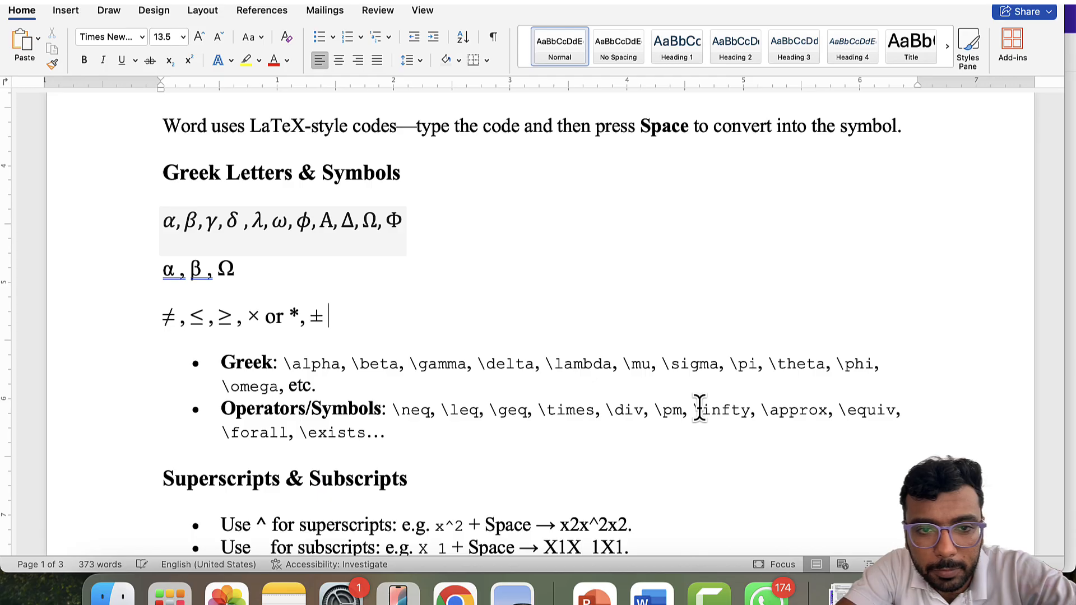
pyautogui.write(', ')
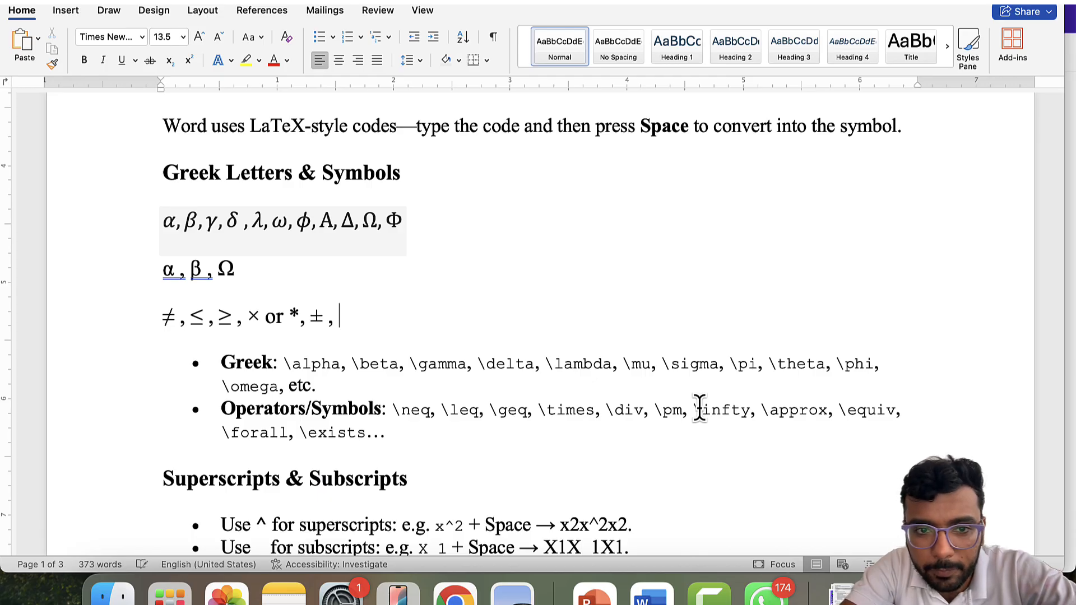
pyautogui.write('\\in')
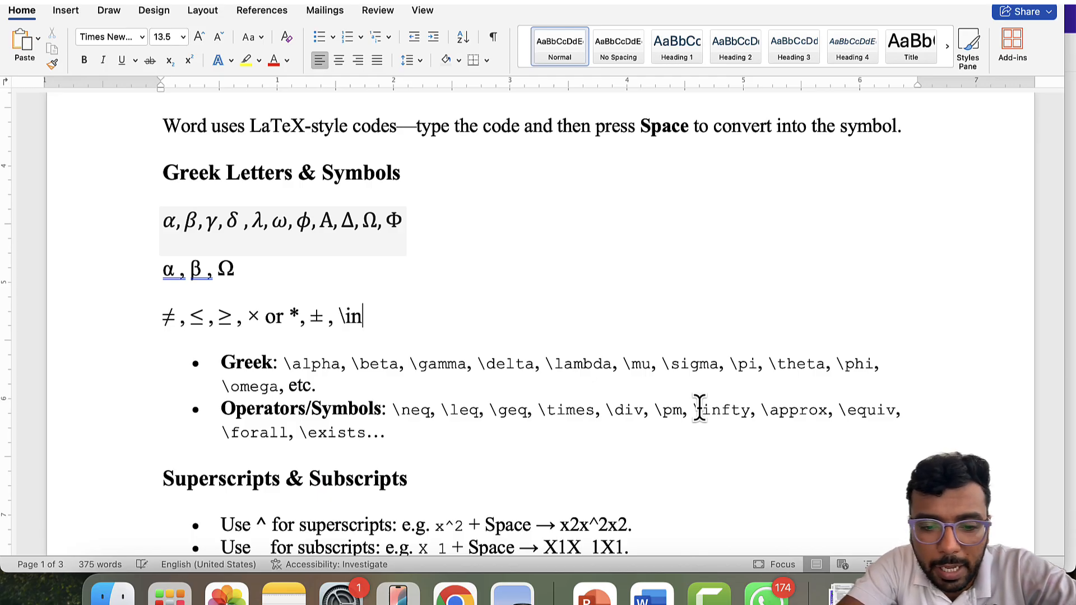
pyautogui.write('fty ')
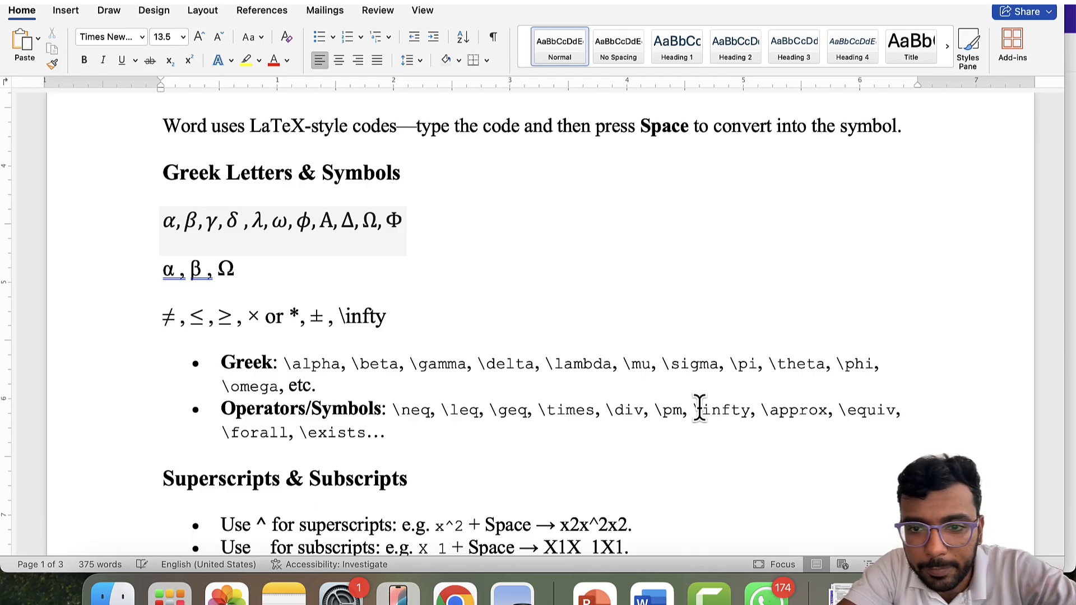
pyautogui.write(', ')
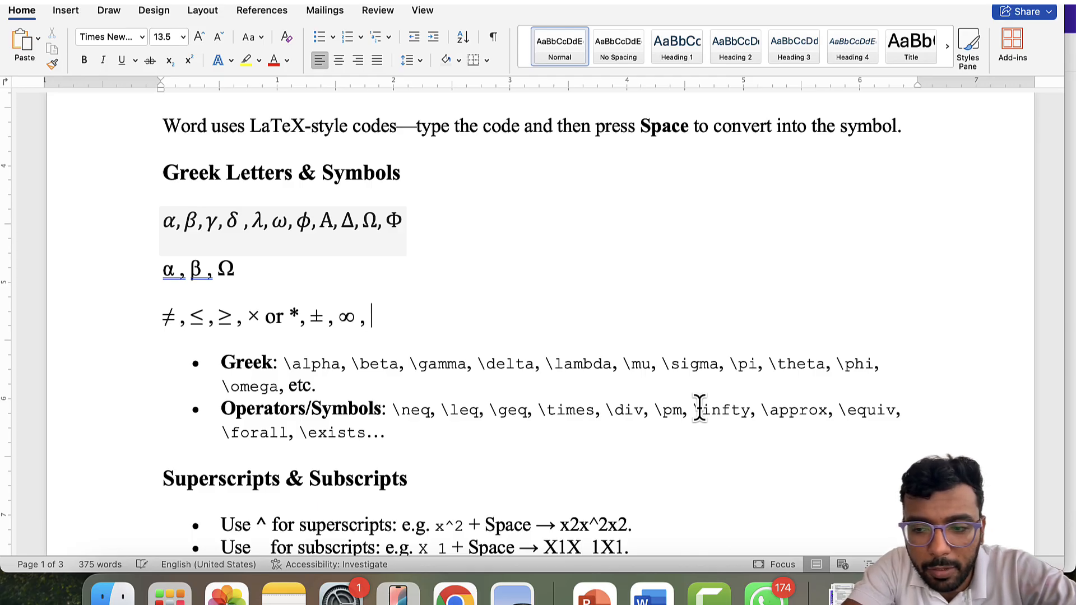
pyautogui.write('\\approx ')
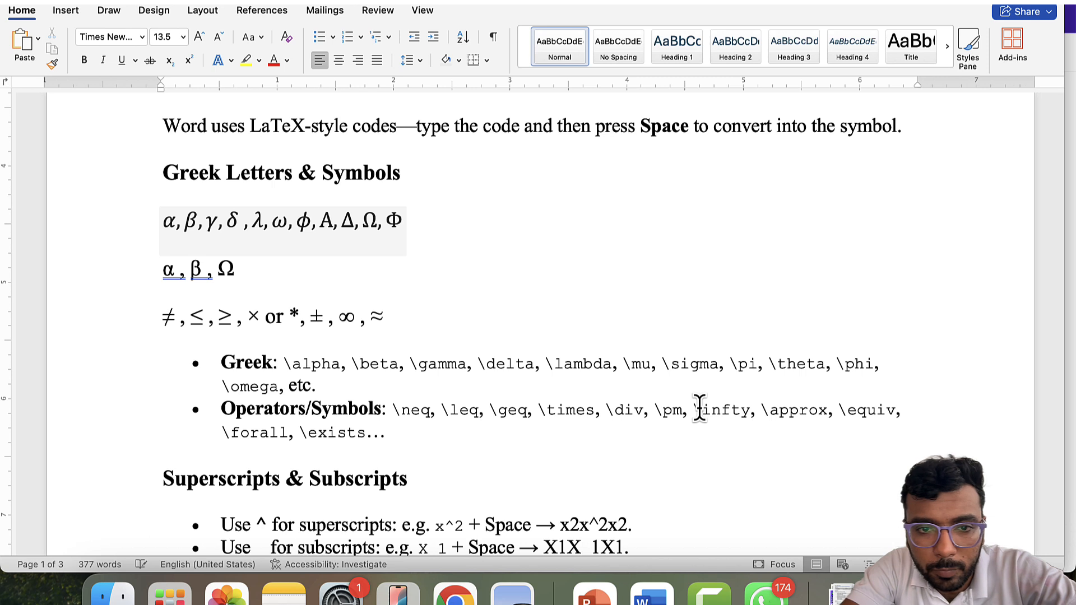
pyautogui.write(', \\')
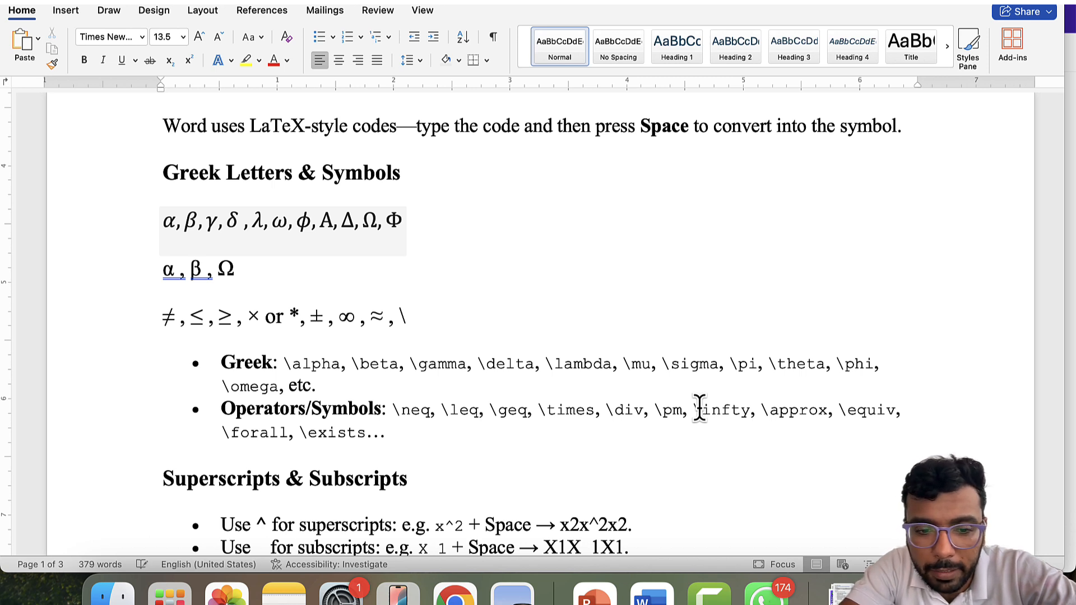
pyautogui.write('equi')
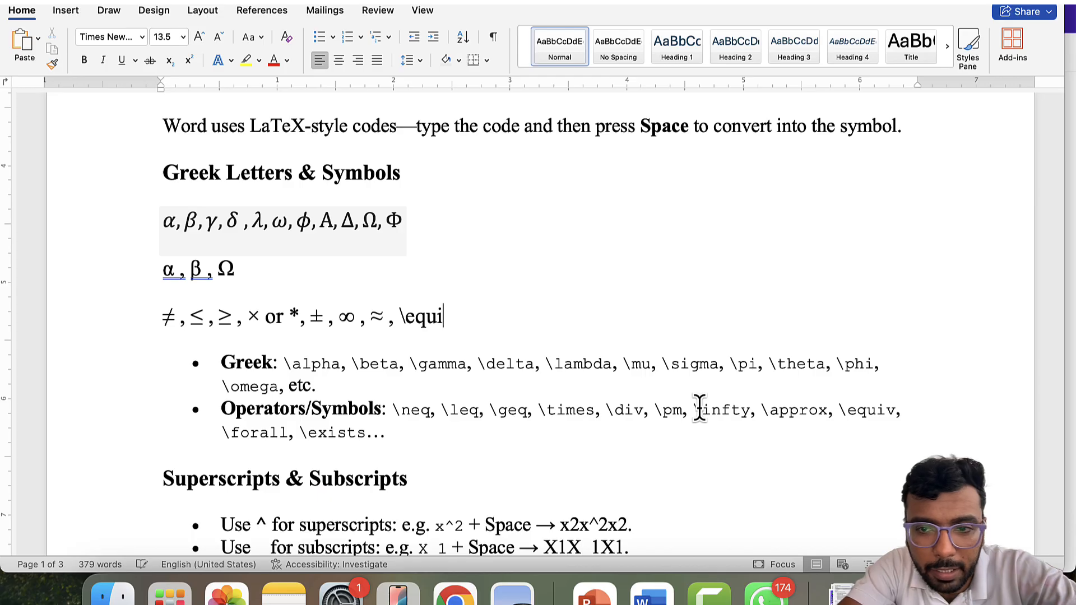
pyautogui.write('v ')
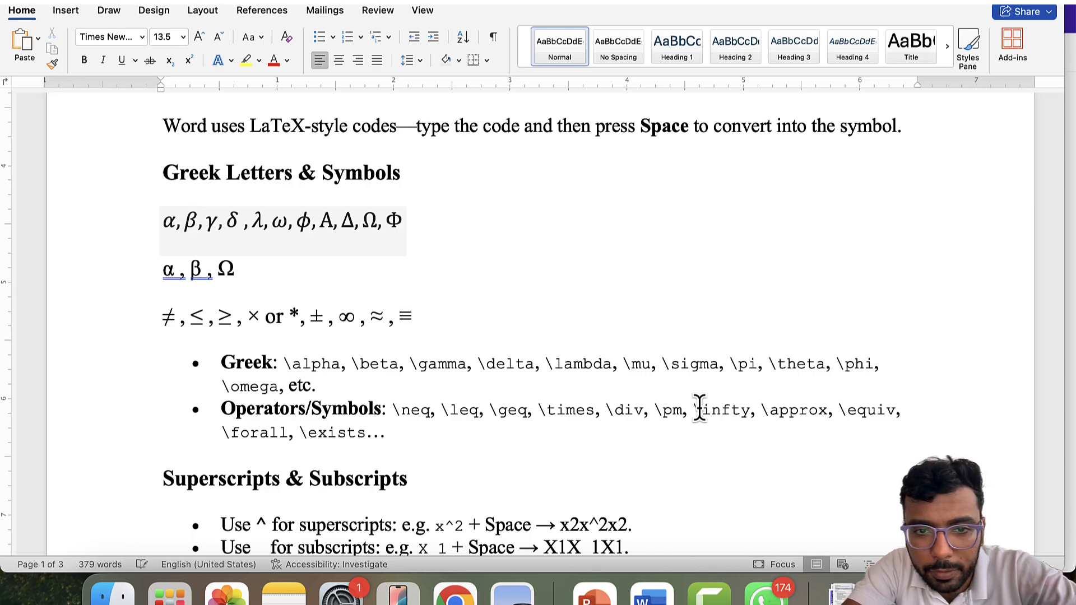
pyautogui.write(', ')
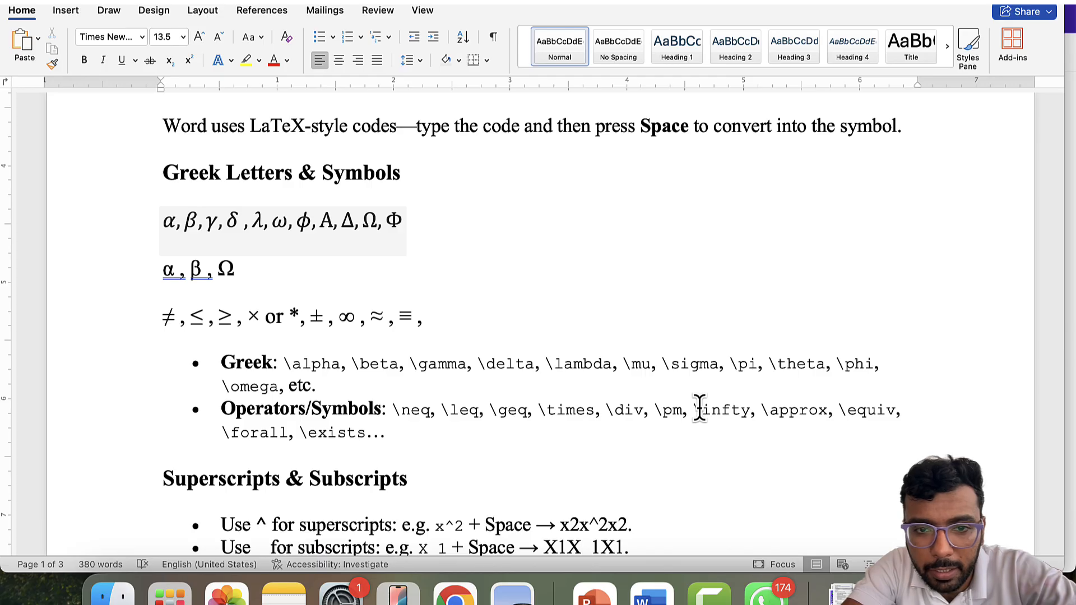
pyautogui.write('\\for')
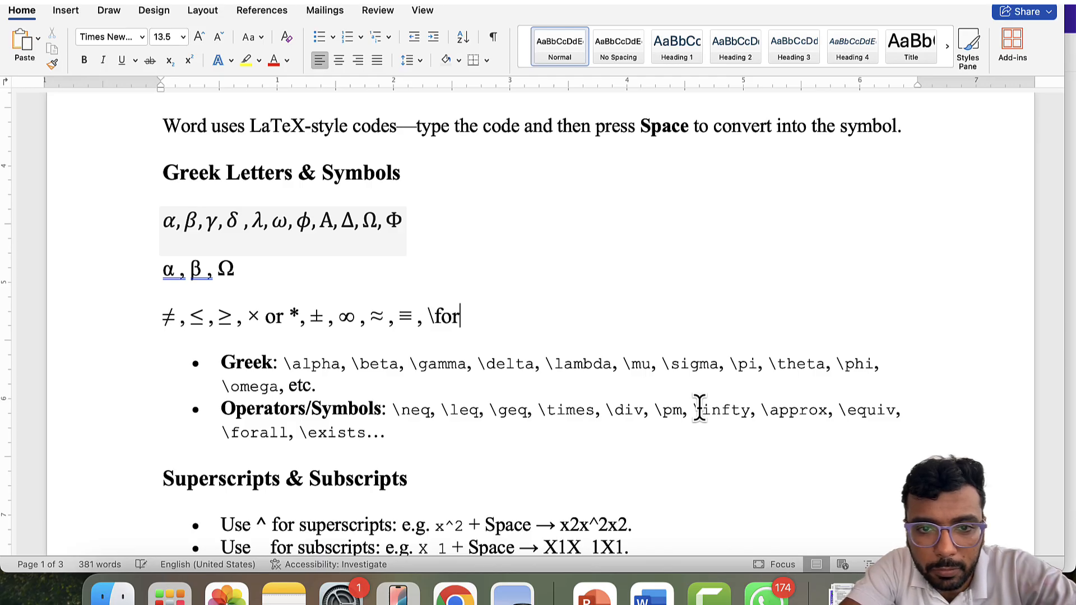
pyautogui.write('all , ')
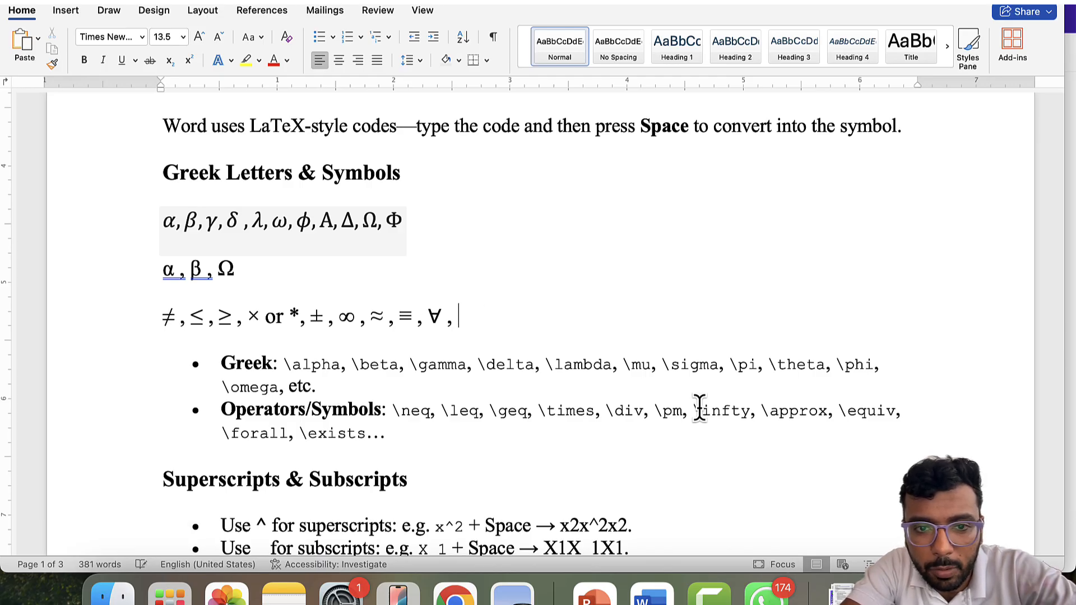
pyautogui.write('\\exists')
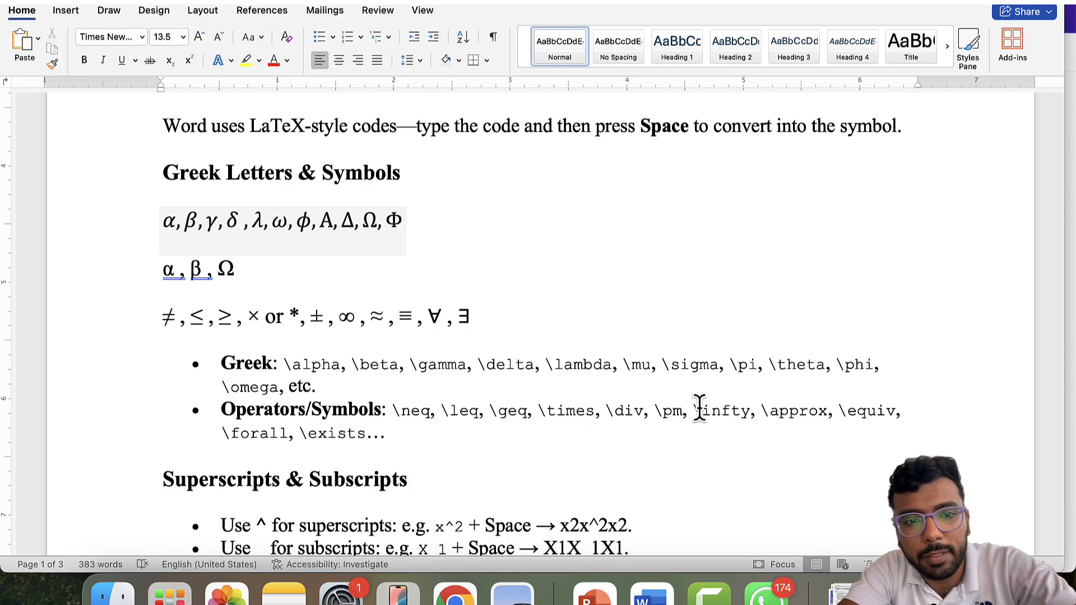
# - On the blank line below the bullets, erase the plain-text x^2 tries and insert an empty equation
pyautogui.scroll(-2, 689, 398)
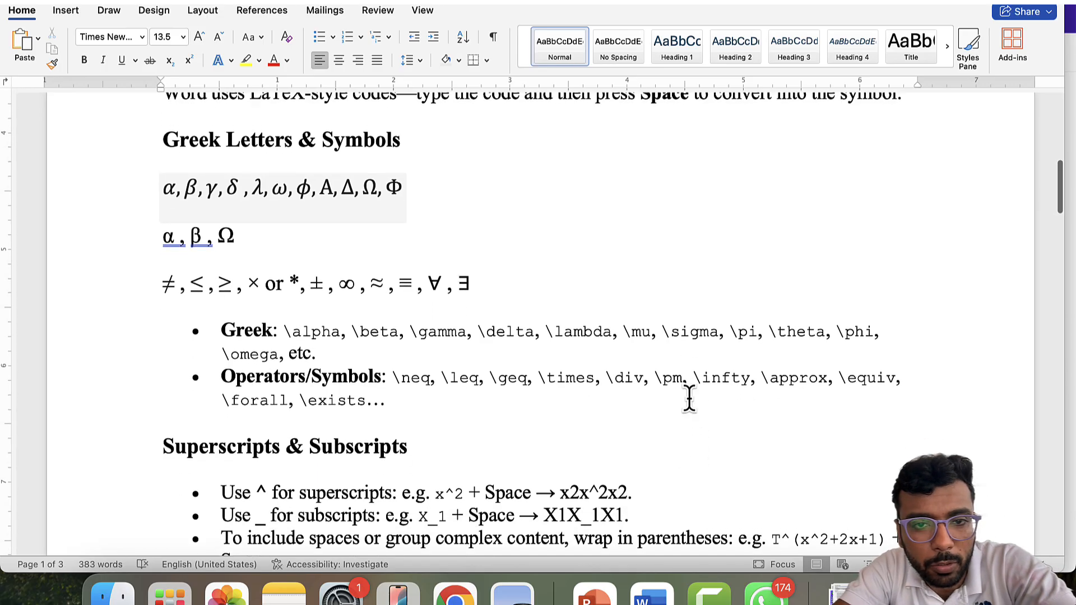
pyautogui.scroll(1, 690, 396)
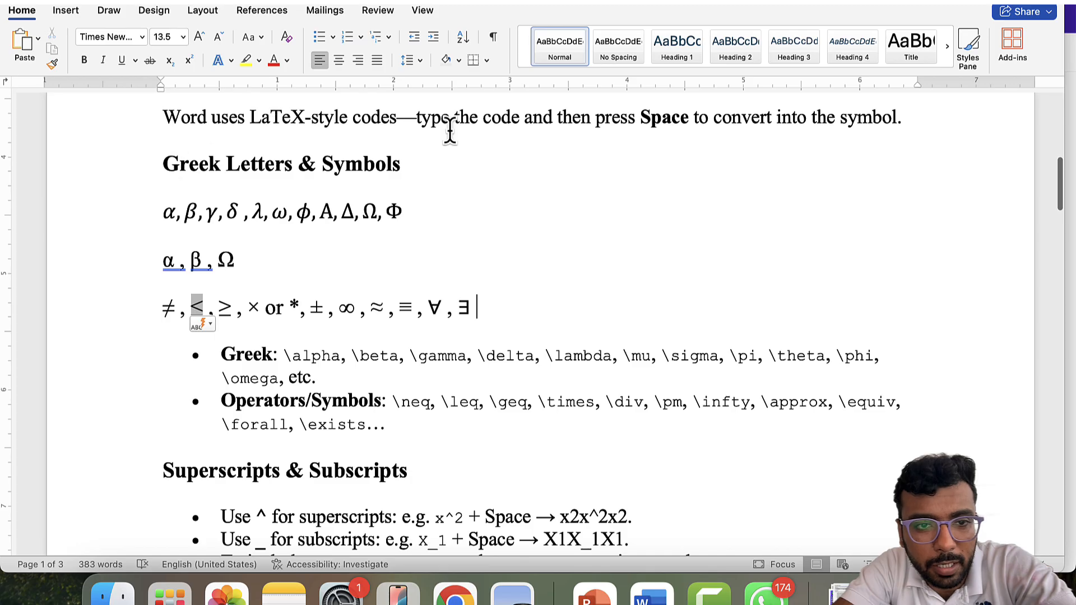
pyautogui.scroll(-5, 452, 281)
pyautogui.click(403, 367)
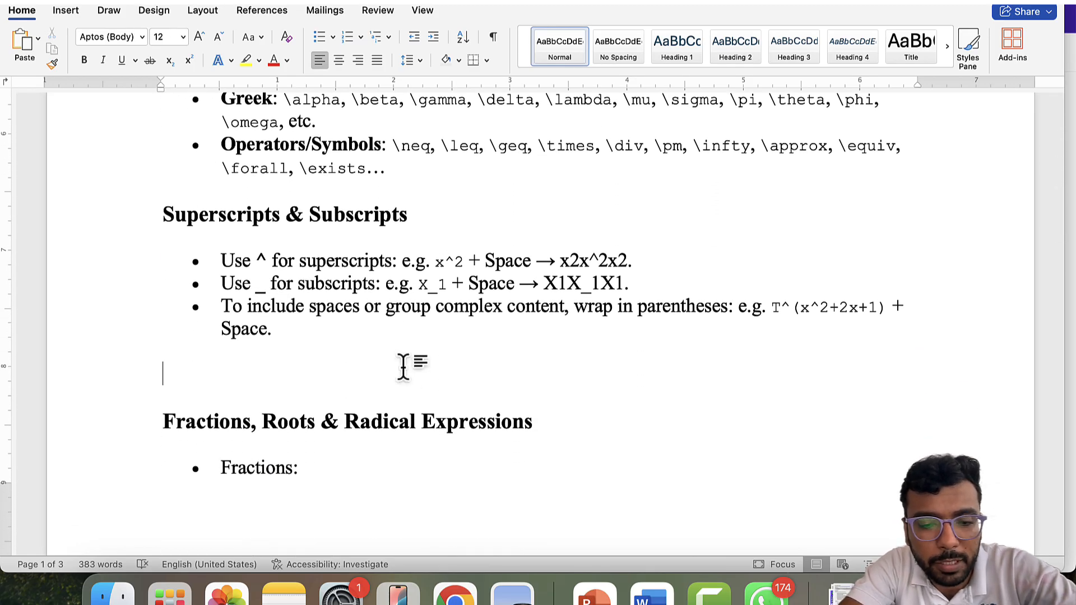
pyautogui.write('x')
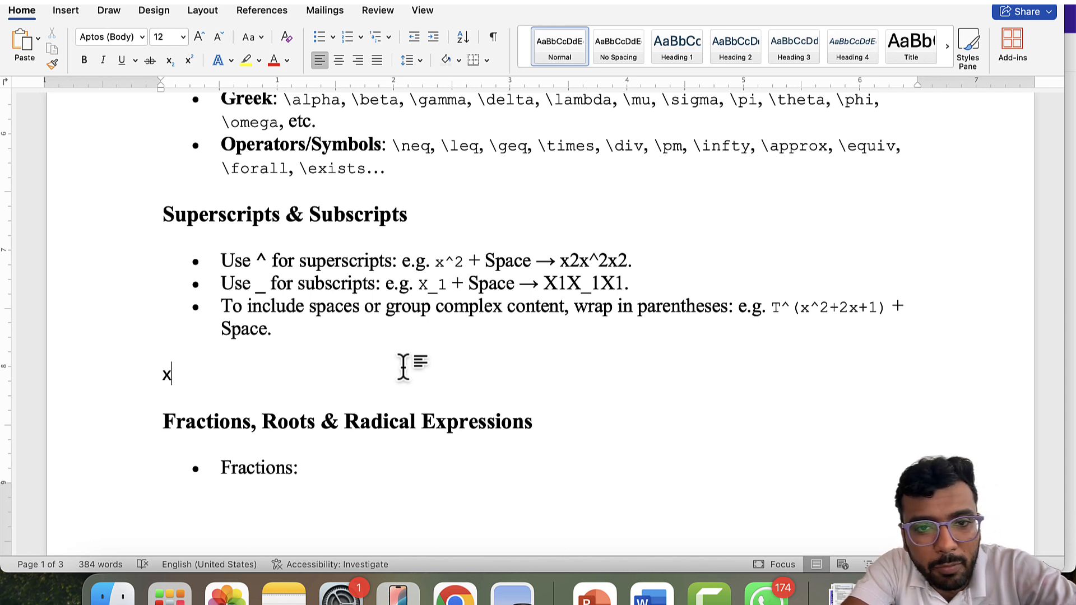
pyautogui.write('^')
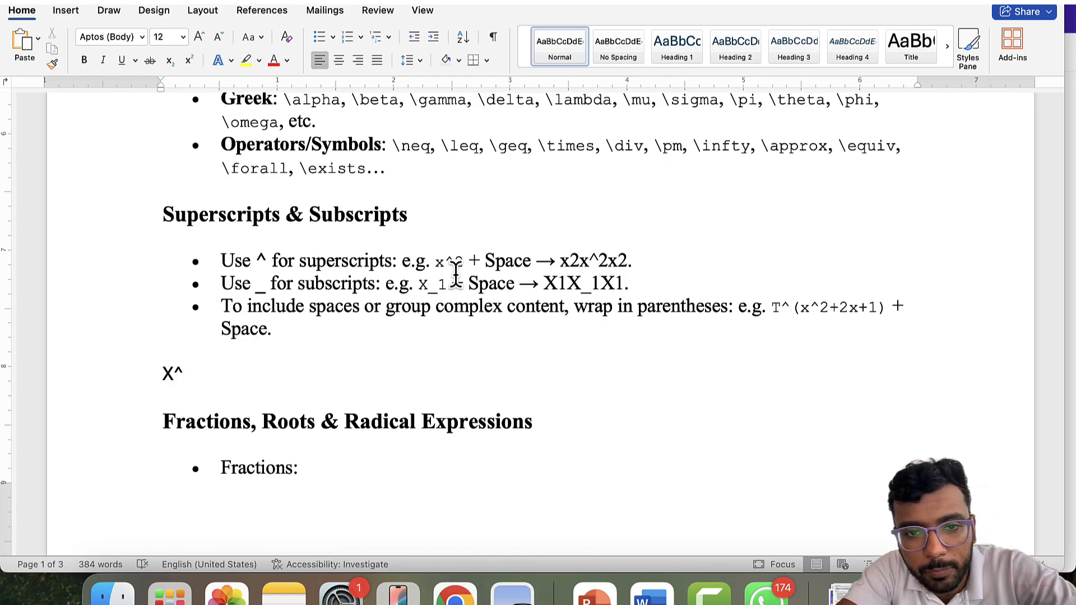
pyautogui.write('2')
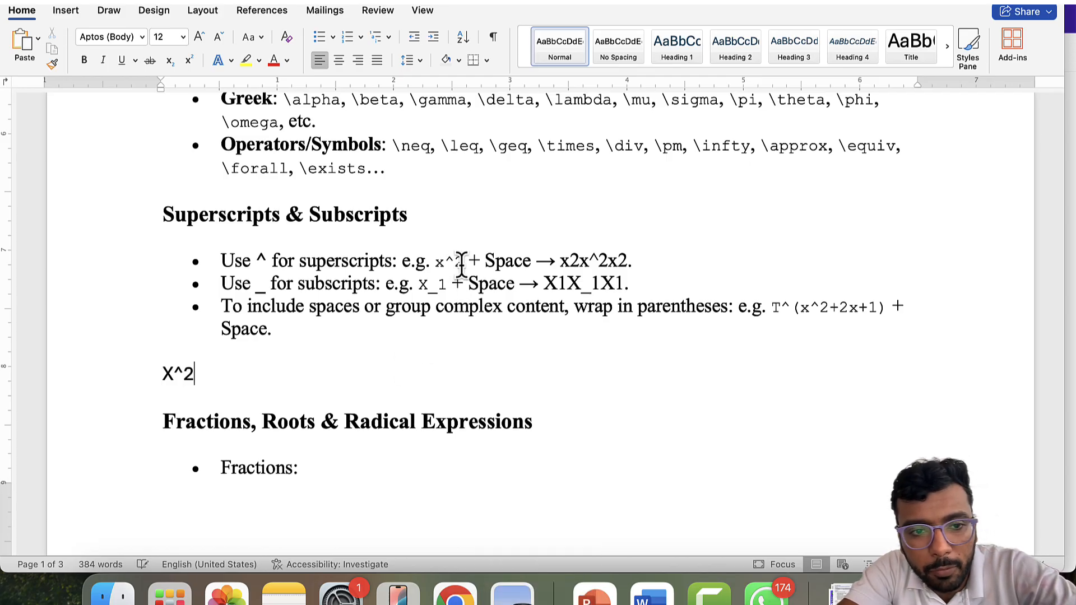
pyautogui.press('BackSpace')
pyautogui.press('BackSpace')
pyautogui.press('BackSpace')
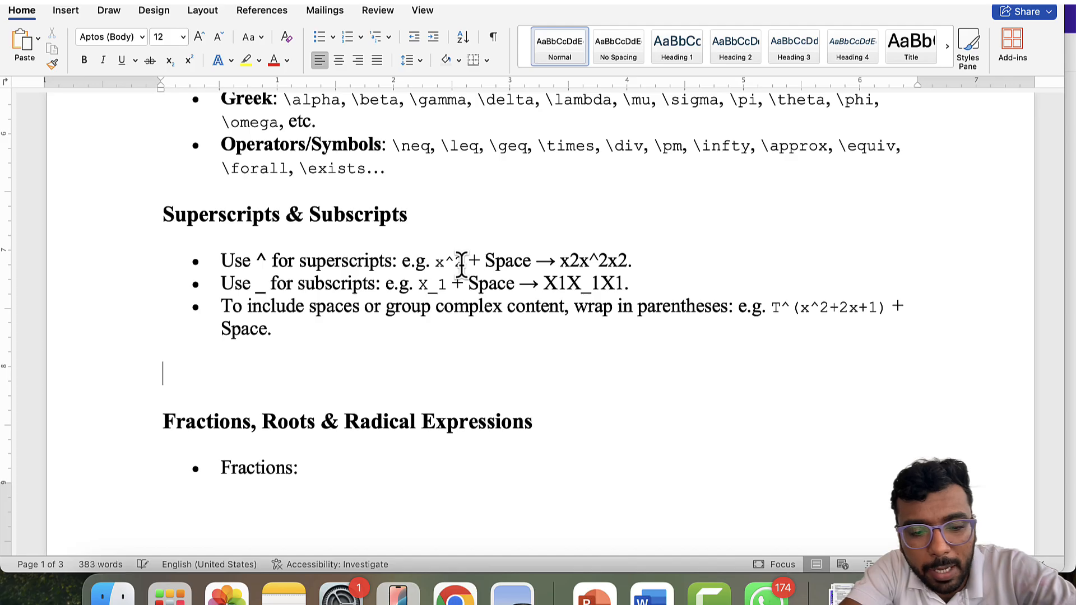
pyautogui.write('x^2')
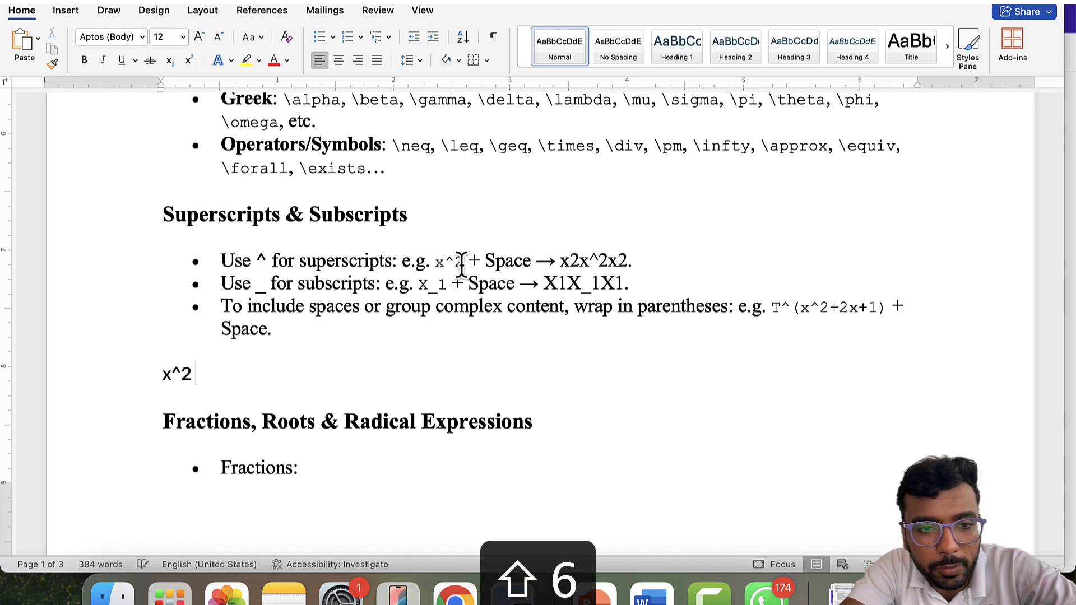
pyautogui.press('BackSpace')
pyautogui.press('BackSpace')
pyautogui.press('BackSpace')
pyautogui.press('BackSpace')
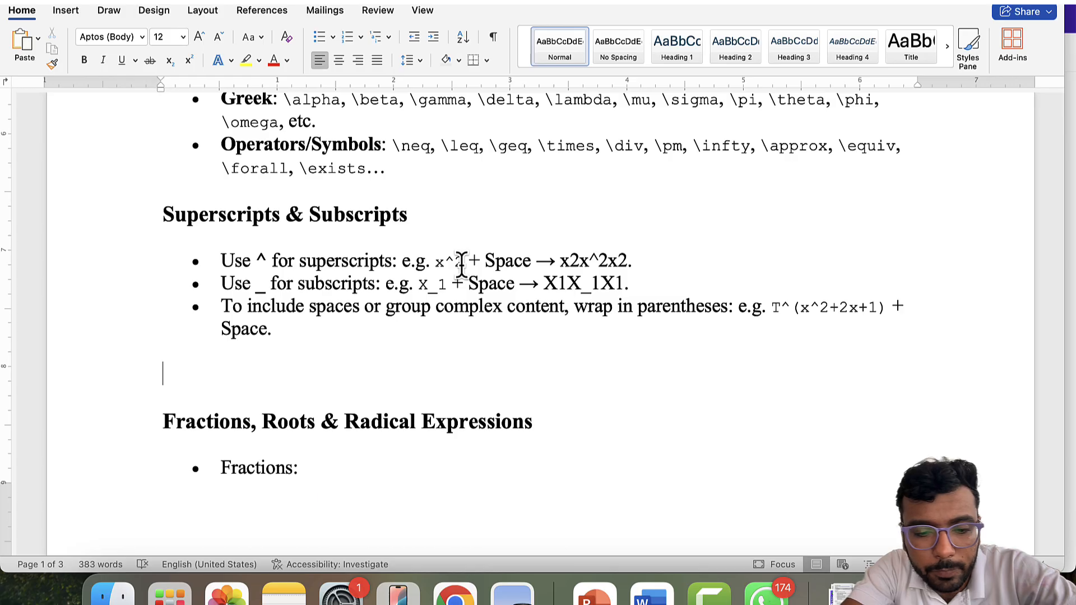
pyautogui.write('x^2')
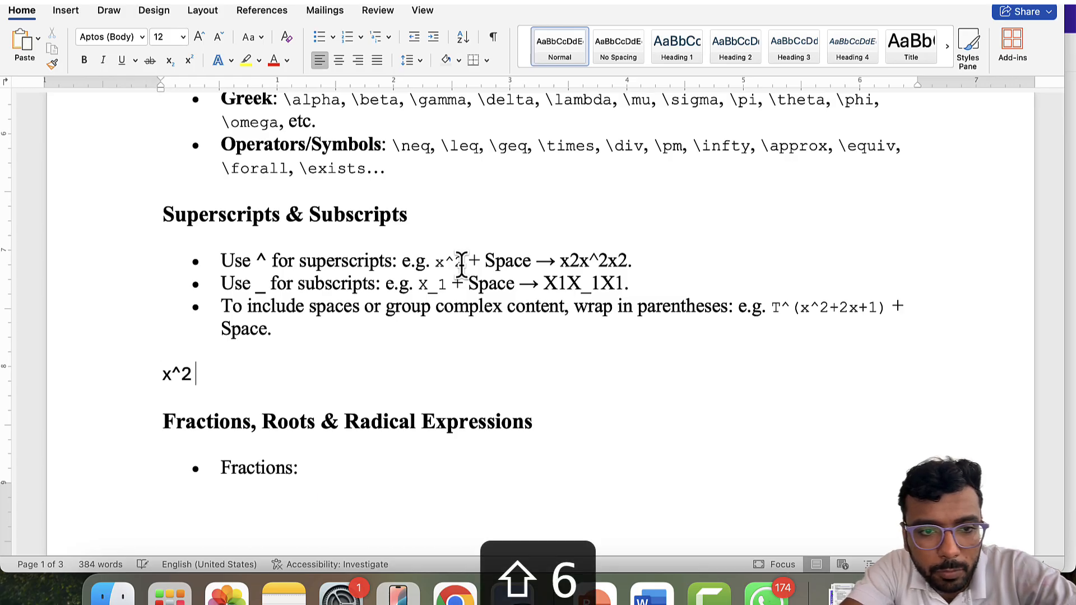
pyautogui.write(' y')
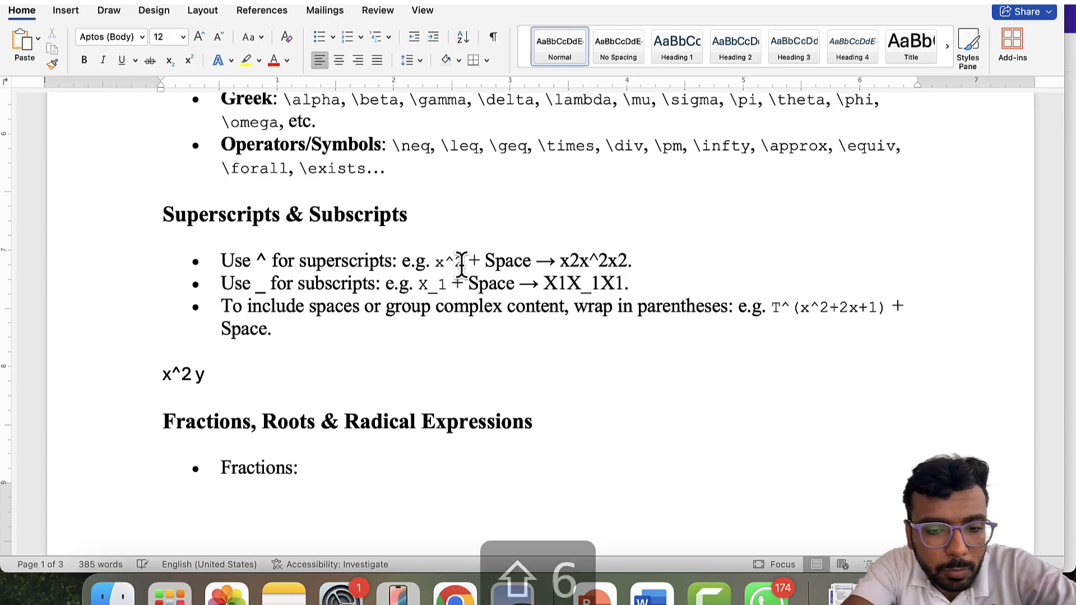
pyautogui.write('^3')
pyautogui.press('BackSpace')
pyautogui.press('BackSpace')
pyautogui.press('BackSpace')
pyautogui.press('BackSpace')
pyautogui.press('BackSpace')
pyautogui.press('BackSpace')
pyautogui.press('BackSpace')
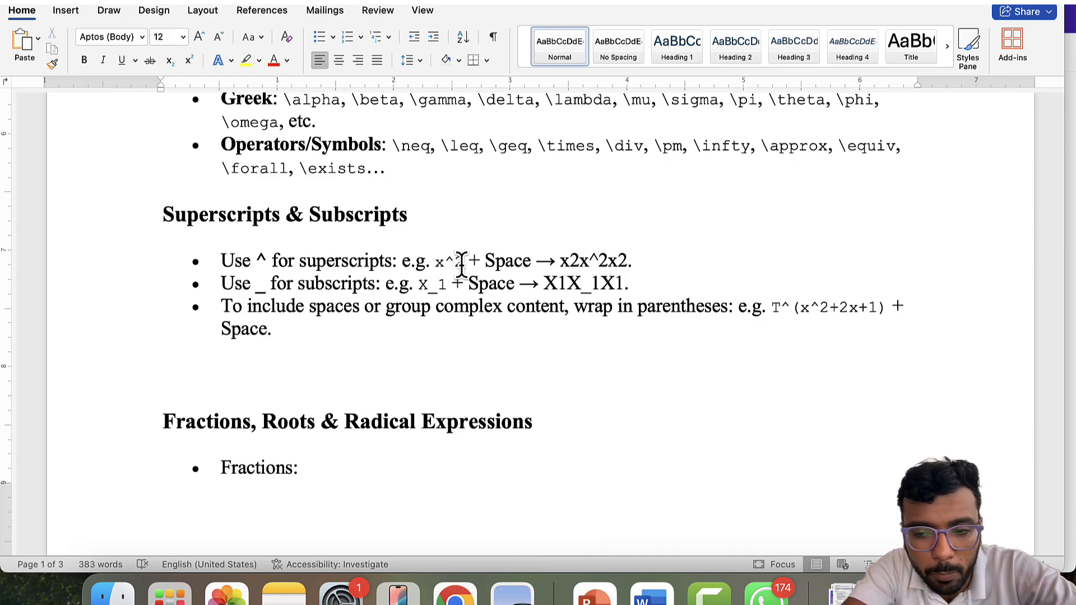
pyautogui.hotkey('ctrl', '=')
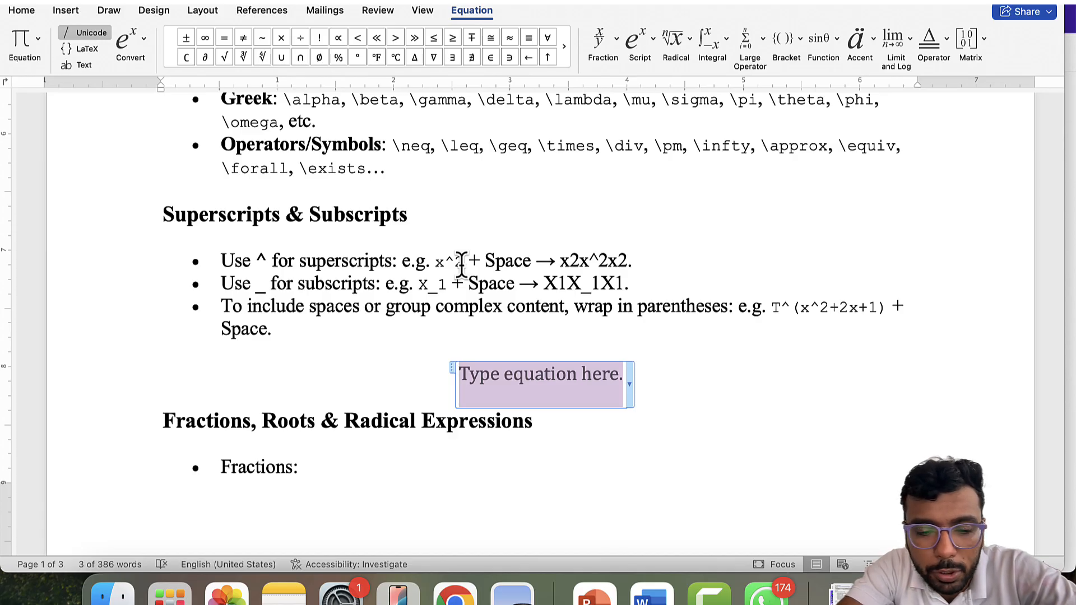
# - Enter x^2+3x^3+4y^2 in the equation so it builds x² + 3x³ + 4y²
pyautogui.write('x^2 ')
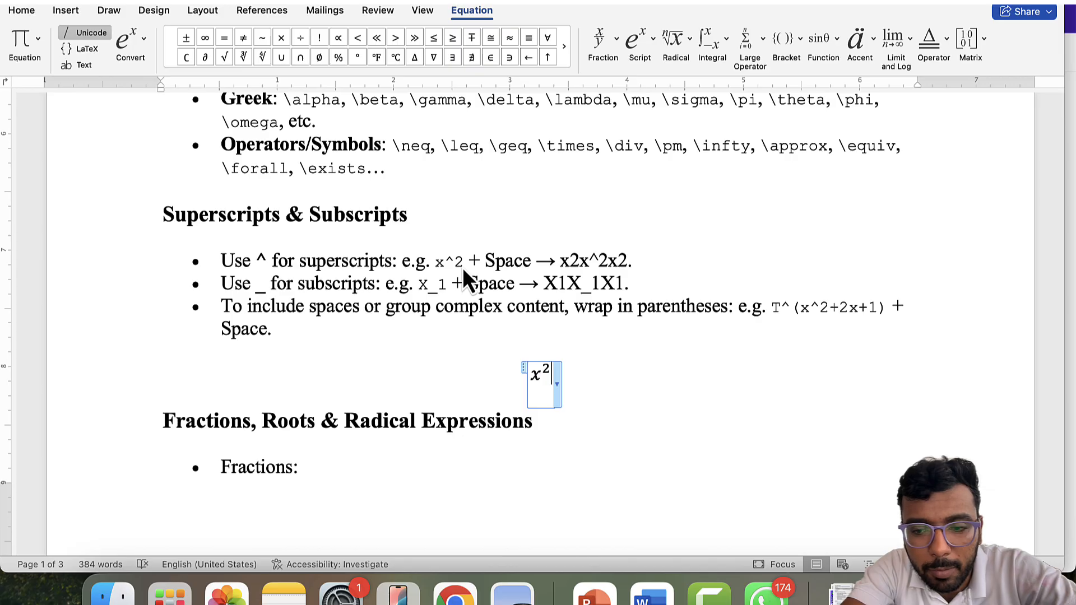
pyautogui.write('+3x^')
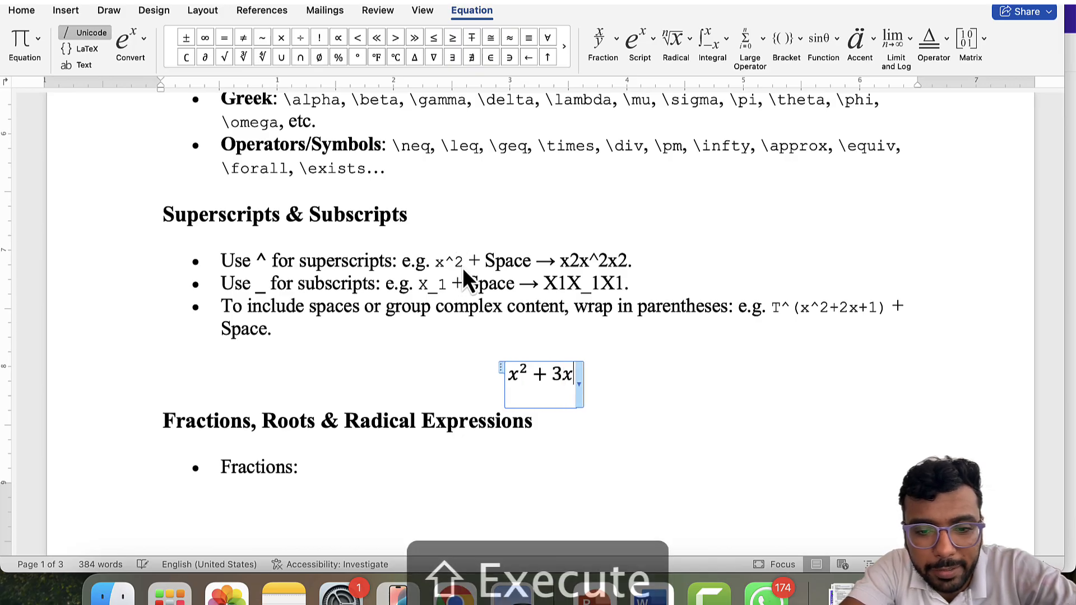
pyautogui.write('3')
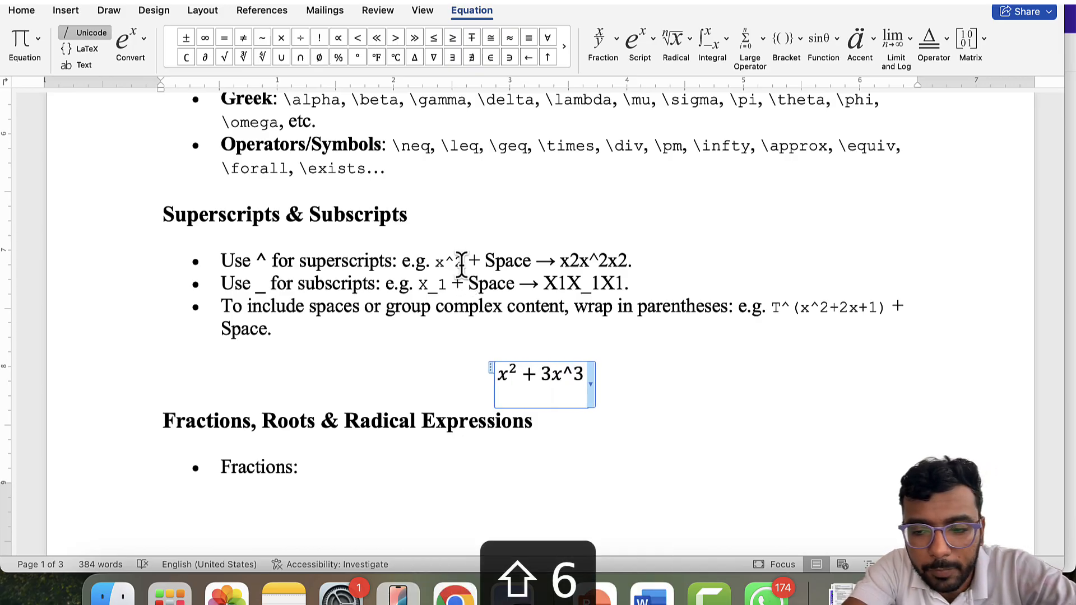
pyautogui.press('space')
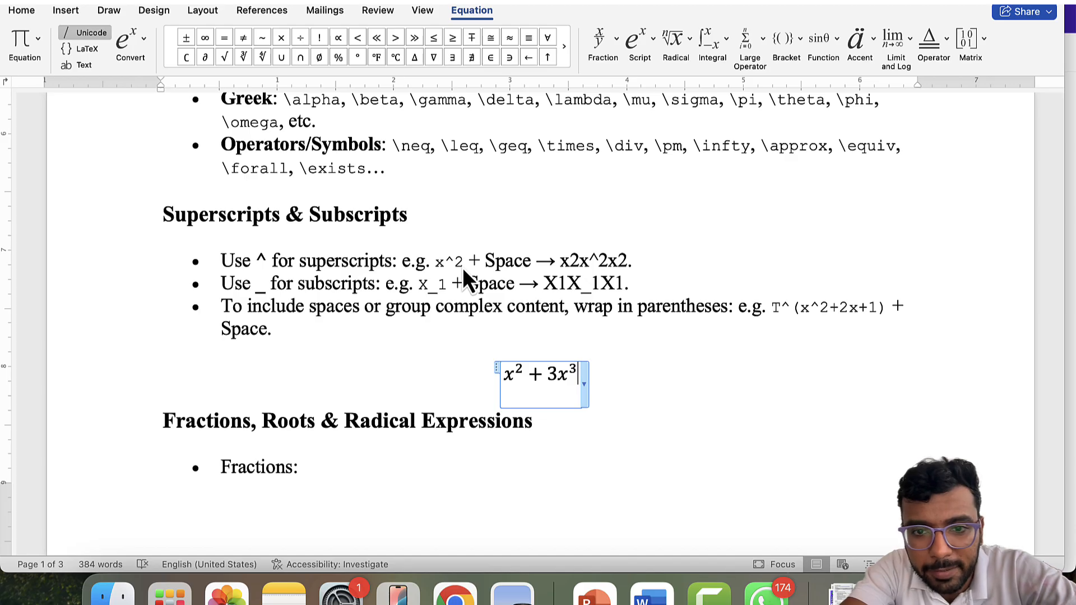
pyautogui.write('+')
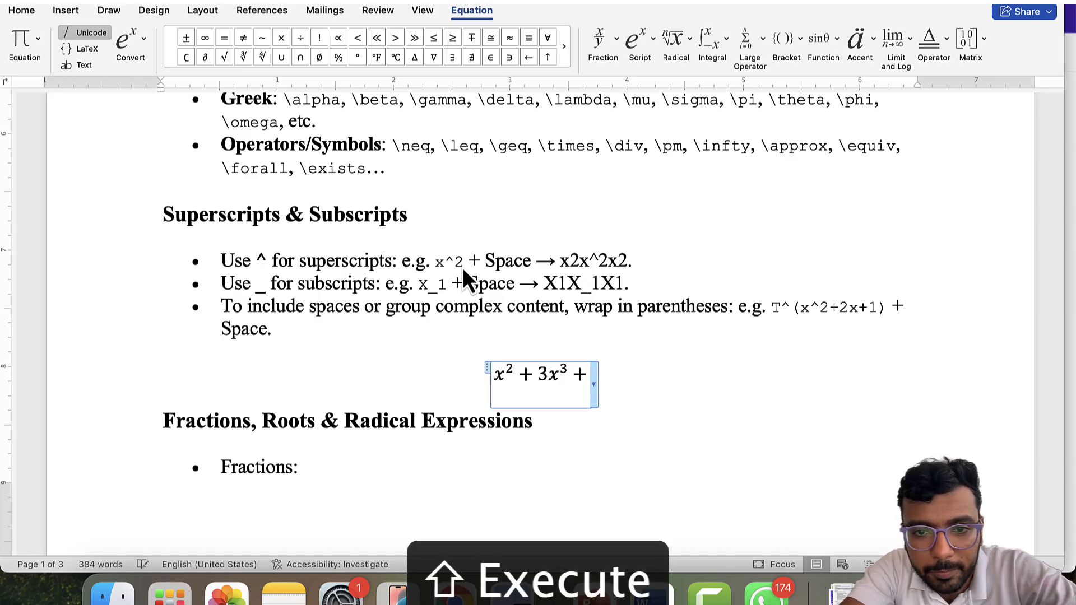
pyautogui.write('4y')
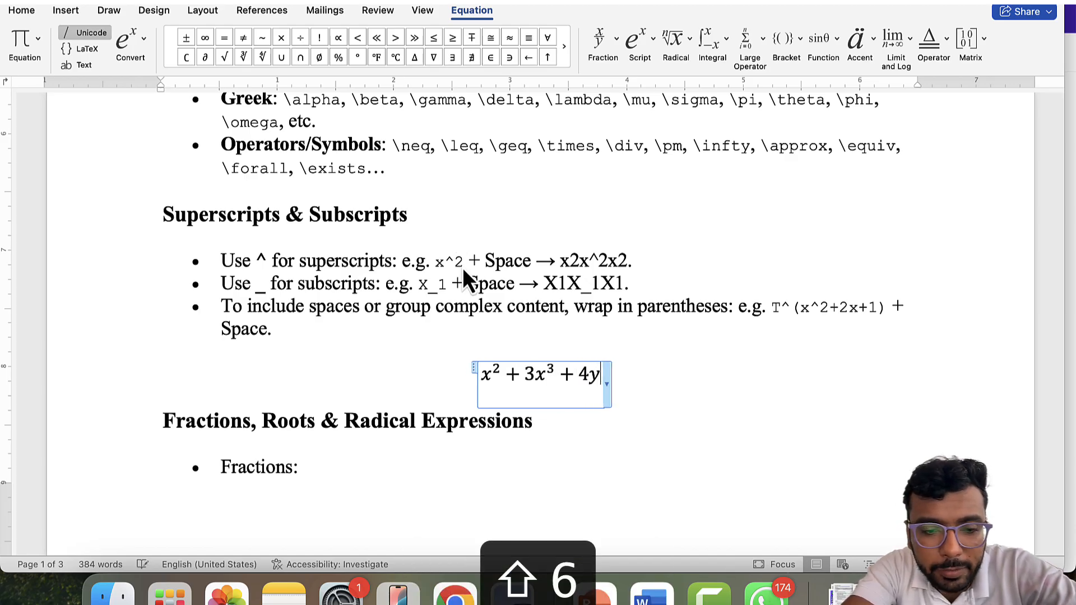
pyautogui.write('^2')
pyautogui.press('space')
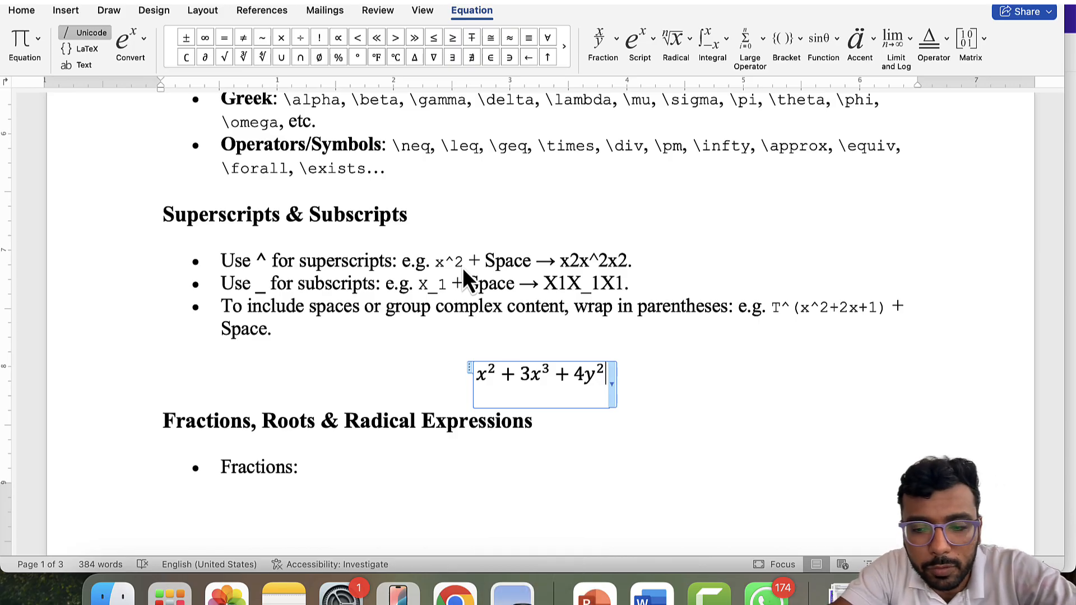
# - Left-align the equation and add another empty equation box on a new line below
pyautogui.press('super+l')
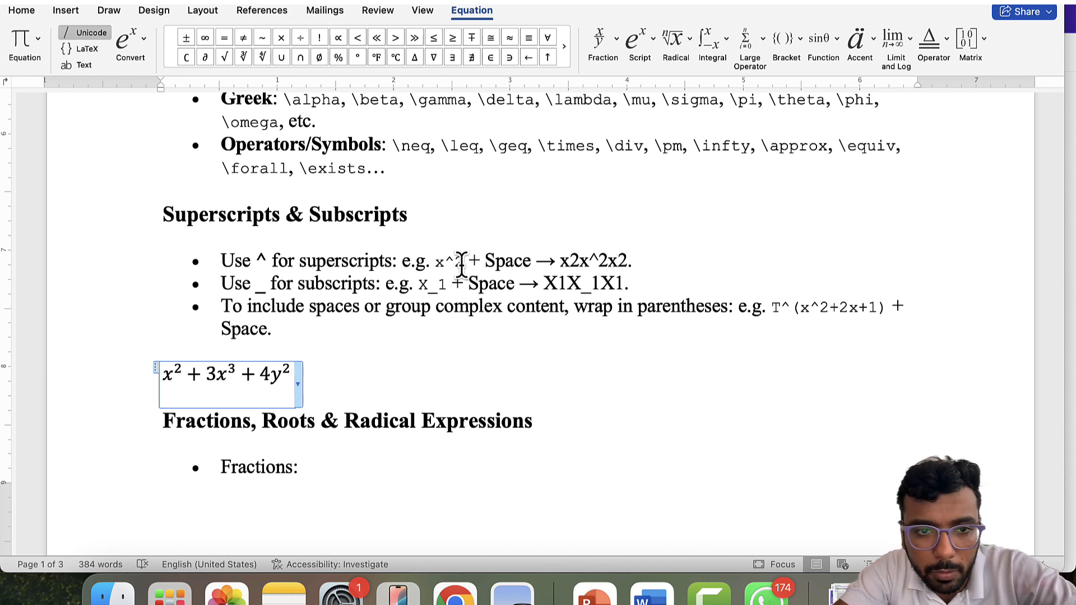
pyautogui.press('Return')
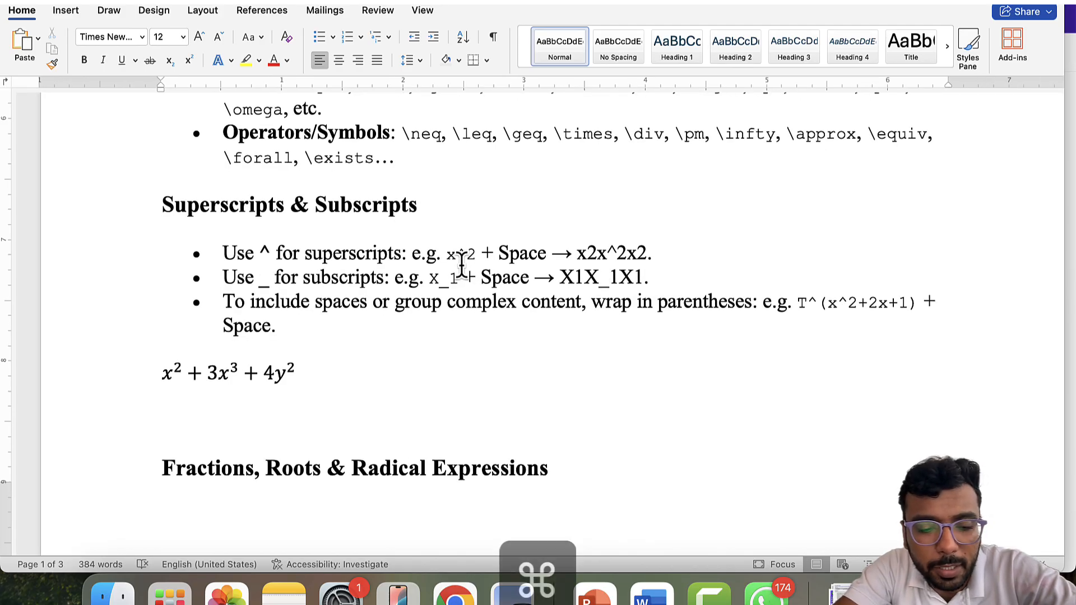
pyautogui.hotkey('ctrl', '=')
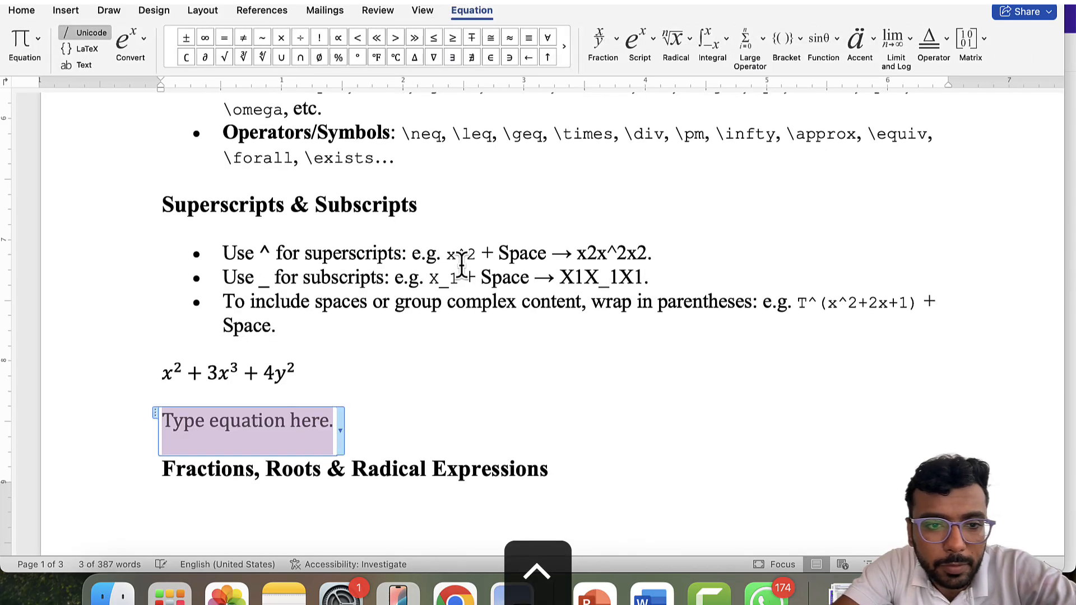
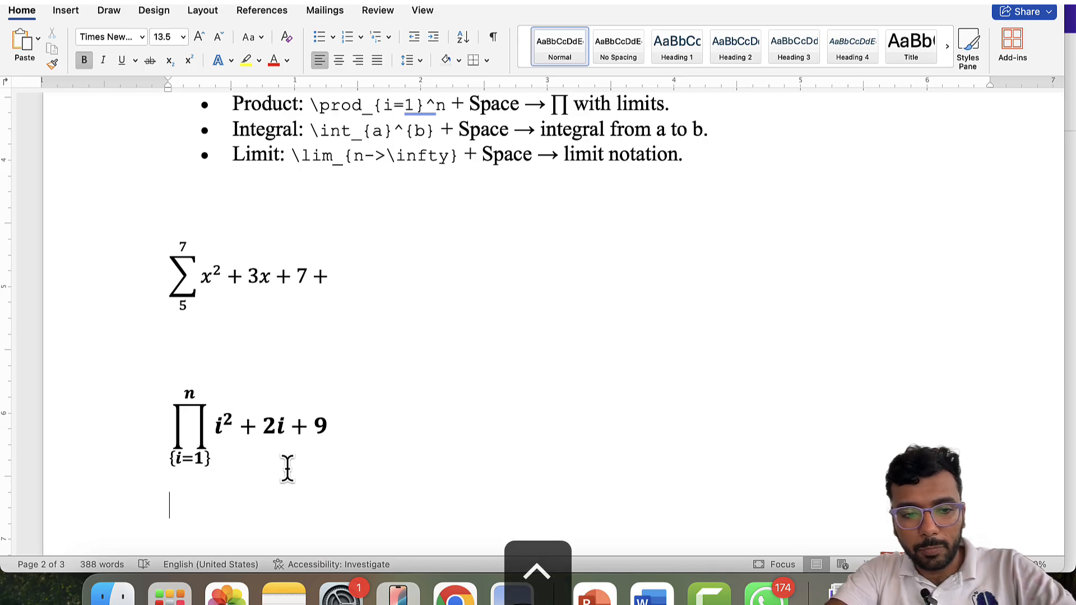
# - Insert a new equation holding an integral with lower limit a and upper limit b
pyautogui.hotkey('ctrl', '=')
pyautogui.write('\\')
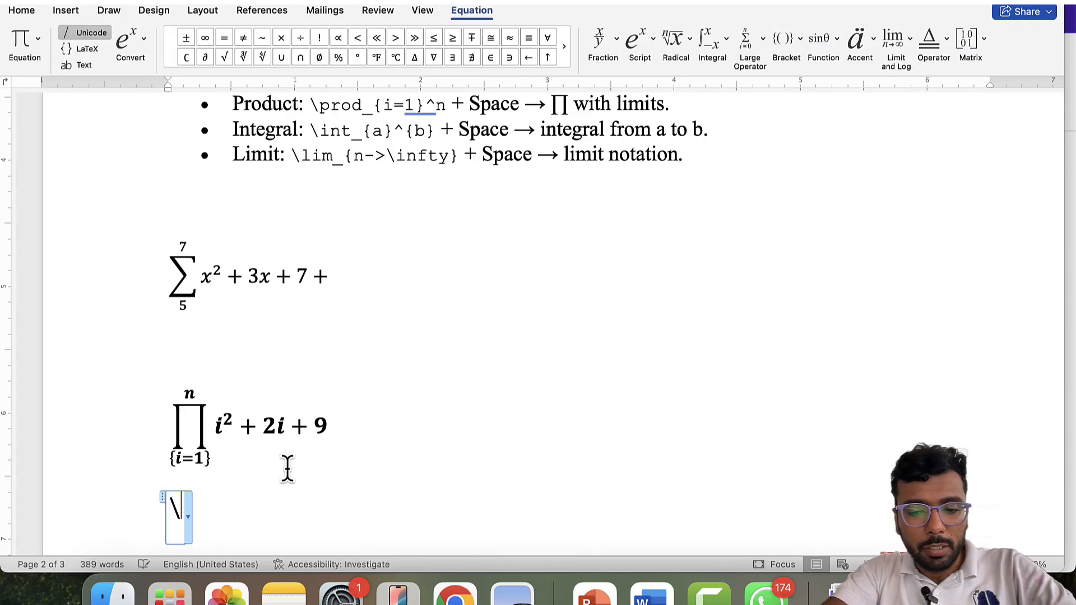
pyautogui.write('int')
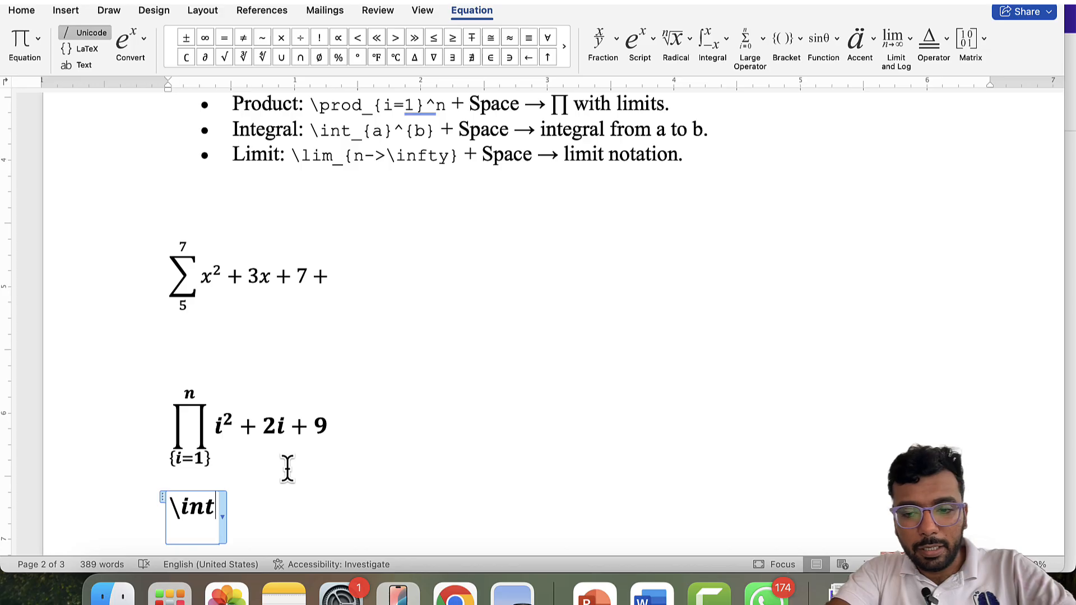
pyautogui.write('_')
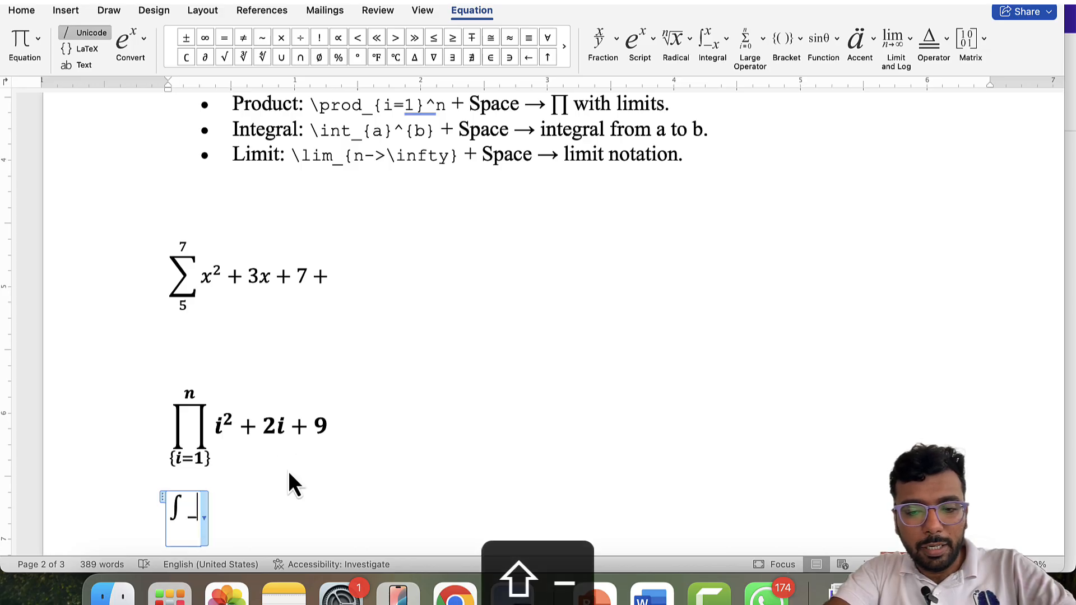
pyautogui.write('{a')
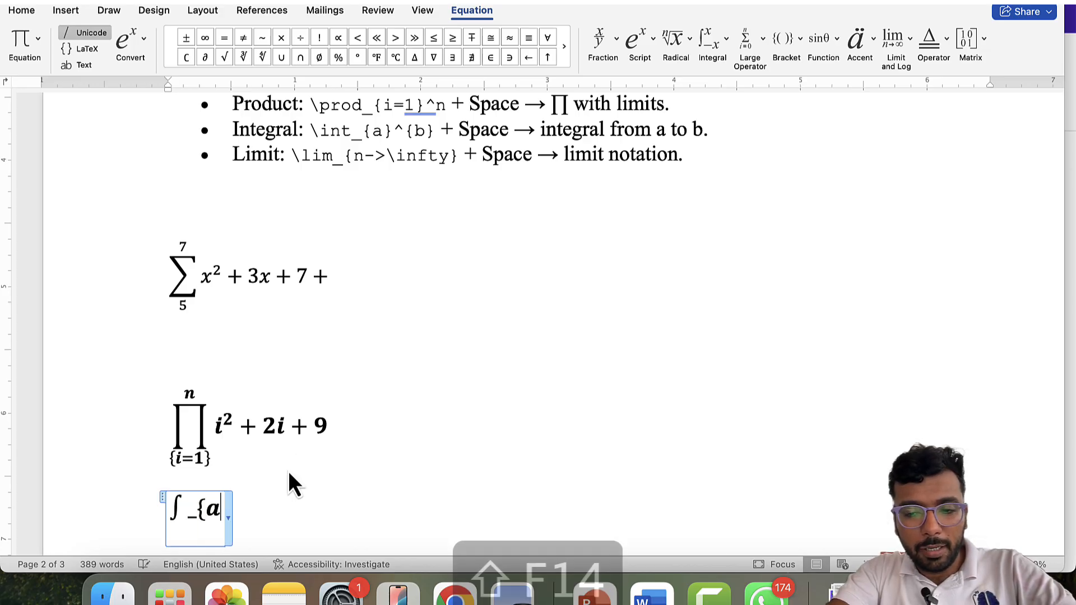
pyautogui.write('}')
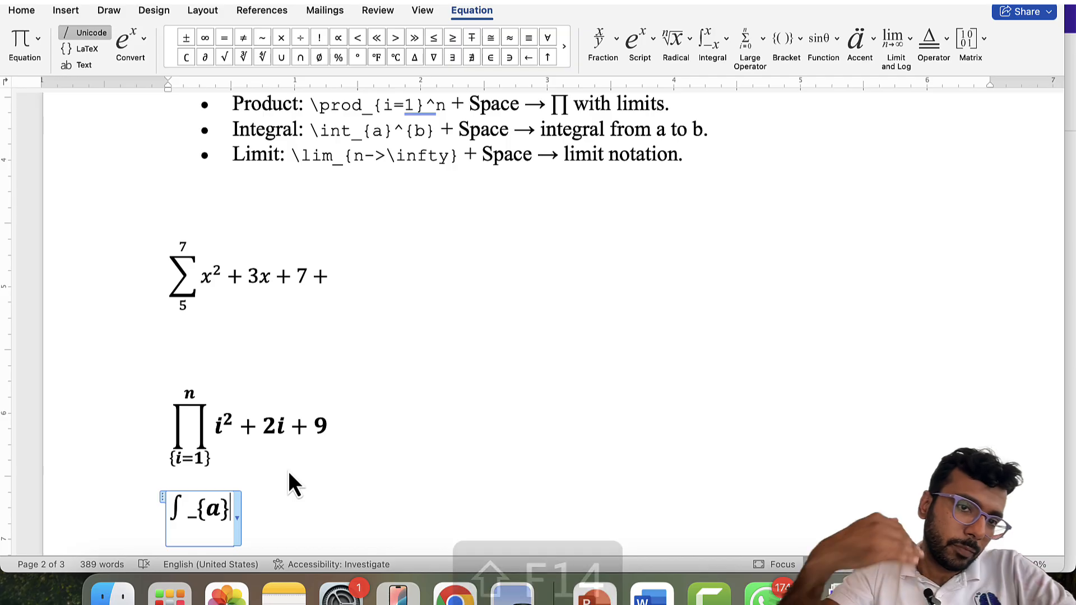
pyautogui.press('BackSpace')
pyautogui.press('BackSpace')
pyautogui.press('BackSpace')
pyautogui.write('a')
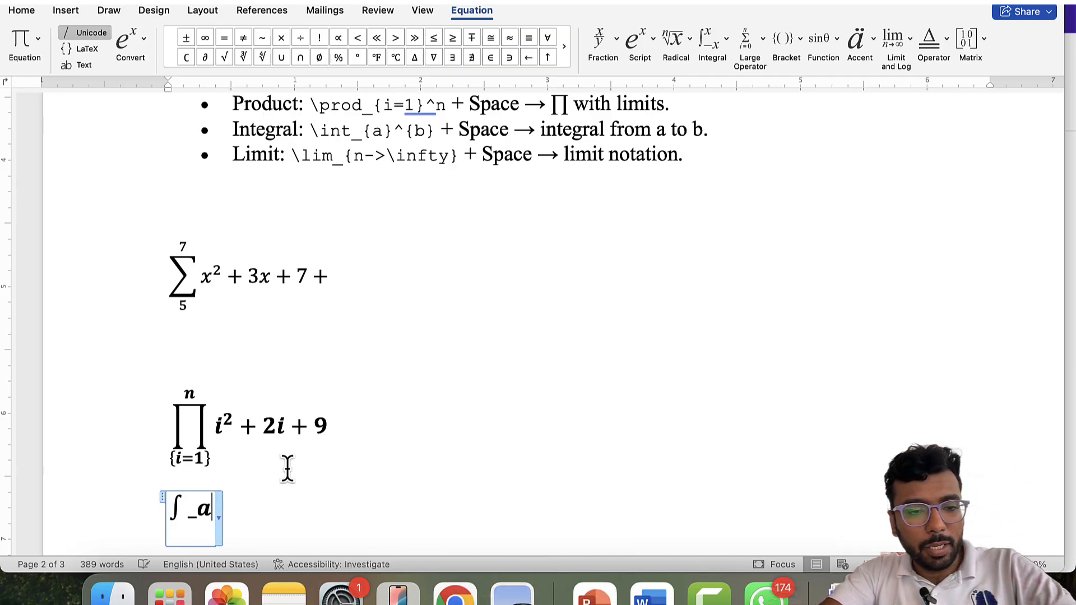
pyautogui.write('^b')
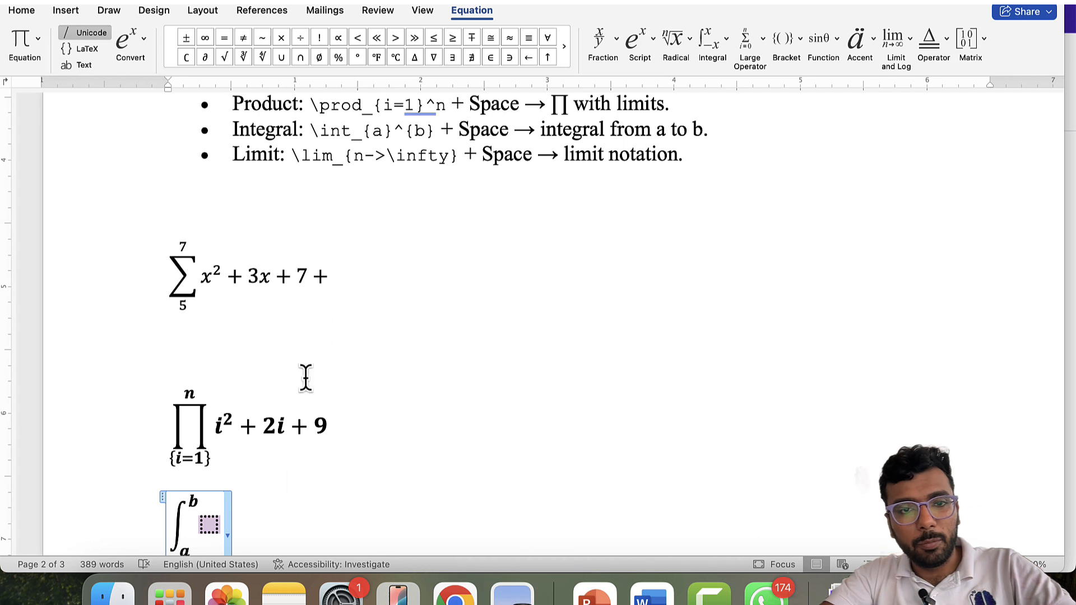
pyautogui.scroll(-3, 426, 339)
pyautogui.scroll(4, 426, 339)
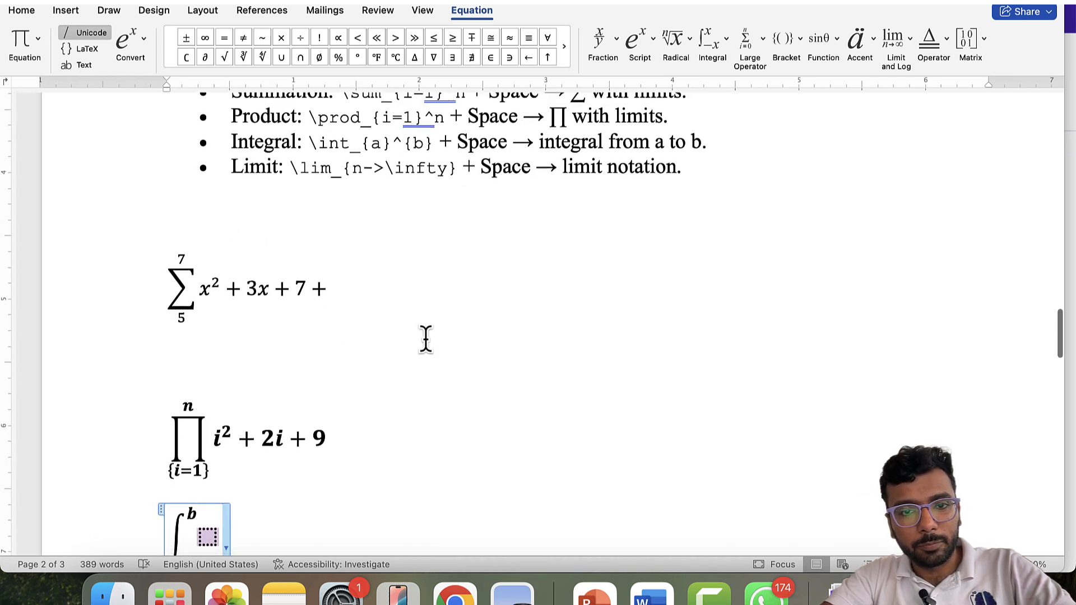
pyautogui.scroll(-1, 426, 339)
pyautogui.scroll(1, 426, 339)
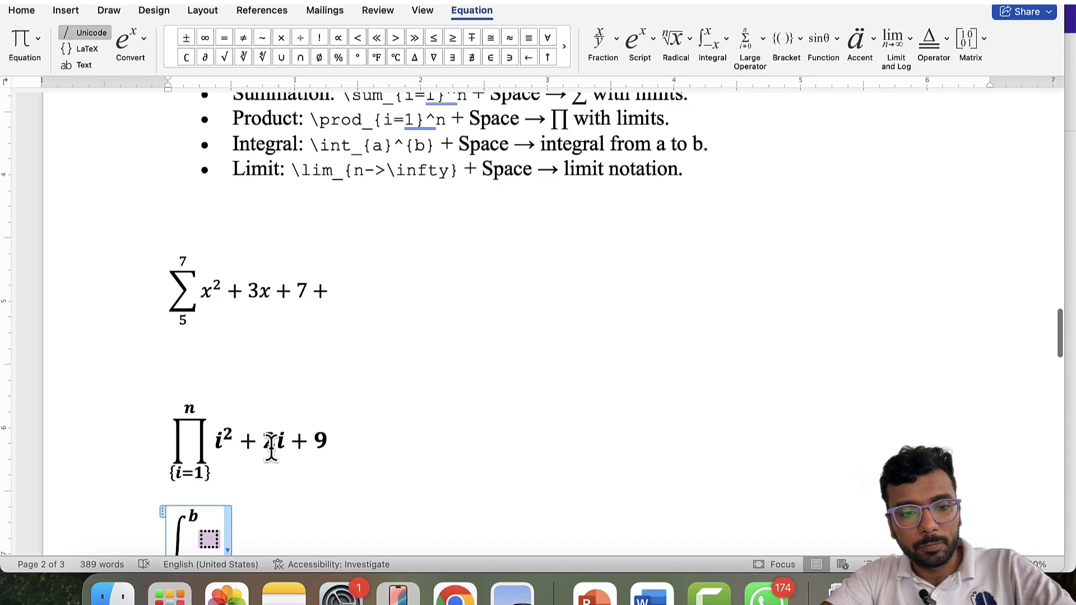
# - Strip the curly braces from the product's {i=1} lower limit, then return to the integral
pyautogui.click(180, 477)
pyautogui.hotkey('shift', 'Left')
pyautogui.hotkey('shift', 'Left')
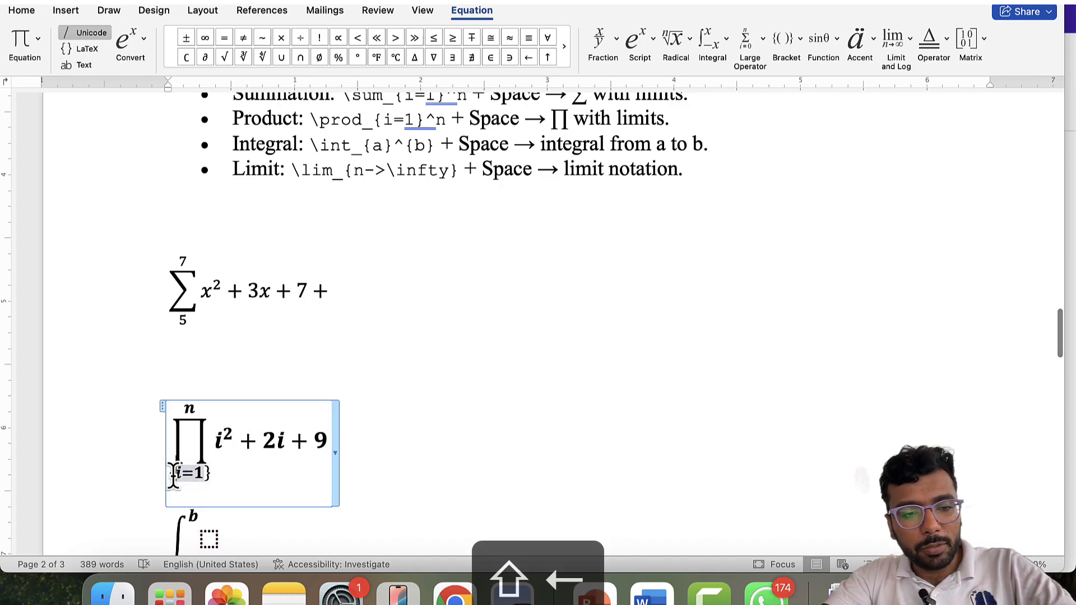
pyautogui.press('BackSpace')
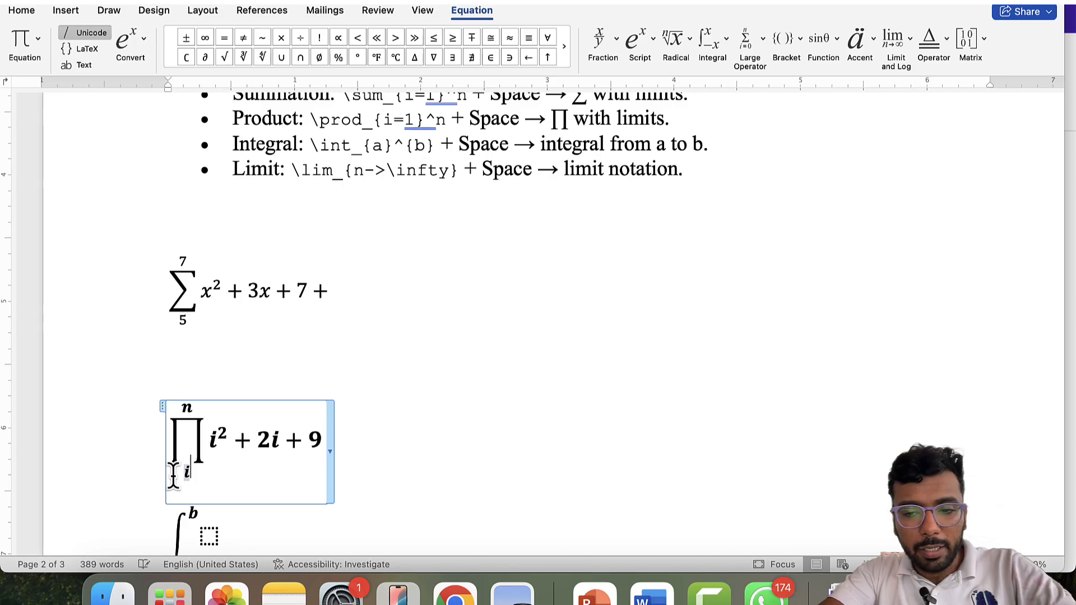
pyautogui.click(452, 500)
pyautogui.scroll(-2, 452, 499)
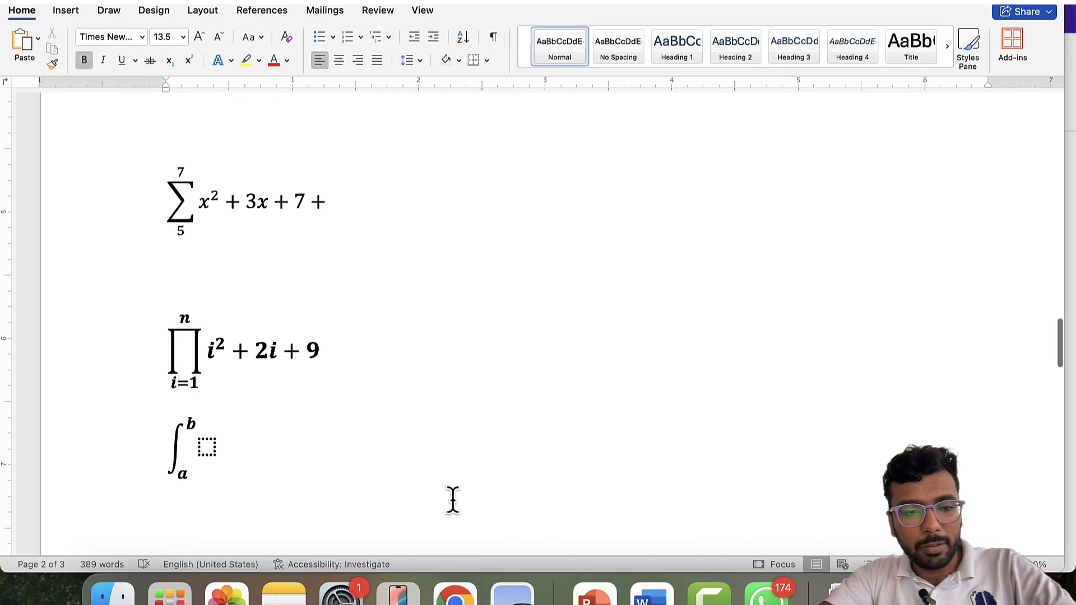
pyautogui.click(203, 455)
# - Fill the integral's body with x² + 2x + 9 dx and exit the equation
pyautogui.scroll(3, 411, 394)
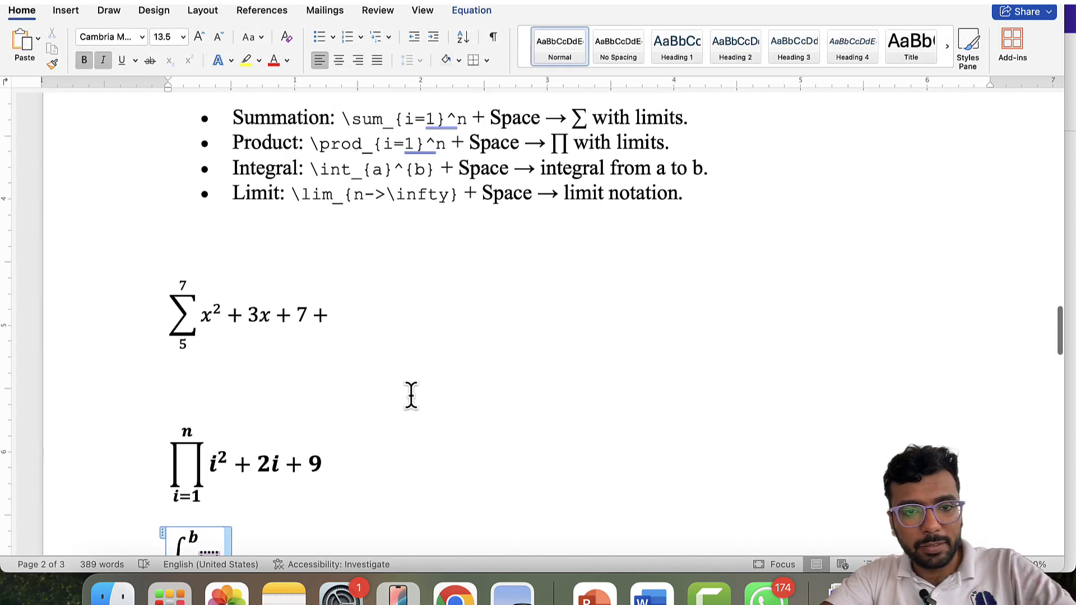
pyautogui.scroll(-1, 411, 394)
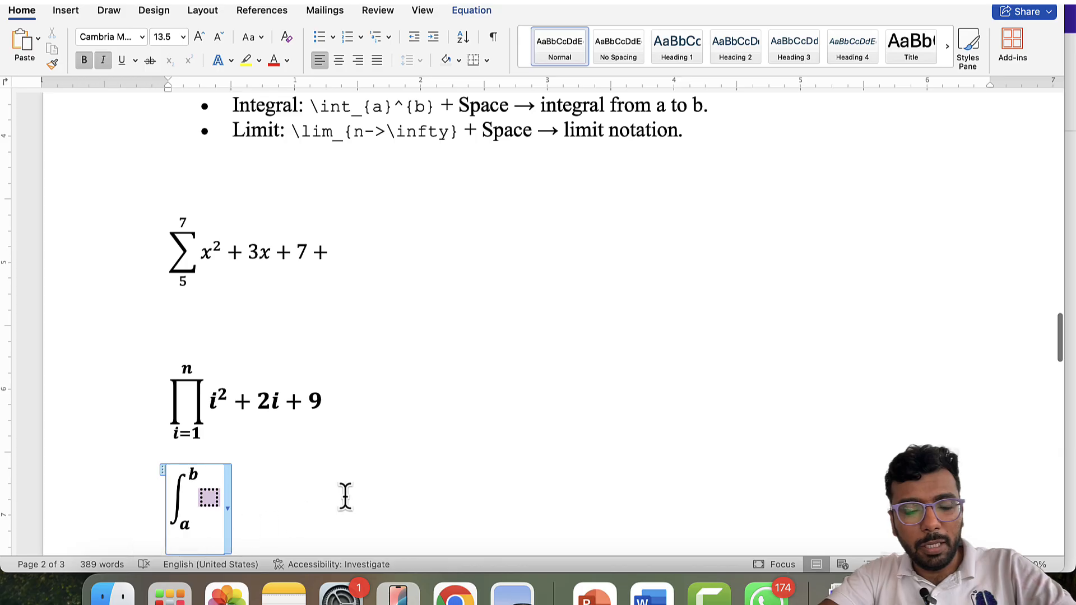
pyautogui.write('x^2')
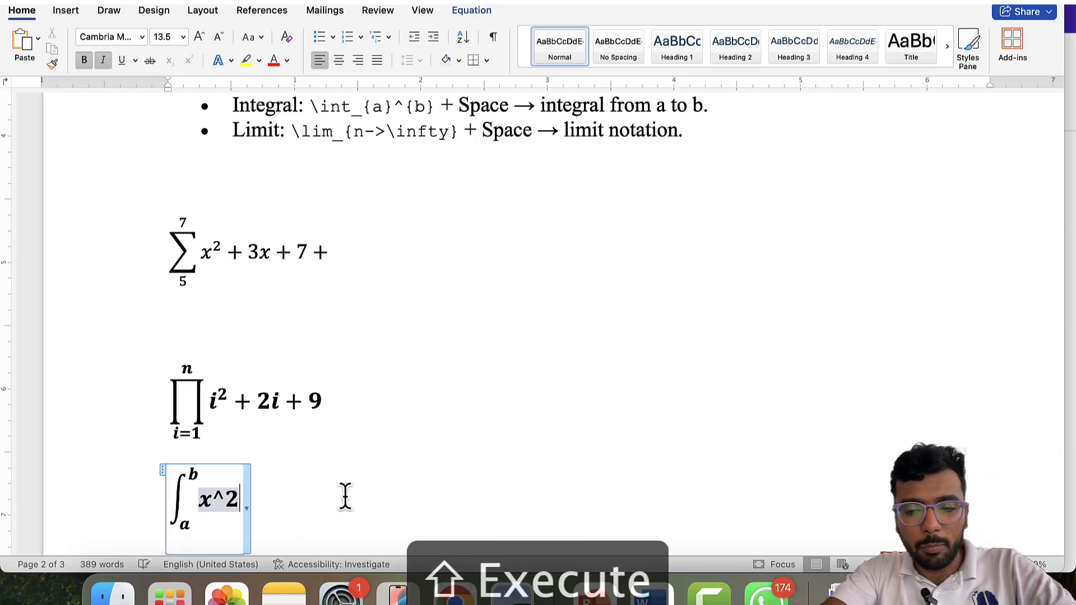
pyautogui.write(' + 2x +')
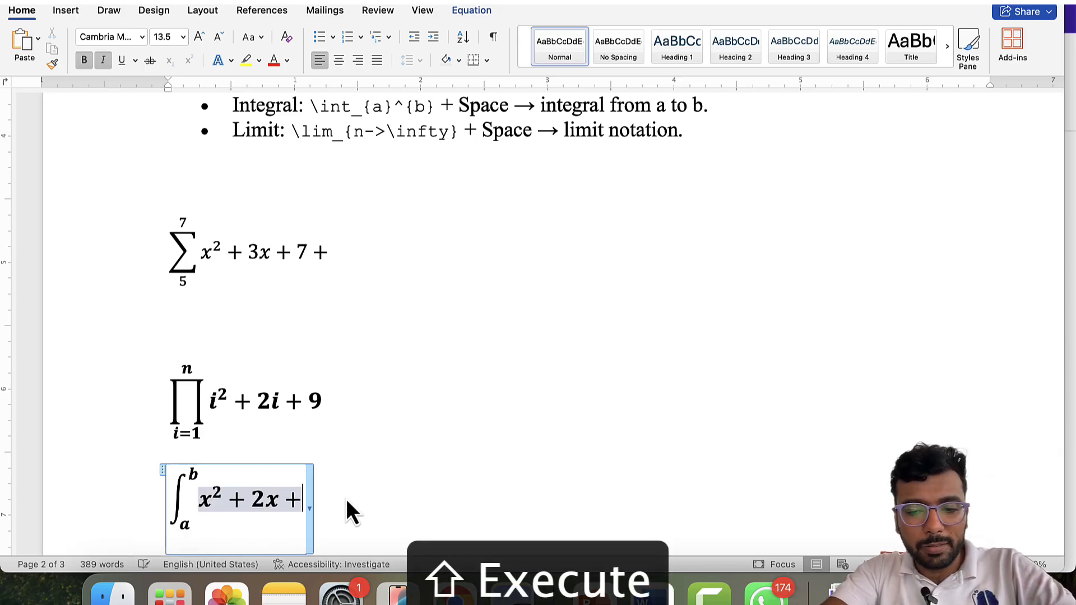
pyautogui.write('9 s')
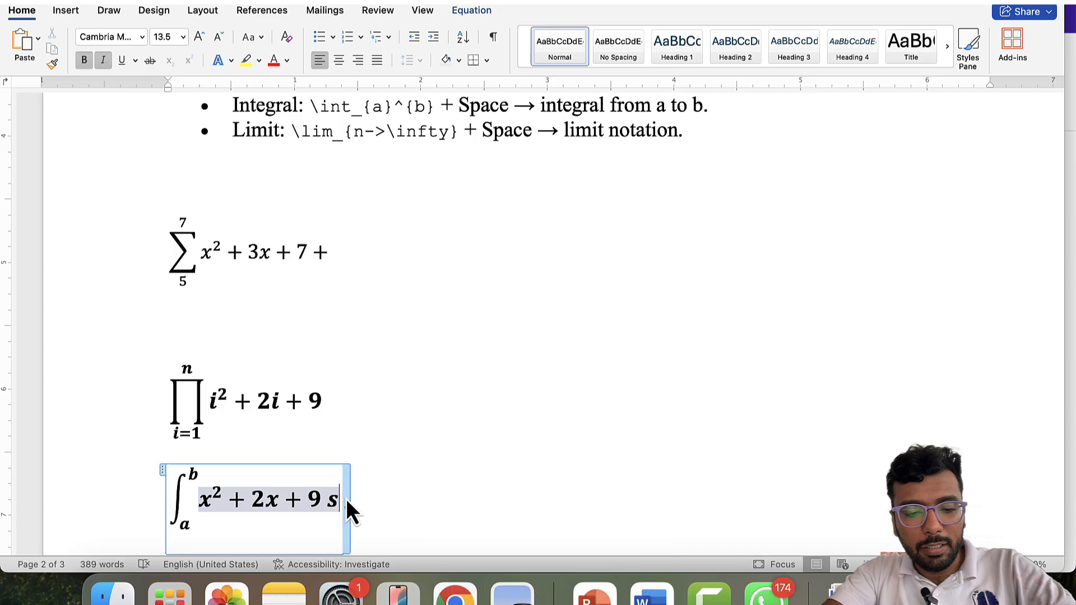
pyautogui.write('x')
pyautogui.press('BackSpace')
pyautogui.press('BackSpace')
pyautogui.write('dx')
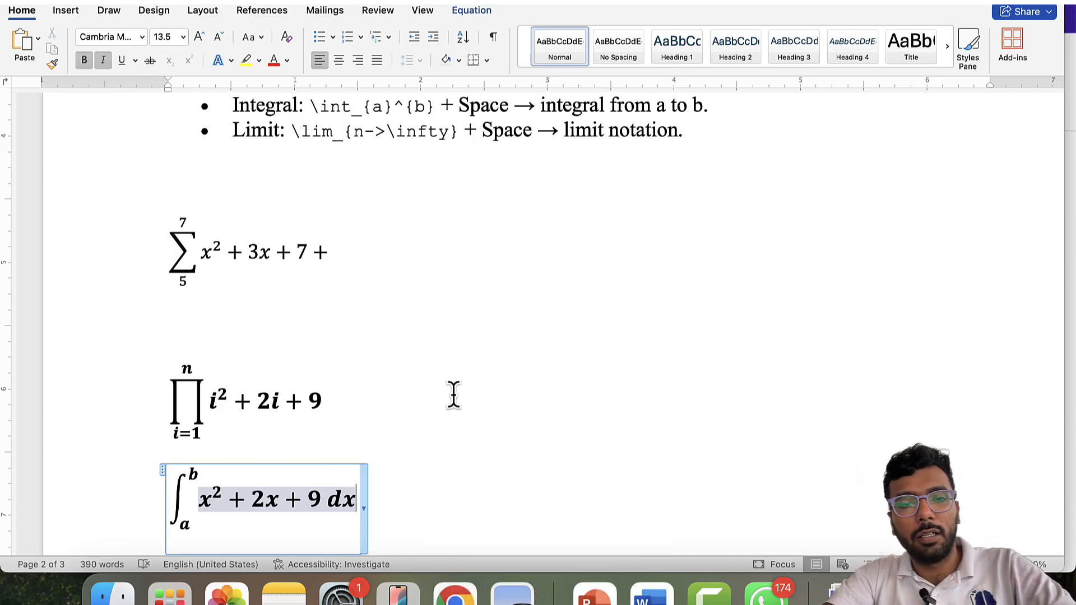
pyautogui.moveTo(207, 497); pyautogui.dragTo(199, 498)
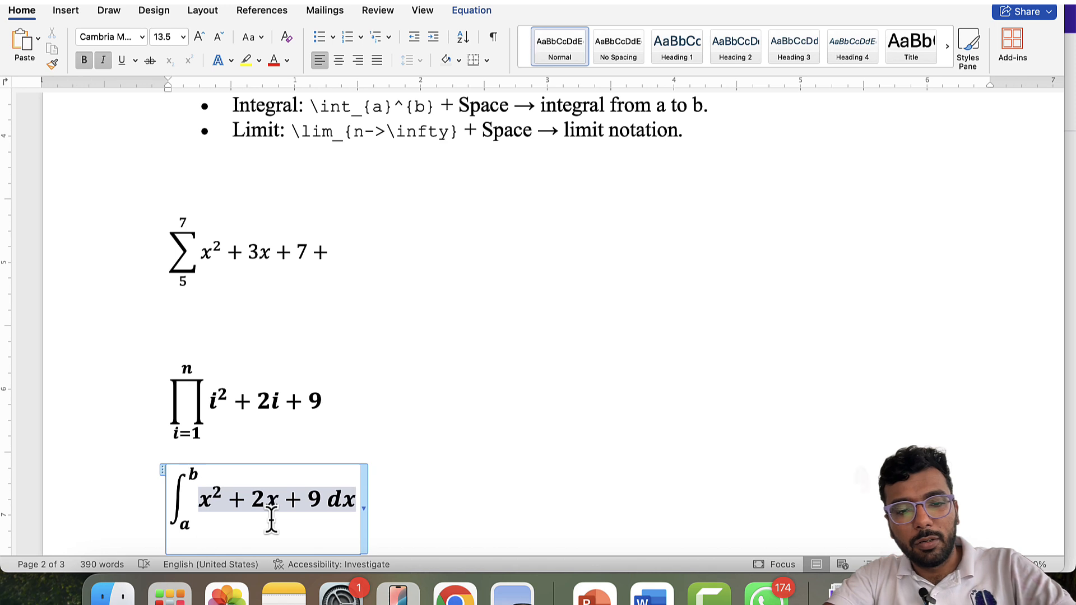
pyautogui.press('Return')
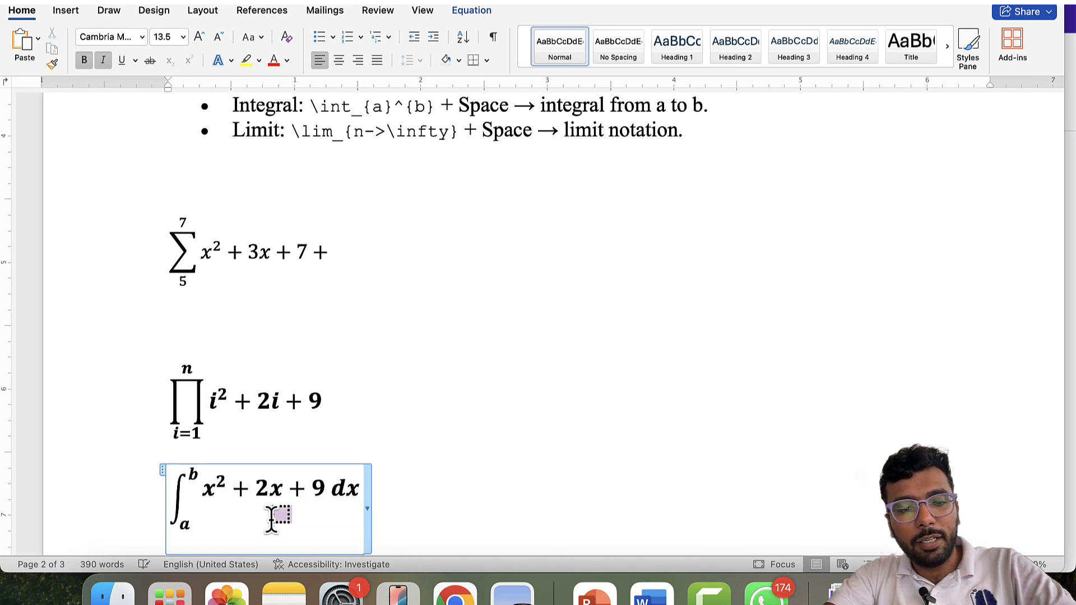
pyautogui.press('super+z')
pyautogui.press('Right')
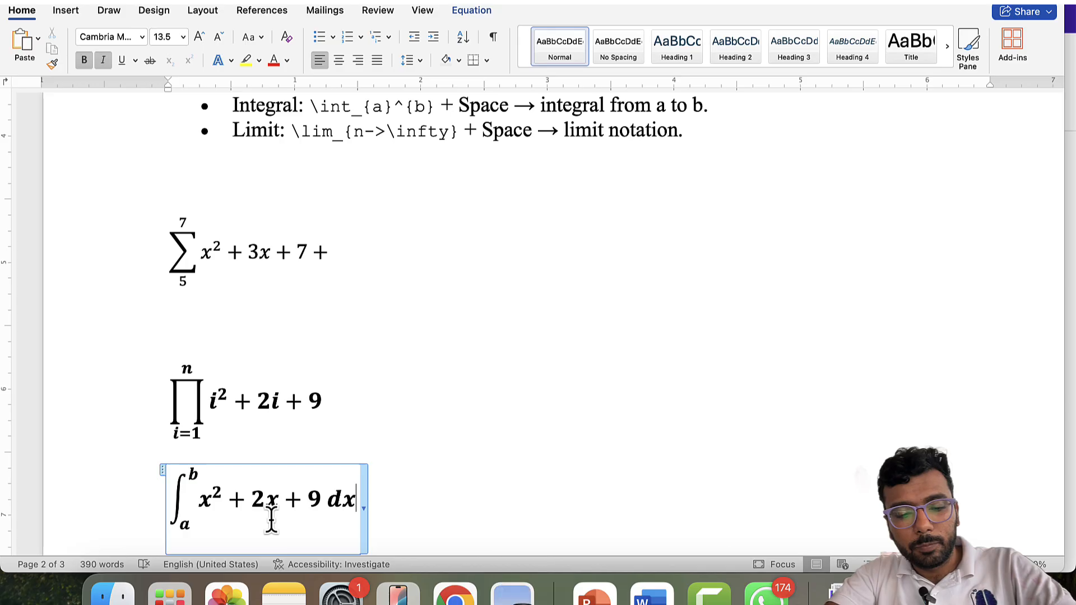
pyautogui.hotkey('ctrl', '=')
# - On a new line, type linear ∫x^2+2x+9 and convert it into an equation
pyautogui.press('Return')
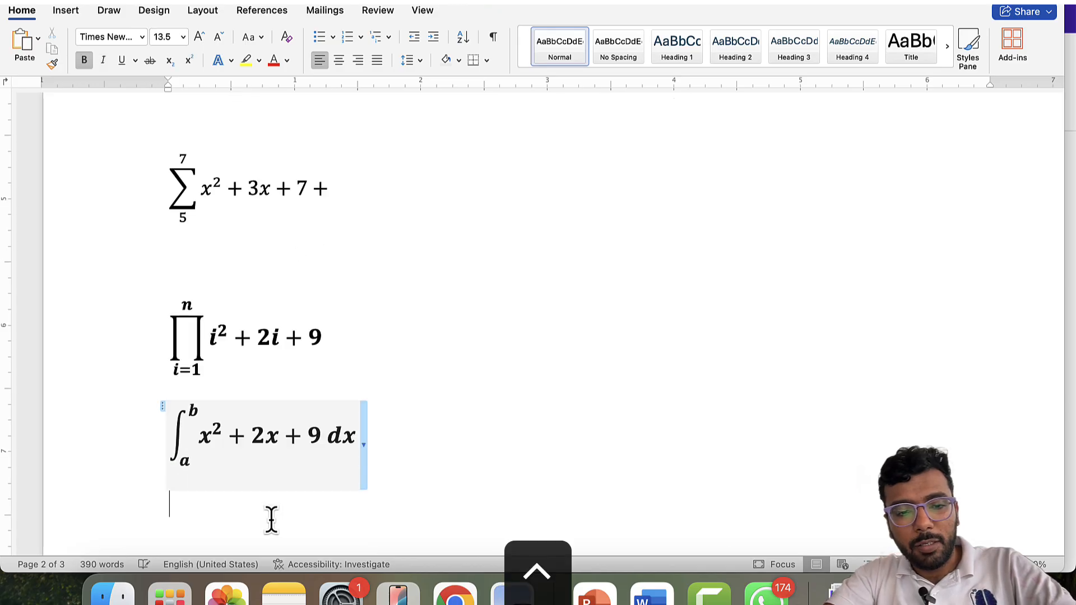
pyautogui.write('\\')
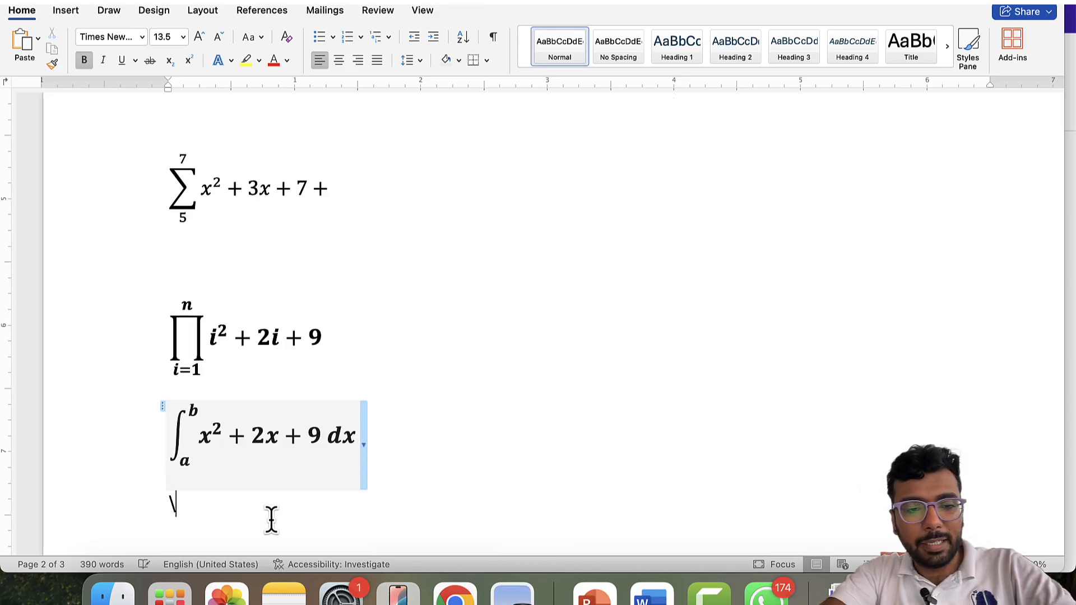
pyautogui.write('int')
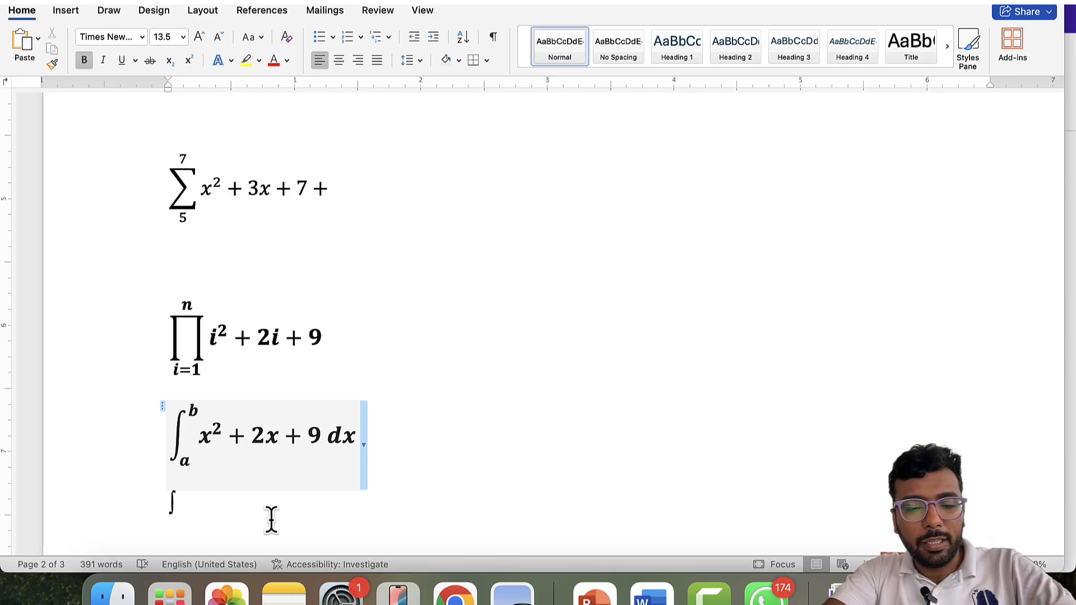
pyautogui.write('x^2')
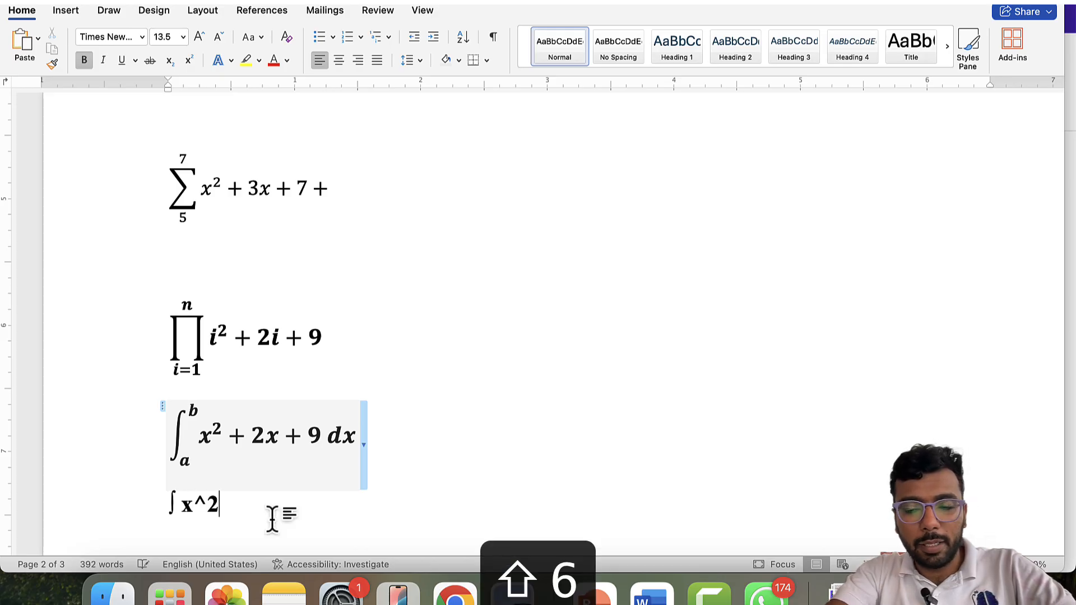
pyautogui.write('+2x ')
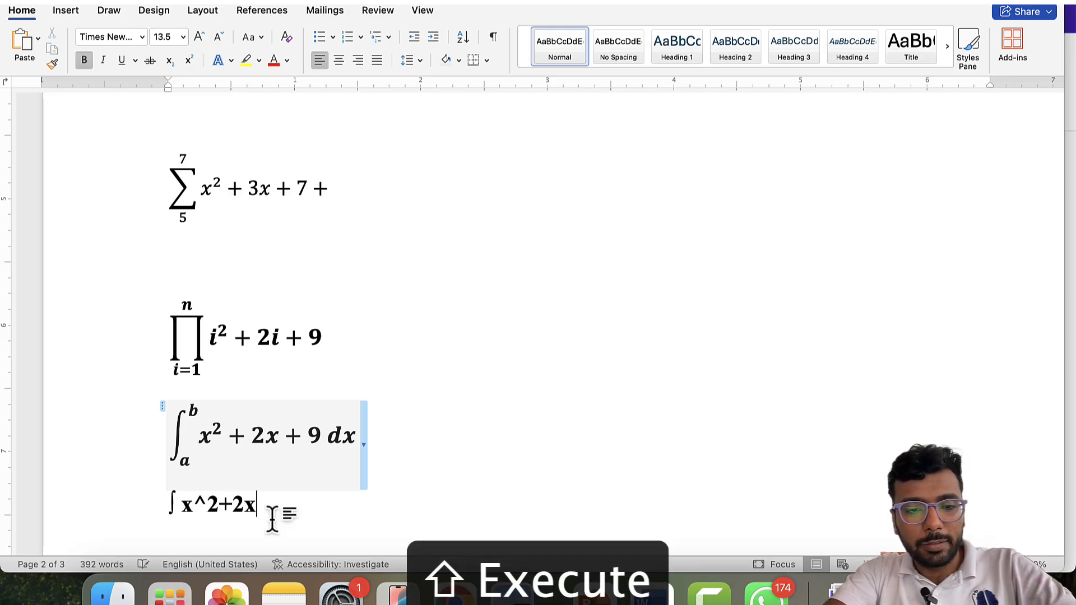
pyautogui.write('+')
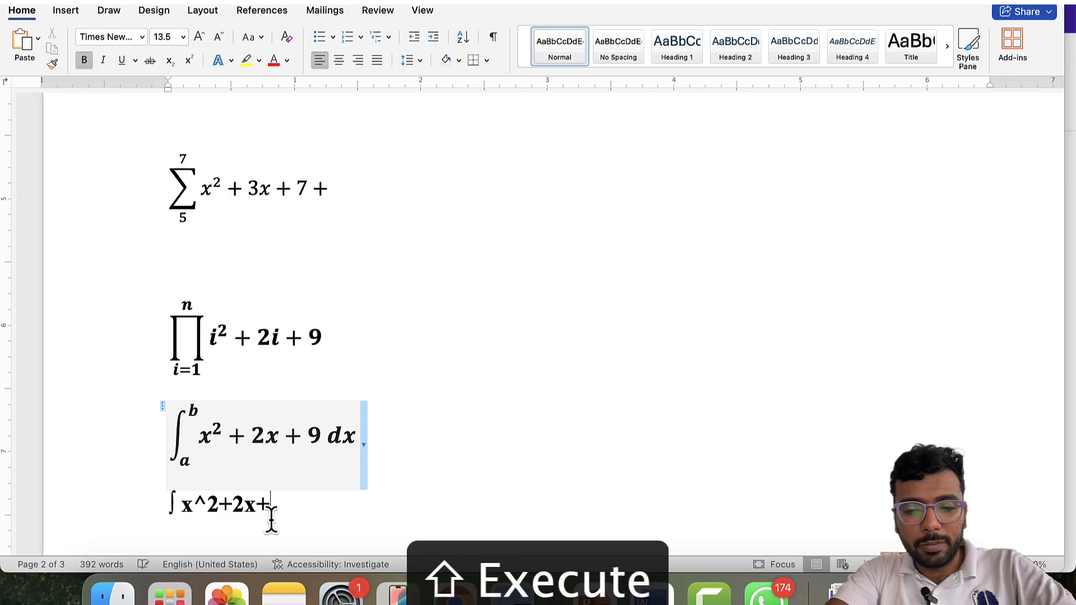
pyautogui.press('Left')
pyautogui.press('Left')
pyautogui.press('Left')
pyautogui.press('Left')
pyautogui.press('Left')
pyautogui.press('Left')
pyautogui.press('Left')
pyautogui.press('Left')
pyautogui.press('Left')
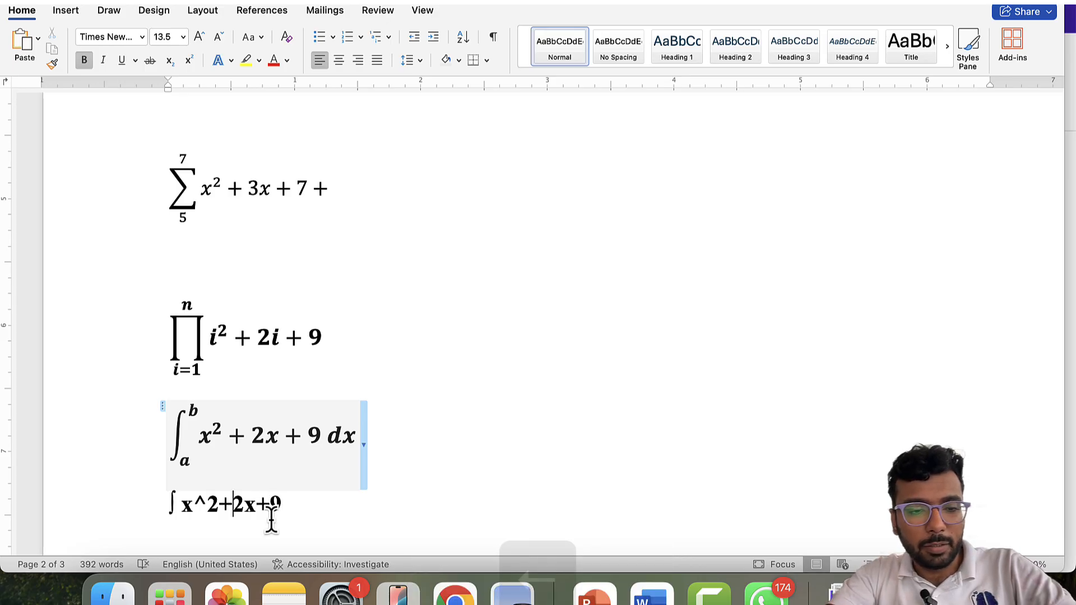
pyautogui.hotkey('shift', 'Right')
pyautogui.hotkey('shift', 'Right')
pyautogui.hotkey('shift', 'Right')
pyautogui.hotkey('shift', 'Right')
pyautogui.hotkey('shift', 'Right')
pyautogui.hotkey('shift', 'Right')
pyautogui.hotkey('shift', 'Right')
pyautogui.hotkey('shift', 'Right')
pyautogui.hotkey('shift', 'Right')
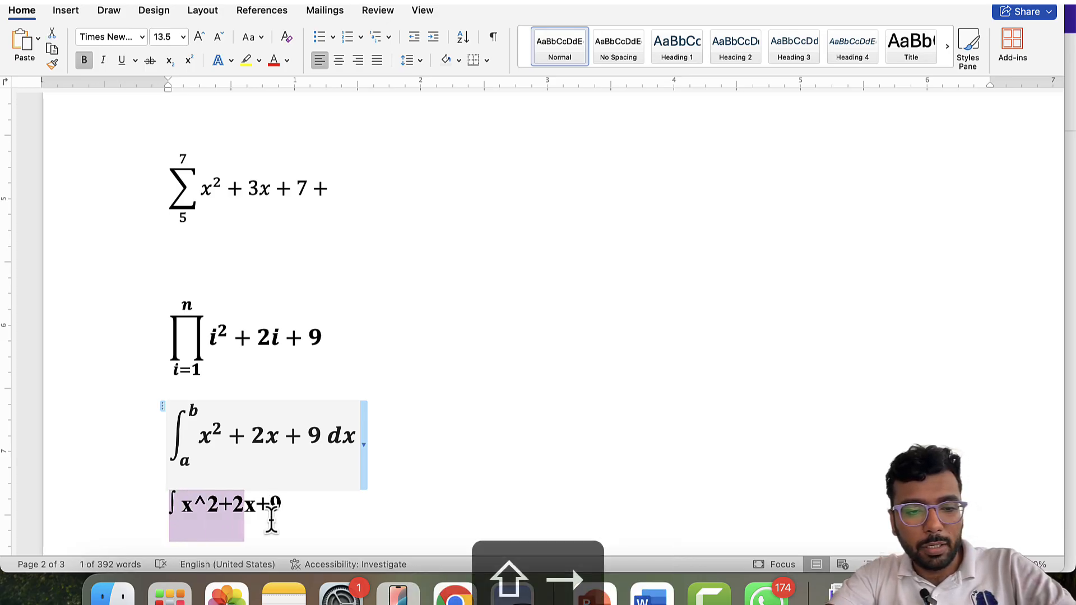
pyautogui.hotkey('ctrl', '=')
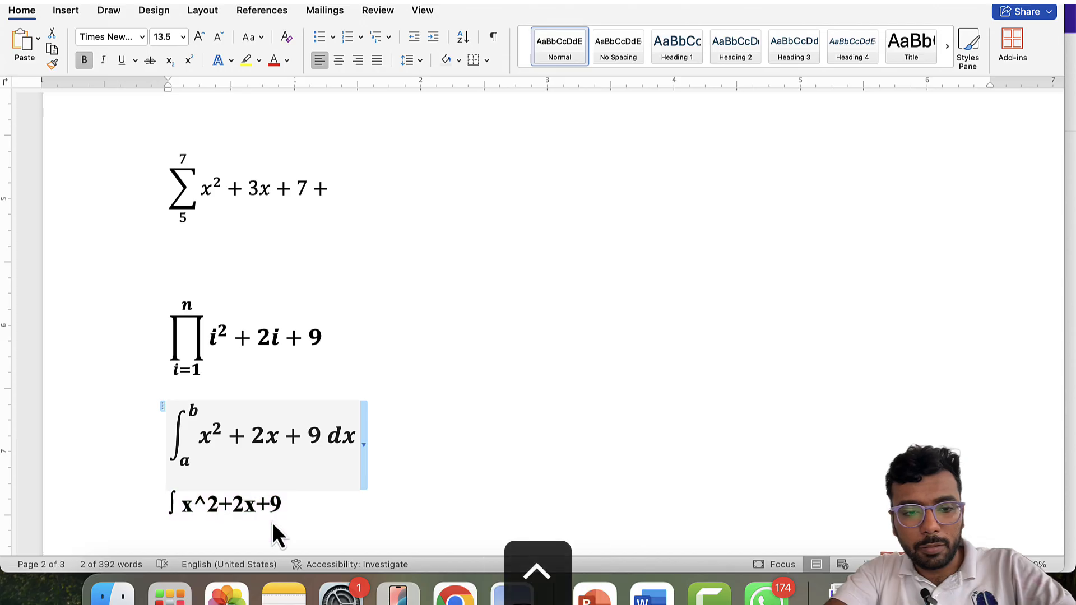
# - Cut the x² + 2x + 9 terms and paste them back into the integral
pyautogui.press('Left')
pyautogui.press('Left')
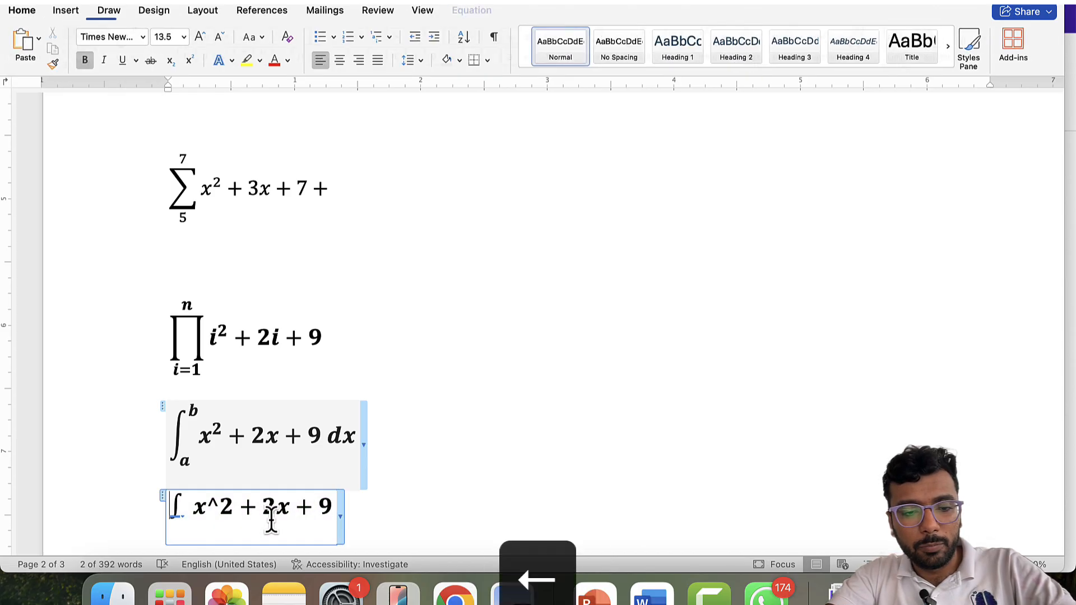
pyautogui.press('Right')
pyautogui.press('Right')
pyautogui.press('Right')
pyautogui.press('Right')
pyautogui.press('Right')
pyautogui.press('Left')
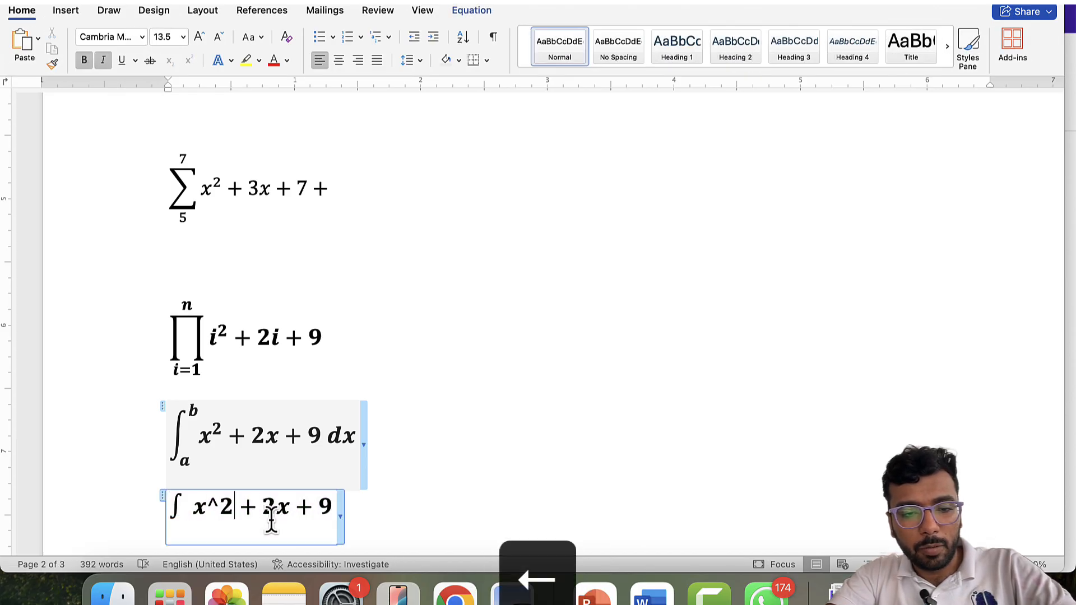
pyautogui.press('Left')
pyautogui.press('Left')
pyautogui.press('Left')
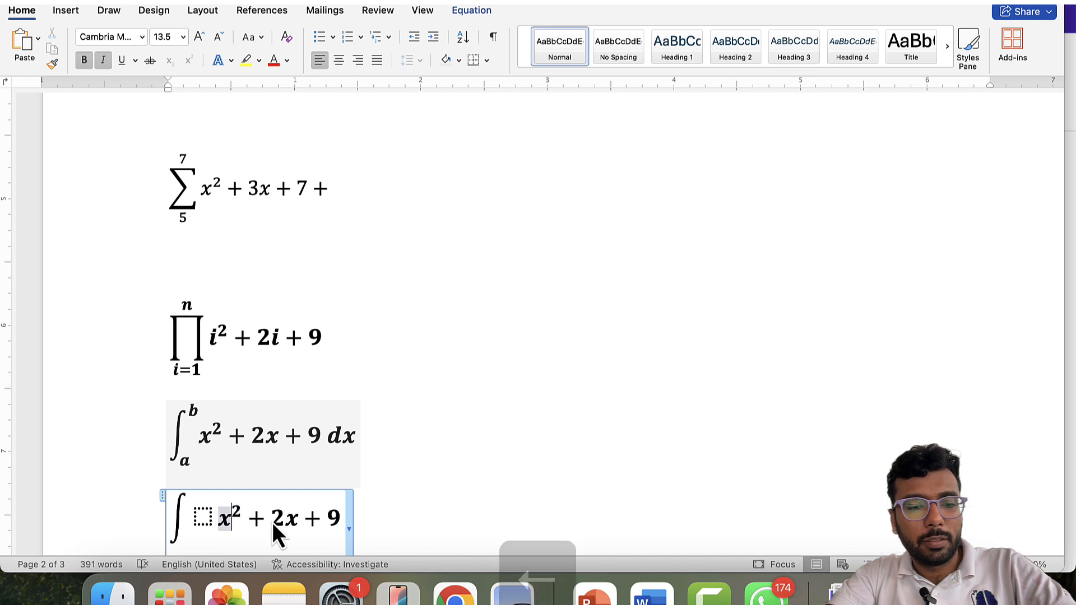
pyautogui.hotkey('shift', 'Right')
pyautogui.hotkey('shift', 'Right')
pyautogui.hotkey('shift', 'Right')
pyautogui.hotkey('shift', 'Right')
pyautogui.hotkey('shift', 'Right')
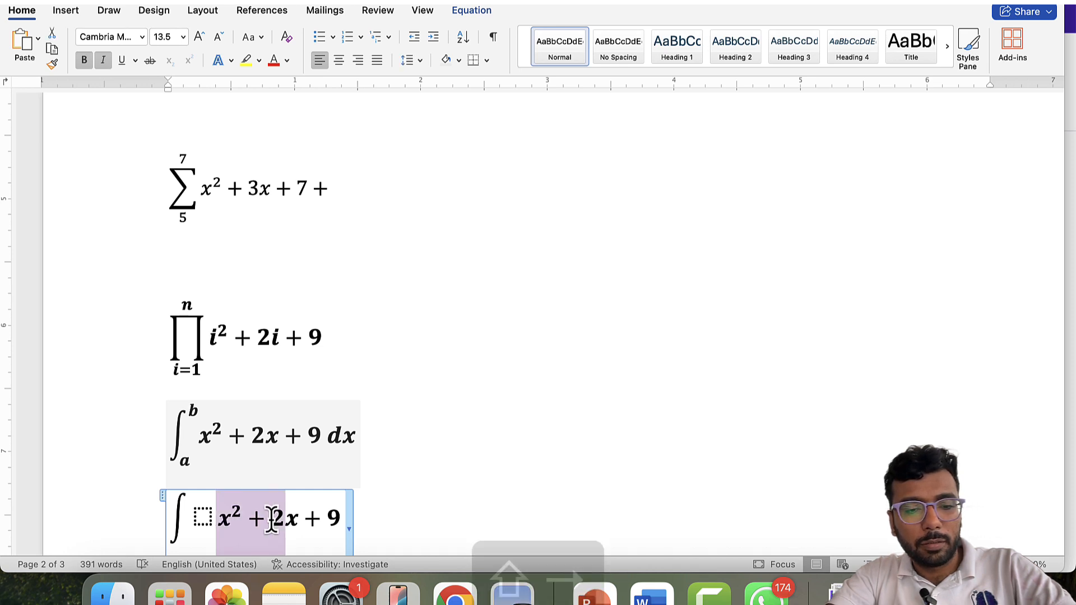
pyautogui.hotkey('shift', 'Right')
pyautogui.press('super+x')
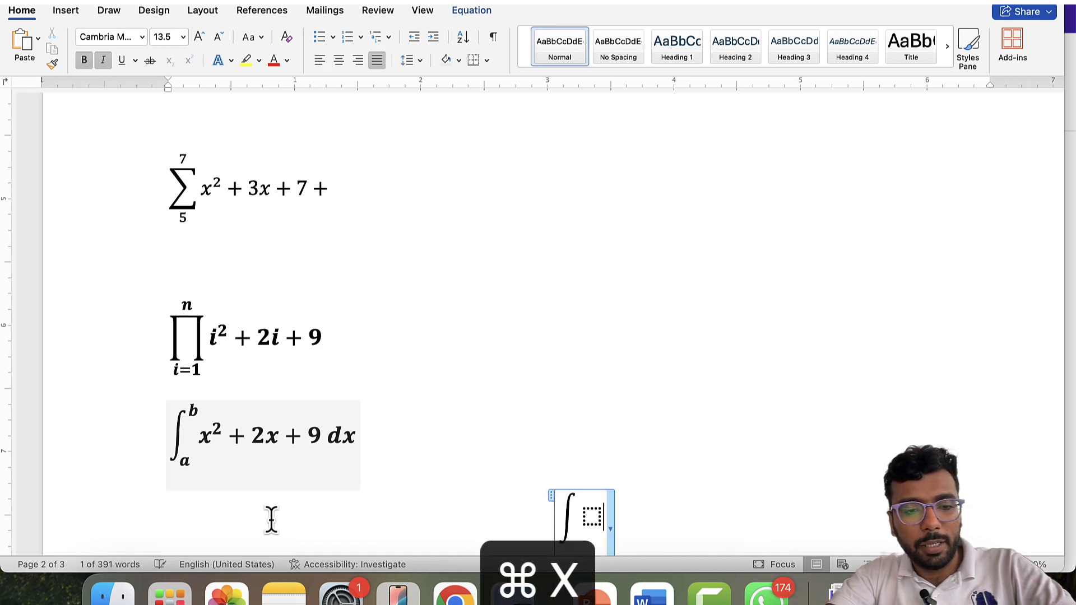
pyautogui.press('Left')
pyautogui.press('super+v')
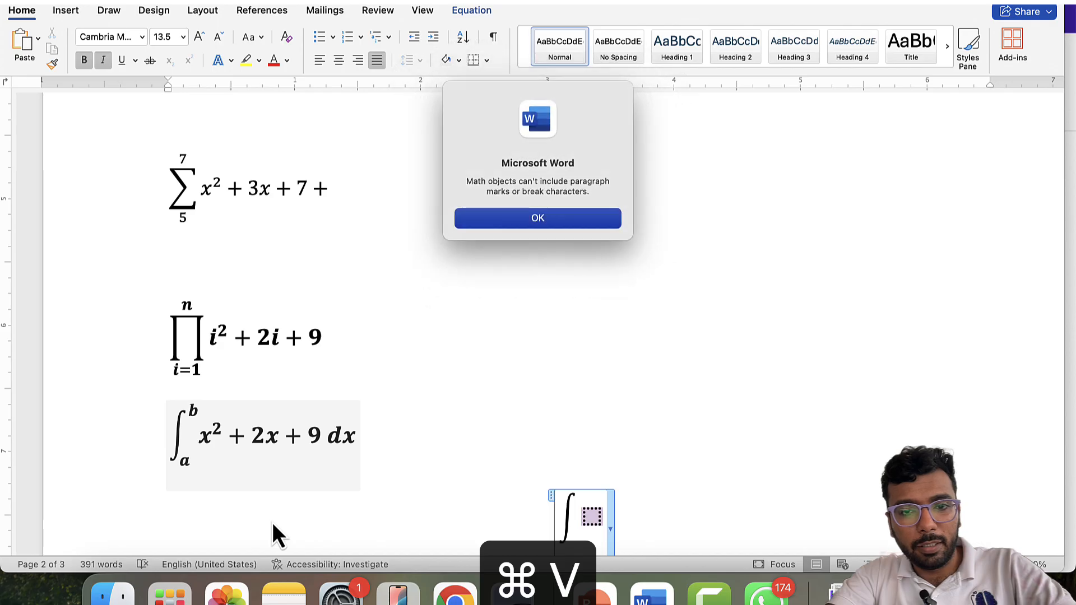
pyautogui.press('Return')
# - Type x^2+2x+9 into the integral's placeholder and left-align the equation
pyautogui.press('Left')
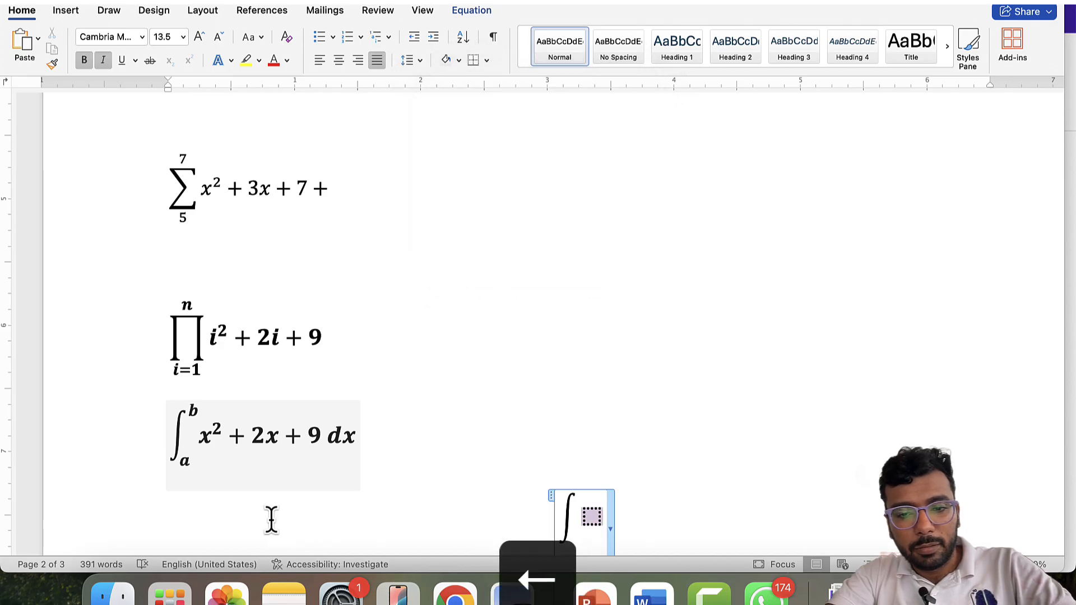
pyautogui.write('x^2')
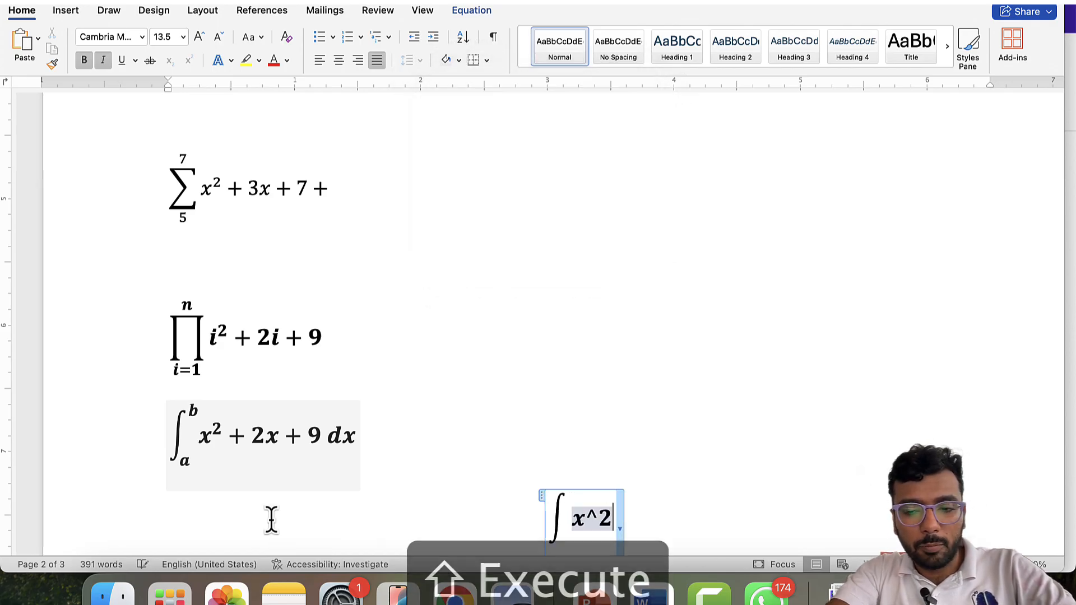
pyautogui.write('+2x+9')
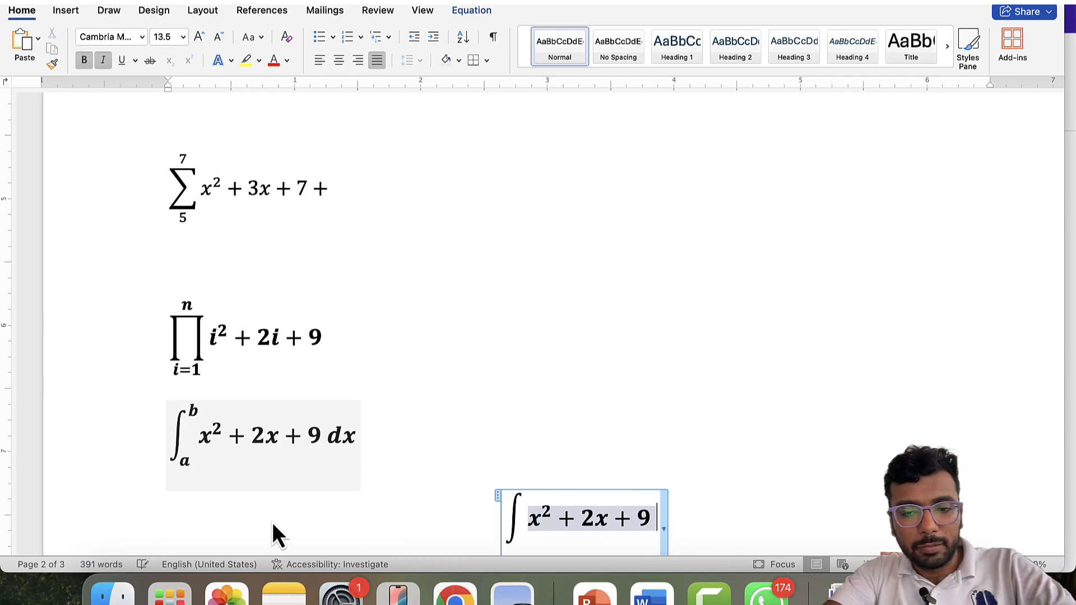
pyautogui.press('super+l')
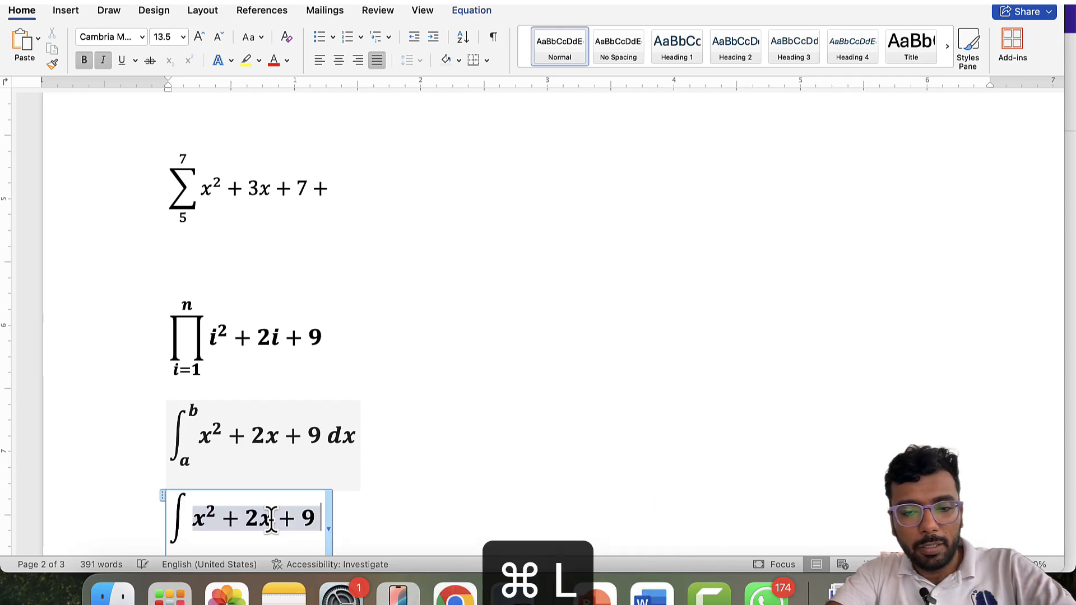
pyautogui.press('Right')
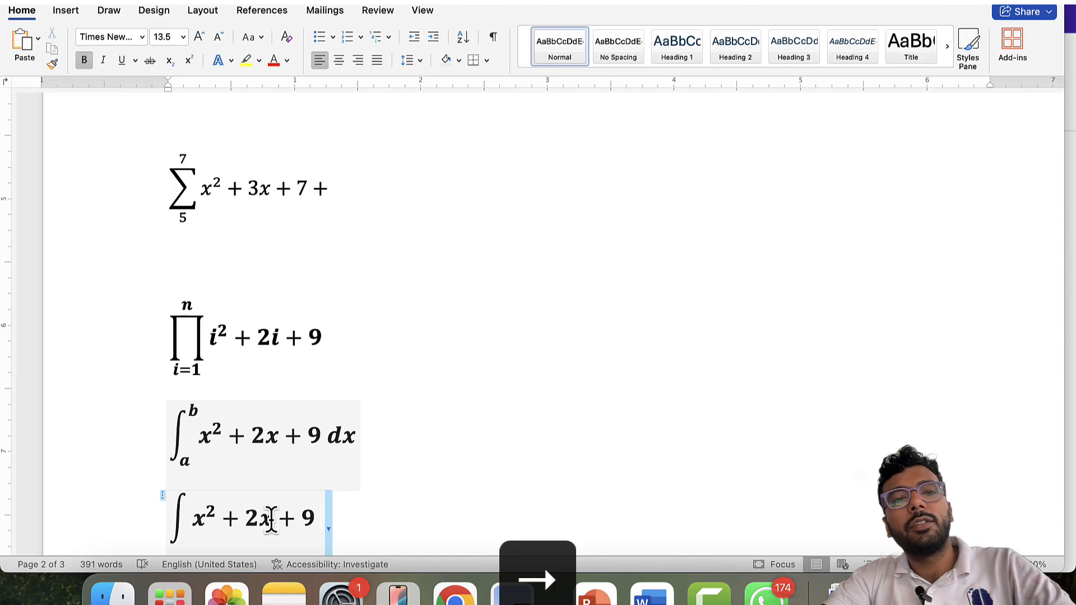
pyautogui.scroll(3, 300, 373)
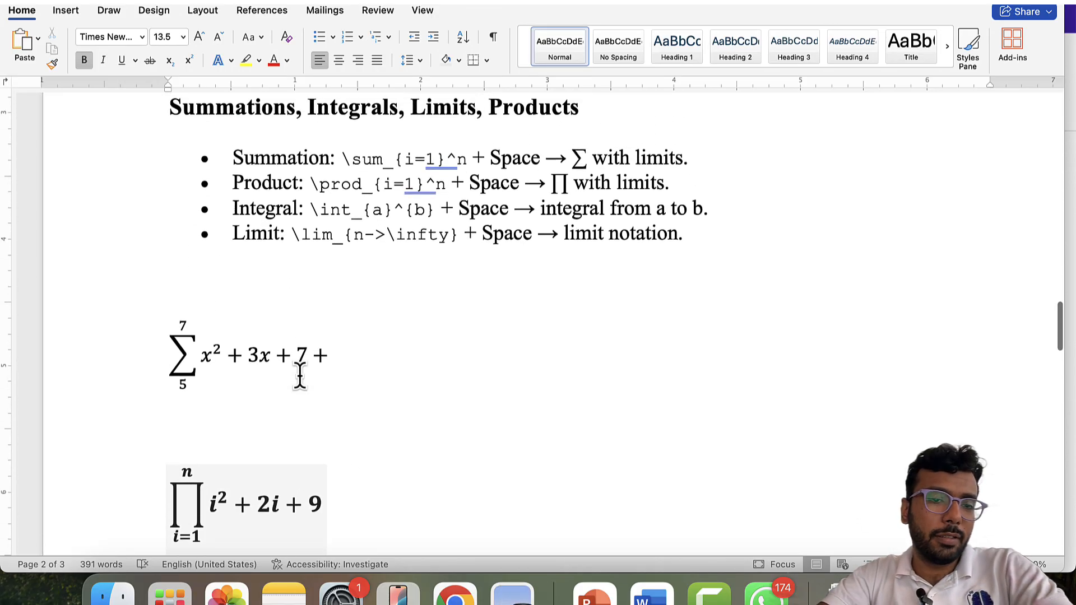
pyautogui.scroll(-6, 300, 375)
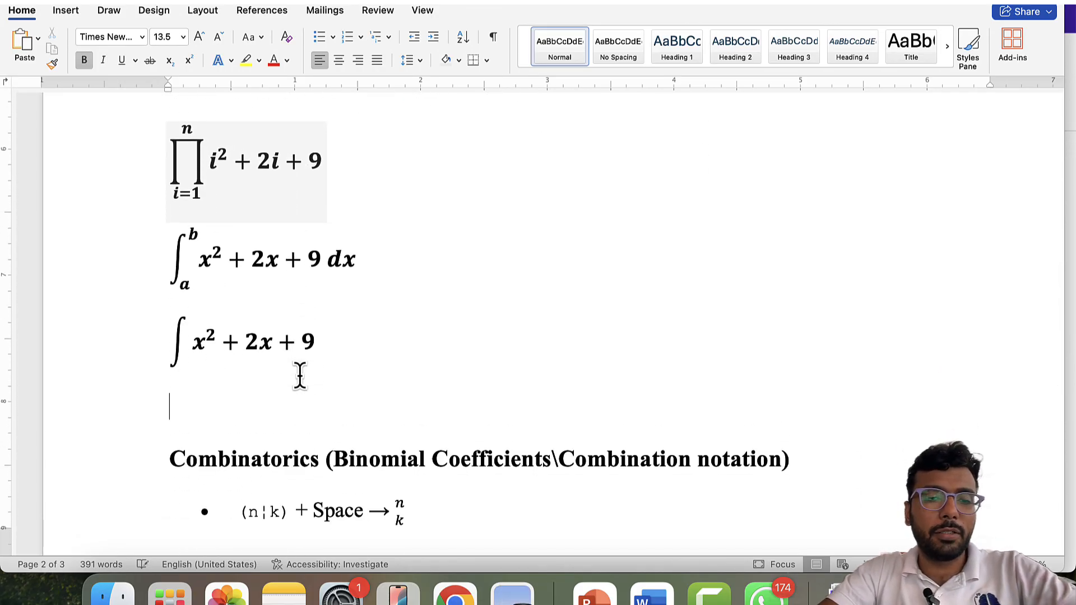
pyautogui.scroll(6, 300, 375)
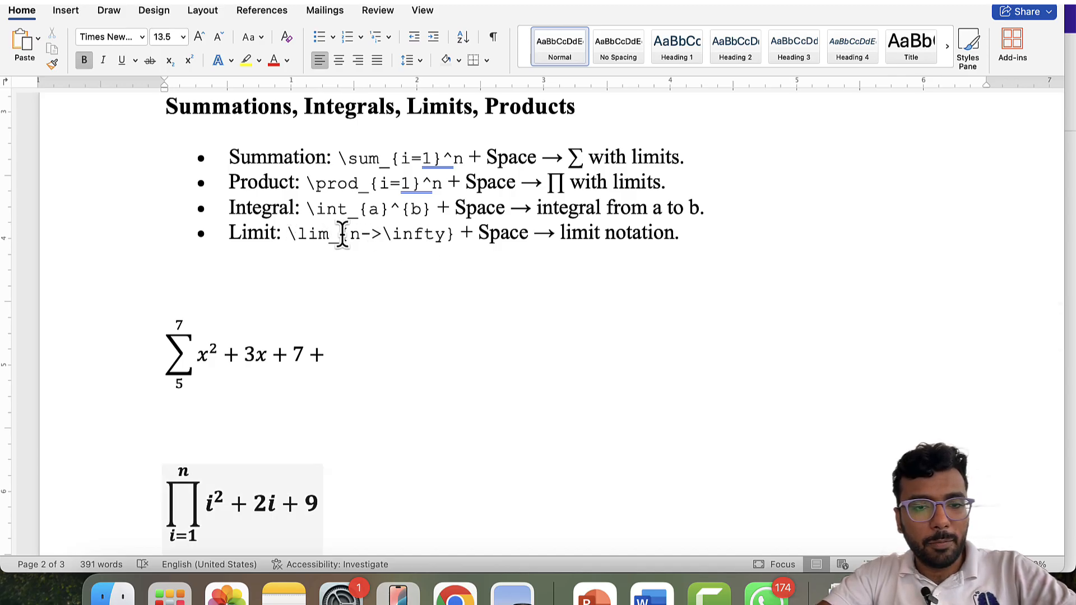
pyautogui.scroll(-2, 423, 245)
pyautogui.scroll(2, 423, 243)
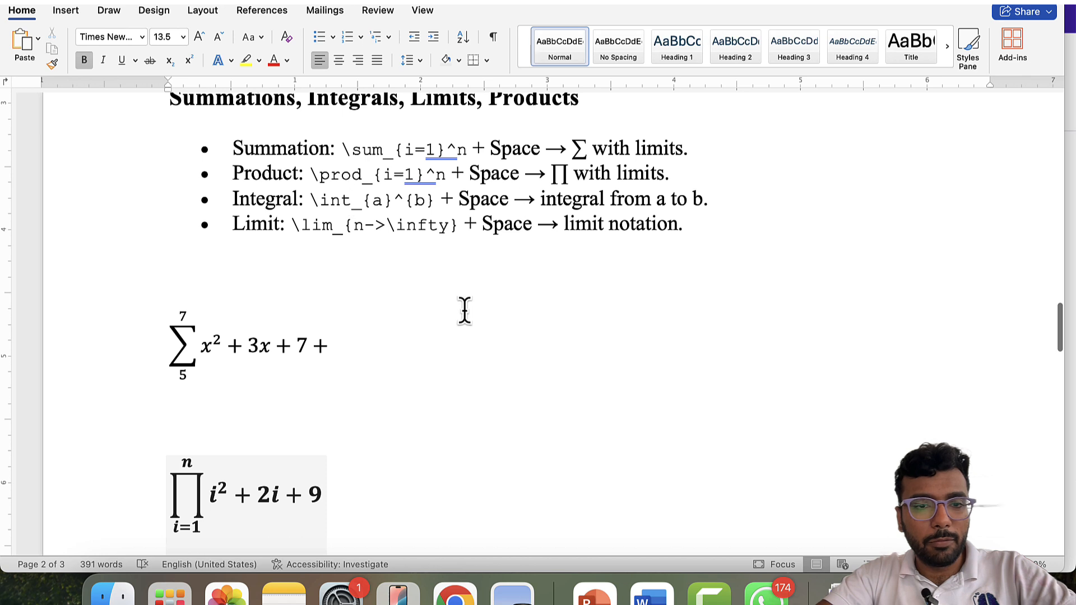
# - Insert an equation on the empty line and build lim with subscript n→∞
pyautogui.scroll(-5, 464, 311)
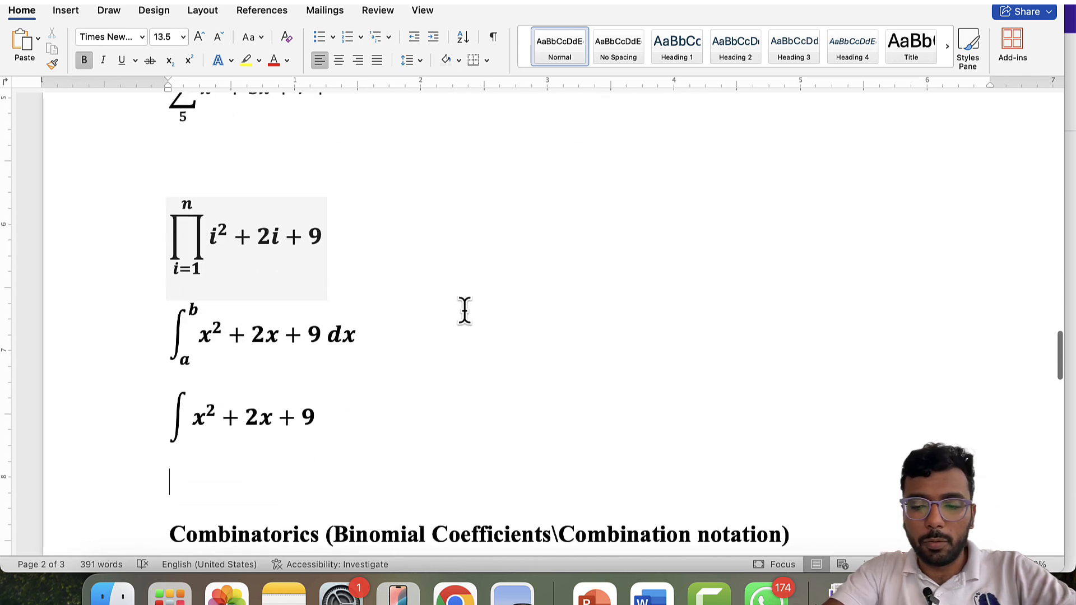
pyautogui.press('BackSpace')
pyautogui.hotkey('ctrl', '=')
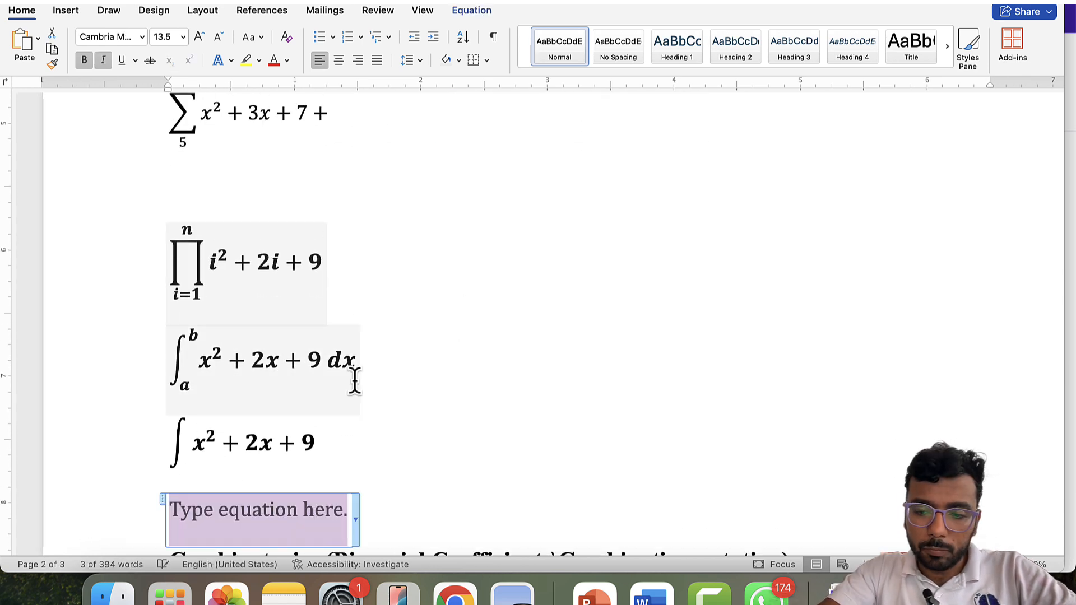
pyautogui.press('super+b')
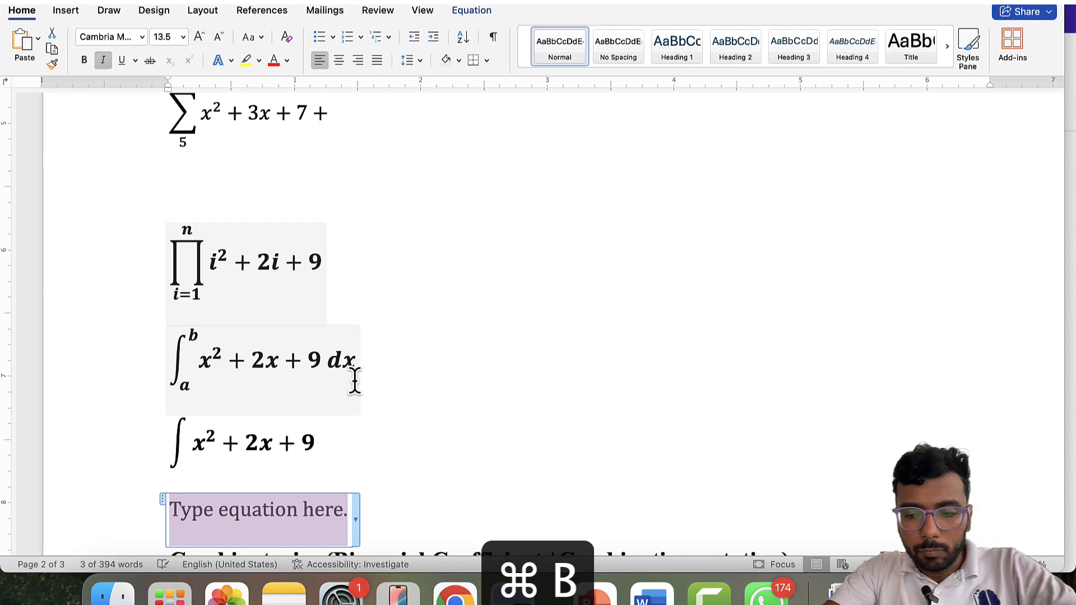
pyautogui.write('\\lim')
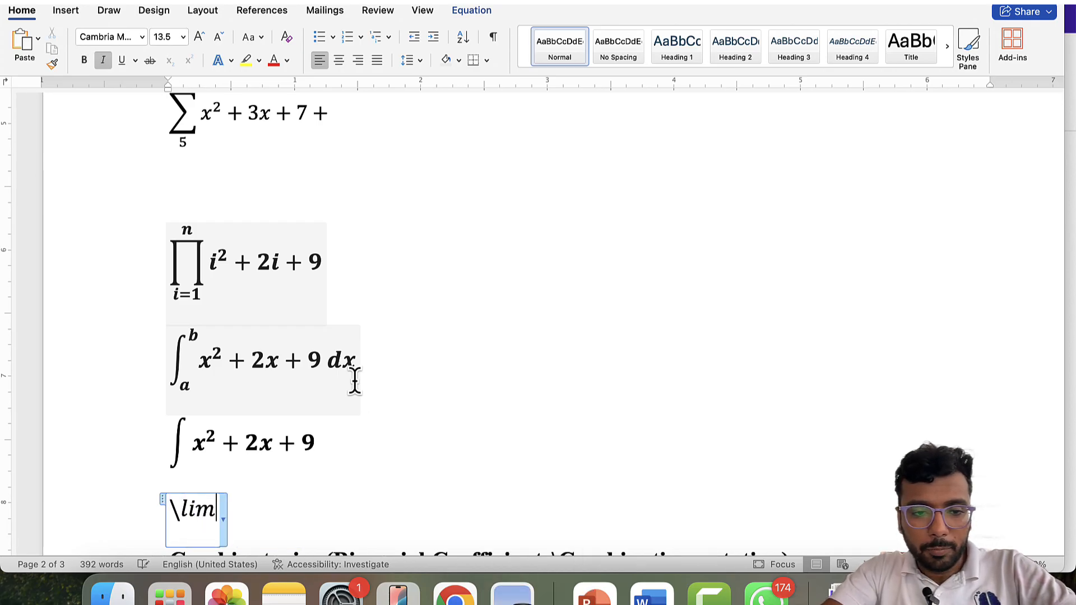
pyautogui.write('_(')
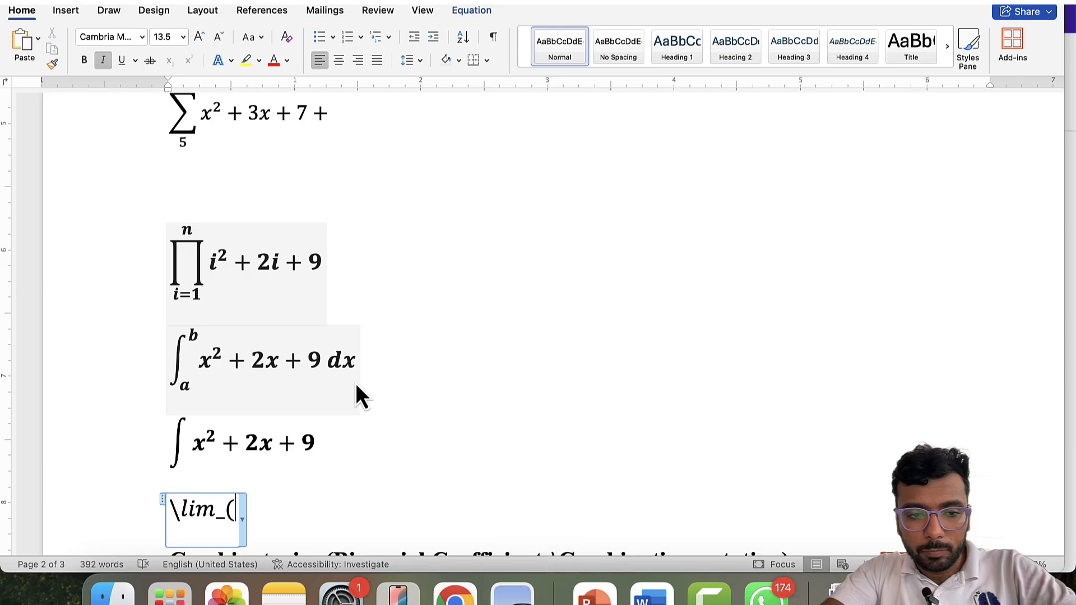
pyautogui.write('n-')
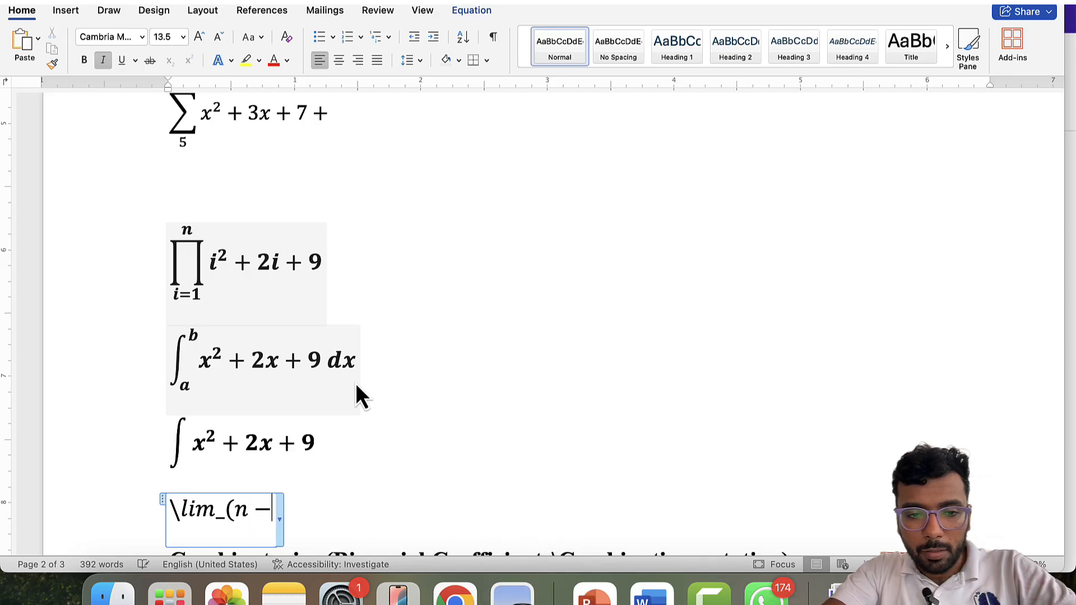
pyautogui.write('>\\in')
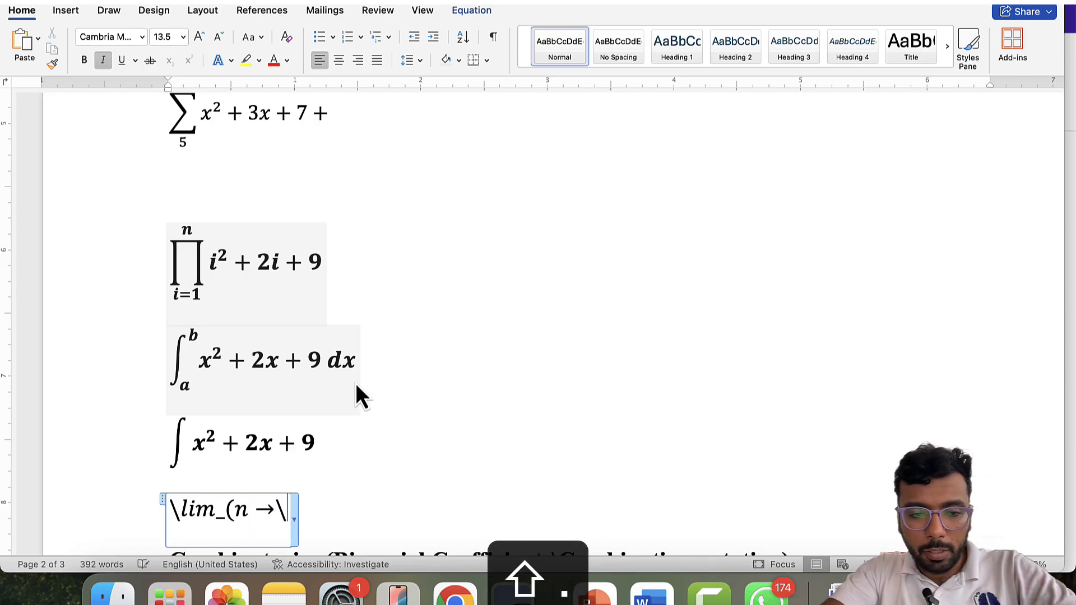
pyautogui.write('fy')
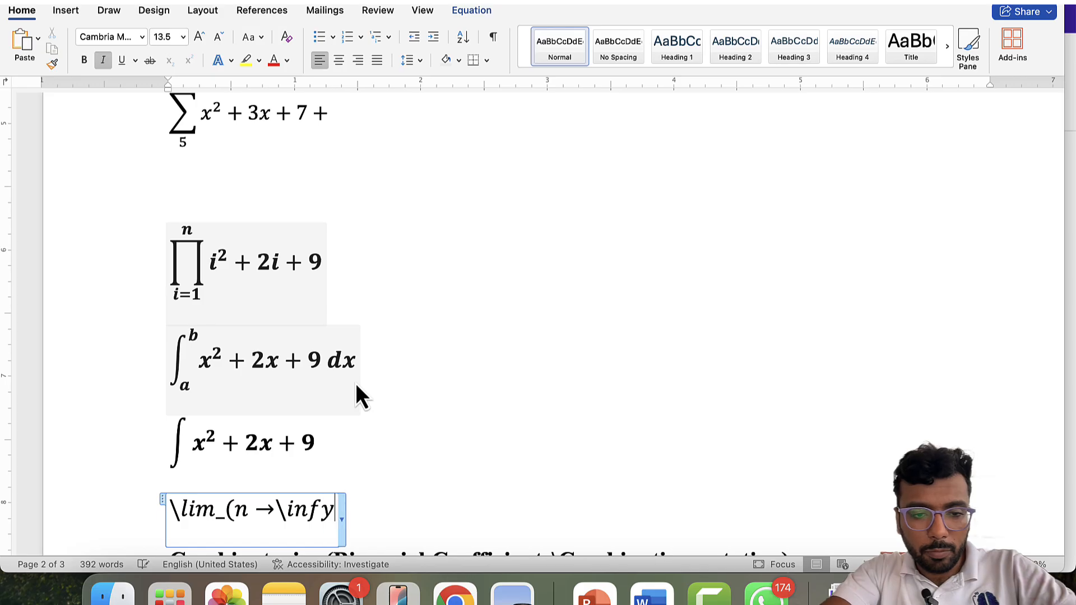
pyautogui.write('ty)')
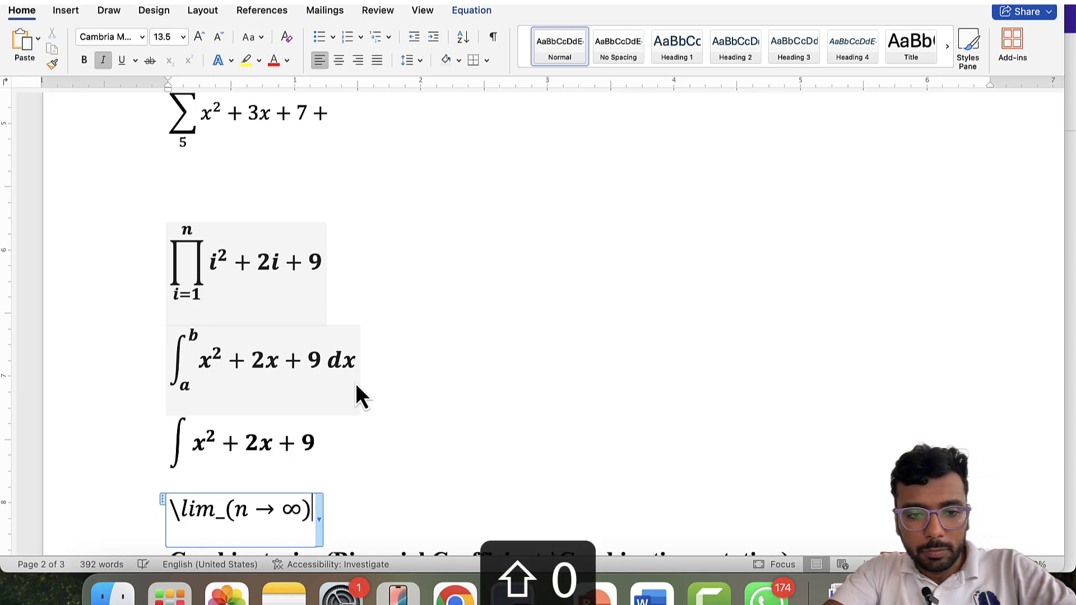
pyautogui.press('space')
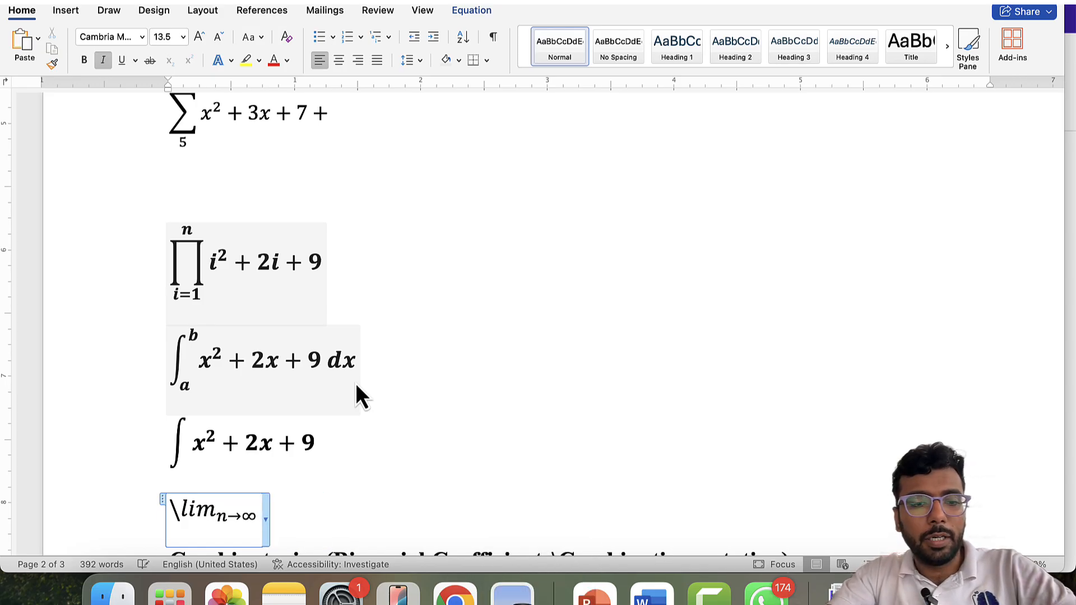
# - Remove the leading backslash before lim and add n^2 + 2n + 1 after the subscript
pyautogui.press('Left')
pyautogui.press('Left')
pyautogui.press('Left')
pyautogui.press('Left')
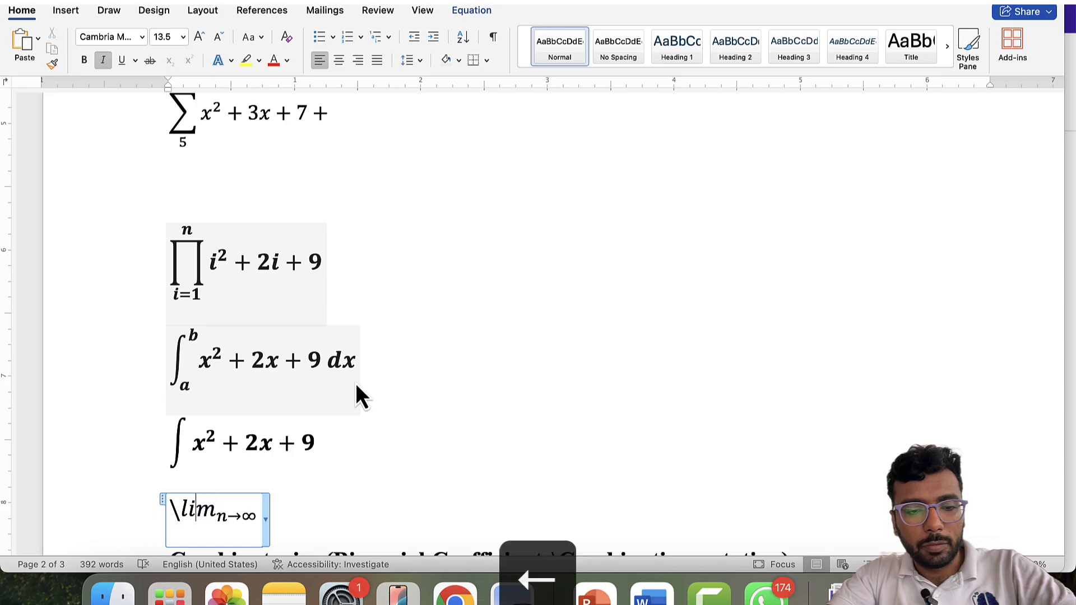
pyautogui.press('Left')
pyautogui.press('BackSpace')
pyautogui.press('Right')
pyautogui.press('Right')
pyautogui.press('Right')
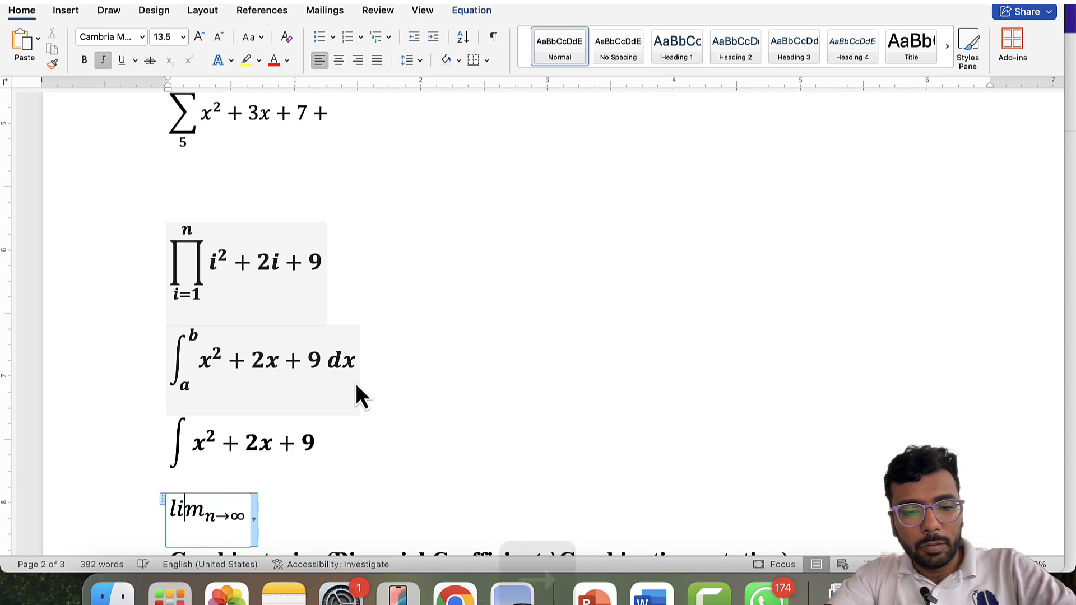
pyautogui.press('Right')
pyautogui.write('n')
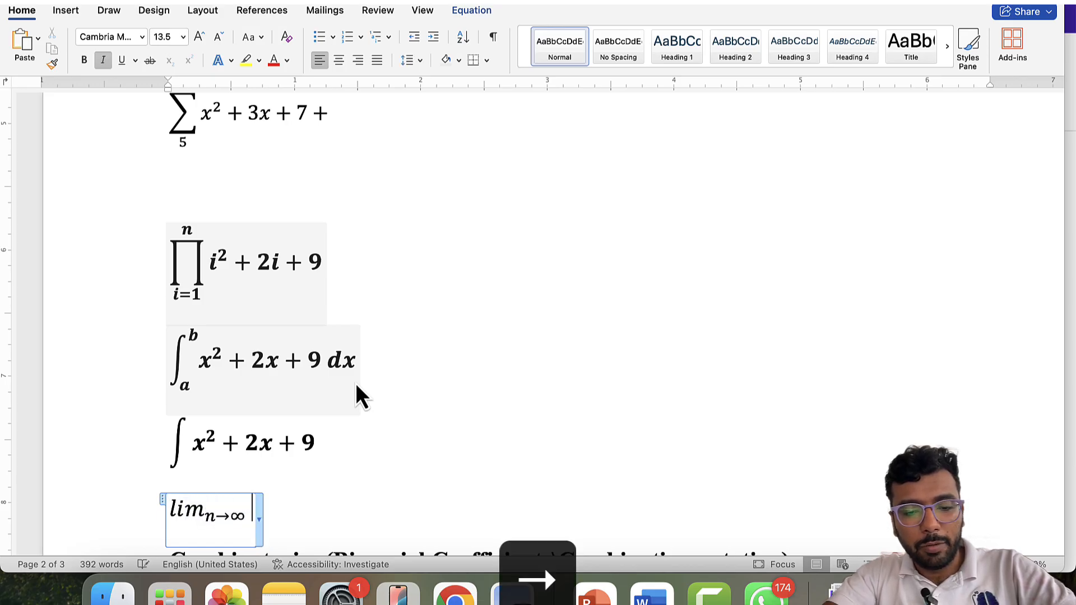
pyautogui.write('^2')
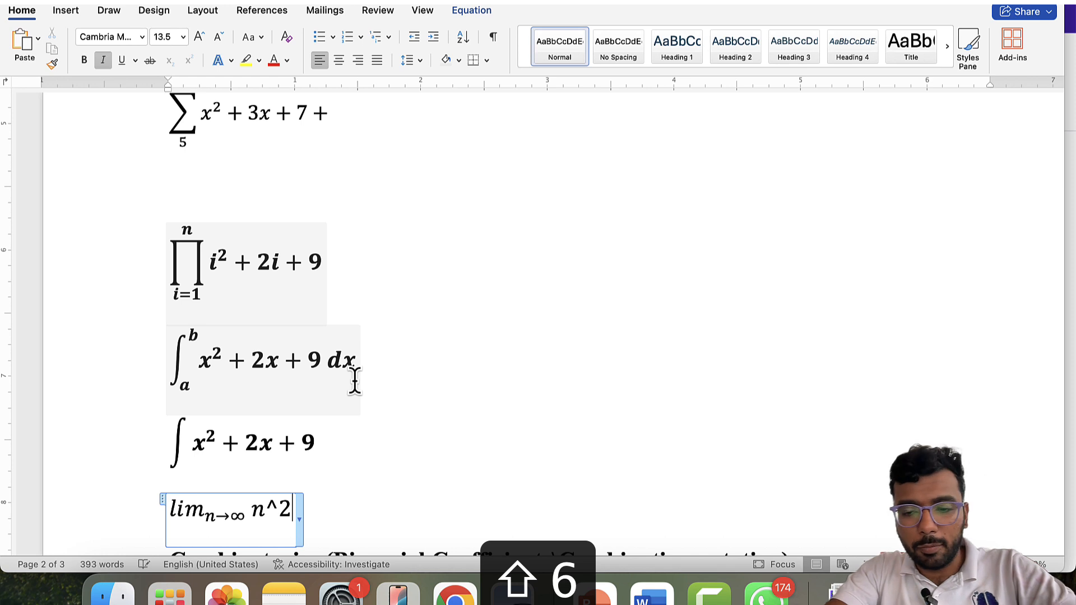
pyautogui.write(' + 2n')
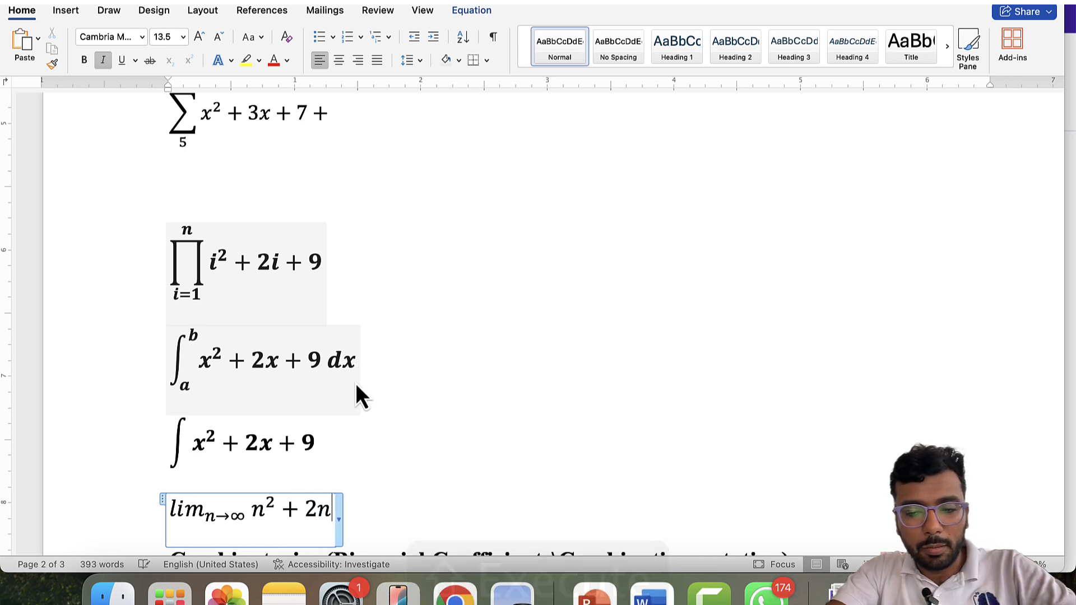
pyautogui.write(' + 1')
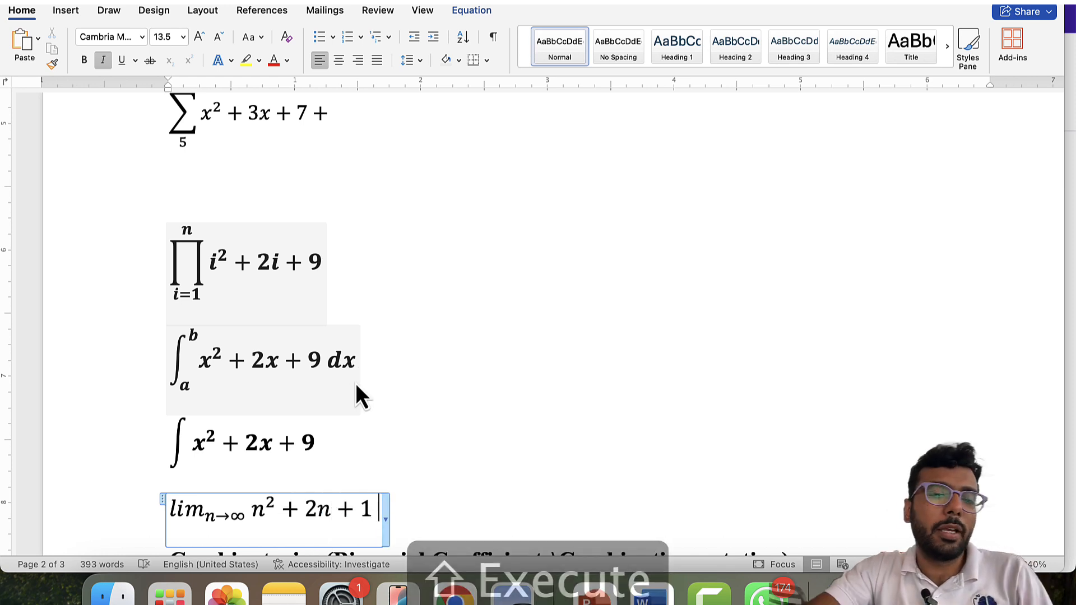
# - Delete the plain n¦k text at the start of the nCr bullet
pyautogui.scroll(-3, 366, 321)
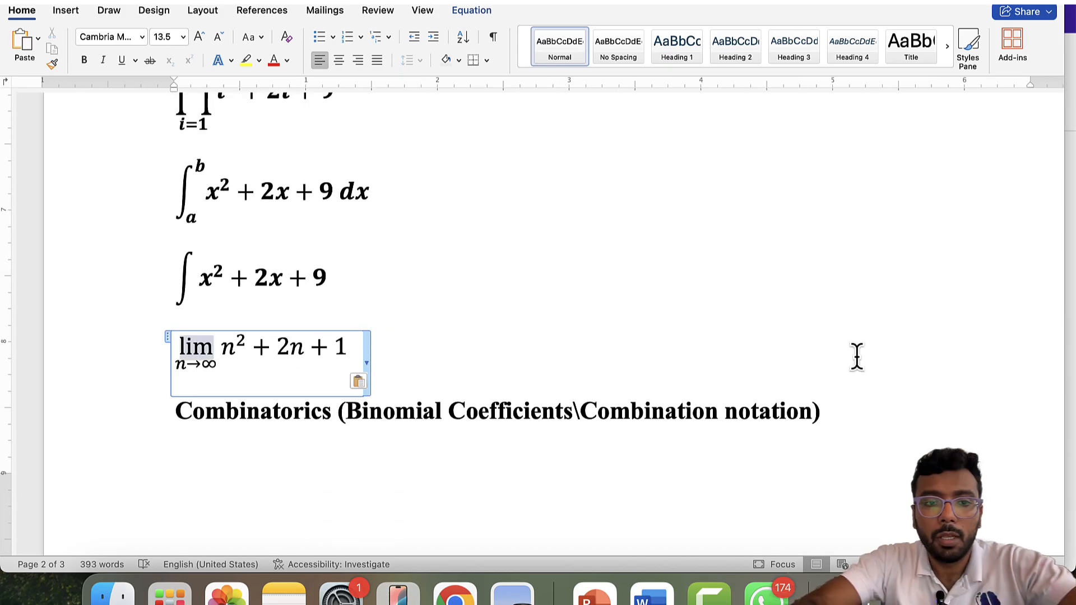
pyautogui.scroll(-10, 729, 421)
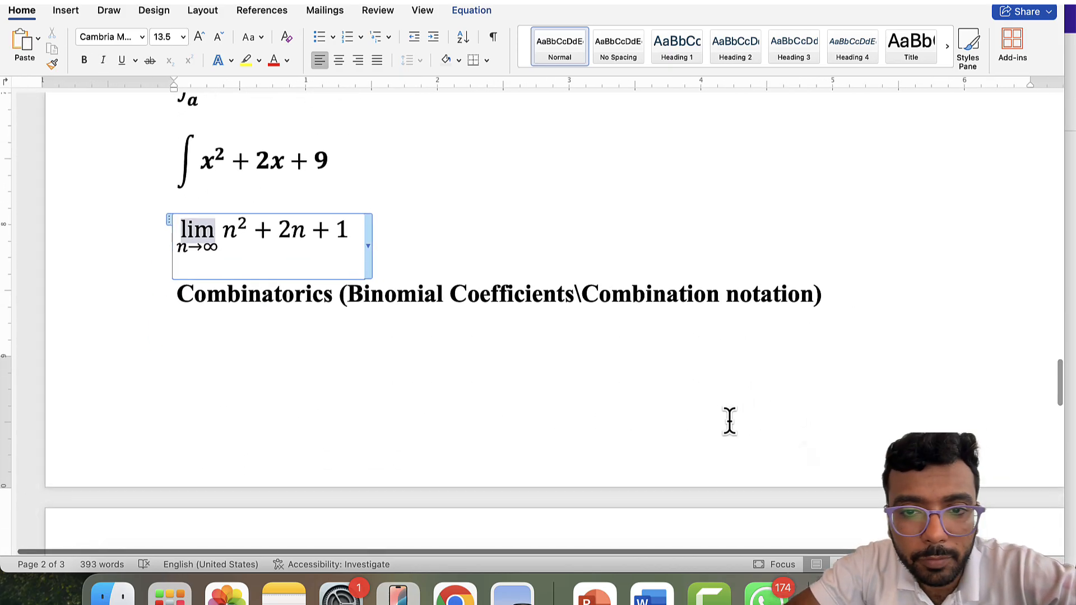
pyautogui.scroll(2, 728, 421)
pyautogui.scroll(-6, 728, 421)
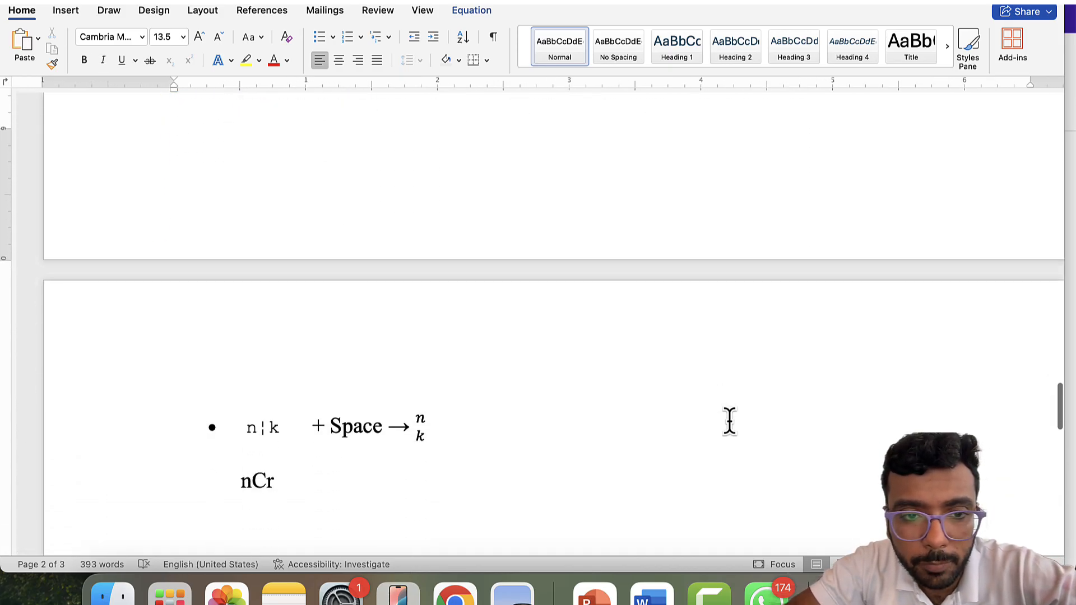
pyautogui.moveTo(276, 307); pyautogui.dragTo(233, 305)
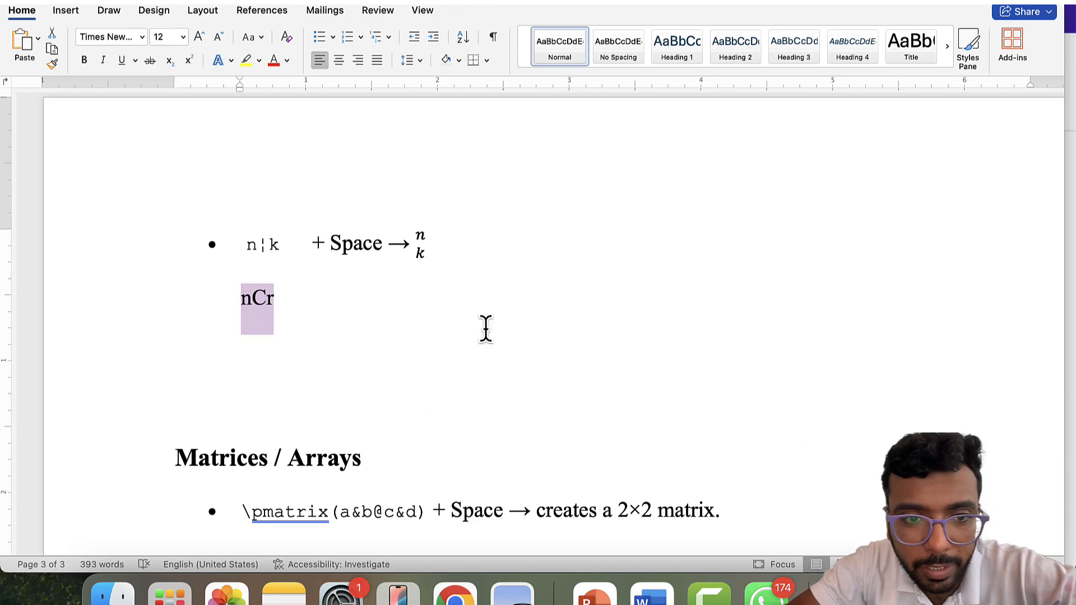
pyautogui.click(317, 300)
pyautogui.press('Up')
pyautogui.hotkey('shift', 'Left')
pyautogui.hotkey('shift', 'Left')
pyautogui.hotkey('shift', 'Left')
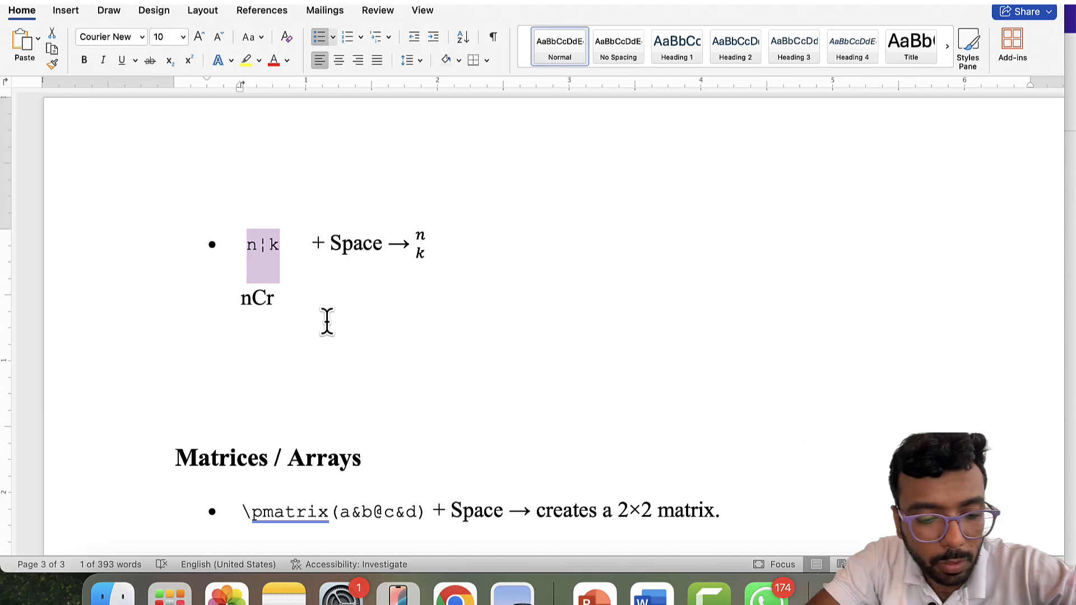
pyautogui.hotkey('ctrl', '=')
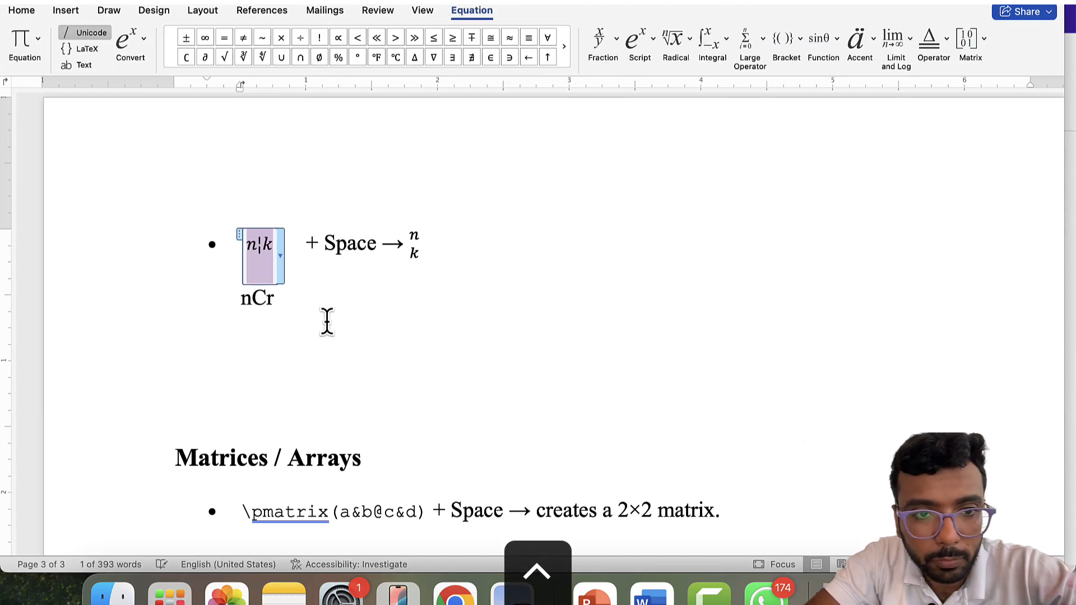
pyautogui.press('BackSpace')
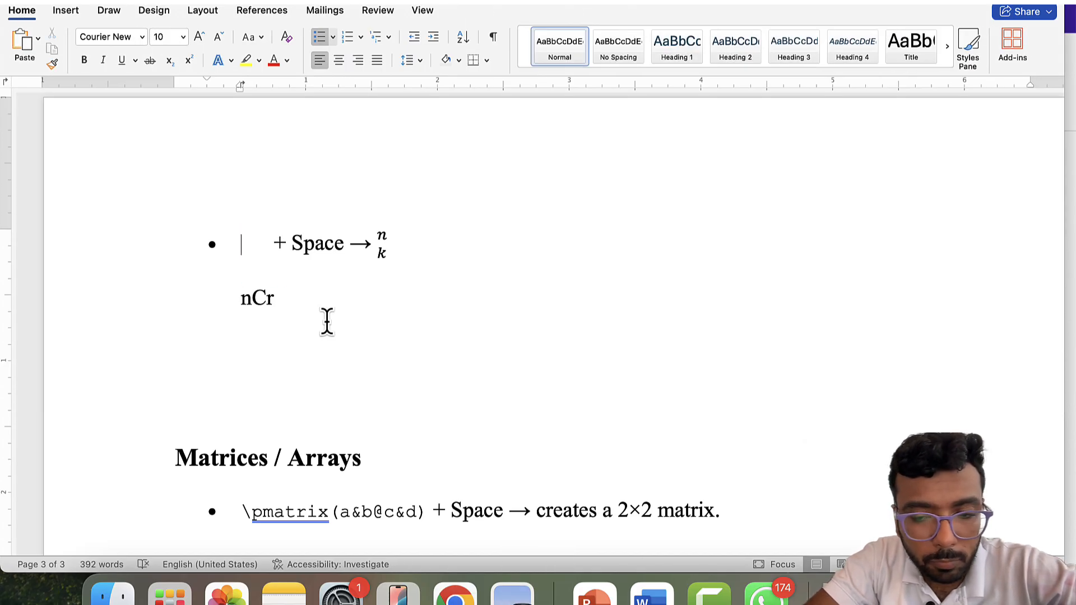
# - Insert an equation and type n \atop k to stack n over k
pyautogui.hotkey('ctrl', '=')
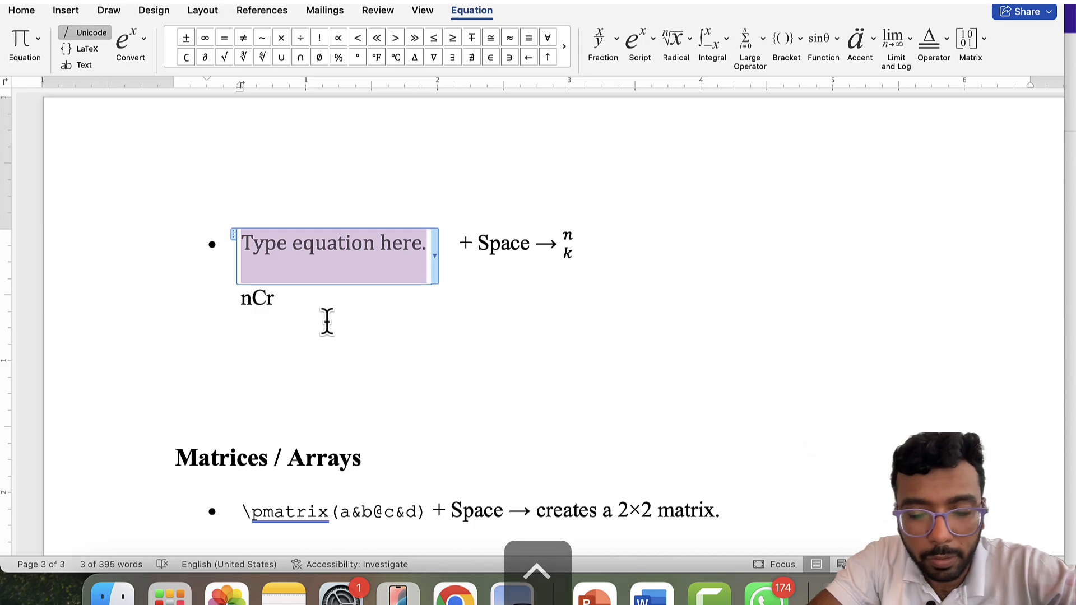
pyautogui.write('n')
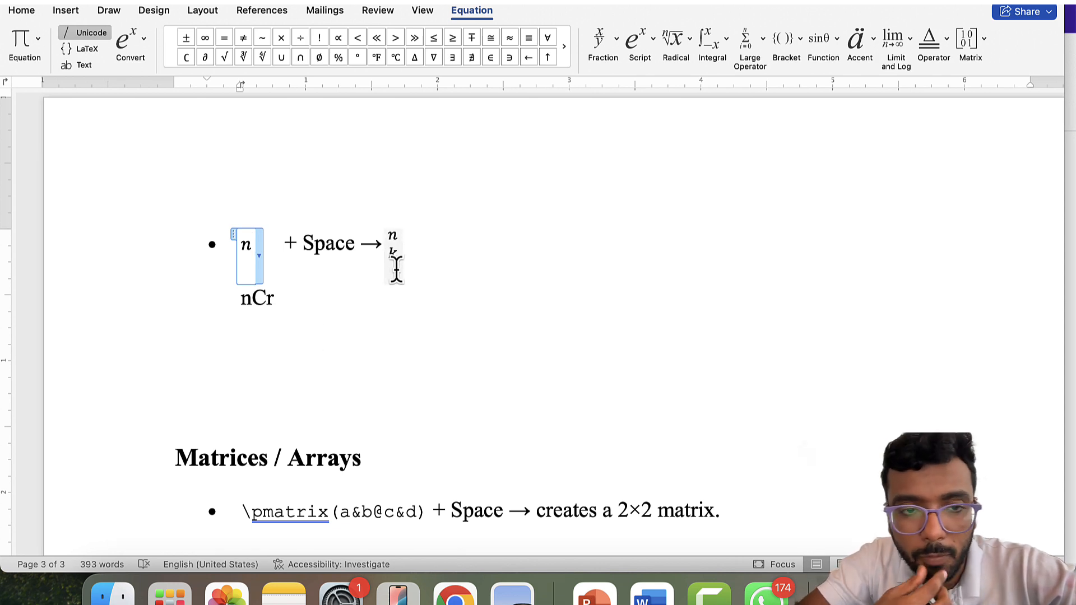
pyautogui.write('\\a')
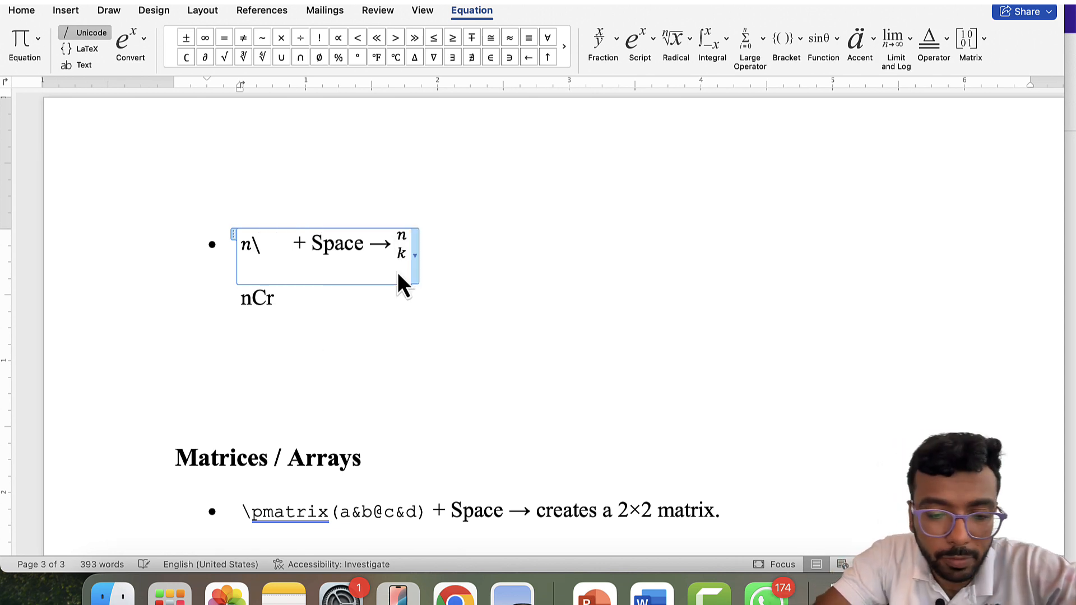
pyautogui.write('top')
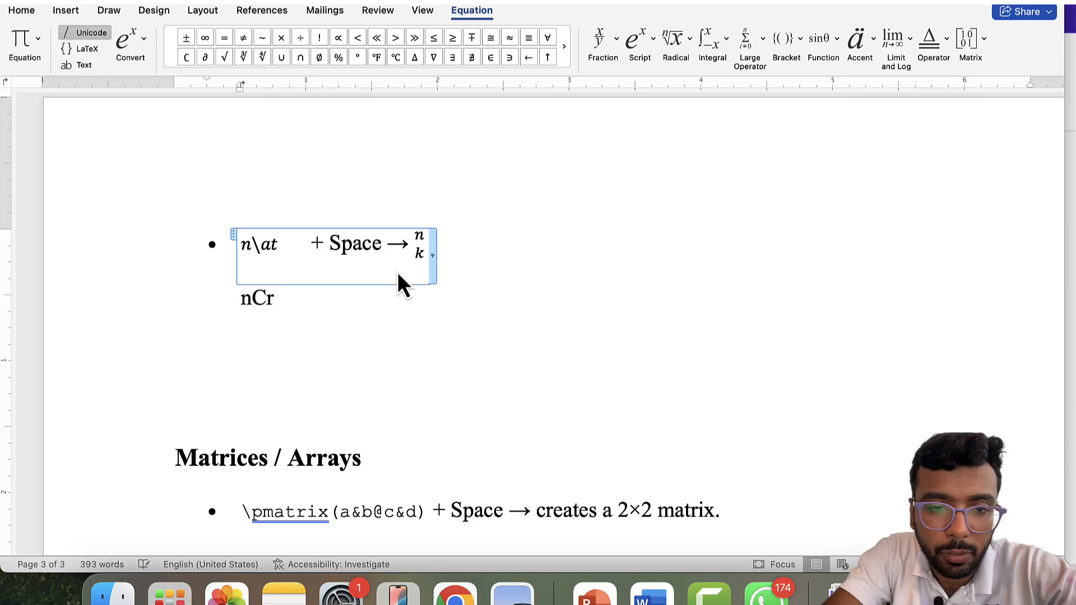
pyautogui.press('space')
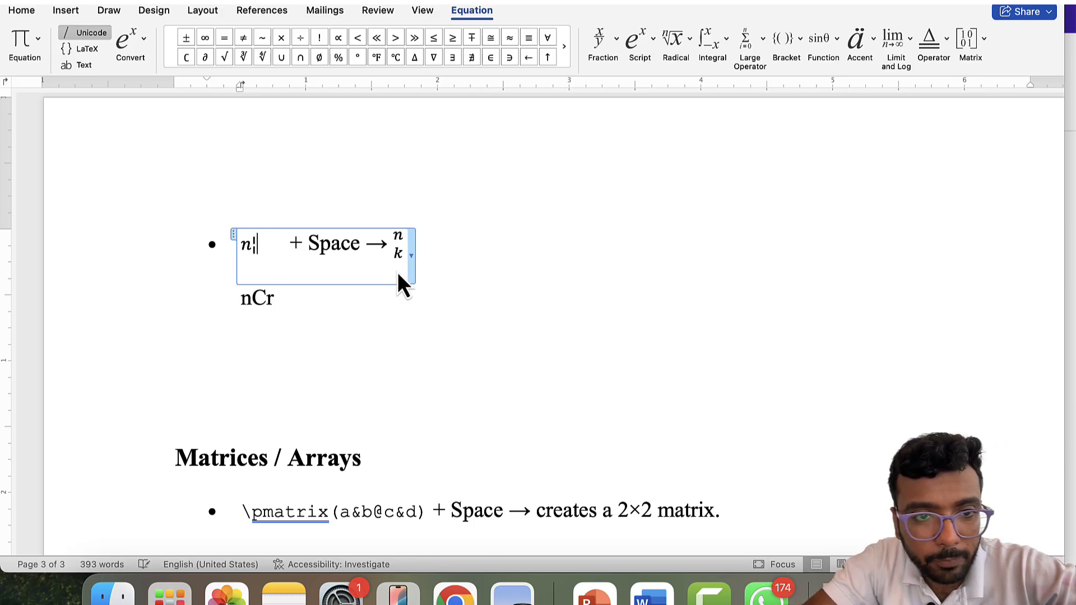
pyautogui.write('k')
pyautogui.press('space')
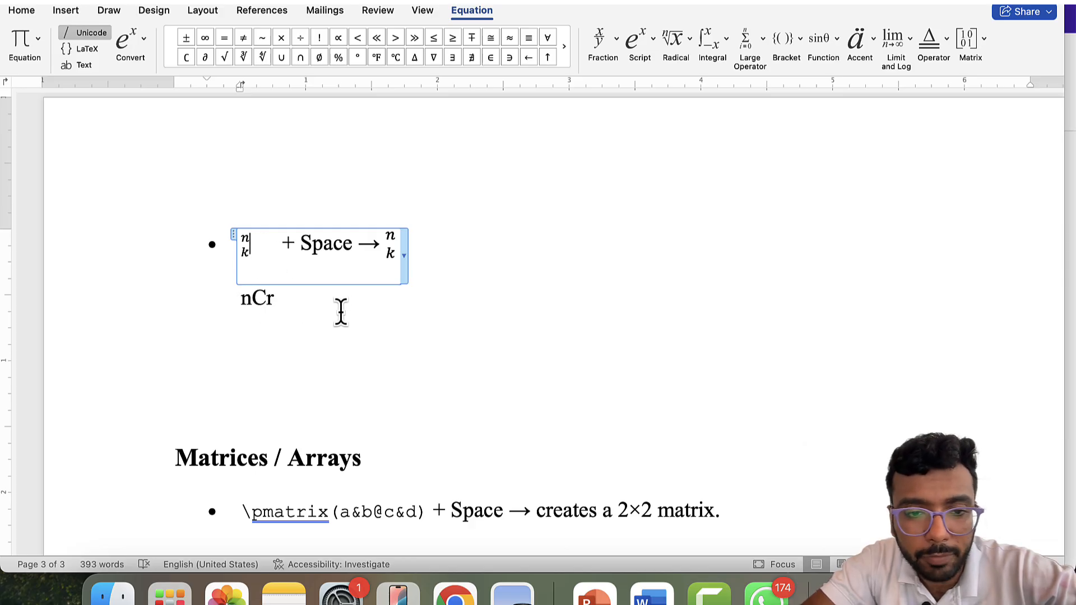
# - Add empty paragraphs below the \pmatrix(a&b@c&d) bullet in Matrices / Arrays
pyautogui.scroll(-5, 341, 312)
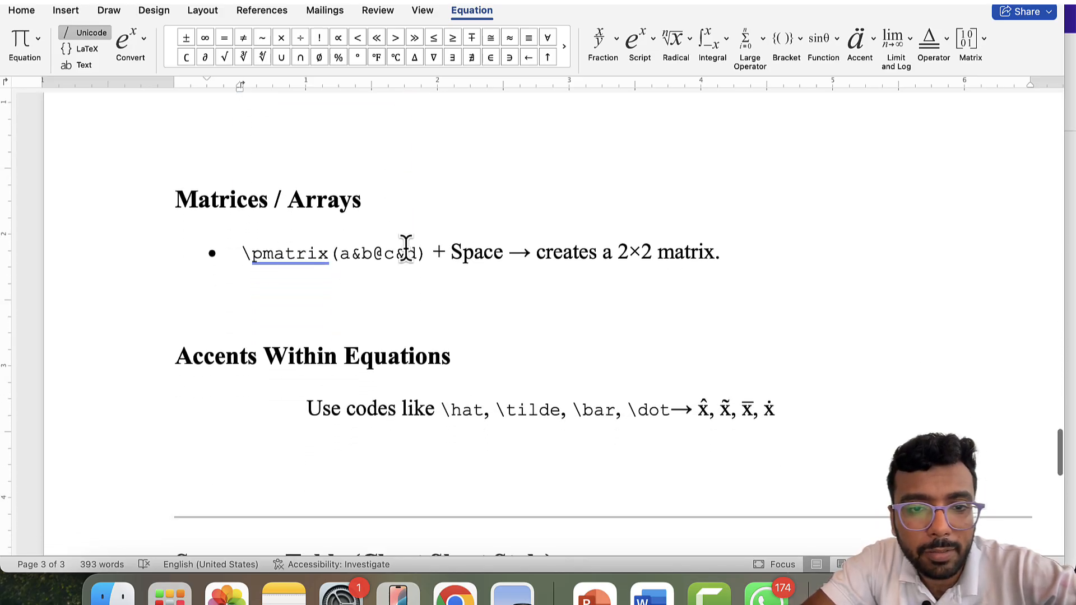
pyautogui.press('Return')
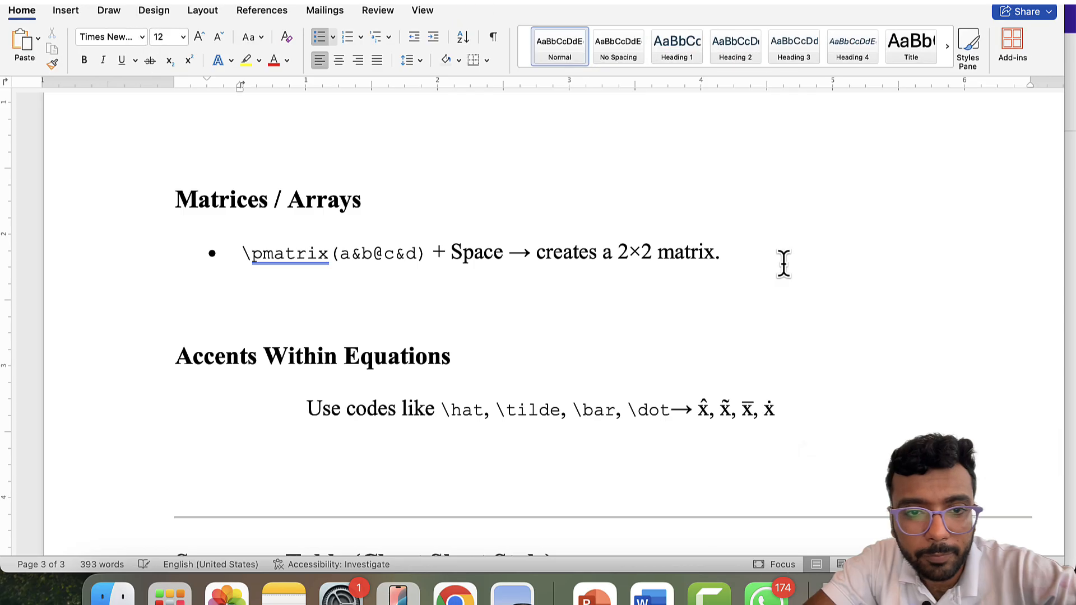
pyautogui.press('Return')
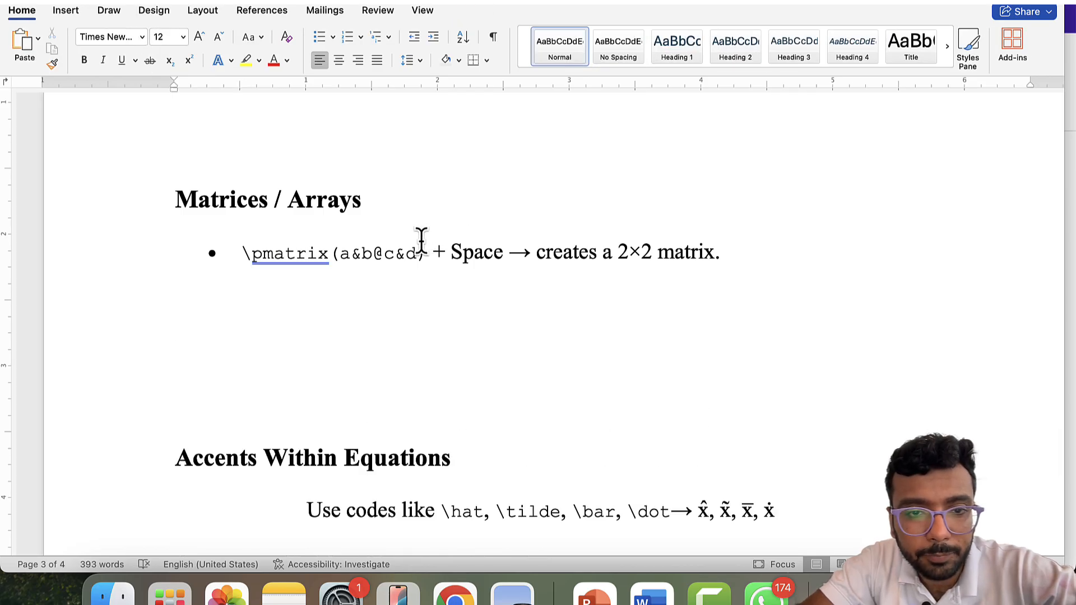
pyautogui.click(383, 253)
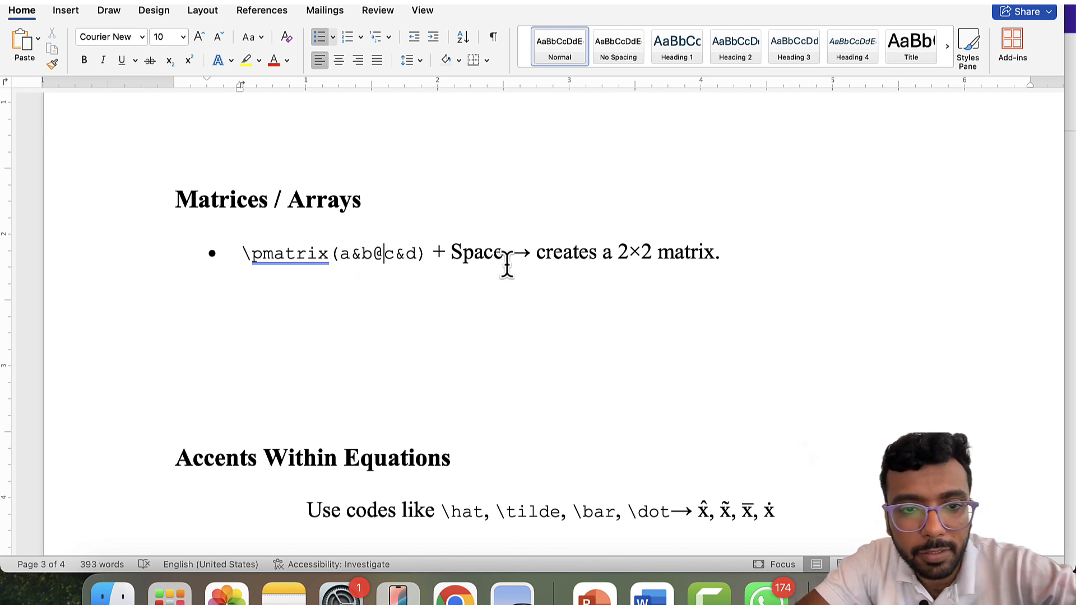
pyautogui.click(751, 254)
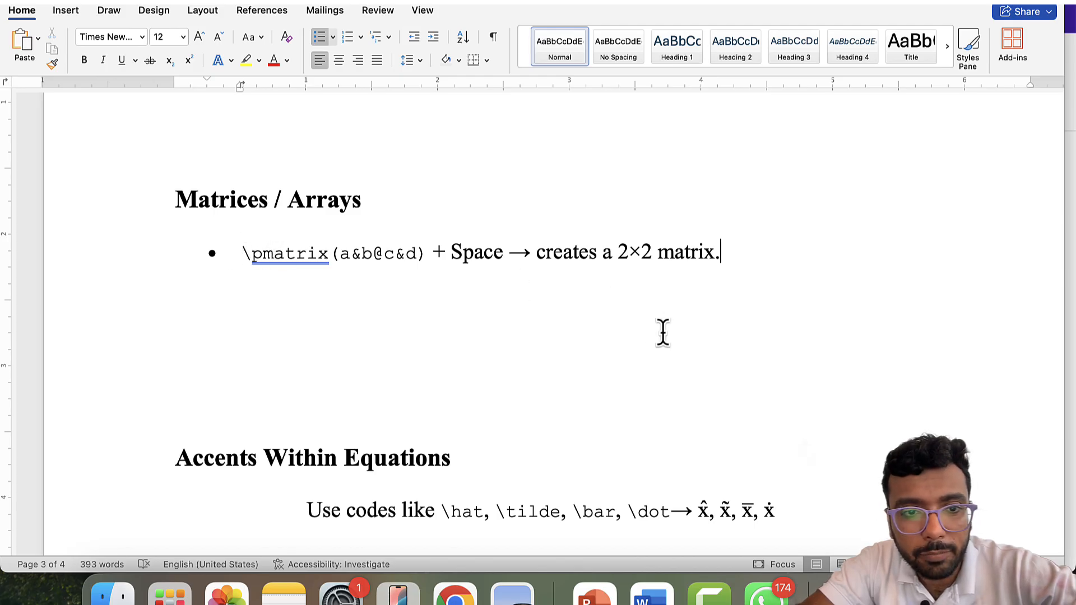
pyautogui.press('Return')
pyautogui.press('Return')
pyautogui.press('Return')
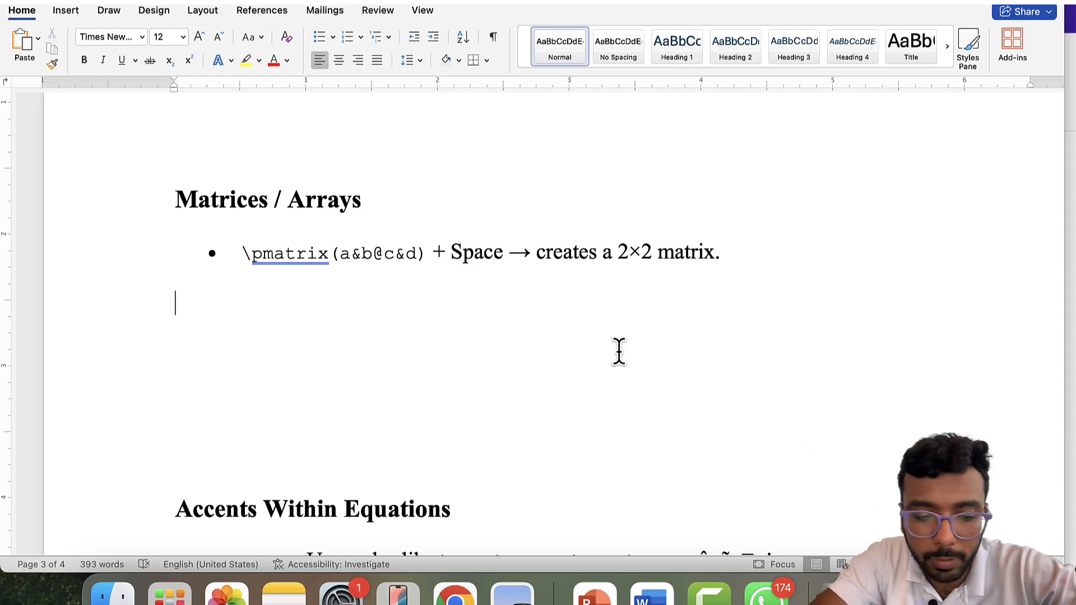
# - Insert a left-aligned equation \pmatrix(1&4&5@3&2.5&7.09@1&4&6) and build it into a 3×3 matrix
pyautogui.hotkey('ctrl', '=')
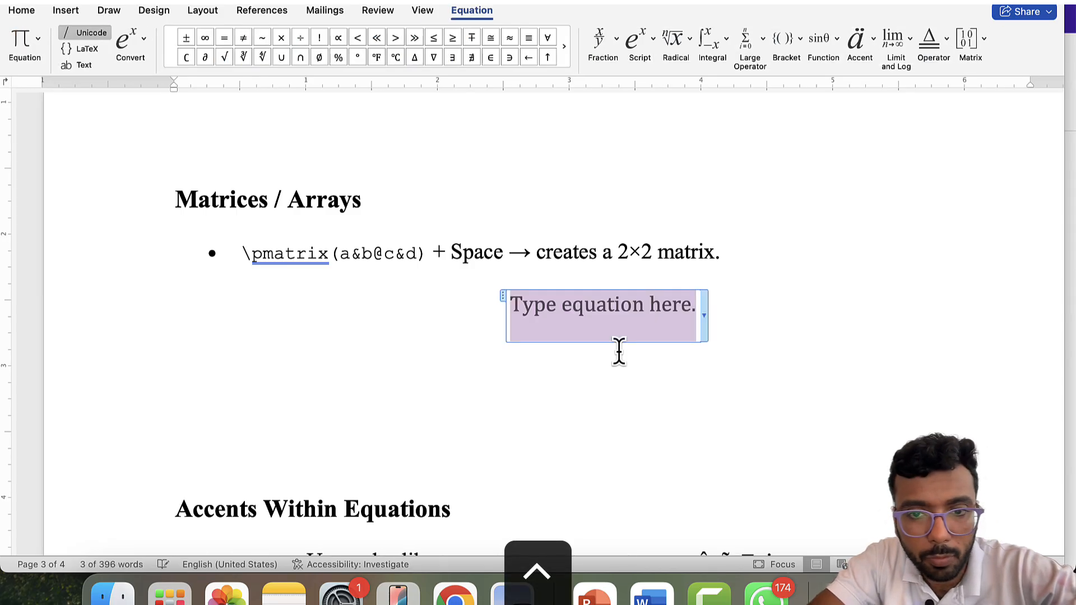
pyautogui.press('super+l')
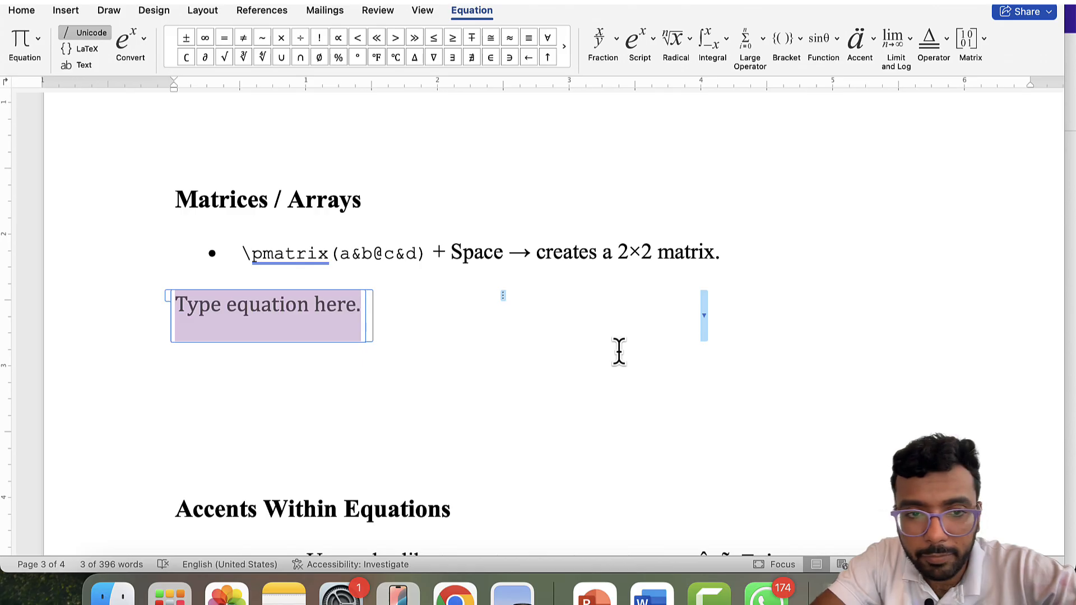
pyautogui.write('\\')
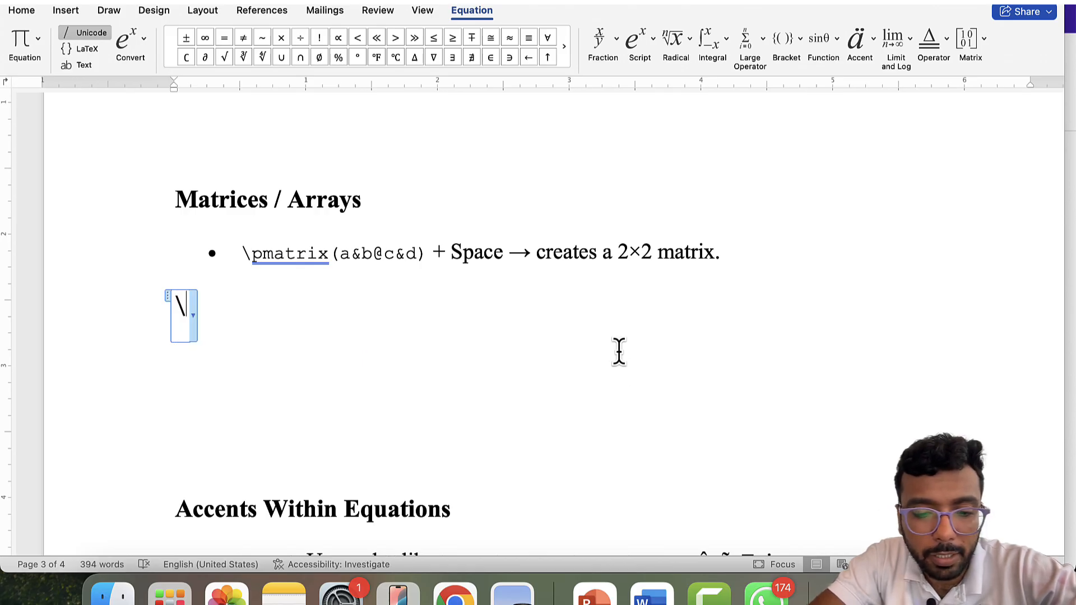
pyautogui.write('pmatrix')
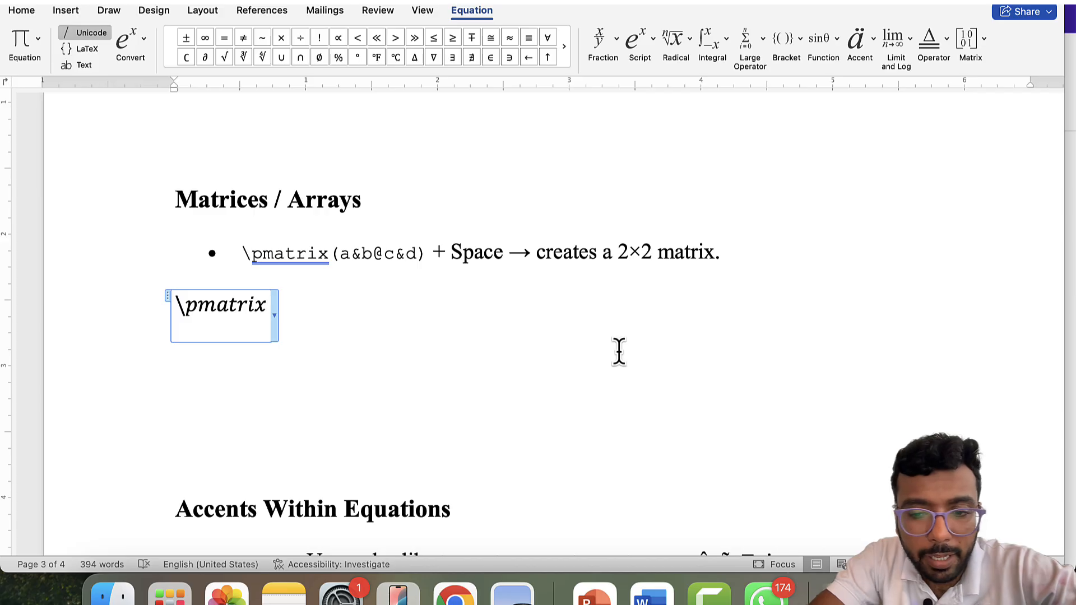
pyautogui.write('(m)(')
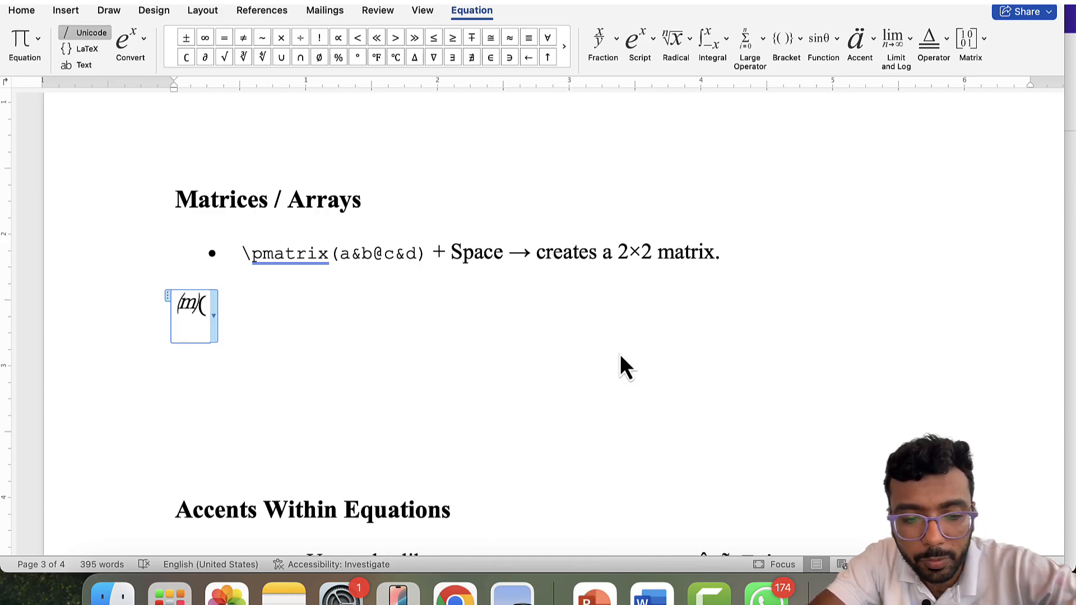
pyautogui.write('1')
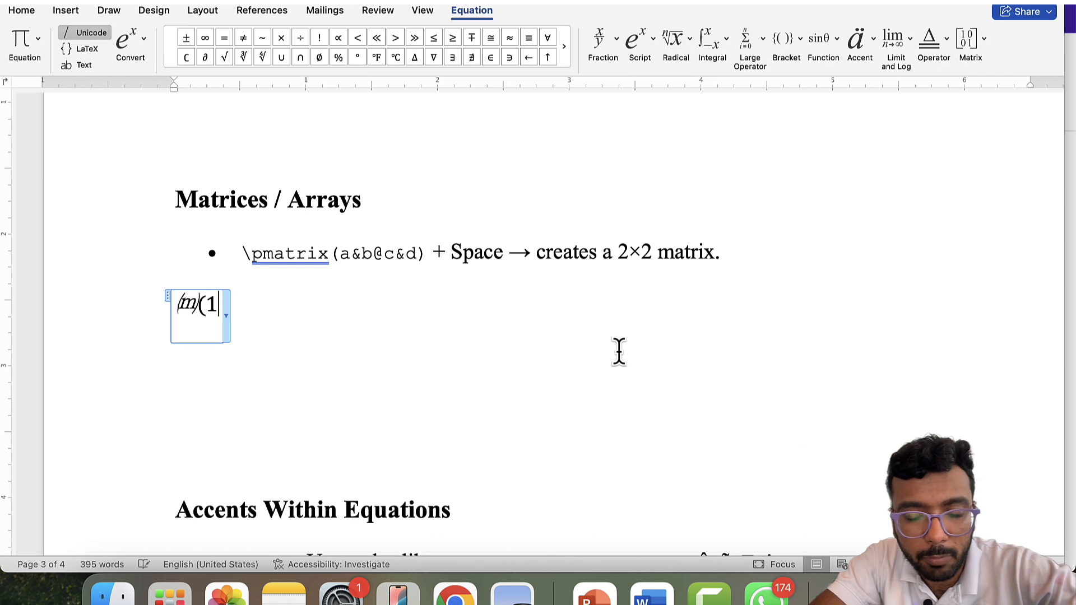
pyautogui.write('&4')
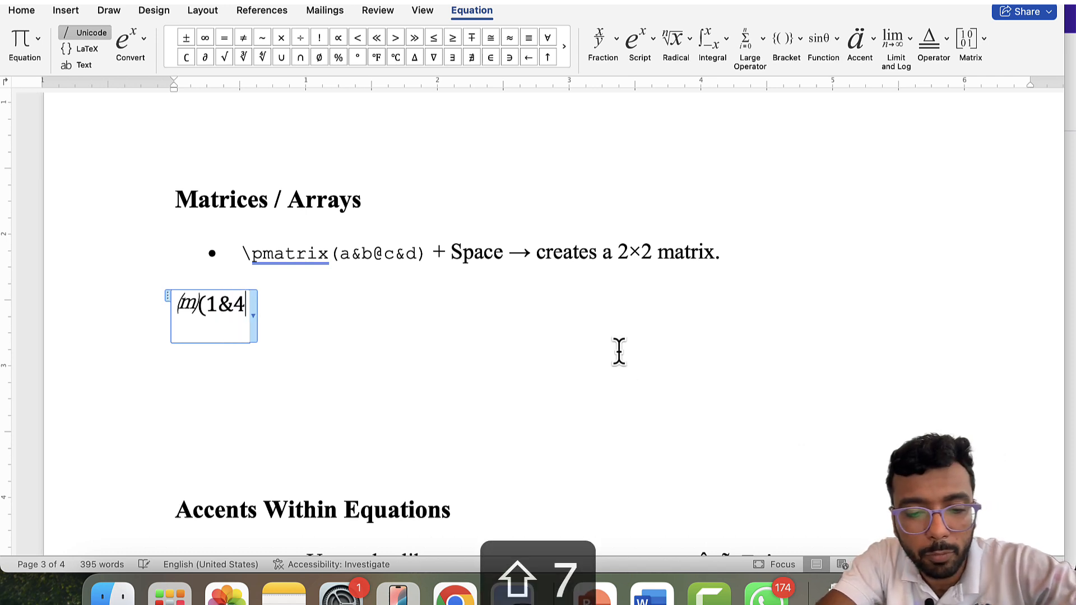
pyautogui.write('&5@')
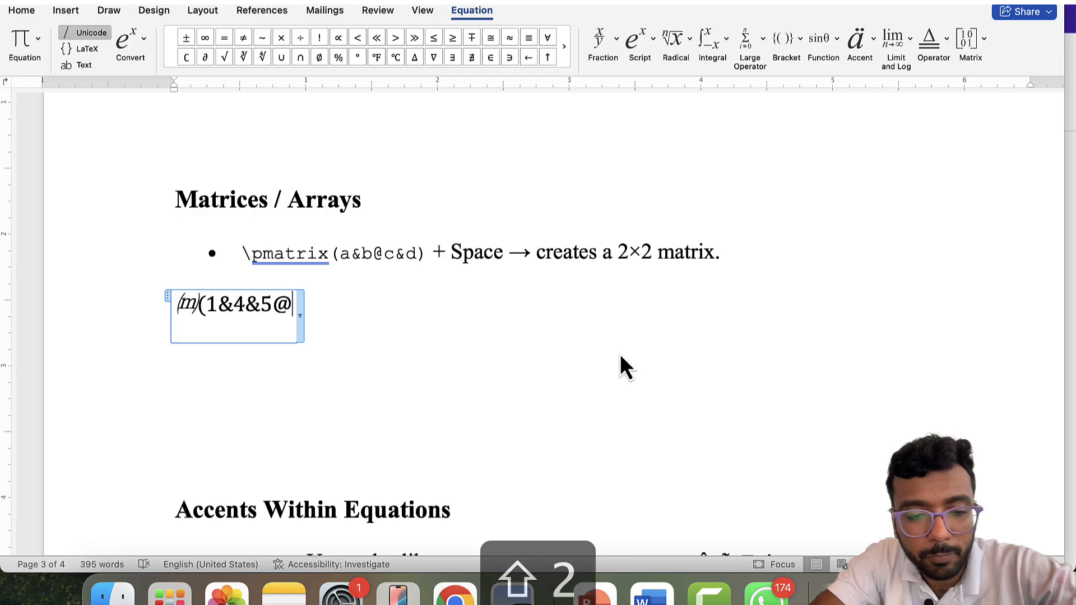
pyautogui.write('3&2')
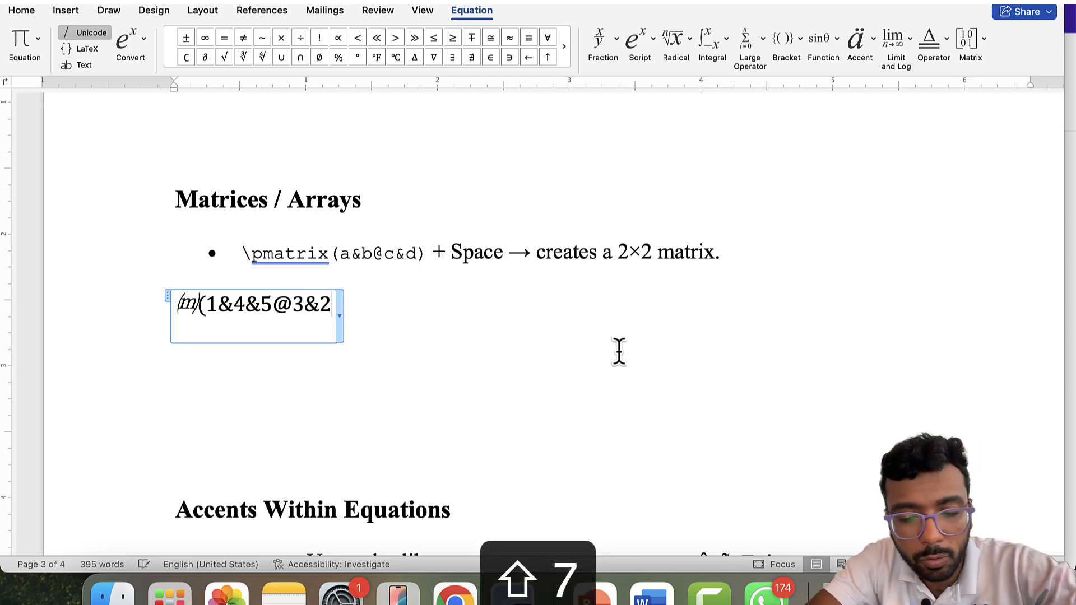
pyautogui.write('.5&')
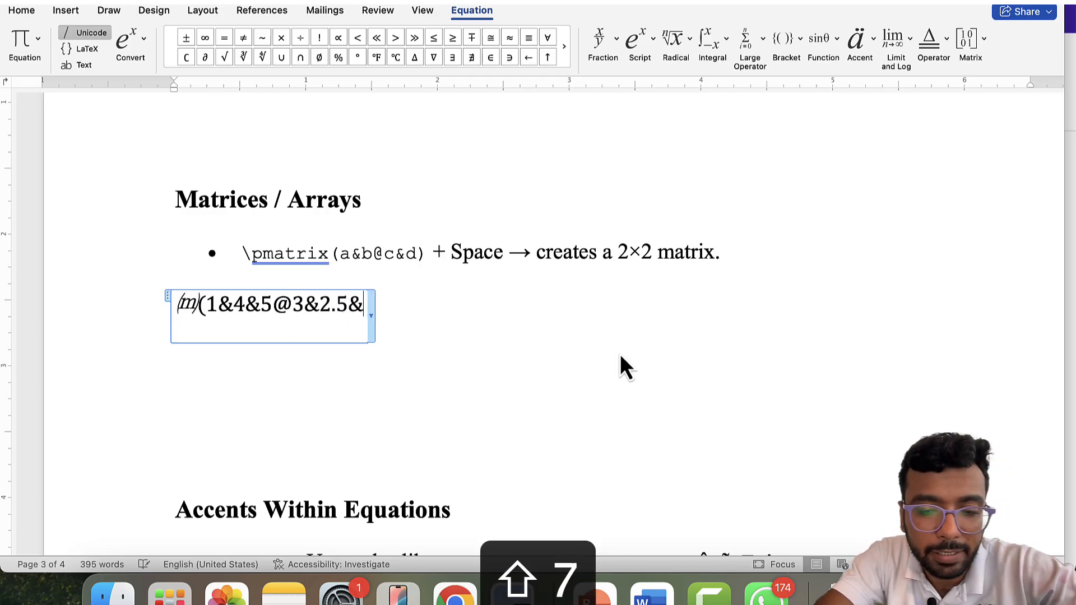
pyautogui.write('7.')
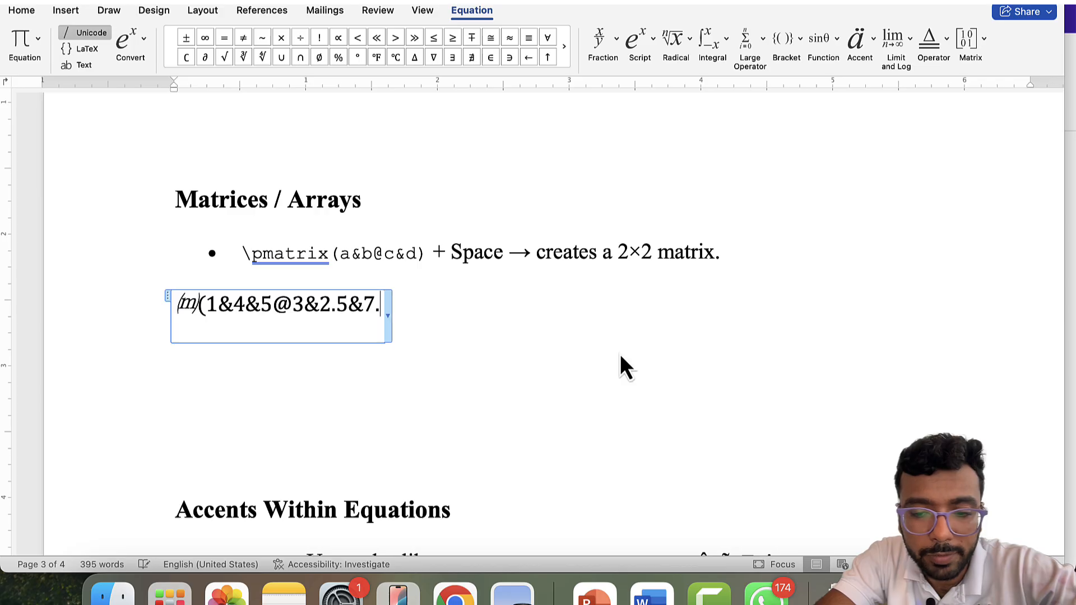
pyautogui.write('09@')
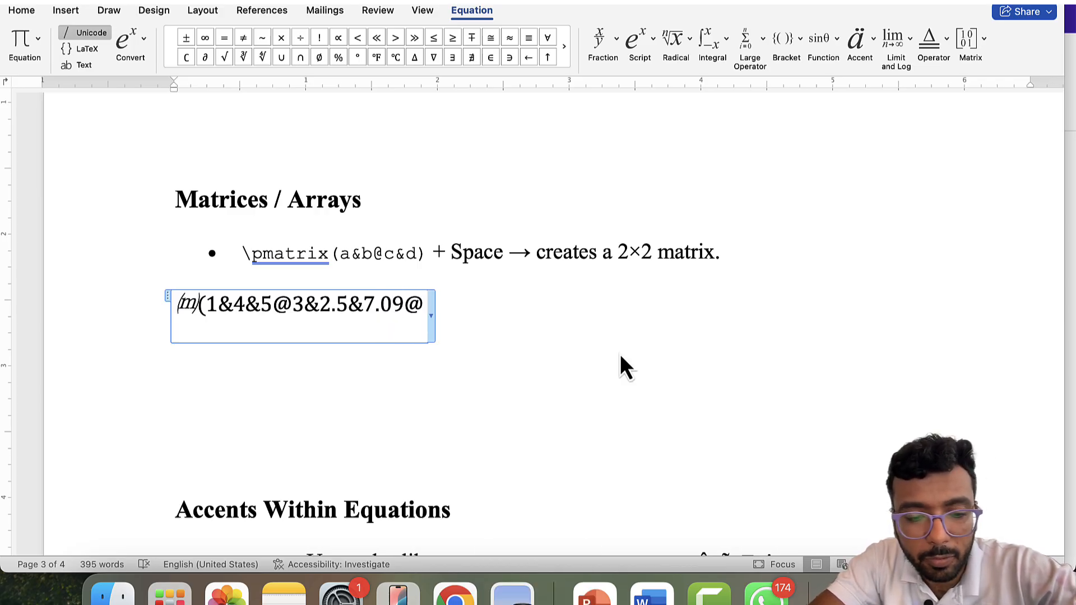
pyautogui.write('1')
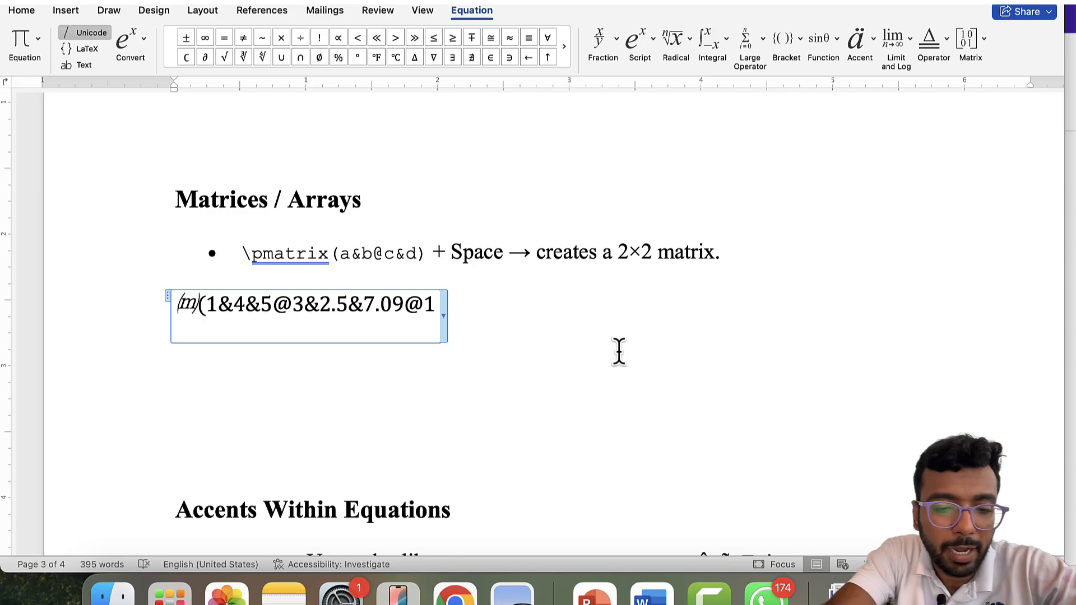
pyautogui.write('&4&')
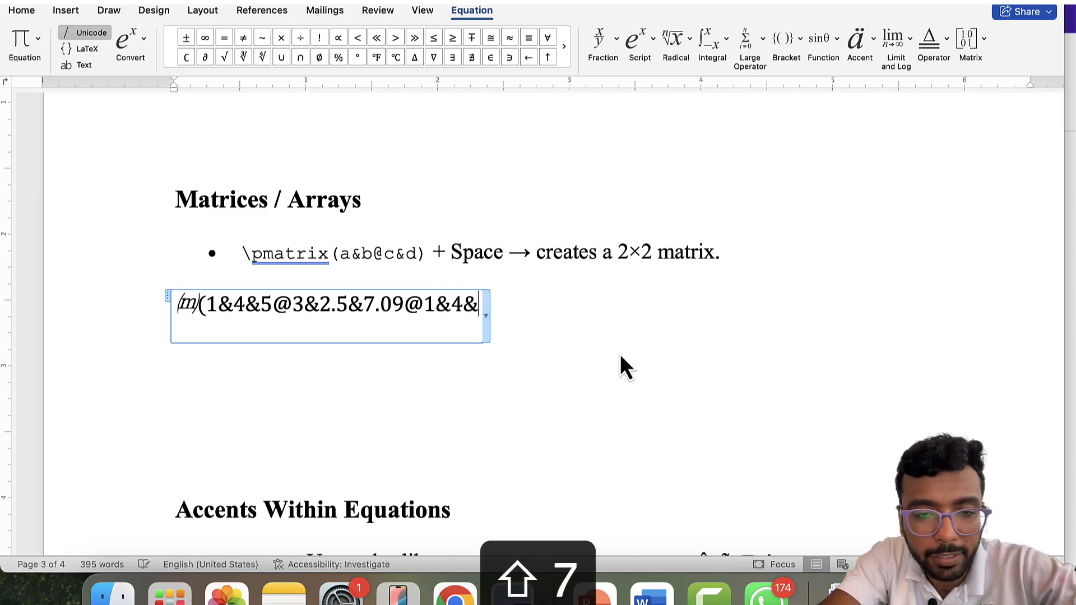
pyautogui.write('6')
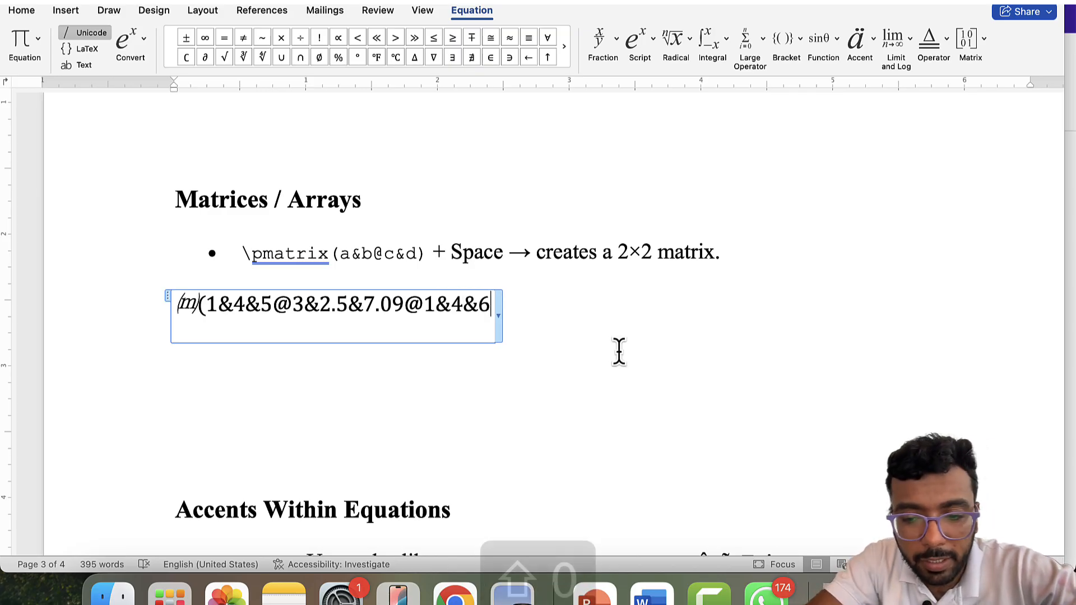
pyautogui.write(')')
pyautogui.press('space')
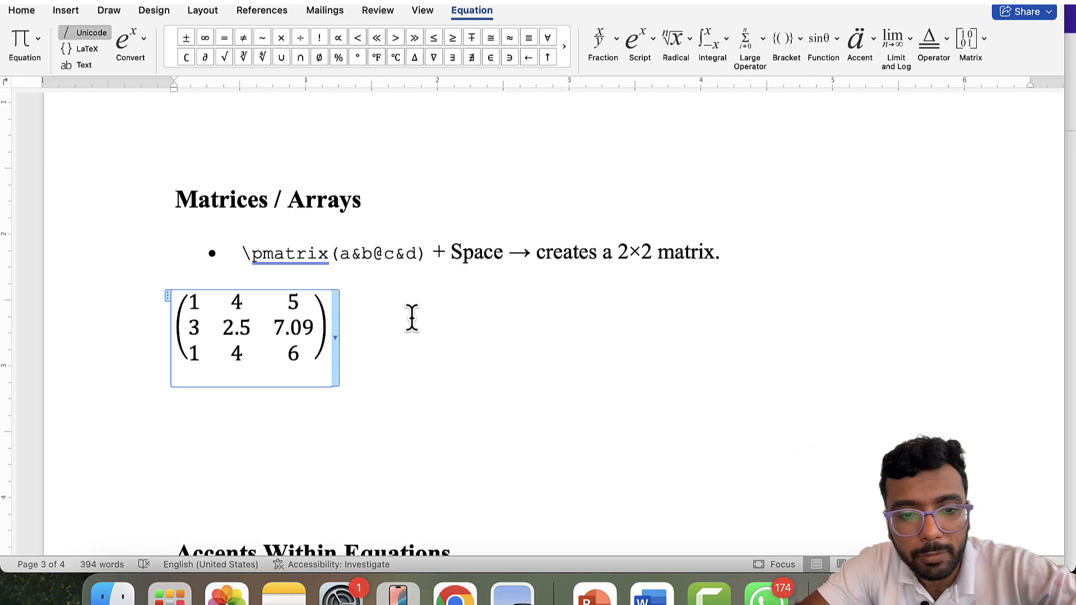
# - Delete 'Within Equations' from the 'Accents Within Equations' heading
pyautogui.scroll(-3, 412, 318)
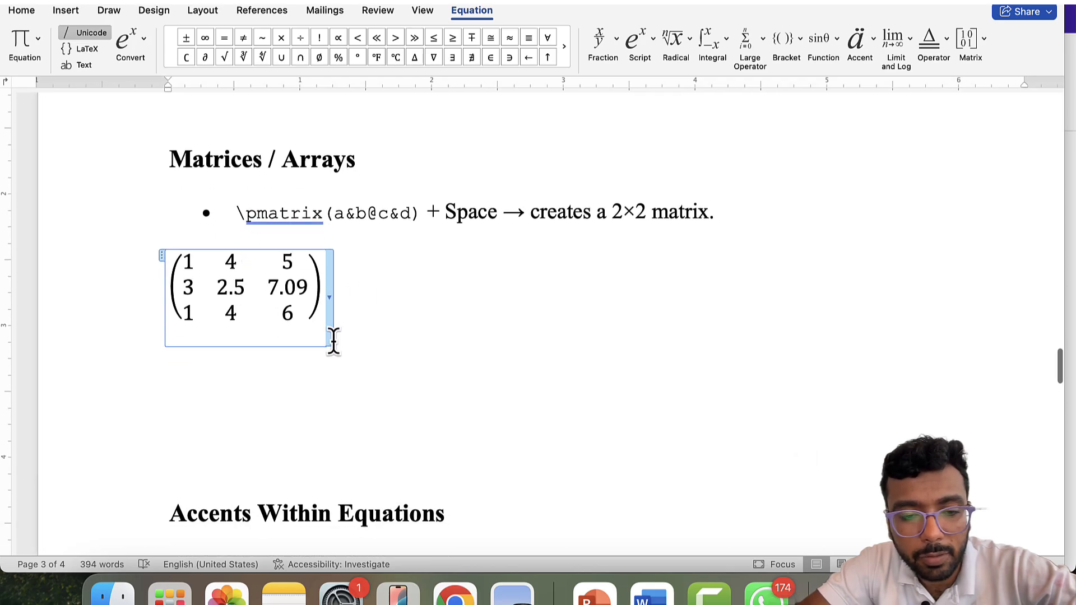
pyautogui.scroll(-4, 334, 340)
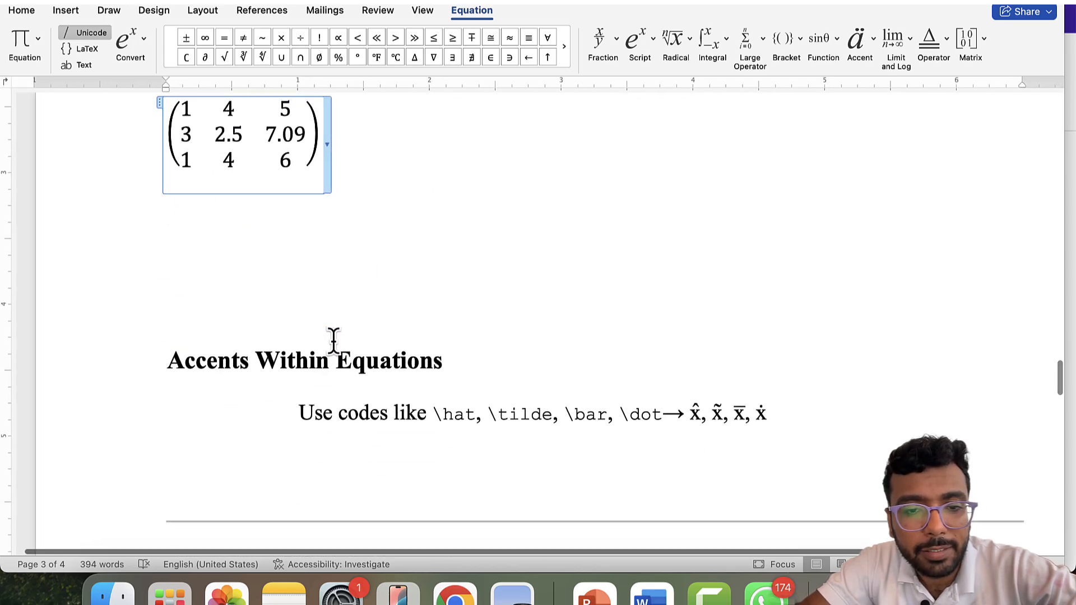
pyautogui.scroll(2, 334, 341)
pyautogui.scroll(-1, 334, 340)
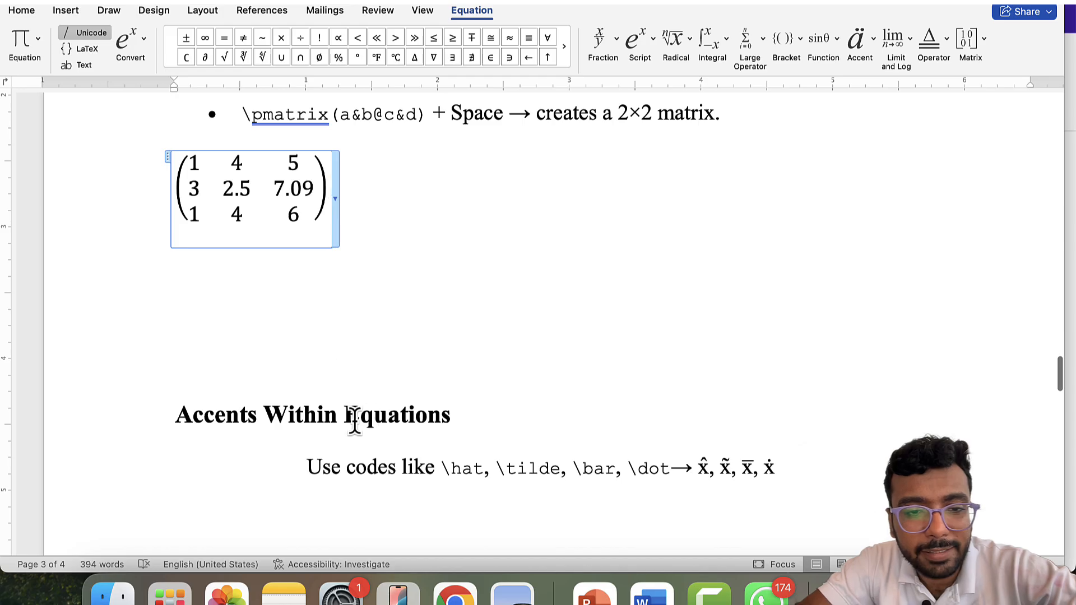
pyautogui.moveTo(288, 414); pyautogui.dragTo(475, 406)
pyautogui.press('BackSpace')
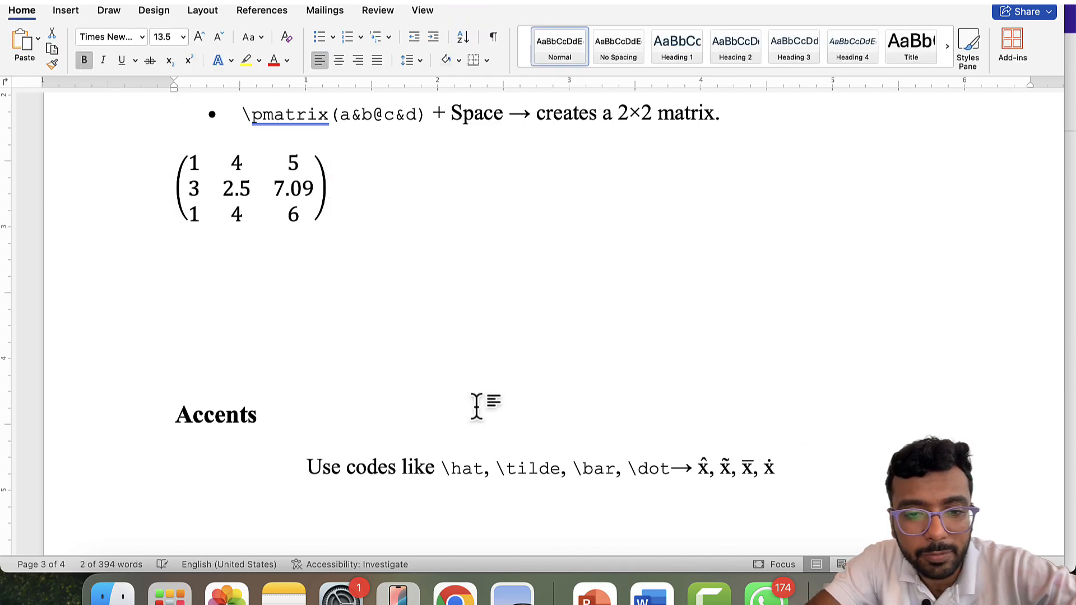
pyautogui.scroll(-1, 799, 428)
# - On a new line below the accent codes, type x\hat and x\tilde examples
pyautogui.click(802, 430)
pyautogui.press('Return')
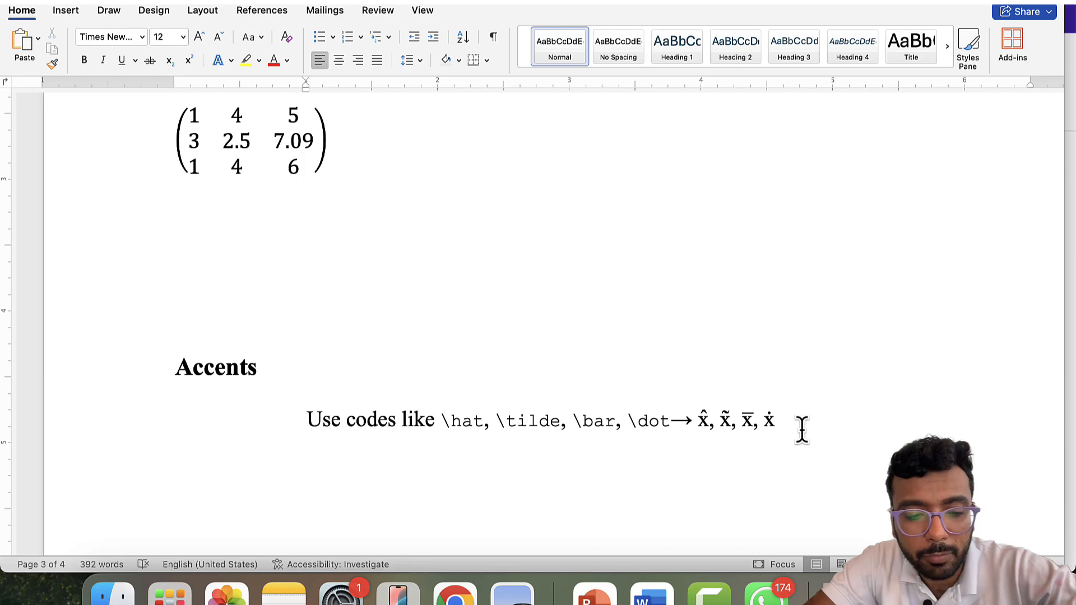
pyautogui.write('x')
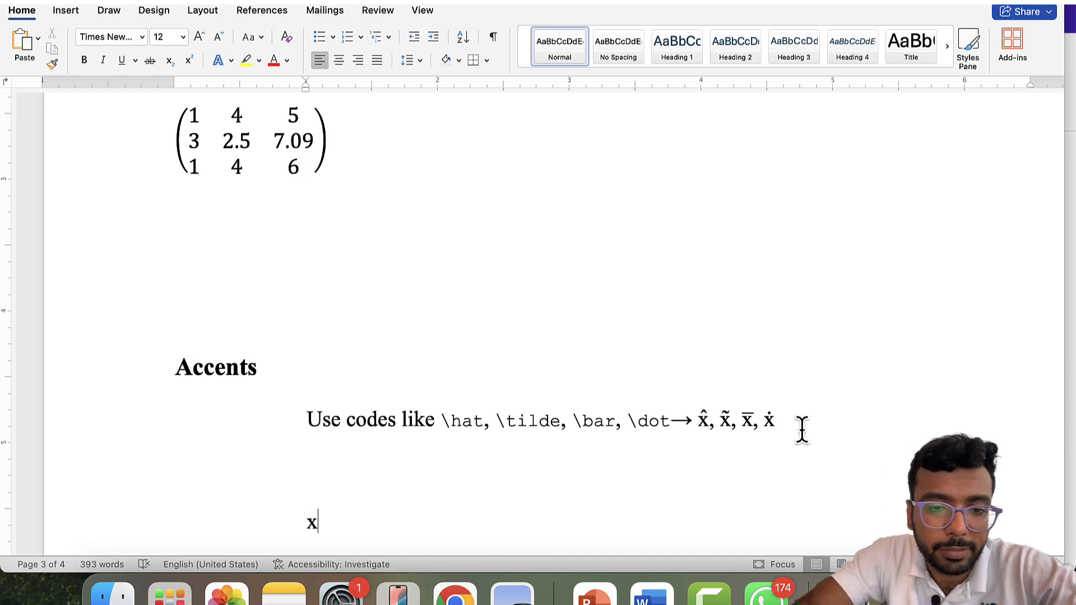
pyautogui.press('BackSpace')
pyautogui.write('xx\\')
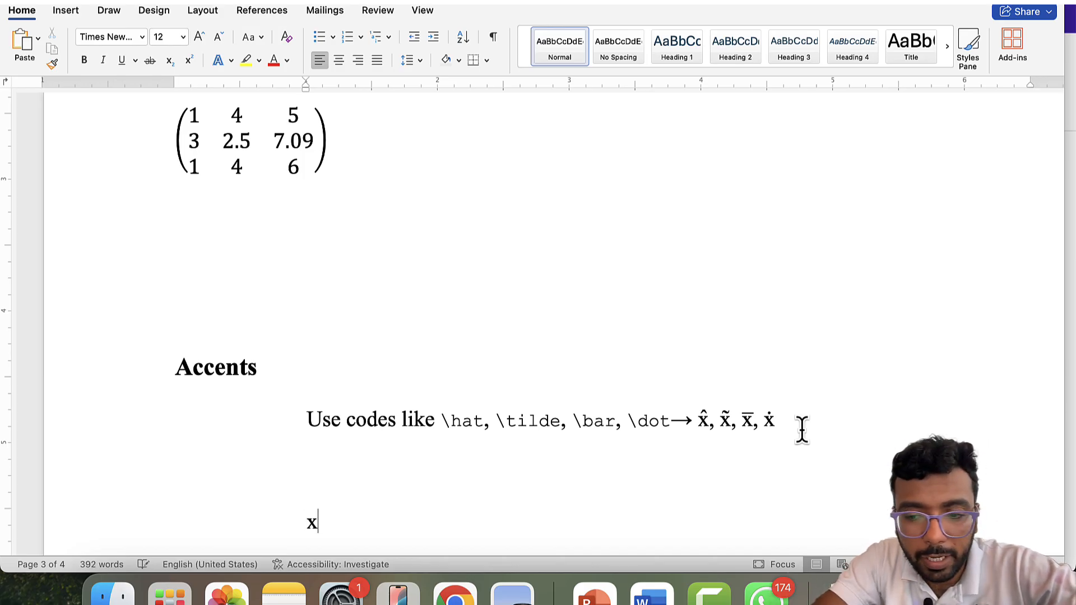
pyautogui.write('hat ')
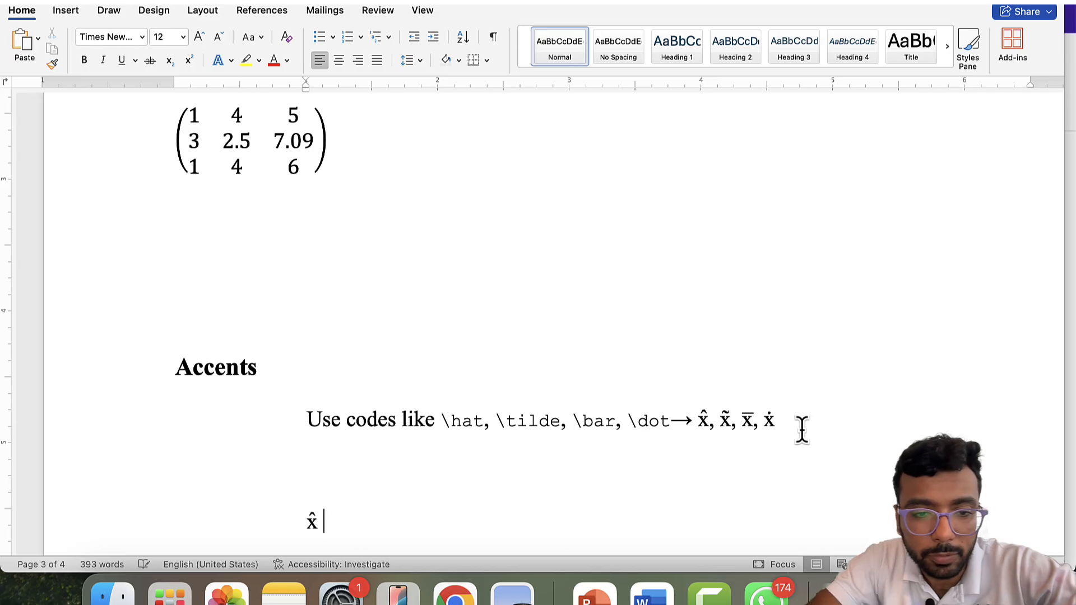
pyautogui.write(' , x')
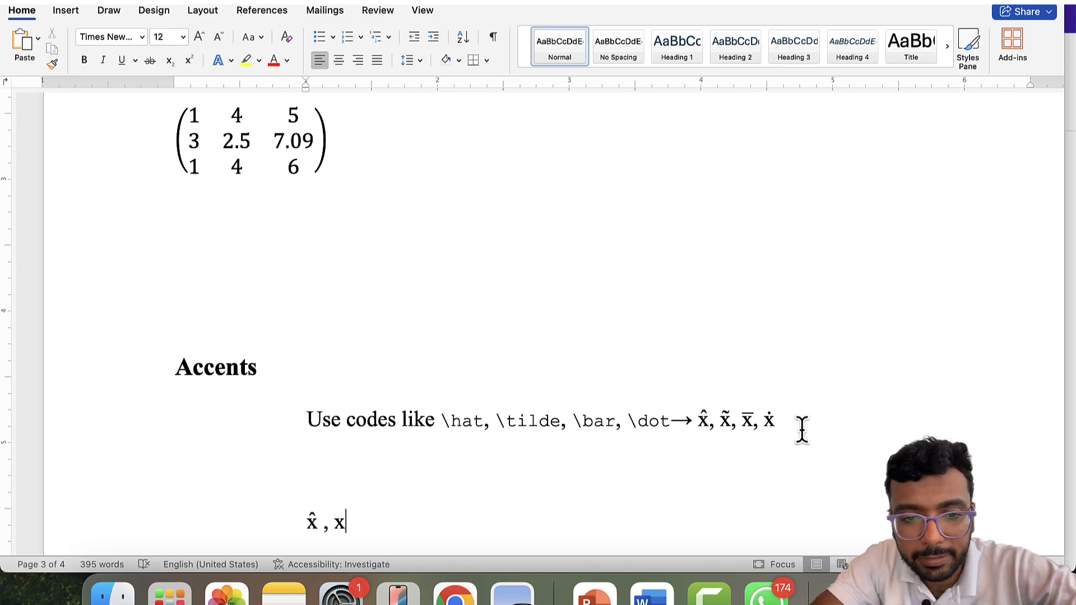
pyautogui.write('\\to')
pyautogui.press('BackSpace')
pyautogui.write('ilde')
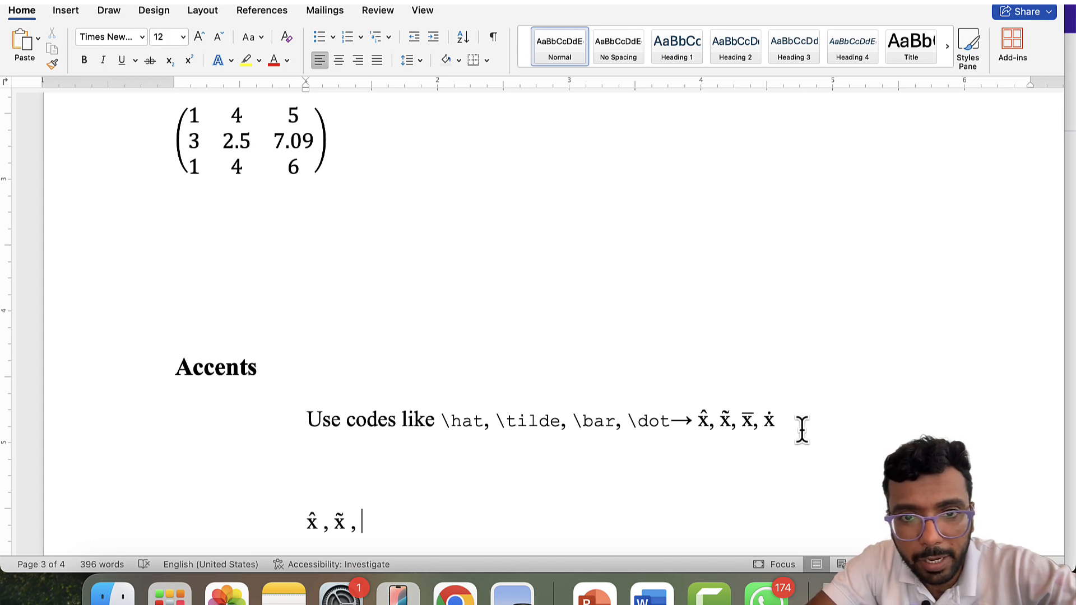
# - Continue the accent examples after the second accented x with c̄ and x\dot
pyautogui.scroll(20, 916, 346)
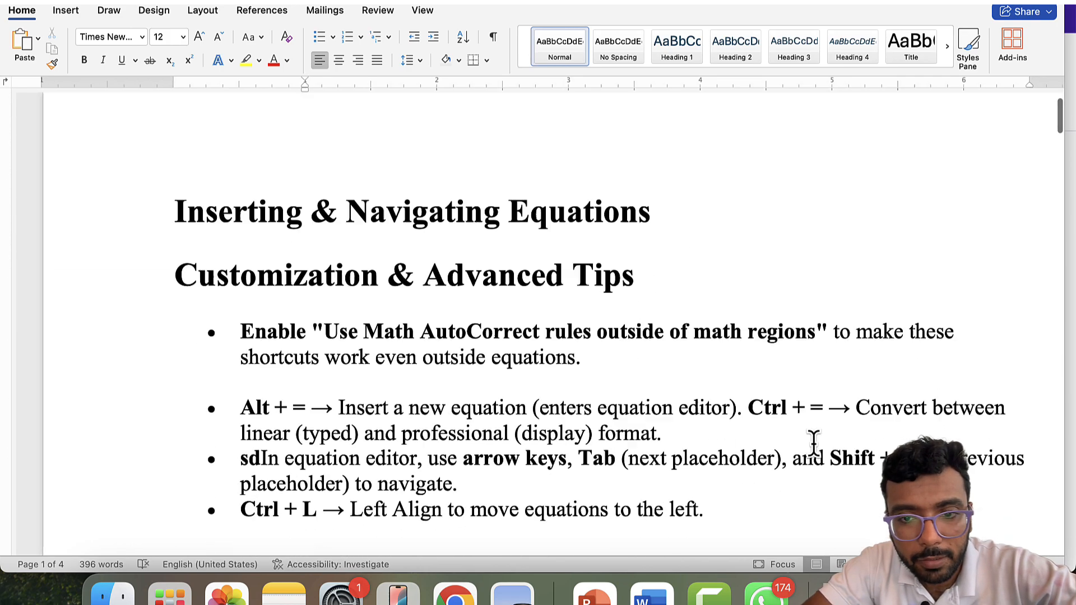
pyautogui.scroll(-1, 814, 443)
pyautogui.moveTo(324, 328); pyautogui.dragTo(733, 318)
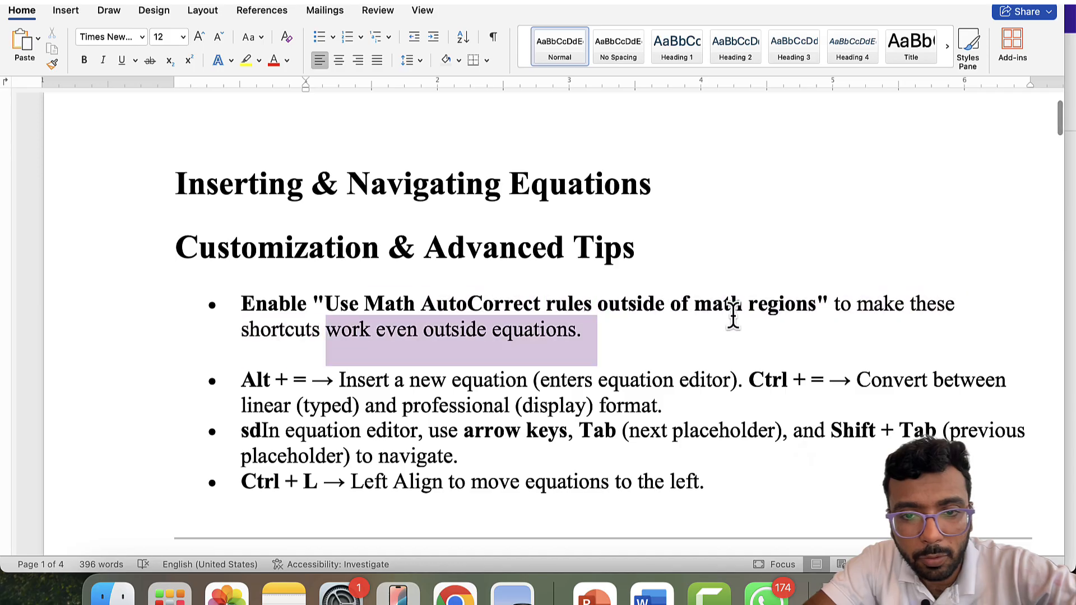
pyautogui.press('Right')
pyautogui.scroll(-20, 734, 317)
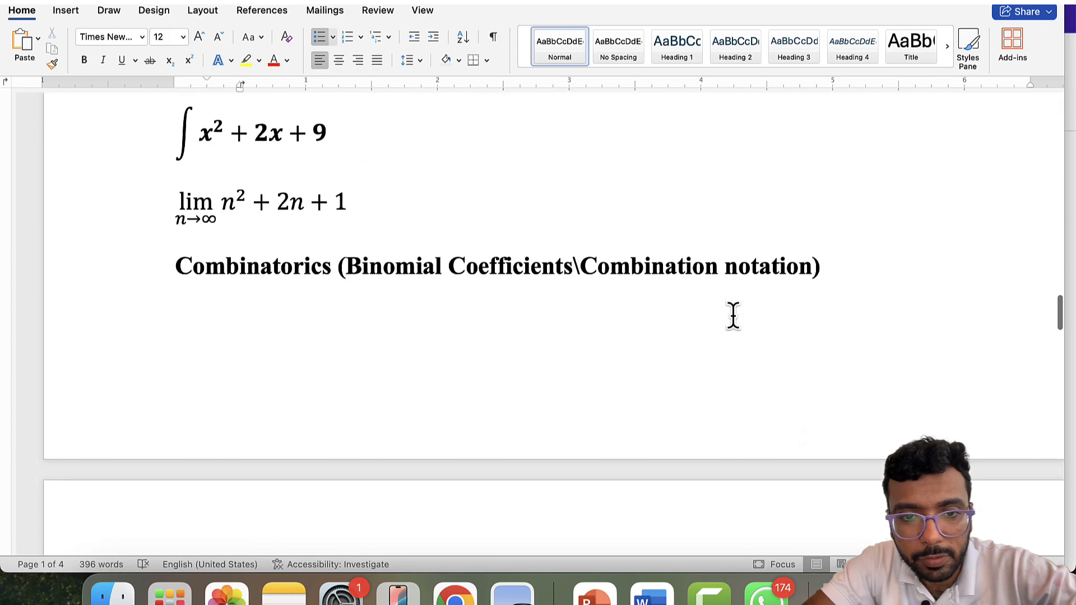
pyautogui.scroll(-15, 733, 316)
pyautogui.scroll(10, 734, 316)
pyautogui.scroll(-15, 734, 317)
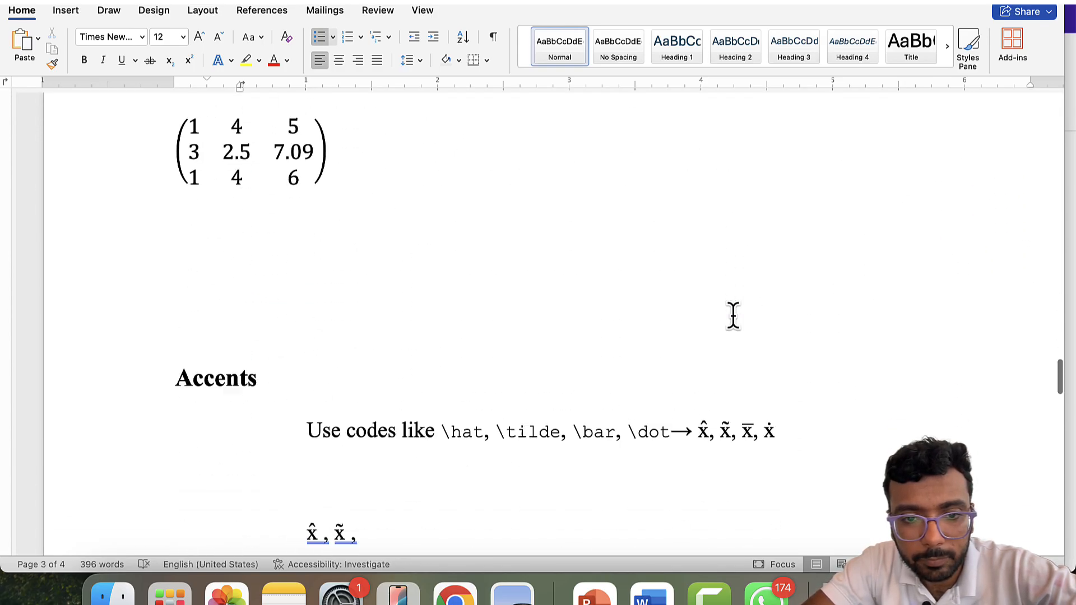
pyautogui.scroll(-8, 733, 317)
pyautogui.scroll(1, 733, 317)
pyautogui.click(397, 317)
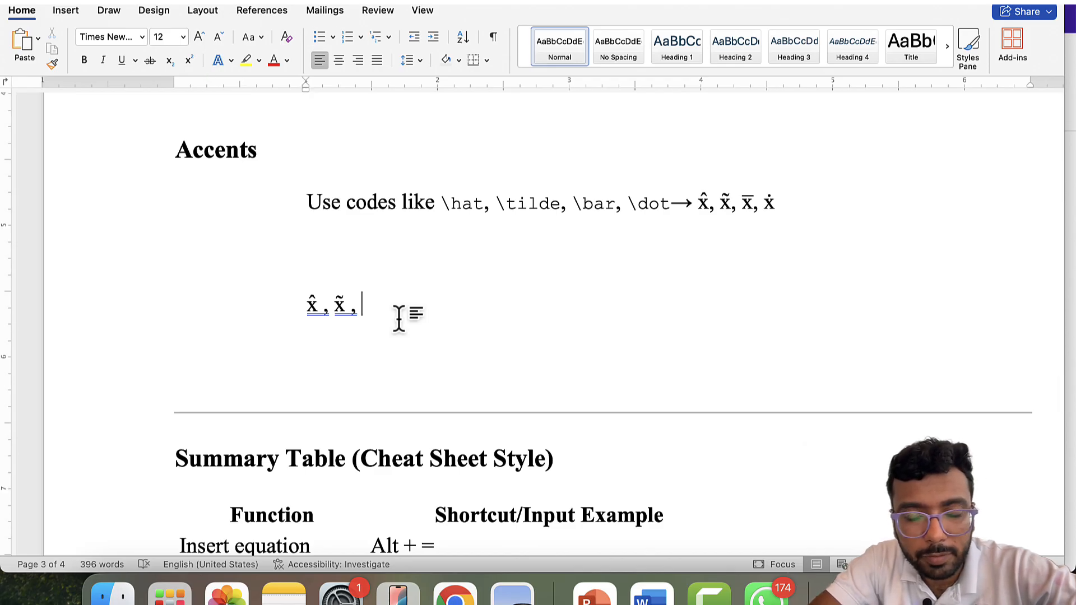
pyautogui.write('c')
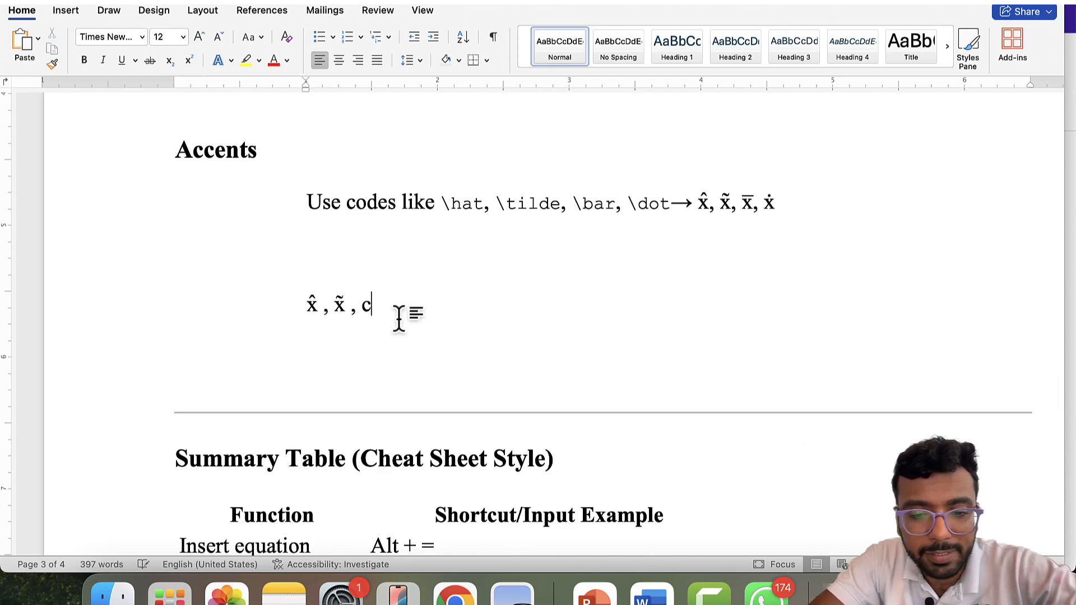
pyautogui.write('\x08ar ')
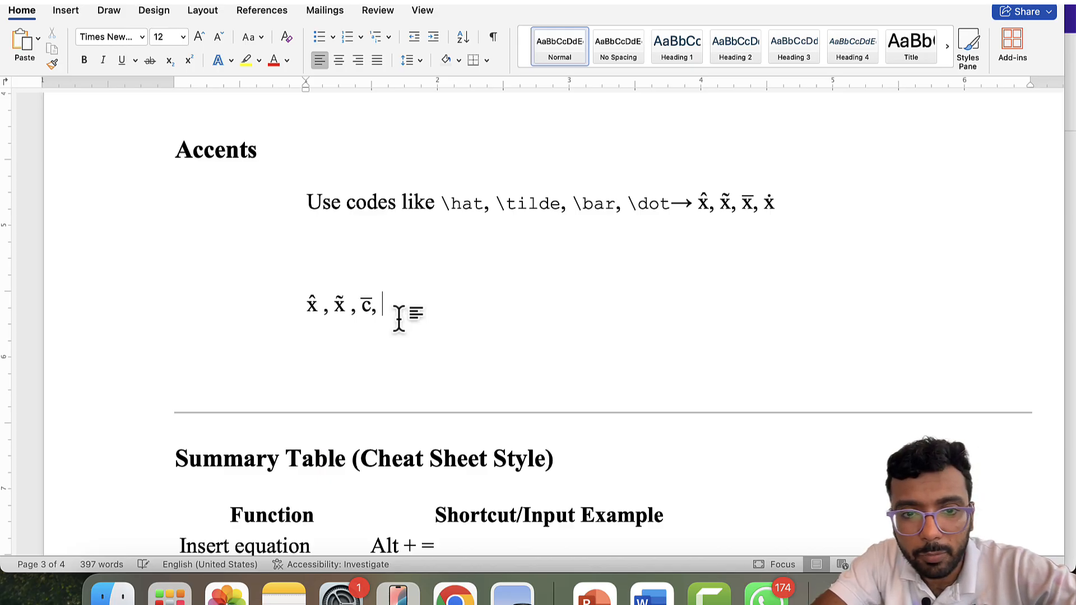
pyautogui.write('x\\')
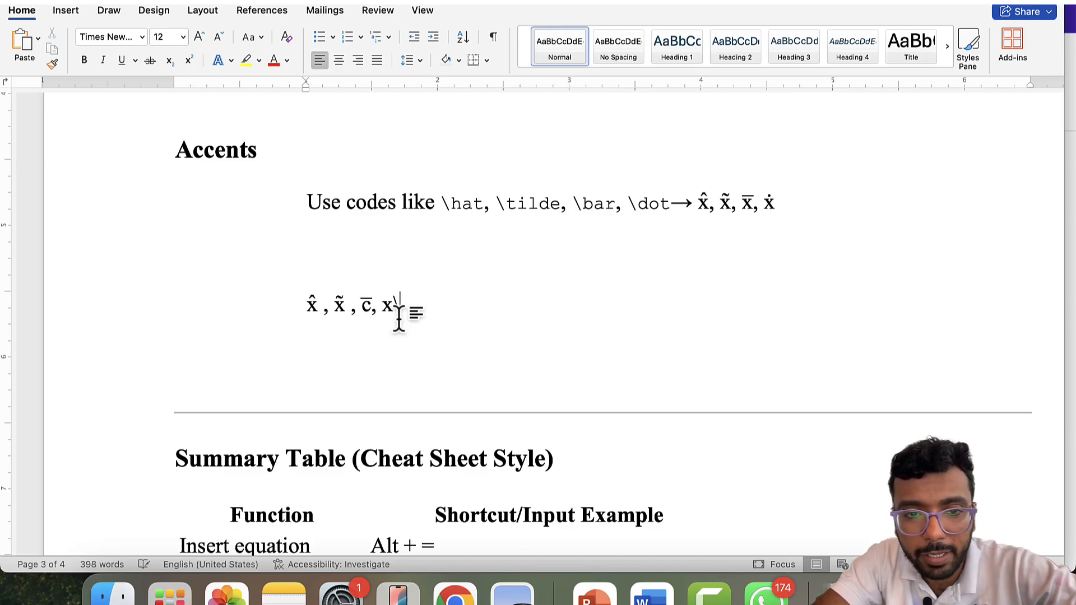
pyautogui.write('dot')
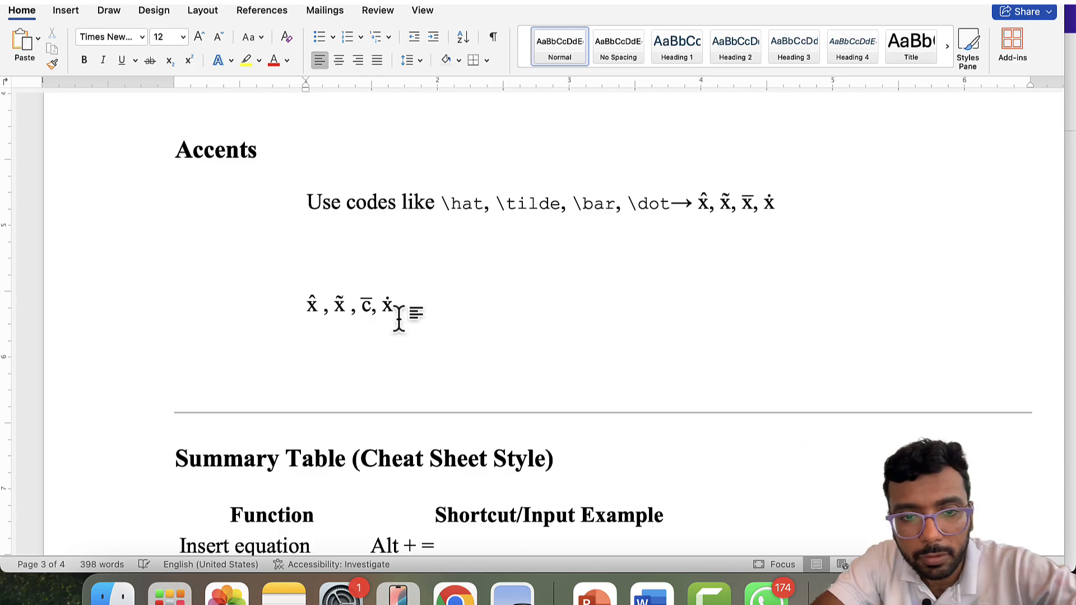
# - Add blank lines after the x̂, x̃, c̄, ẋ accents line
pyautogui.scroll(-3, 409, 352)
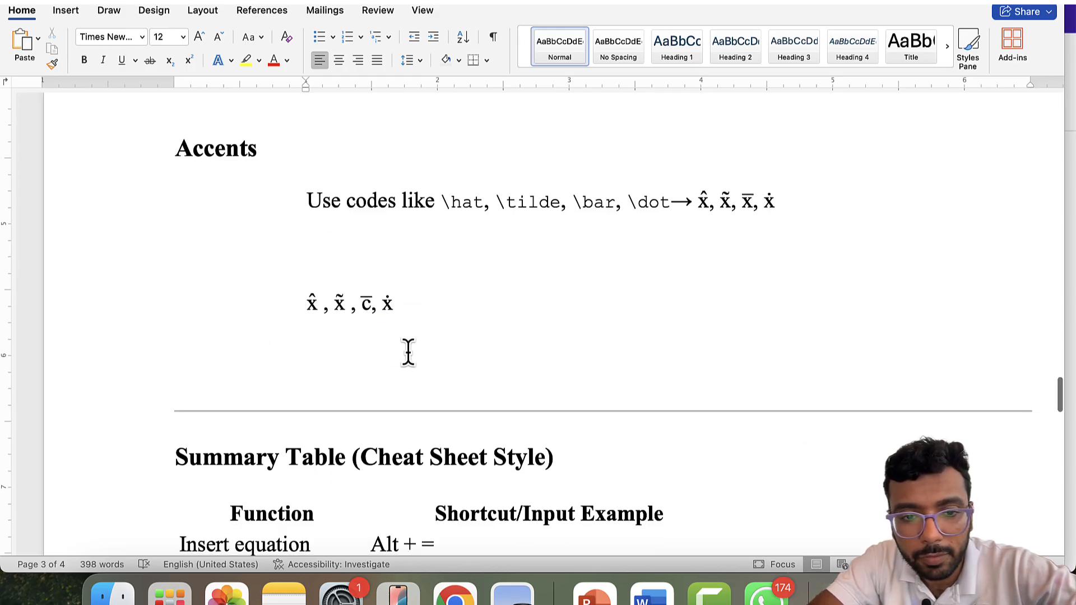
pyautogui.scroll(5, 408, 352)
pyautogui.scroll(-10, 410, 377)
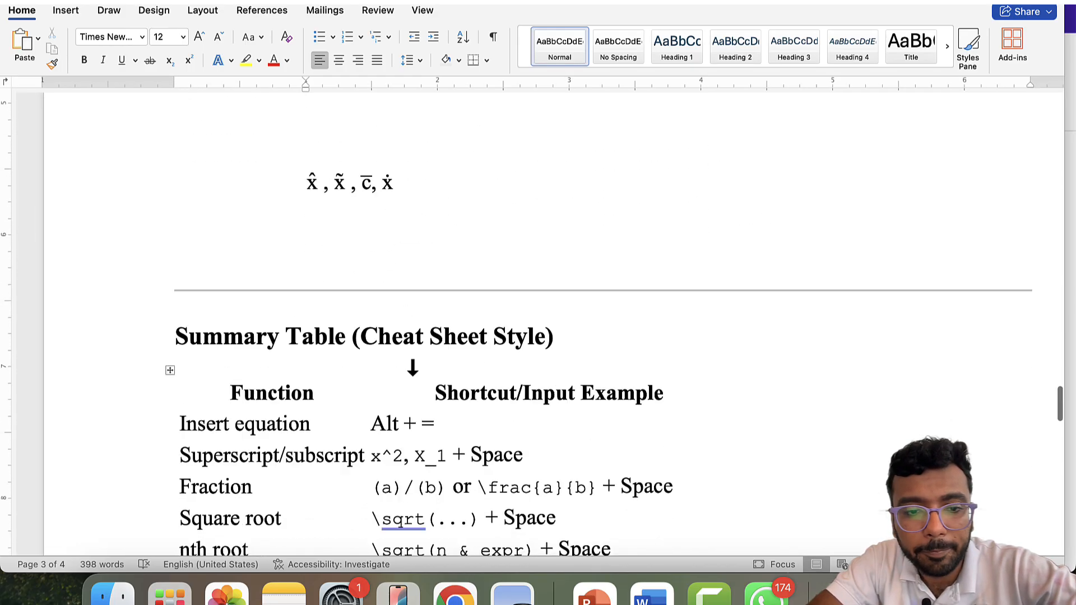
pyautogui.scroll(10, 349, 209)
pyautogui.scroll(20, 416, 329)
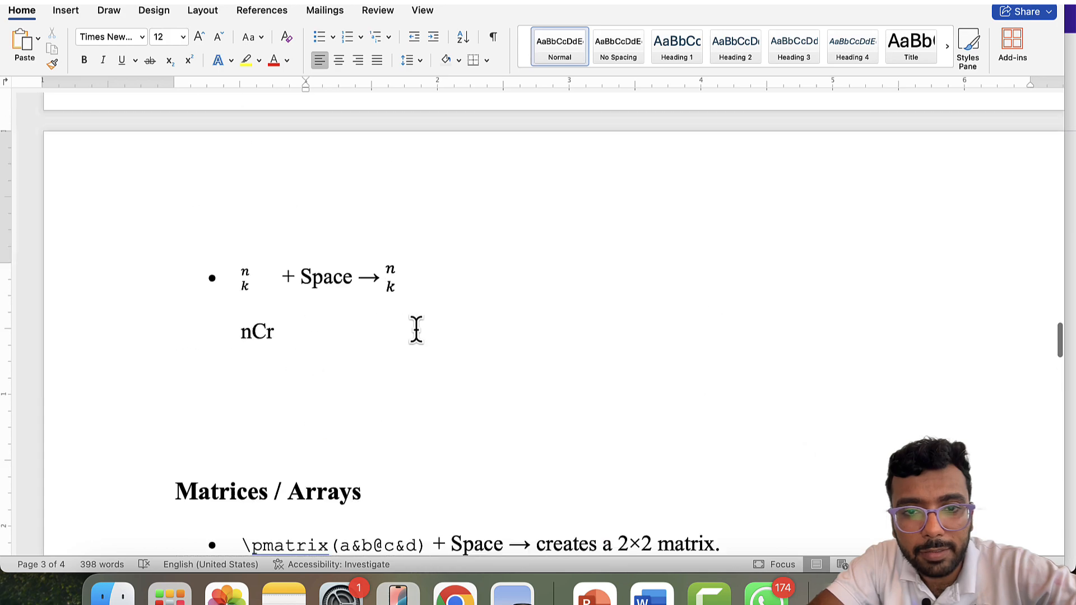
pyautogui.scroll(5, 415, 329)
pyautogui.scroll(-15, 416, 329)
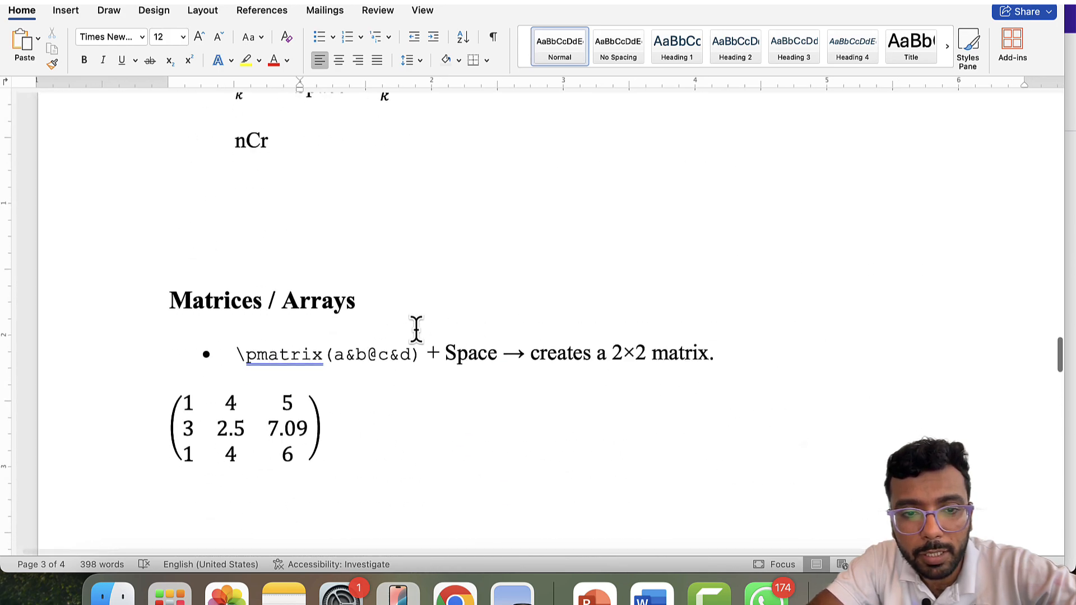
pyautogui.scroll(8, 415, 329)
pyautogui.click(480, 247)
pyautogui.press('Return')
pyautogui.press('Return')
pyautogui.press('Return')
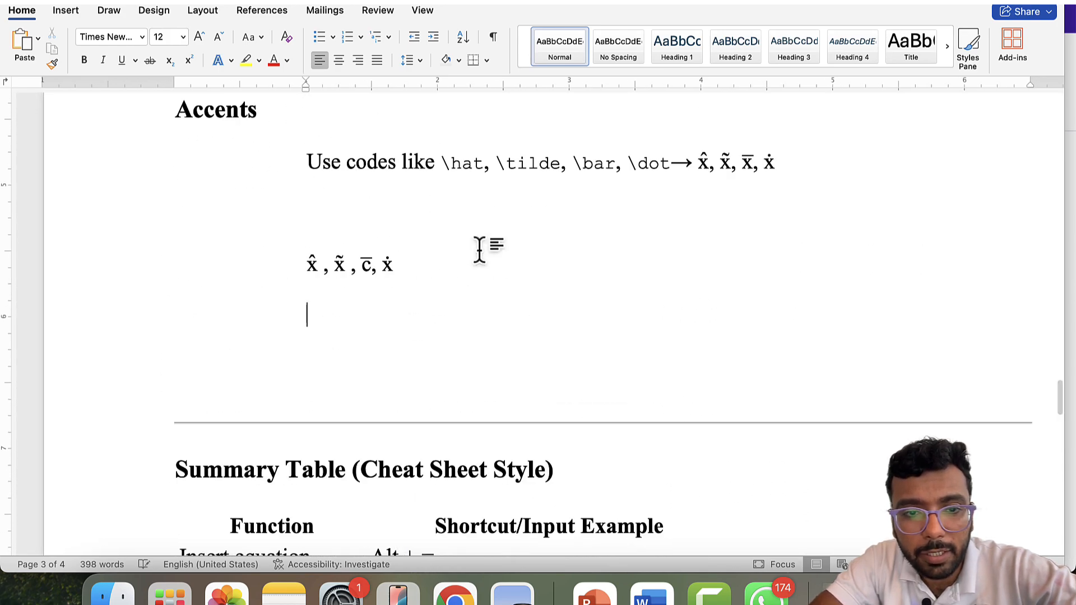
pyautogui.scroll(10, 486, 303)
# - Type α β below the accent examples using \alpha and \beta, then start an empty line after β
pyautogui.scroll(-12, 485, 303)
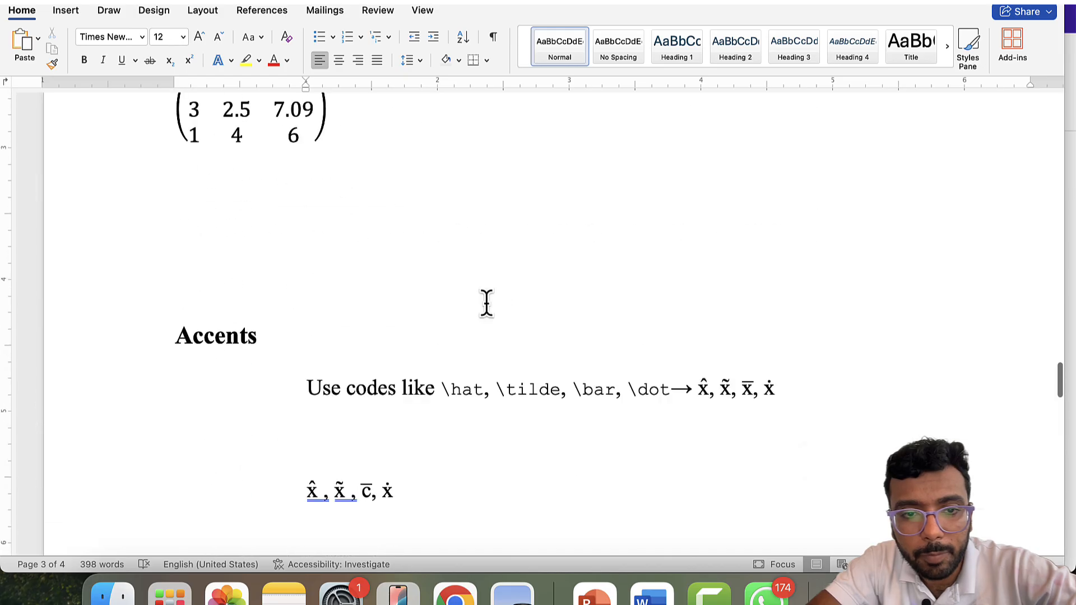
pyautogui.scroll(2, 482, 297)
pyautogui.write('\\a')
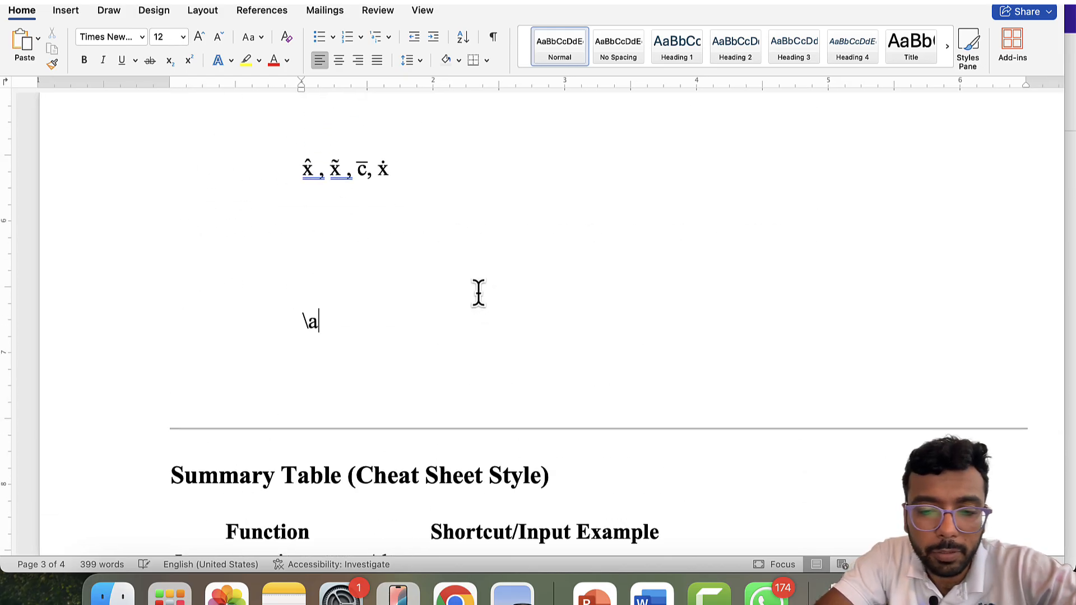
pyautogui.write('lpha')
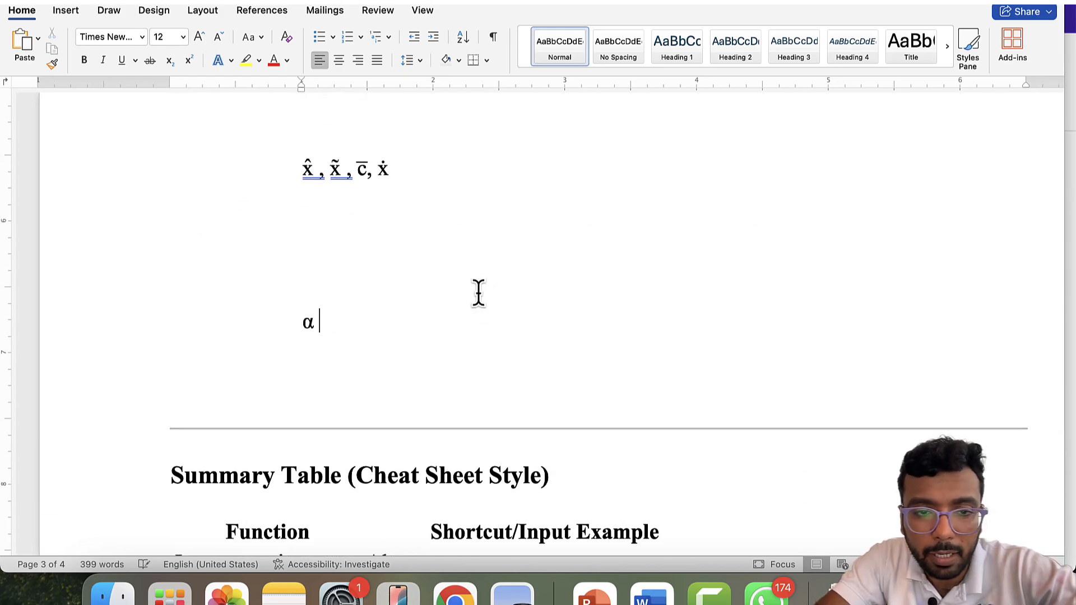
pyautogui.write(' \x08eta')
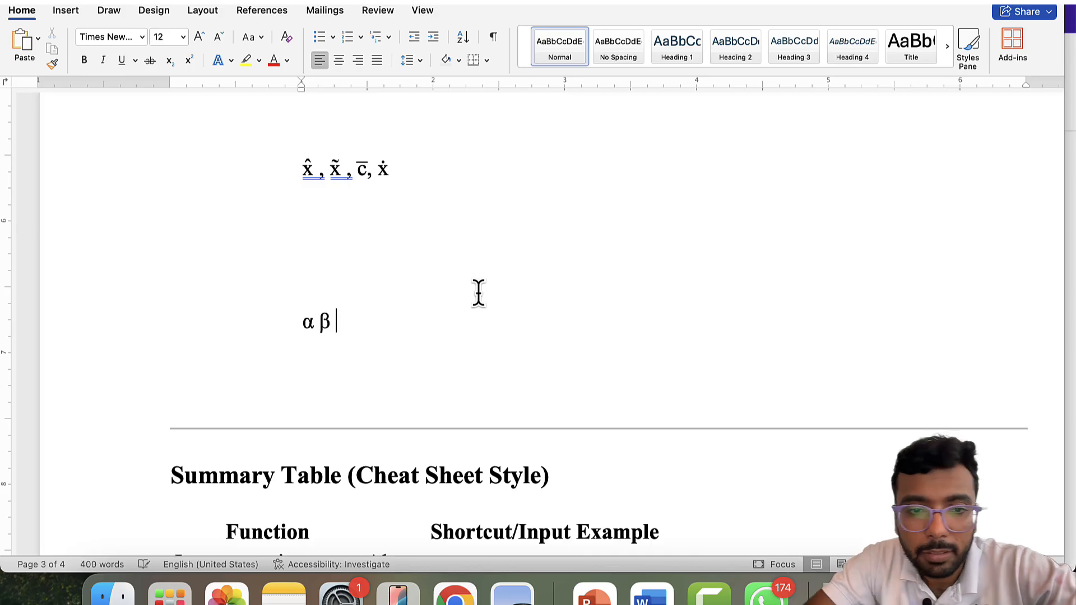
pyautogui.moveTo(342, 322); pyautogui.dragTo(291, 325)
pyautogui.click(394, 325)
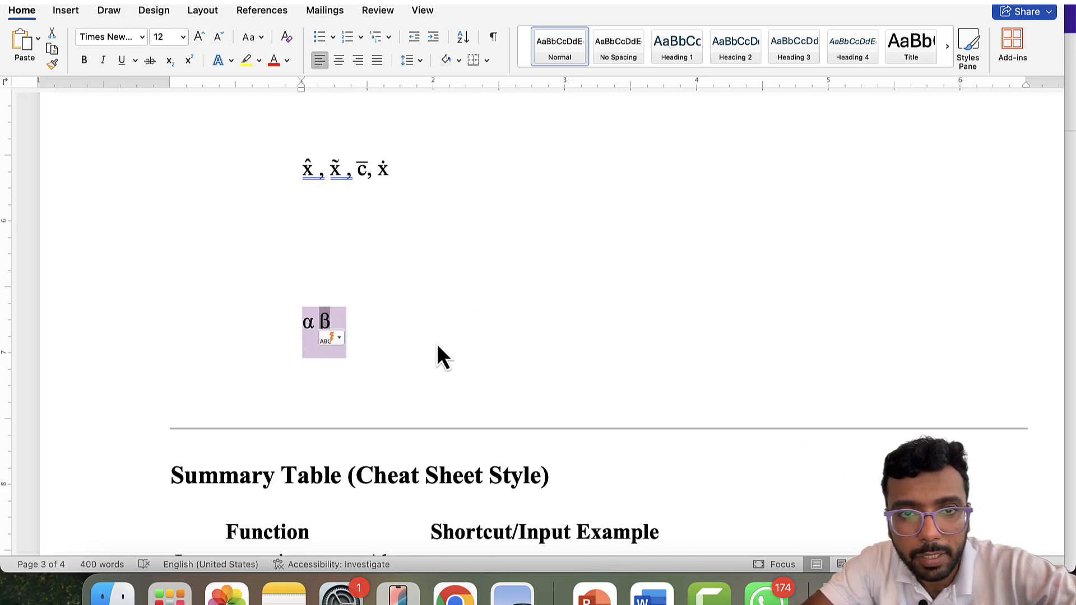
pyautogui.click(310, 320)
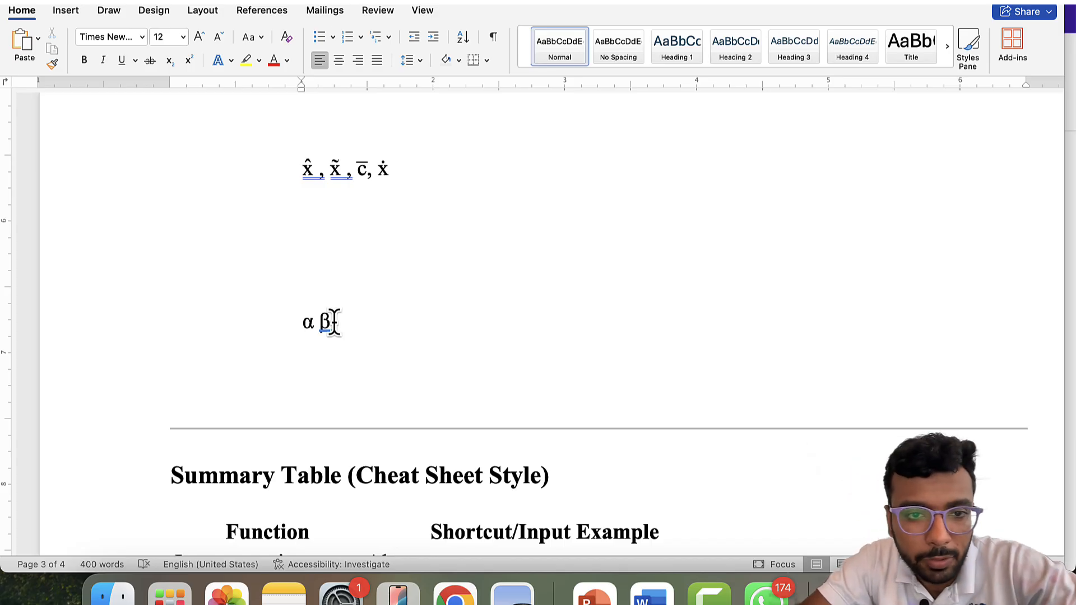
pyautogui.click(335, 323)
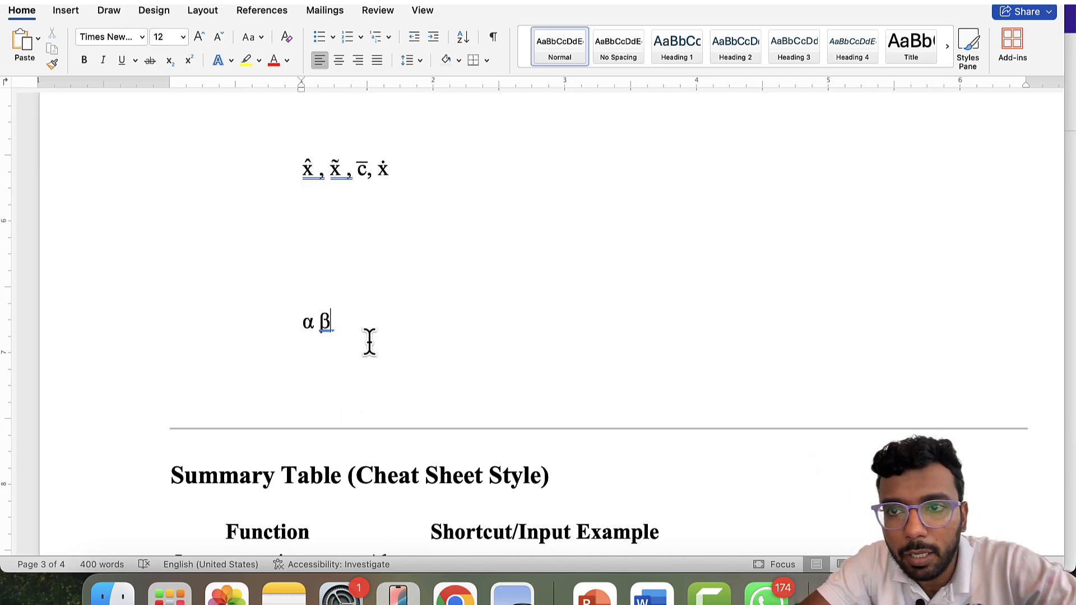
pyautogui.press('Return')
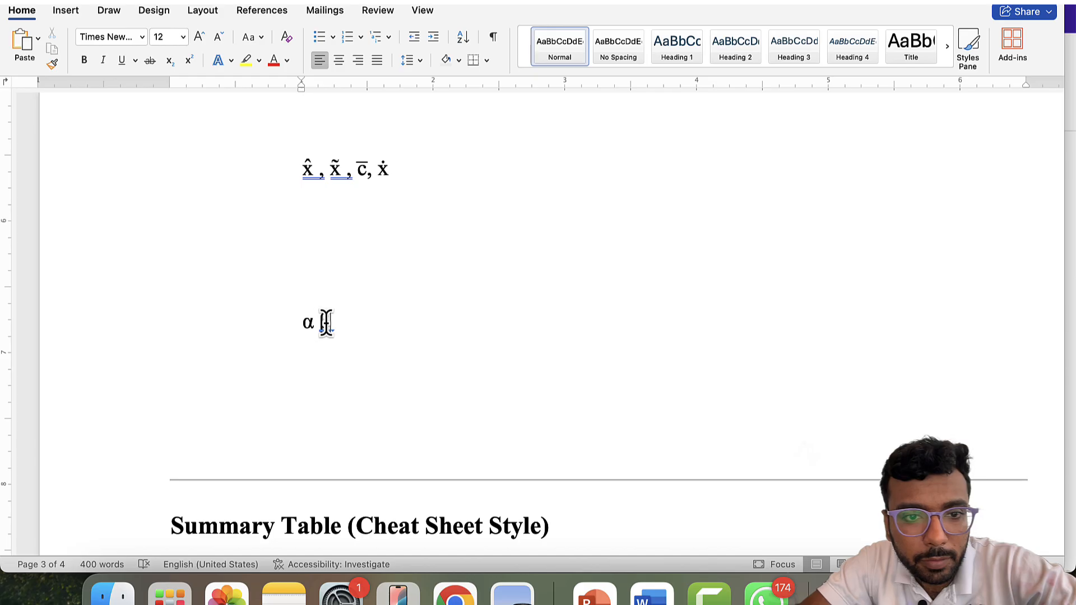
# - Open the Advanced Symbol dialog from Insert and look through its Special Characters list
pyautogui.click(68, 9)
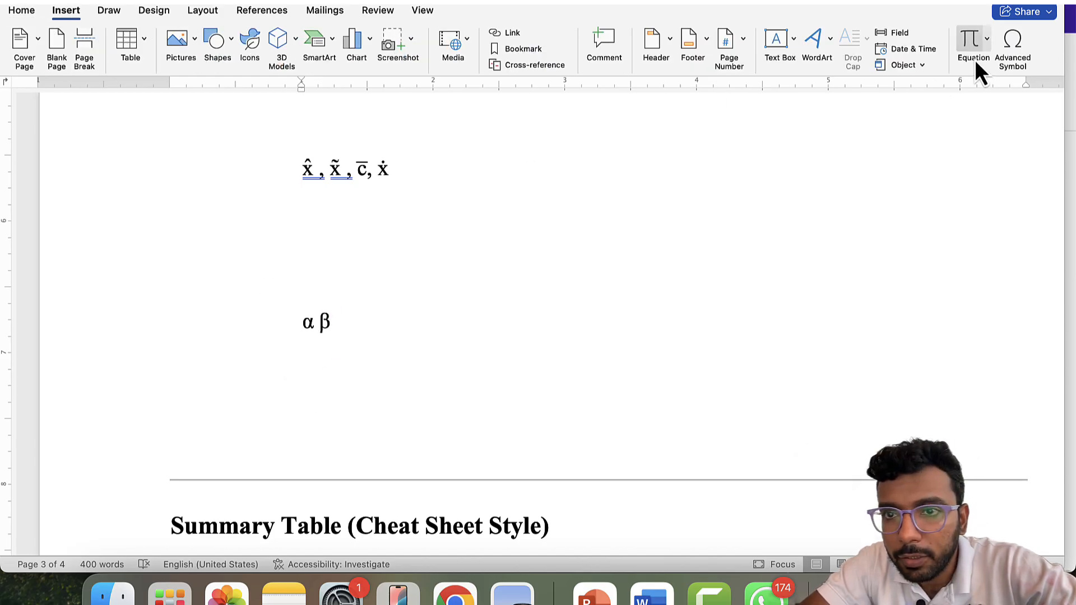
pyautogui.click(1012, 42)
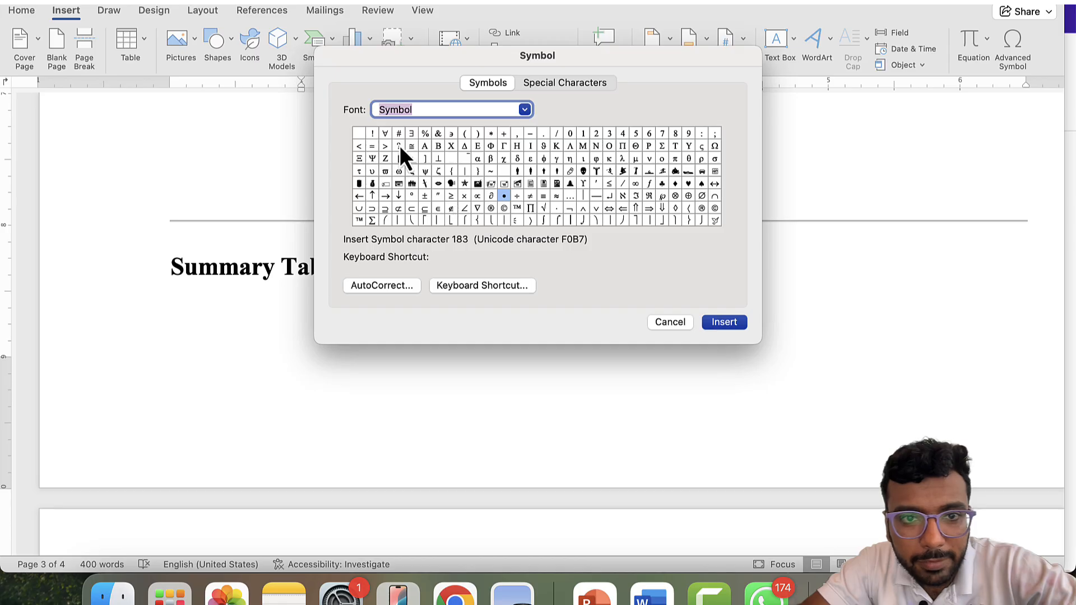
pyautogui.click(572, 84)
pyautogui.scroll(-5, 447, 210)
pyautogui.scroll(5, 452, 150)
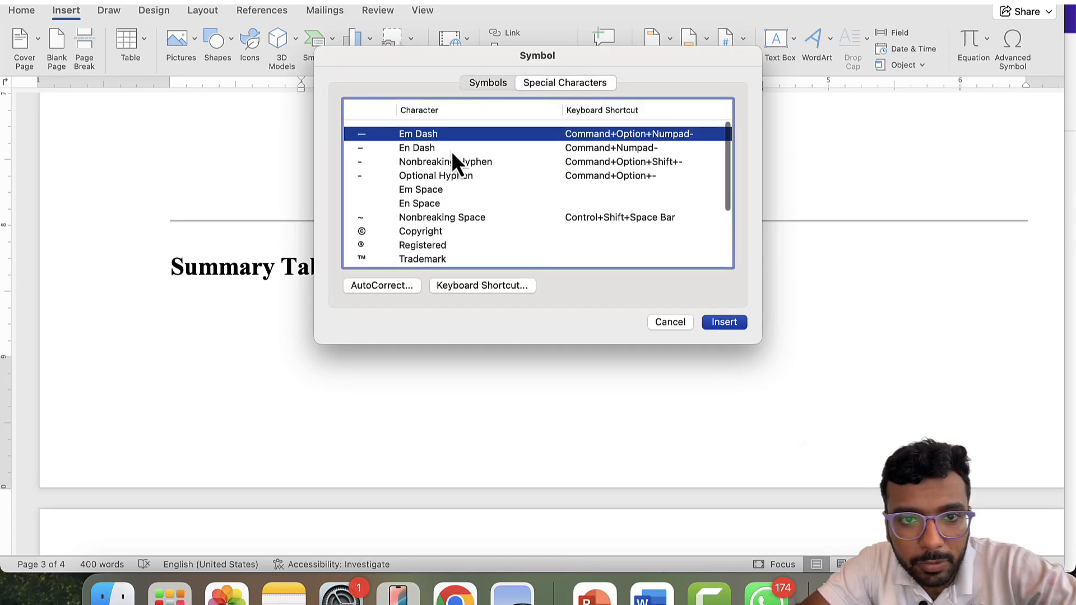
pyautogui.click(488, 84)
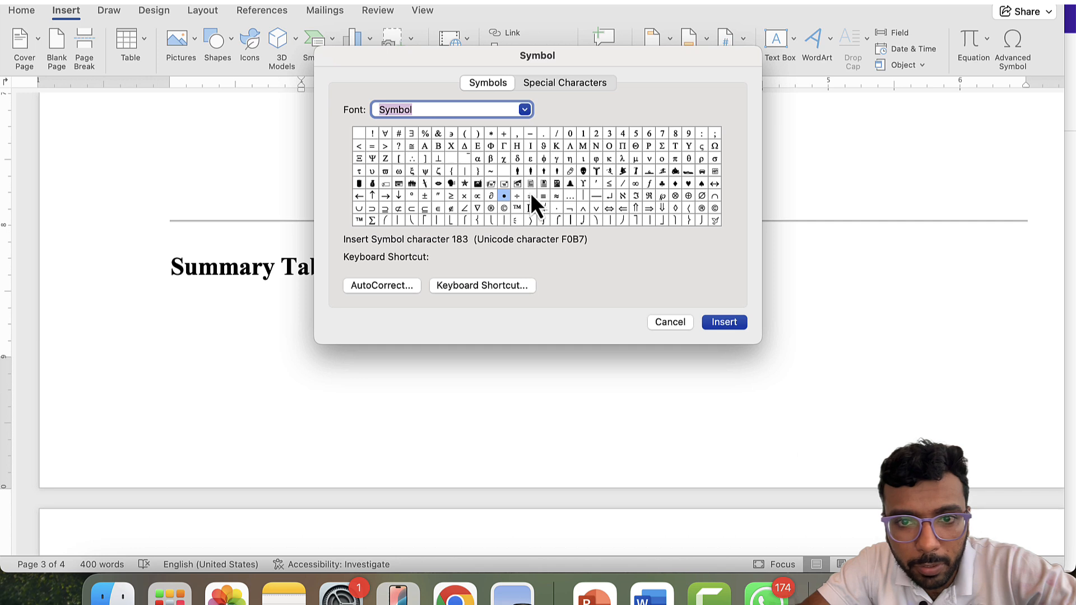
# - Browse the Symbol font grid, trying ≥, and settle on the Greek letter α
pyautogui.click(535, 212)
pyautogui.click(450, 183)
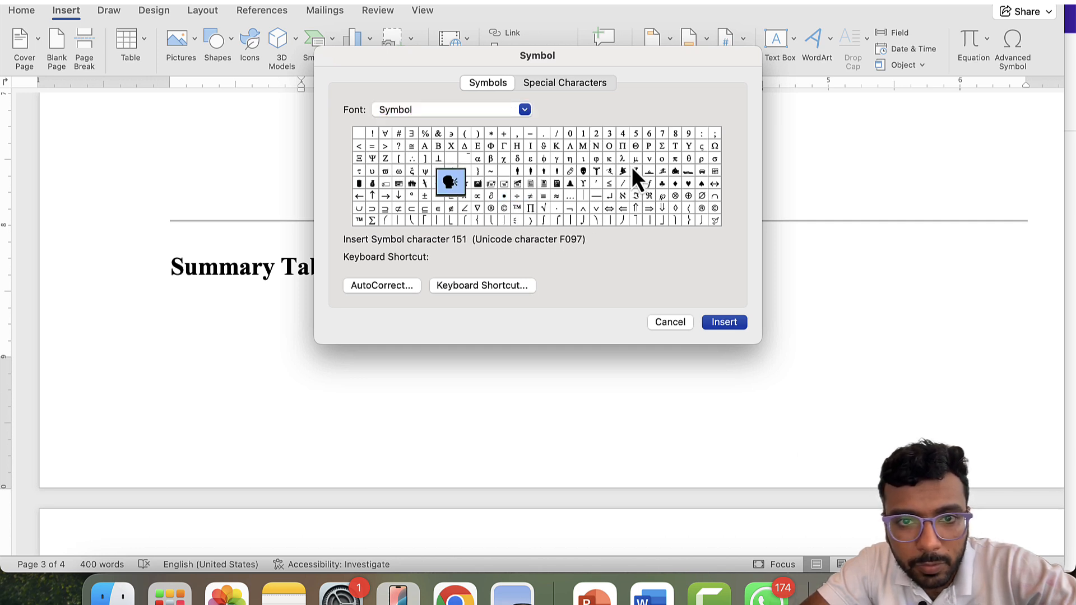
pyautogui.click(533, 207)
pyautogui.click(454, 198)
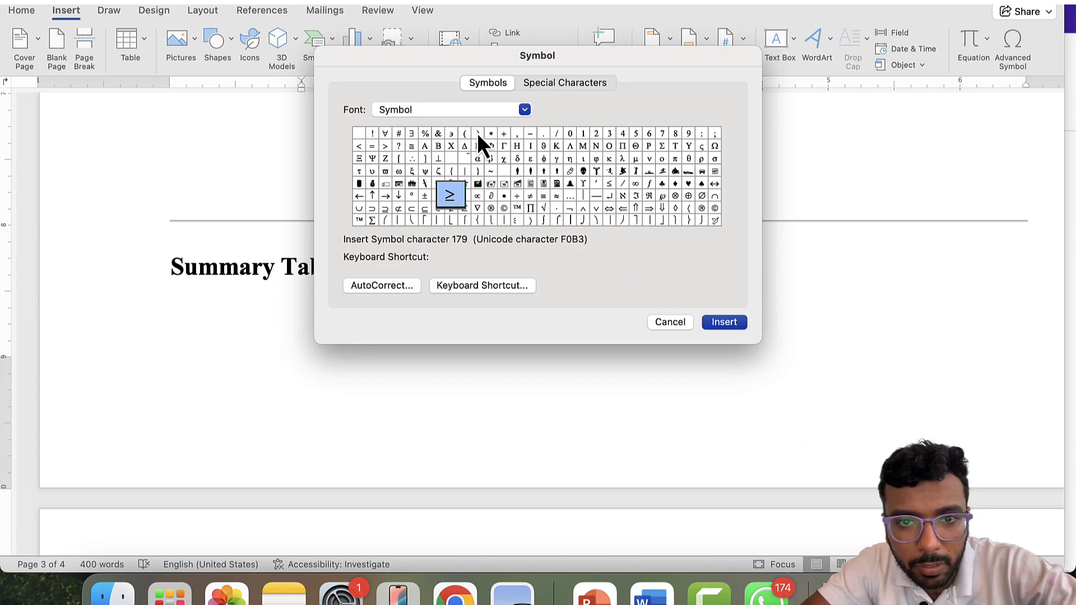
pyautogui.click(479, 160)
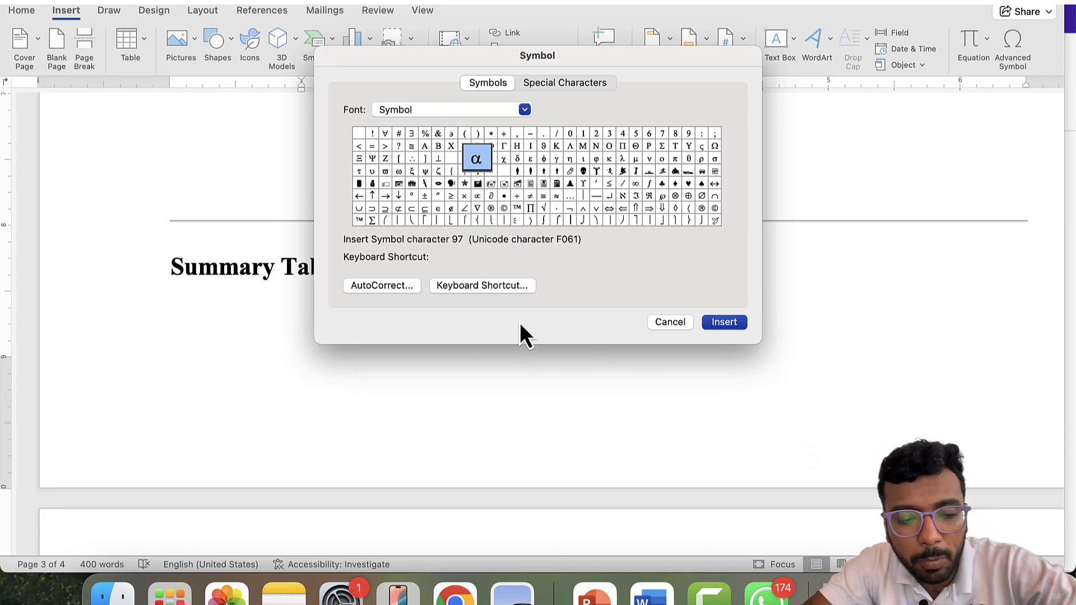
# - Assign Control+Shift+A as α's keyboard shortcut after trying Alt+A
pyautogui.click(481, 286)
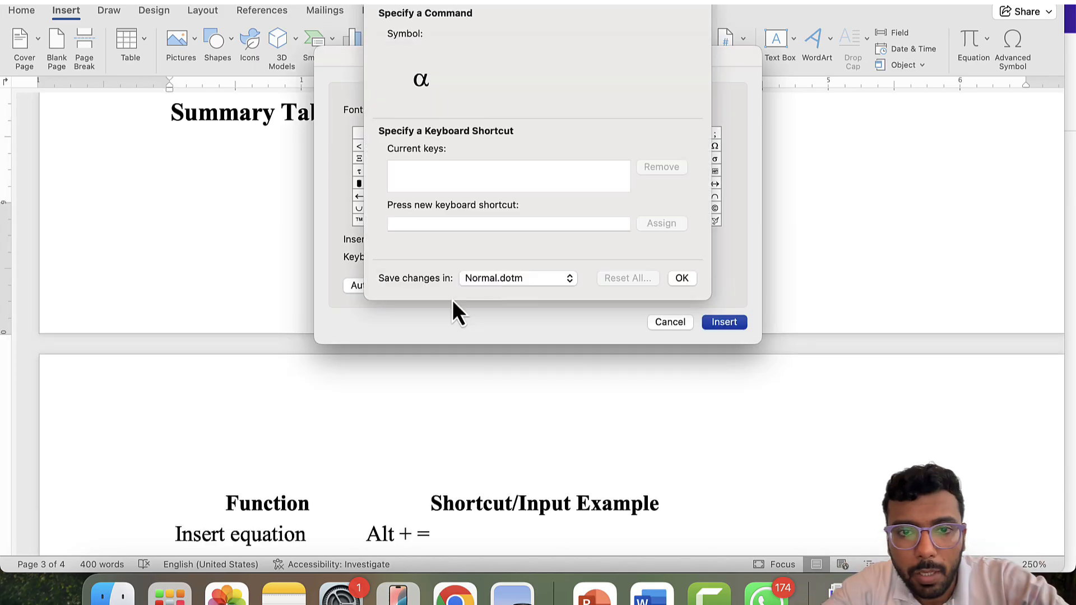
pyautogui.click(427, 225)
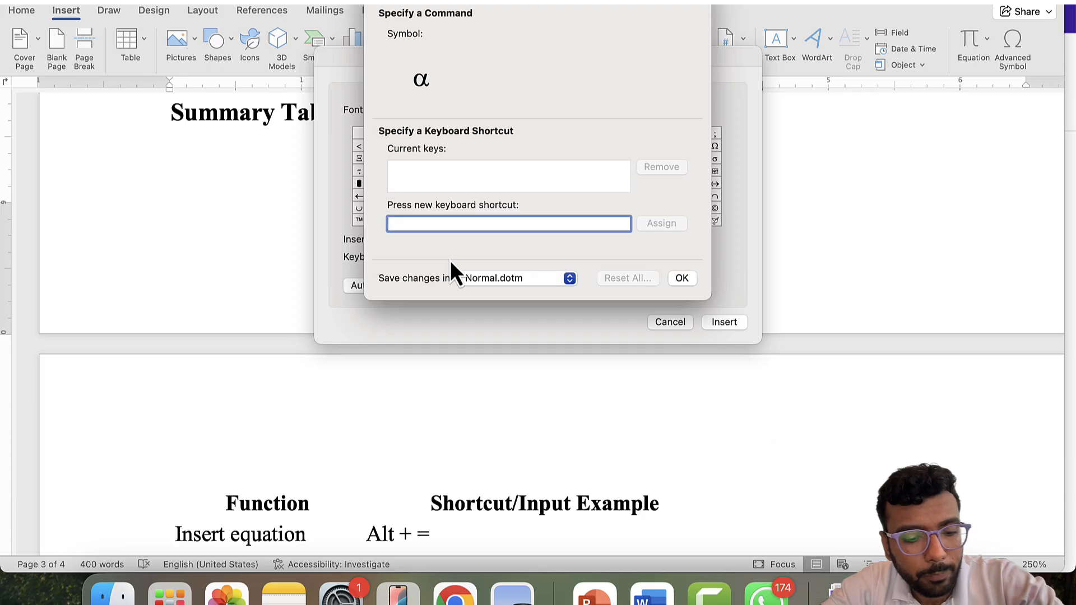
pyautogui.hotkey('alt', 'a')
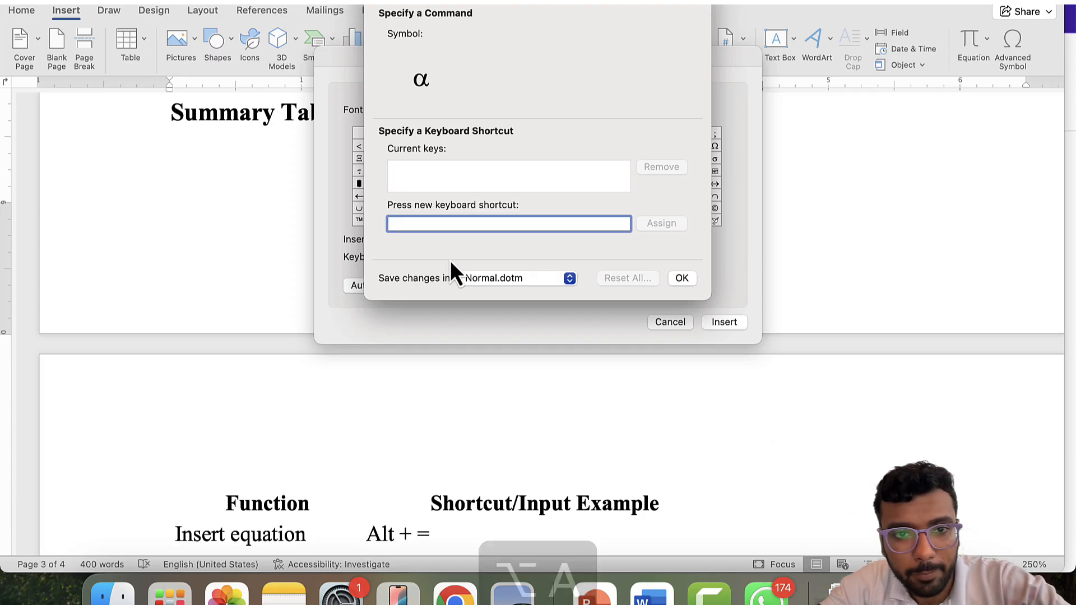
pyautogui.hotkey('alt', 'a')
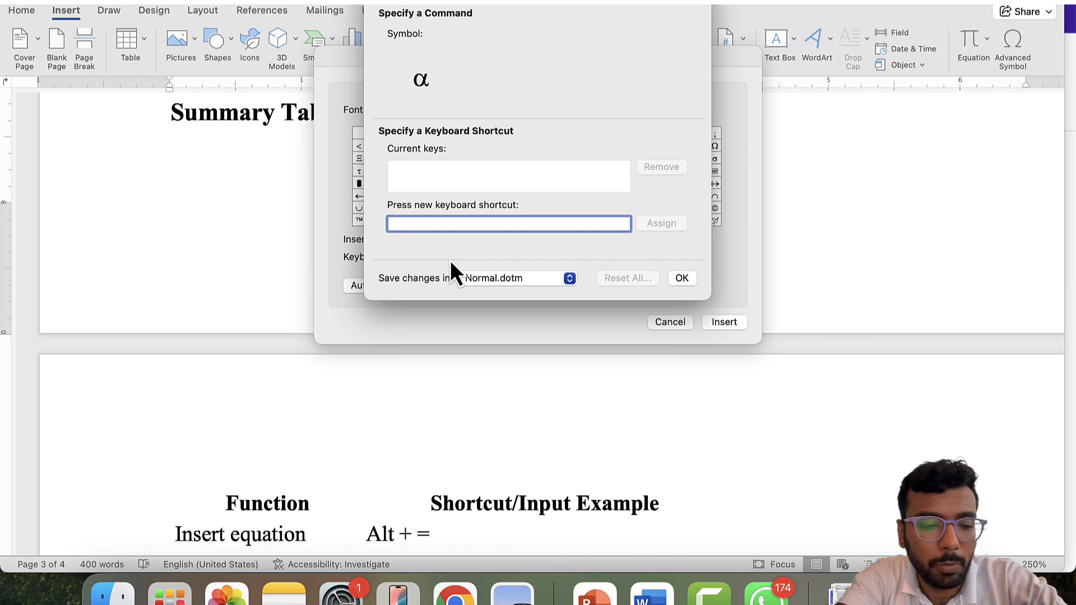
pyautogui.hotkey('ctrl', 'shift', 'a')
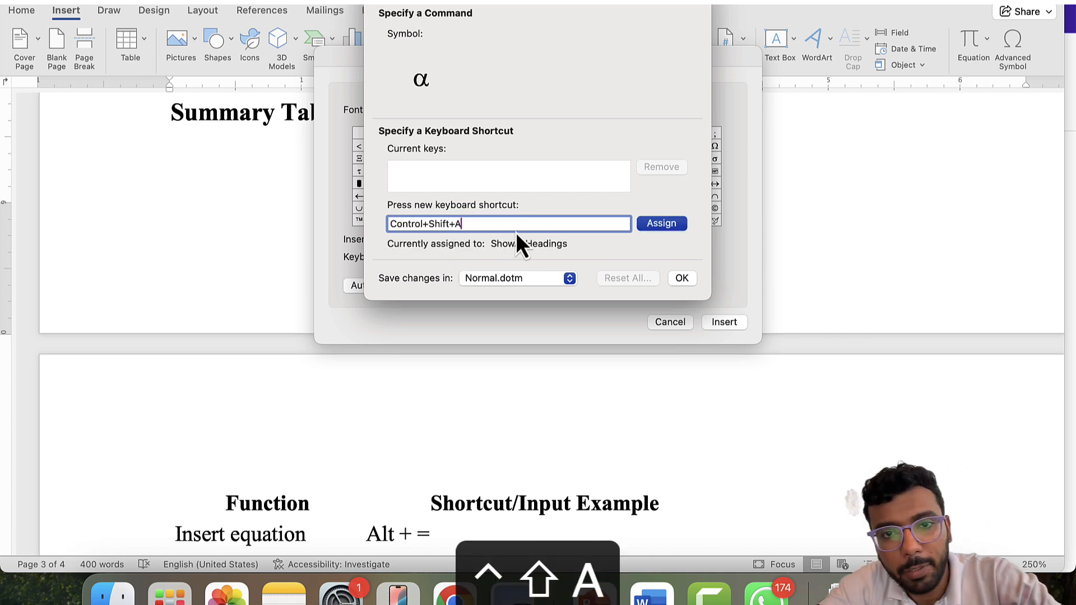
pyautogui.click(674, 224)
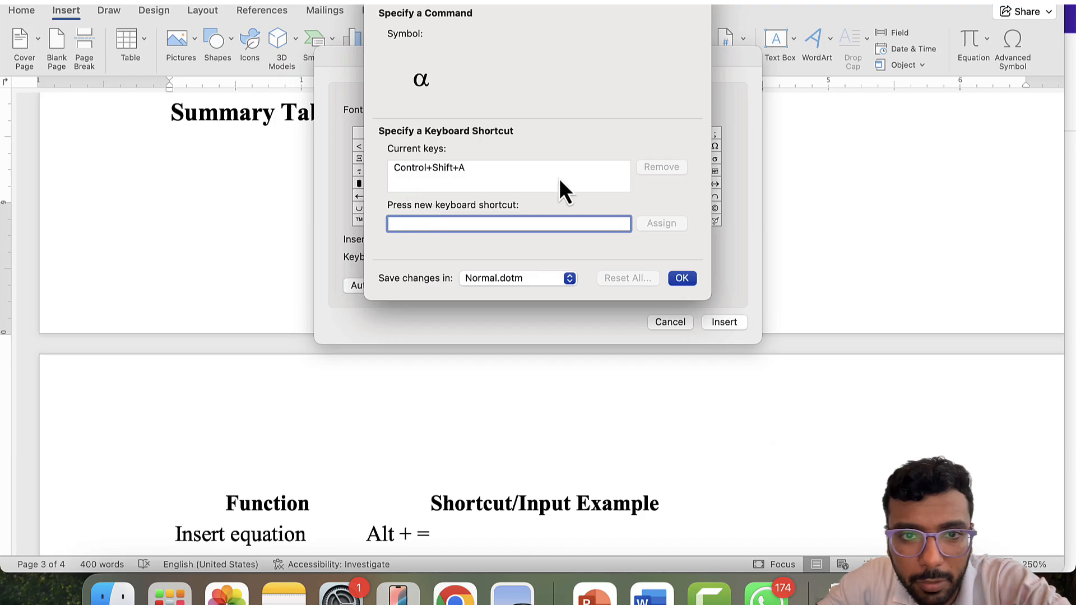
pyautogui.click(682, 279)
# - Give β the keyboard shortcut Command+Shift+B
pyautogui.click(492, 160)
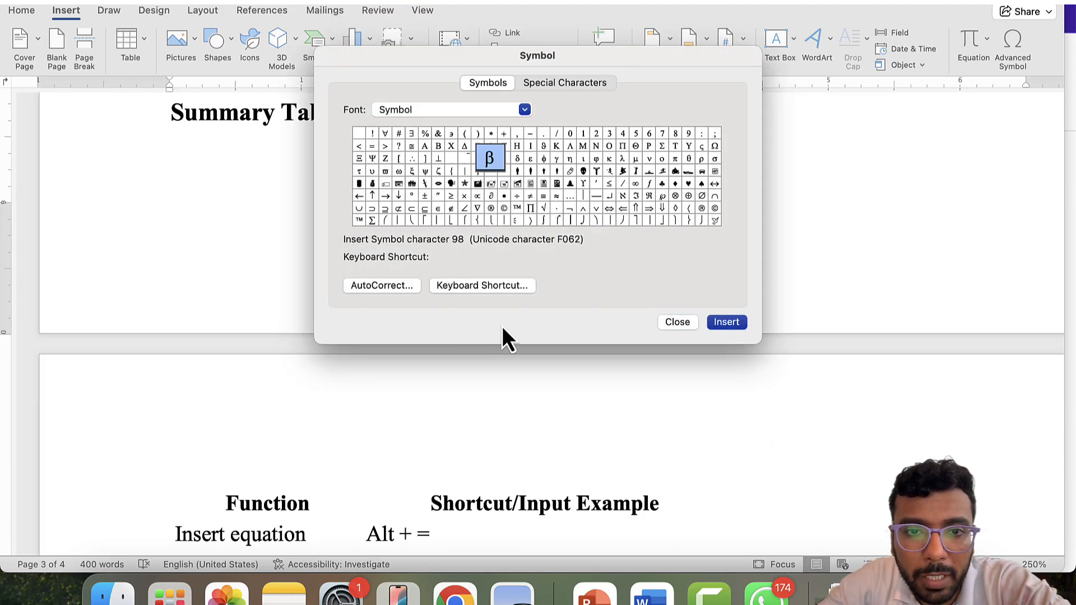
pyautogui.click(477, 287)
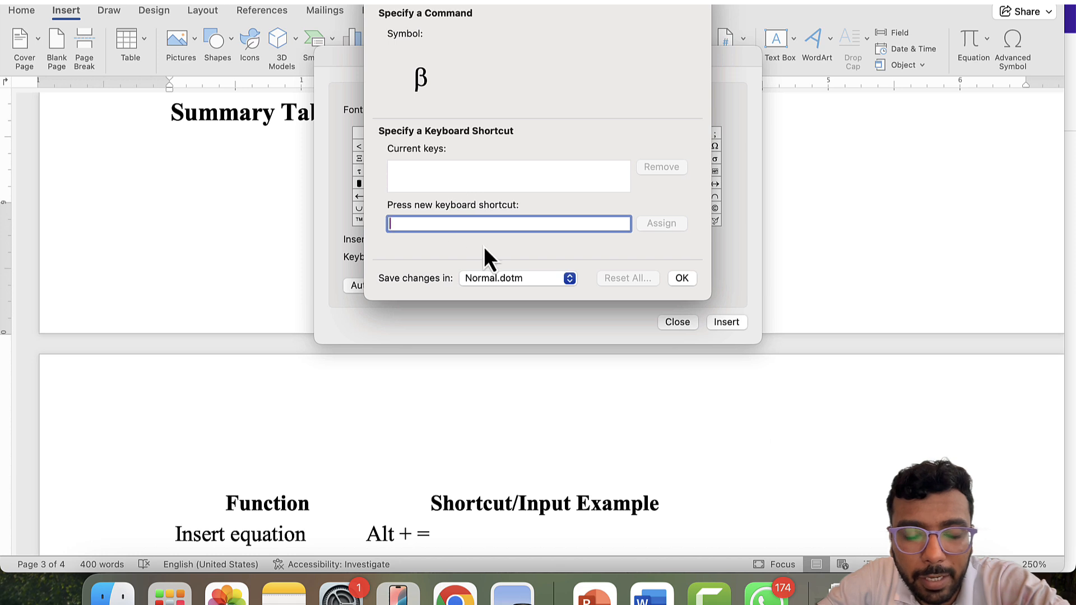
pyautogui.press('super+shift+b')
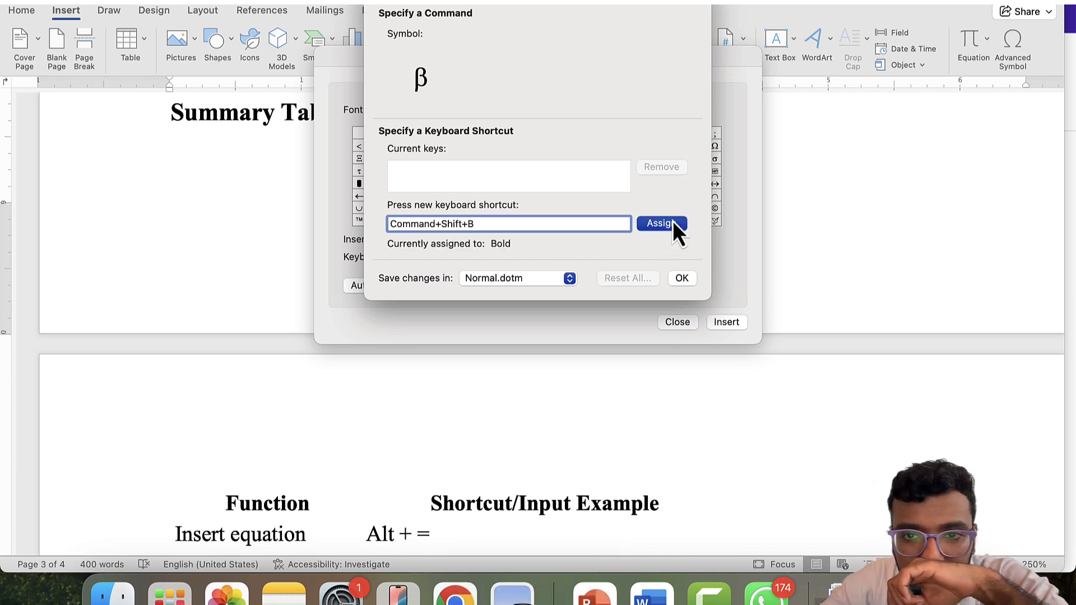
pyautogui.click(673, 222)
pyautogui.click(686, 278)
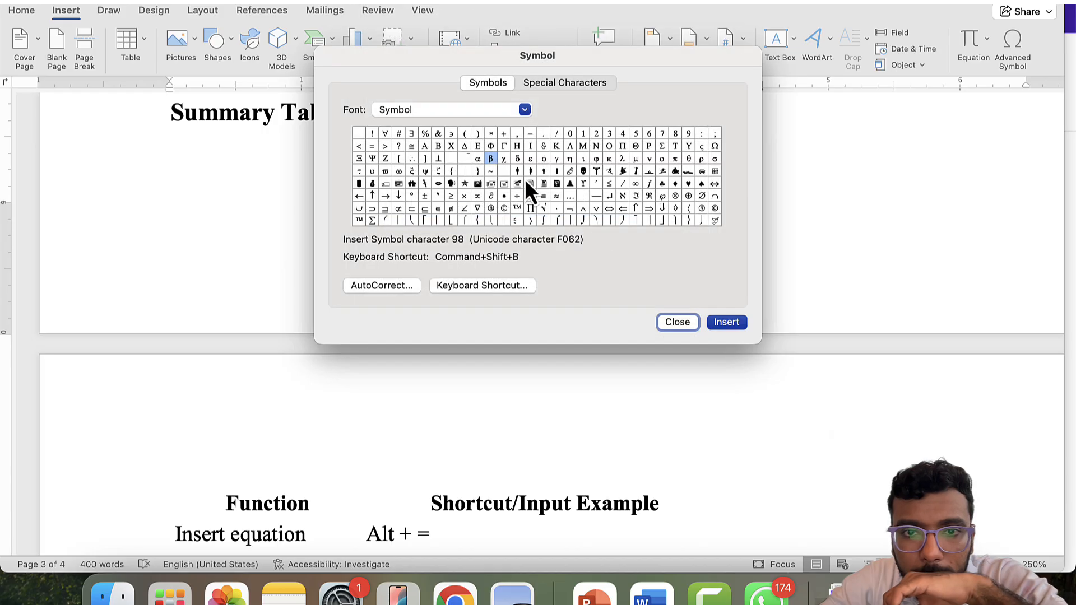
# - Assign χ the shortcut Control+Shift+C and remove its old default shortcut
pyautogui.click(503, 162)
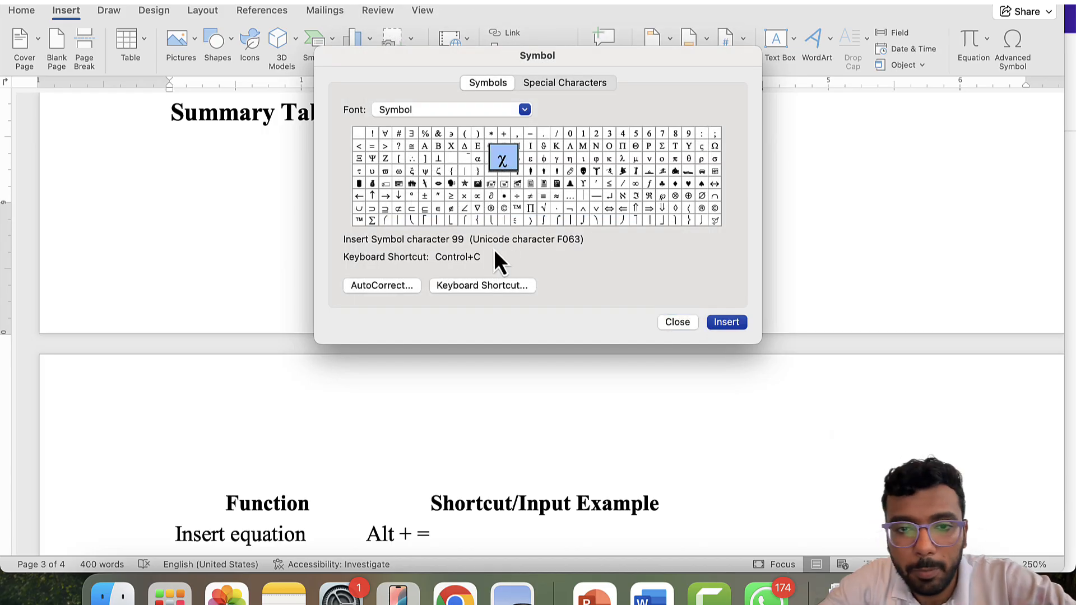
pyautogui.click(469, 286)
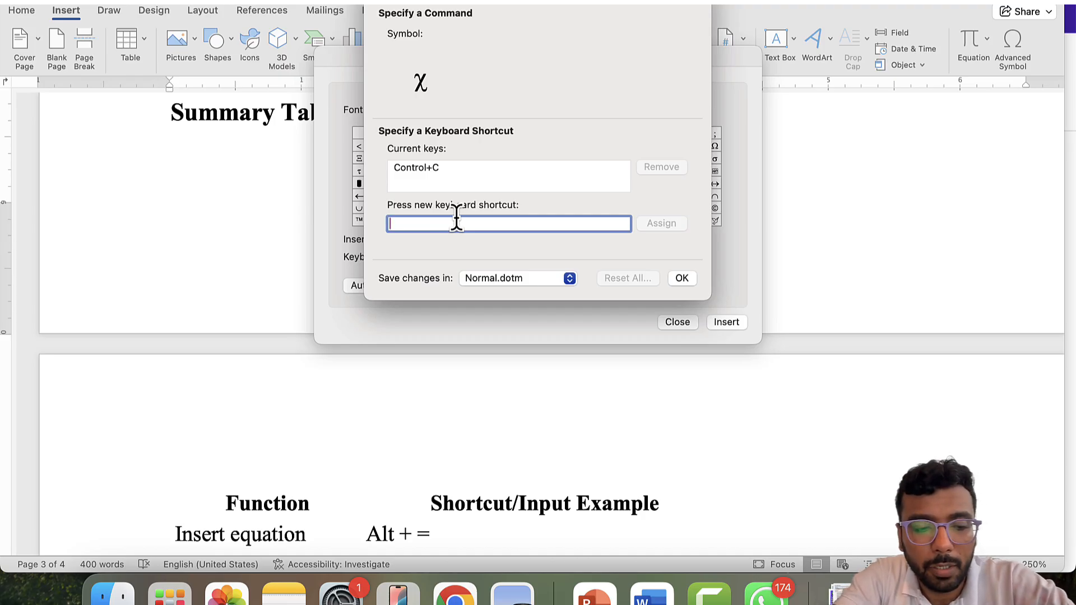
pyautogui.hotkey('ctrl', 'shift', 'c')
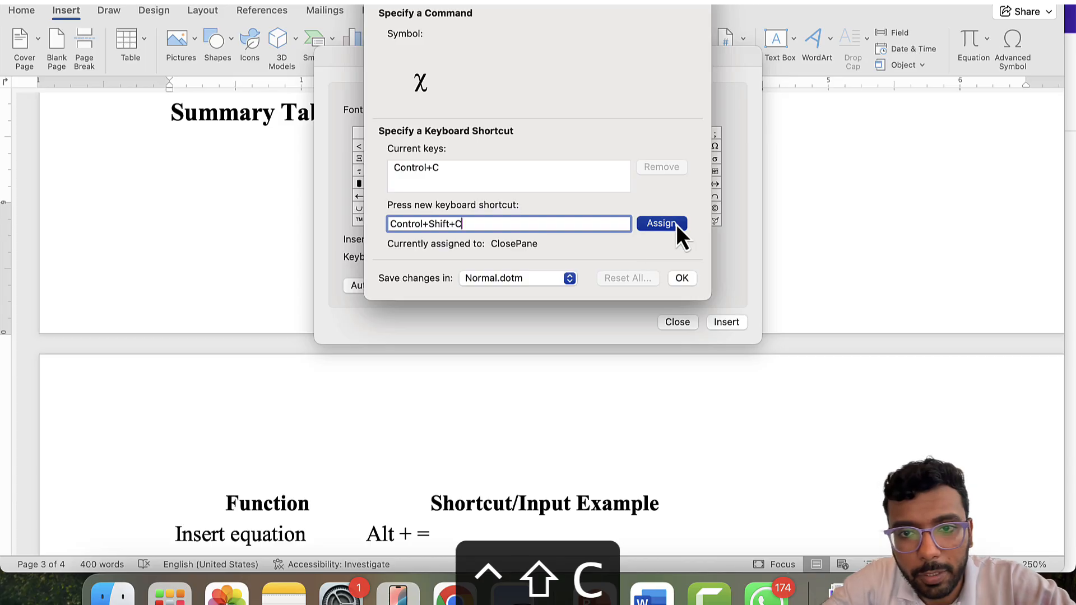
pyautogui.click(662, 223)
pyautogui.click(442, 170)
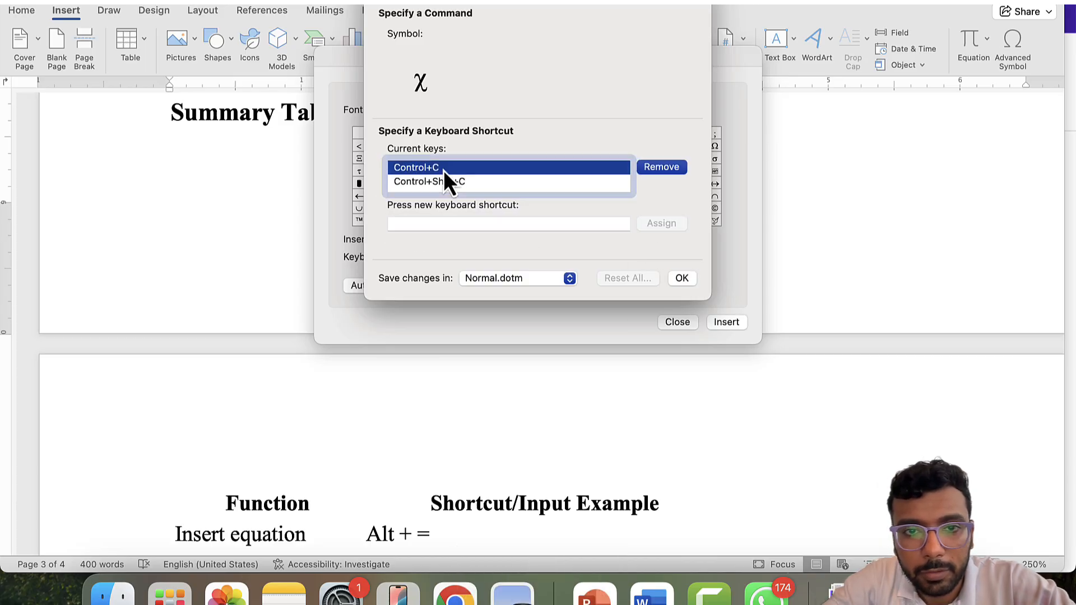
pyautogui.click(670, 167)
pyautogui.click(687, 277)
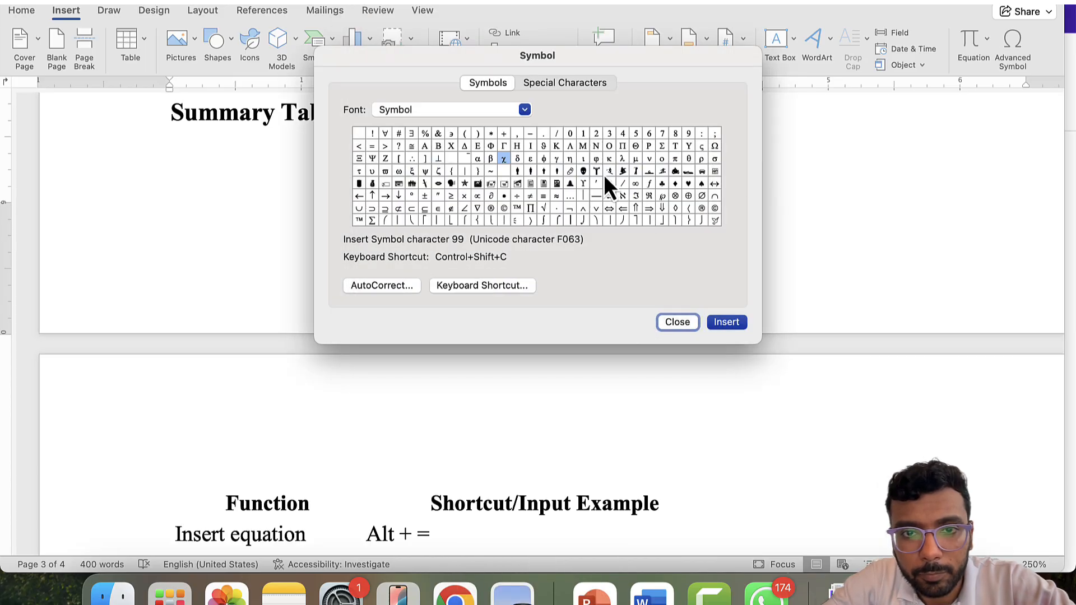
# - Replace β's default shortcut with Control+Shift+B
pyautogui.click(491, 158)
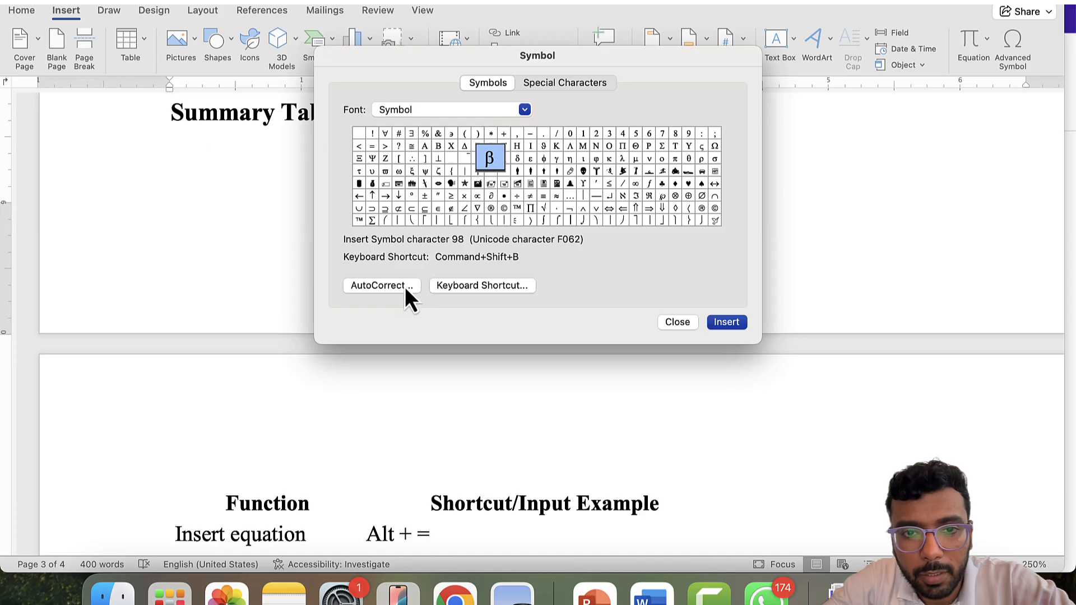
pyautogui.click(467, 286)
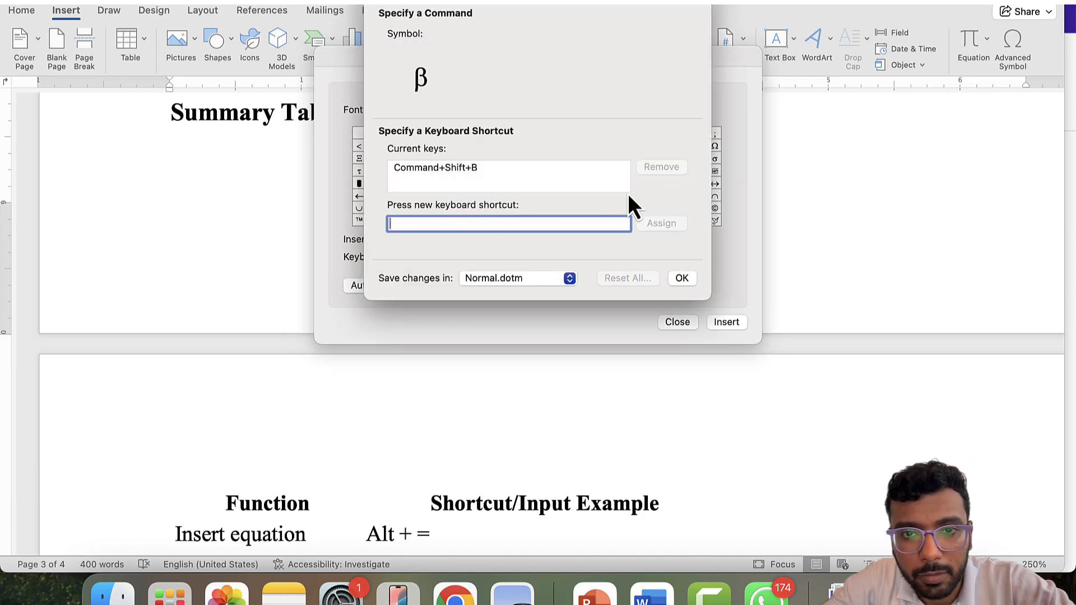
pyautogui.click(540, 170)
pyautogui.click(662, 168)
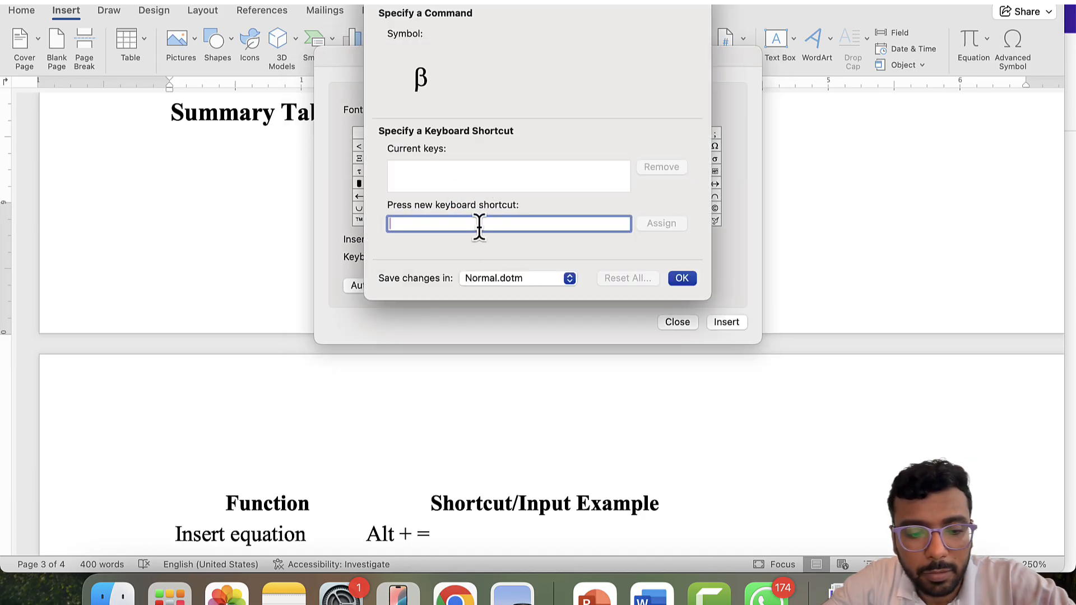
pyautogui.hotkey('ctrl', 'shift', 'b')
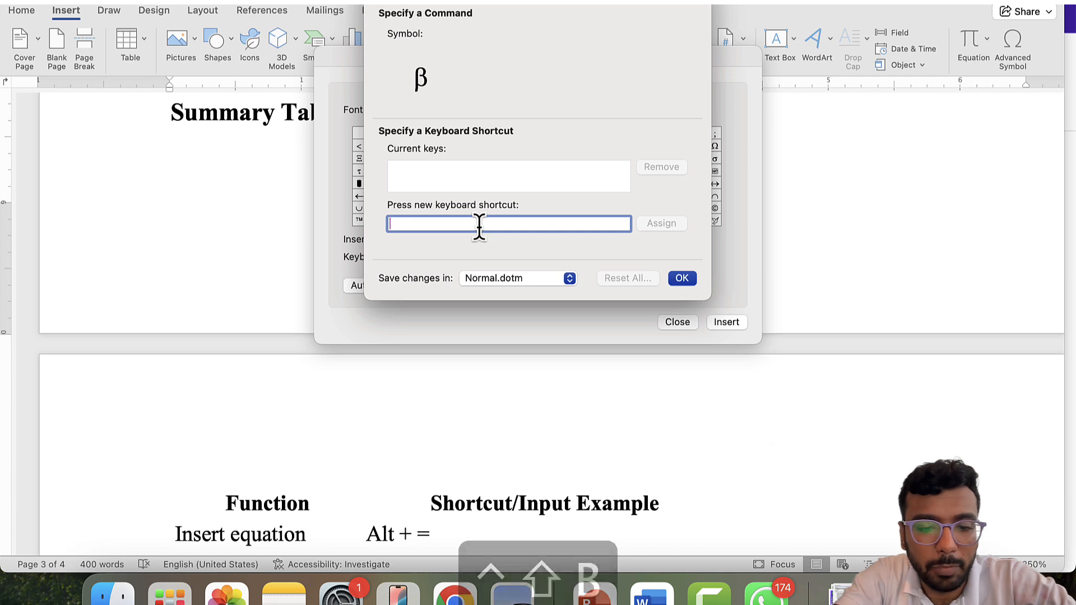
pyautogui.click(659, 222)
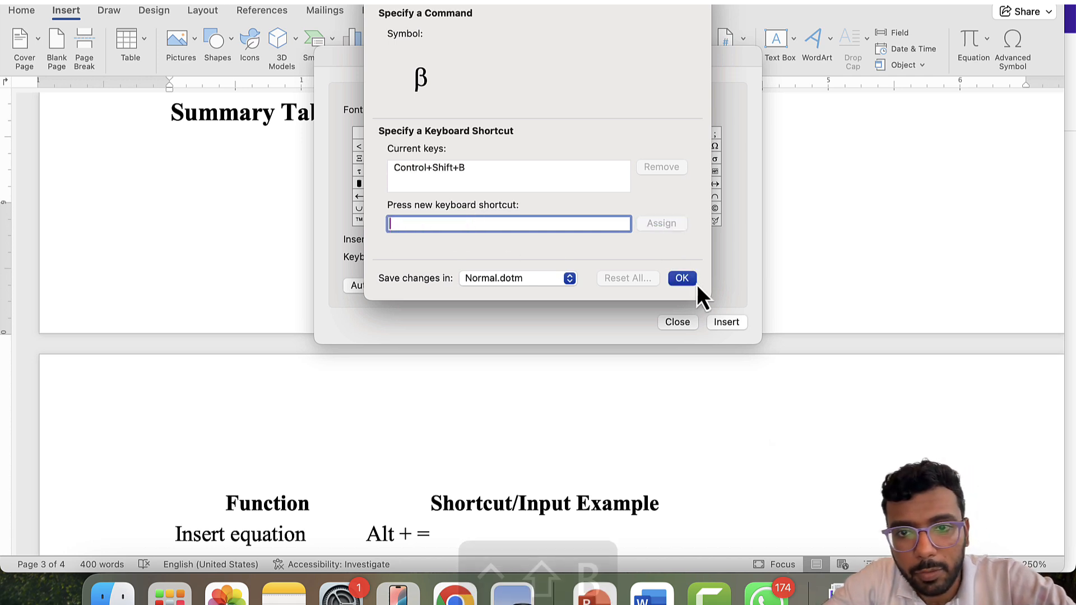
pyautogui.click(688, 278)
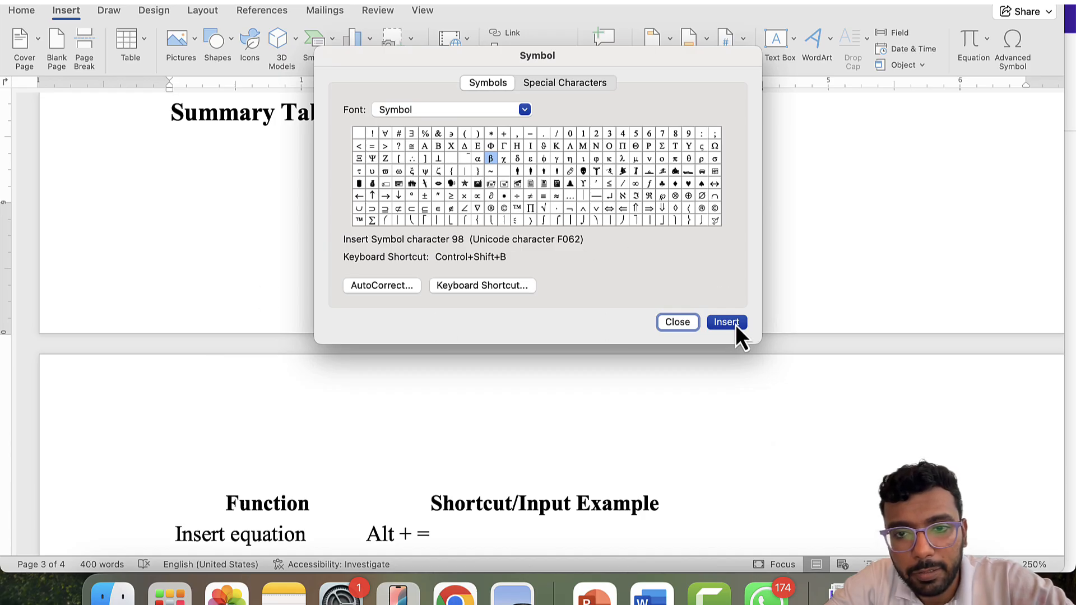
# - Close the Symbol dialog and type α, ααααααα, ββββ, χχχχ using Ctrl+Shift+A, B and C
pyautogui.click(677, 323)
pyautogui.scroll(-3, 632, 364)
pyautogui.scroll(3, 631, 373)
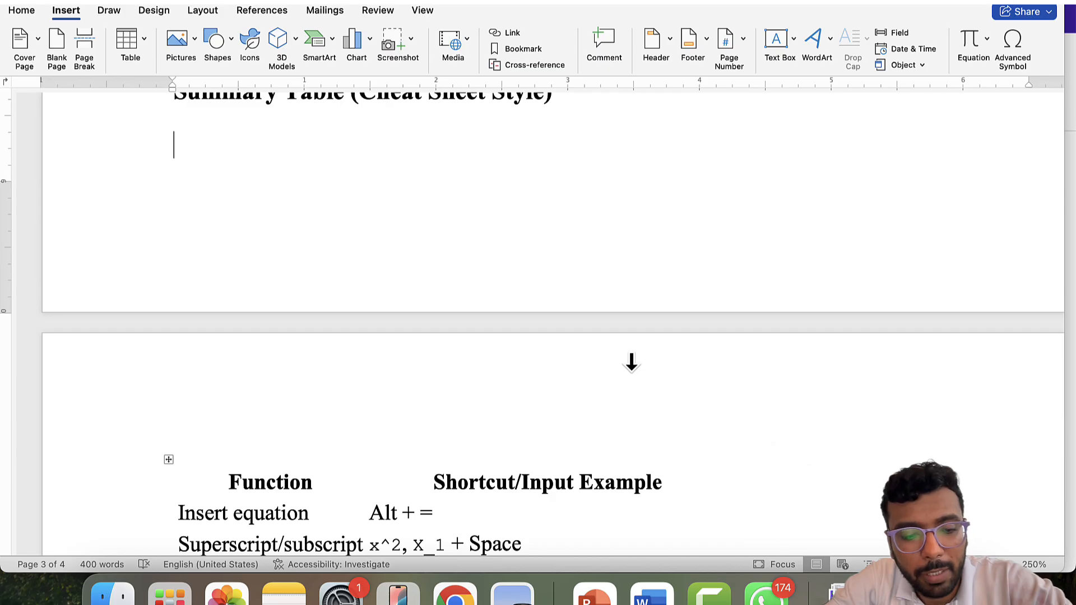
pyautogui.hotkey('ctrl', 'shift', 'a')
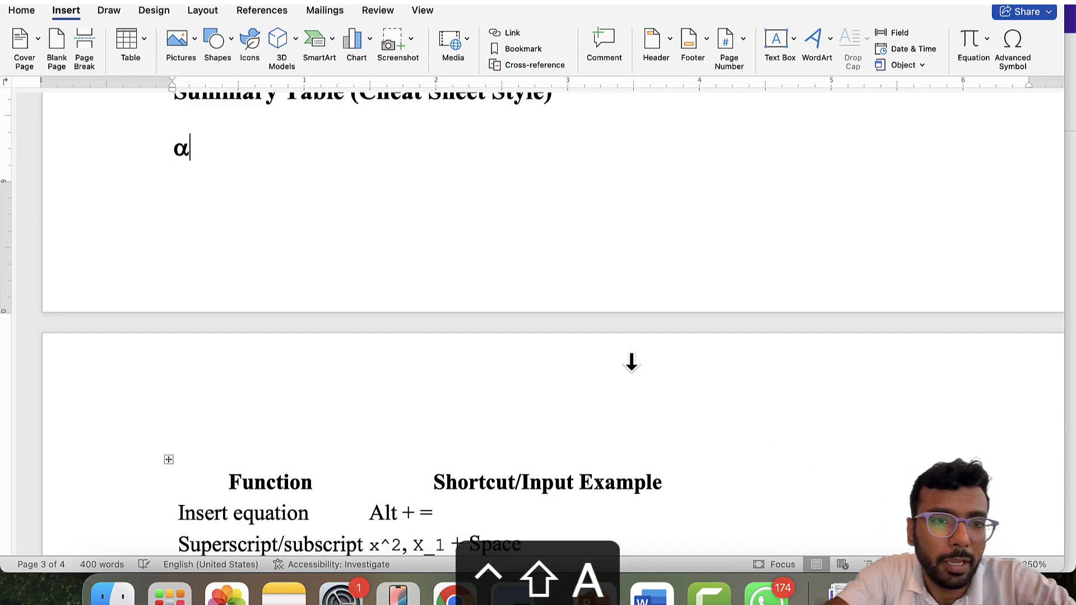
pyautogui.write(',')
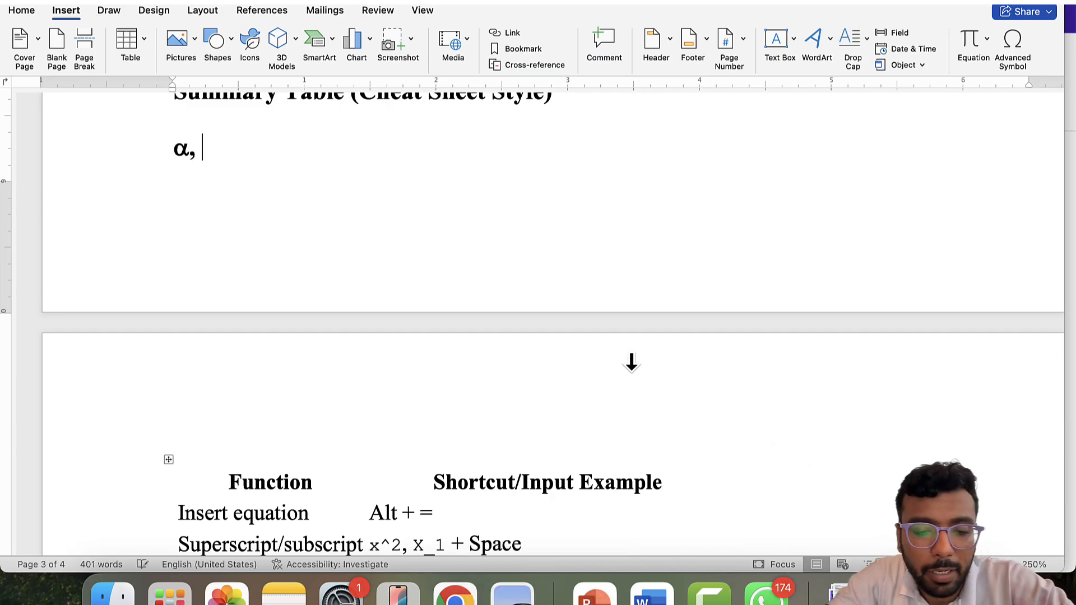
pyautogui.hotkey('ctrl', 'shift', 'a')
pyautogui.hotkey('ctrl', 'shift', 'a')
pyautogui.hotkey('ctrl', 'shift', 'a')
pyautogui.hotkey('ctrl', 'shift', 'a')
pyautogui.hotkey('ctrl', 'shift', 'a')
pyautogui.hotkey('ctrl', 'shift', 'a')
pyautogui.hotkey('ctrl', 'shift', 'a')
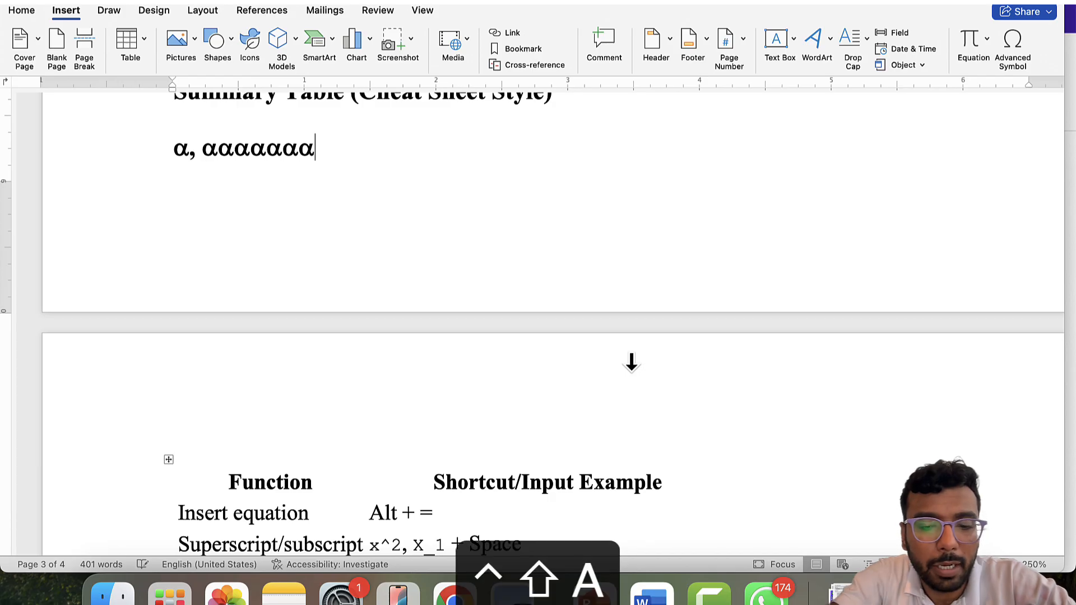
pyautogui.write(',')
pyautogui.hotkey('ctrl', 'shift', 'b')
pyautogui.hotkey('ctrl', 'shift', 'b')
pyautogui.hotkey('ctrl', 'shift', 'b')
pyautogui.hotkey('ctrl', 'shift', 'b')
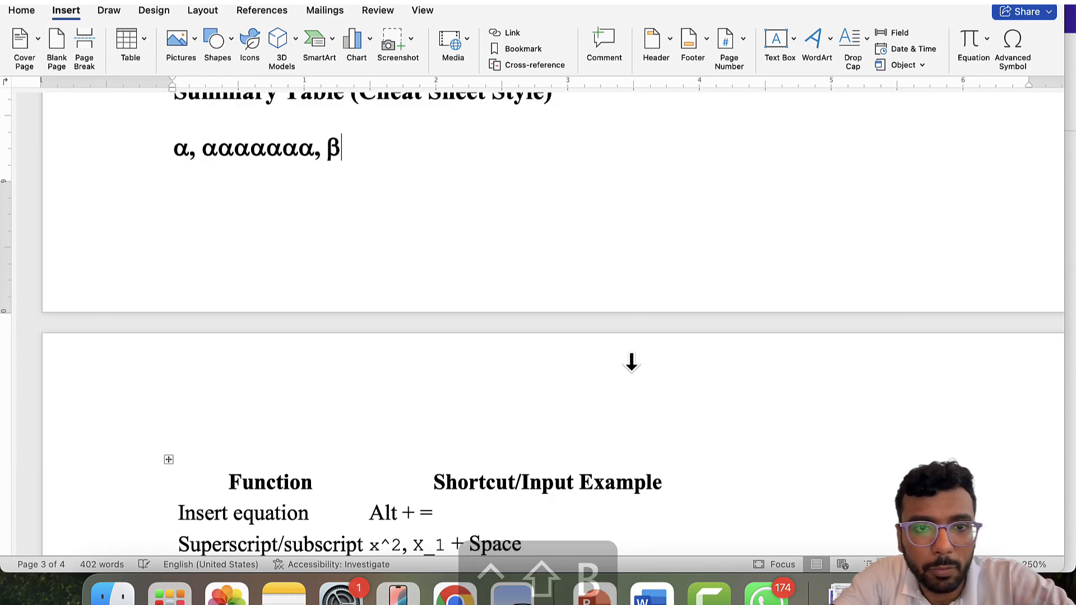
pyautogui.write(',')
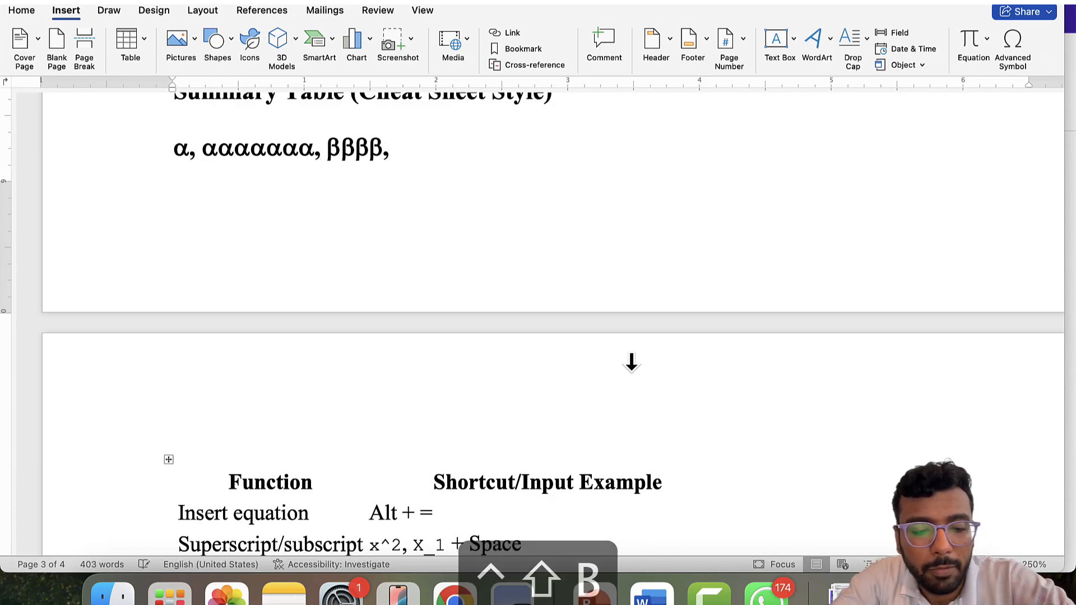
pyautogui.hotkey('ctrl', 'shift', 'c')
pyautogui.hotkey('ctrl', 'shift', 'c')
pyautogui.hotkey('ctrl', 'shift', 'c')
pyautogui.hotkey('ctrl', 'shift', 'c')
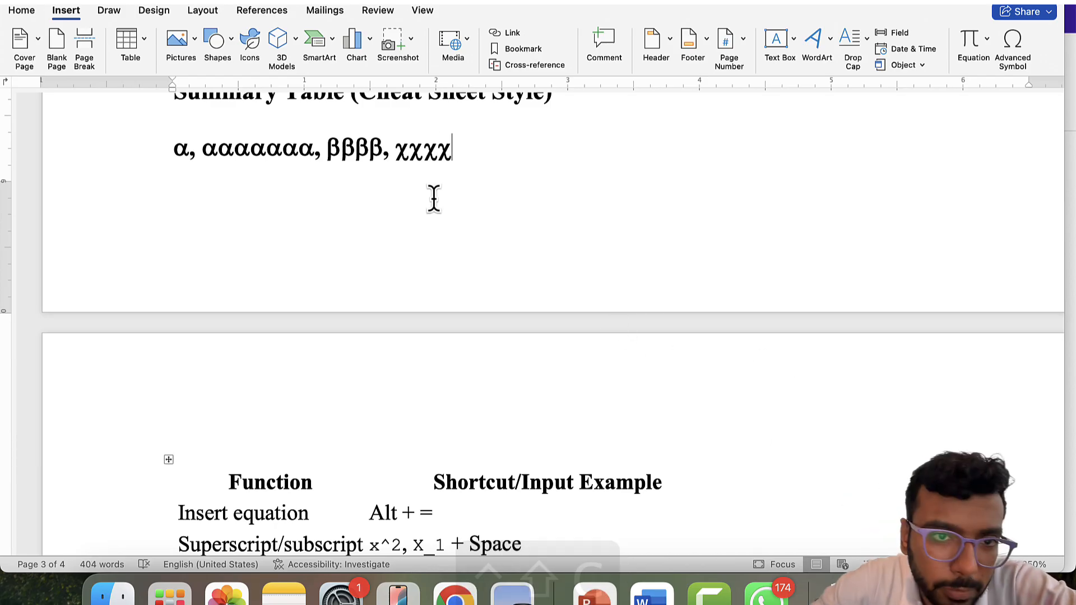
# - Scroll up and down to review the Function / Shortcut/Input Example table
pyautogui.scroll(1, 433, 200)
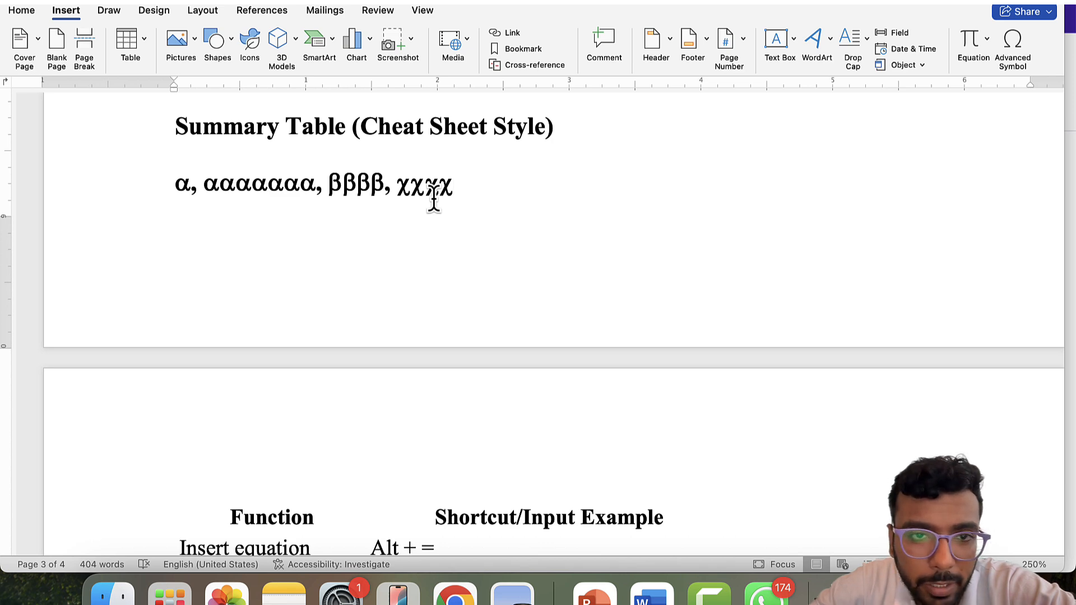
pyautogui.scroll(-3, 460, 178)
pyautogui.scroll(2, 460, 178)
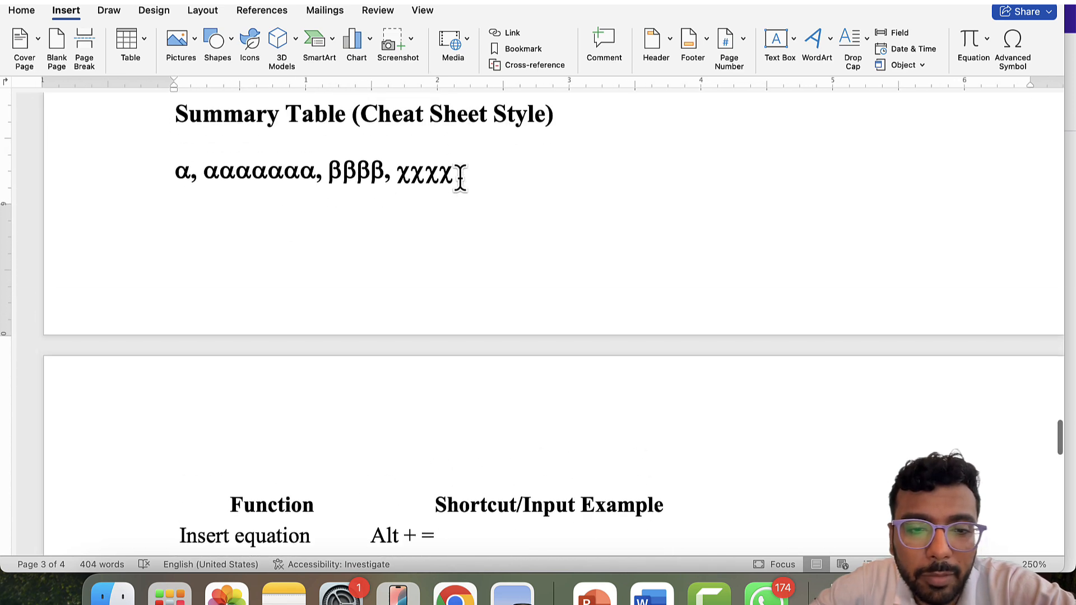
pyautogui.scroll(-1, 413, 284)
pyautogui.scroll(3, 413, 284)
pyautogui.scroll(3, 413, 283)
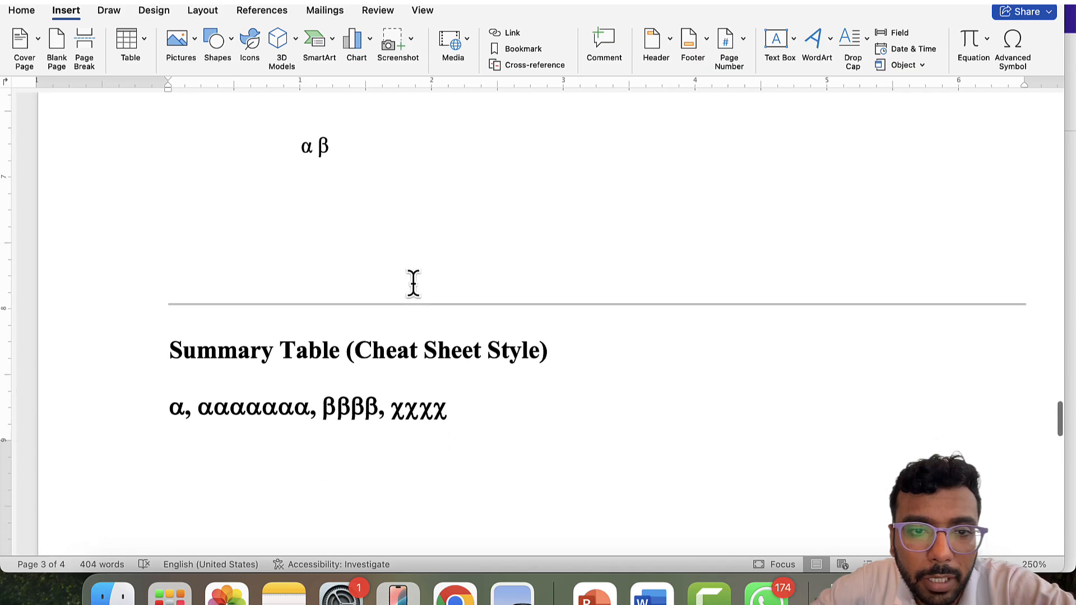
pyautogui.scroll(-1, 413, 283)
pyautogui.scroll(-1, 458, 366)
pyautogui.scroll(-10, 459, 366)
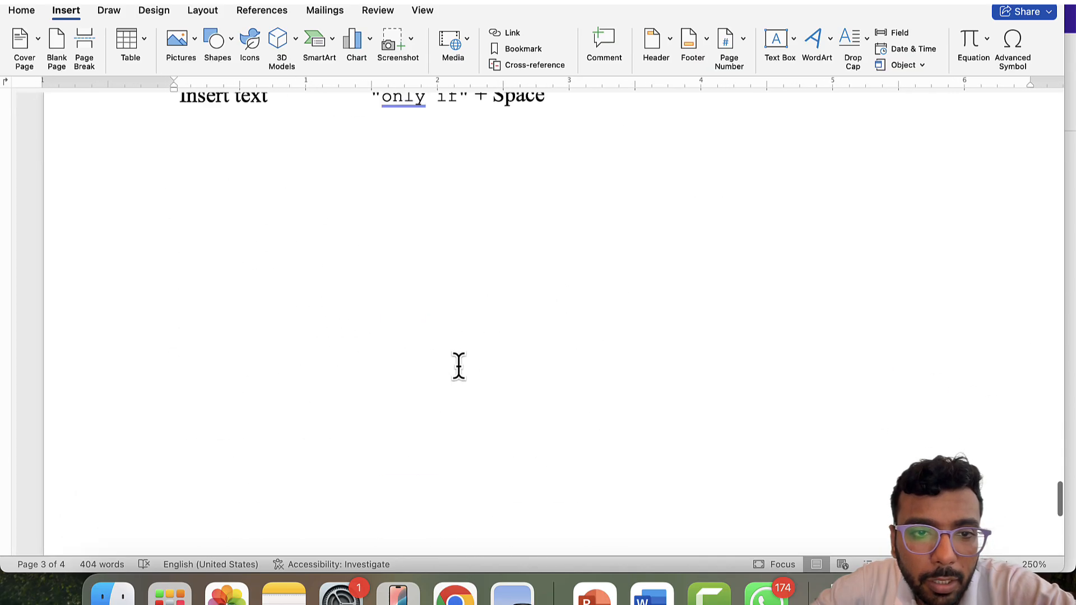
pyautogui.scroll(10, 459, 366)
pyautogui.scroll(1, 458, 366)
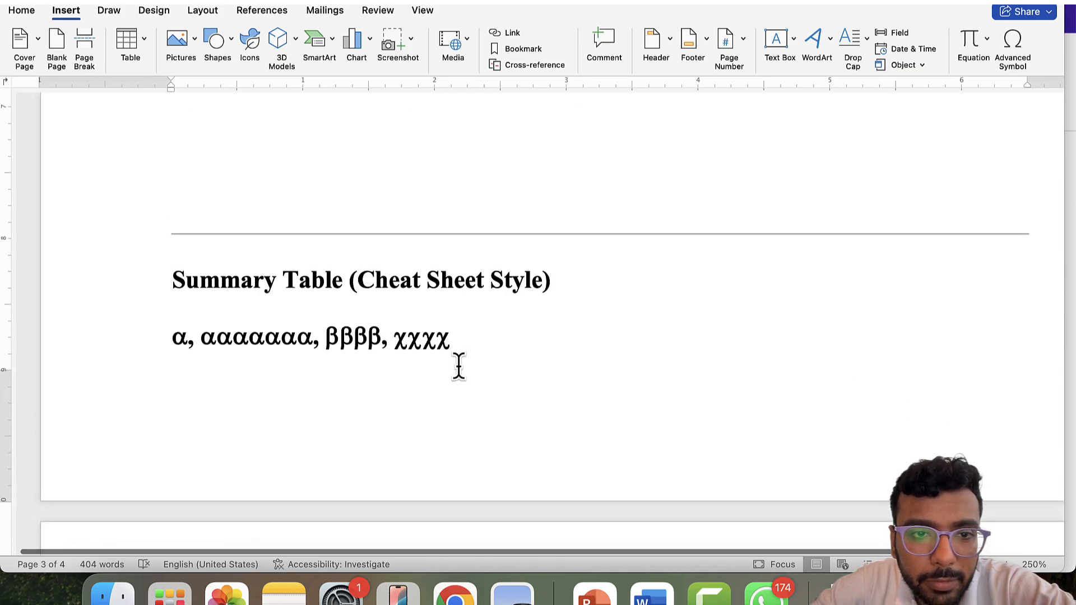
pyautogui.scroll(-1, 459, 366)
pyautogui.scroll(-5, 459, 366)
pyautogui.scroll(20, 459, 368)
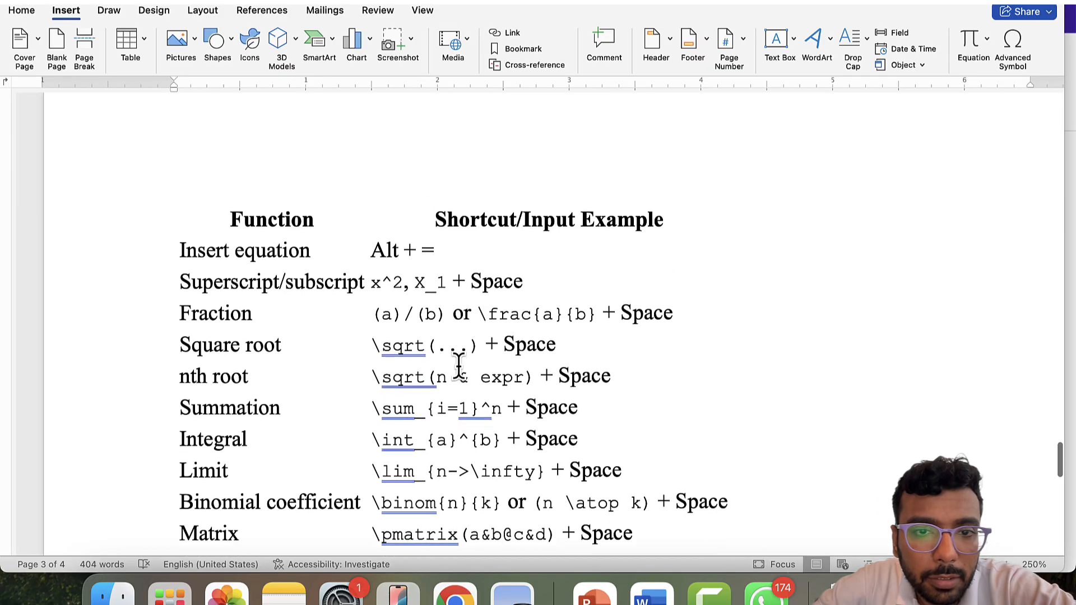
pyautogui.scroll(5, 459, 367)
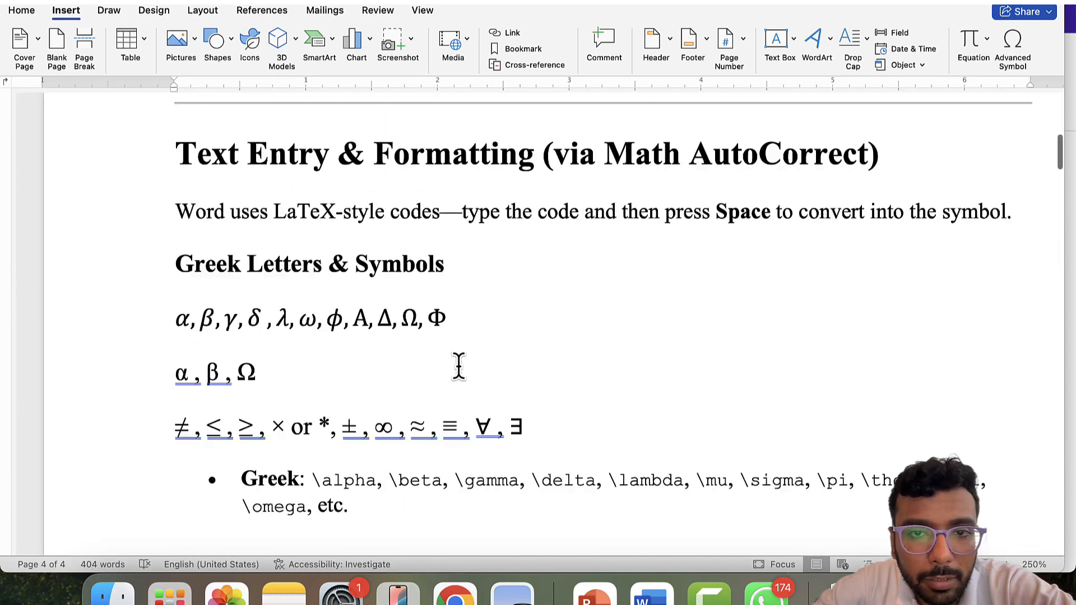
pyautogui.scroll(-20, 459, 367)
pyautogui.scroll(12, 459, 367)
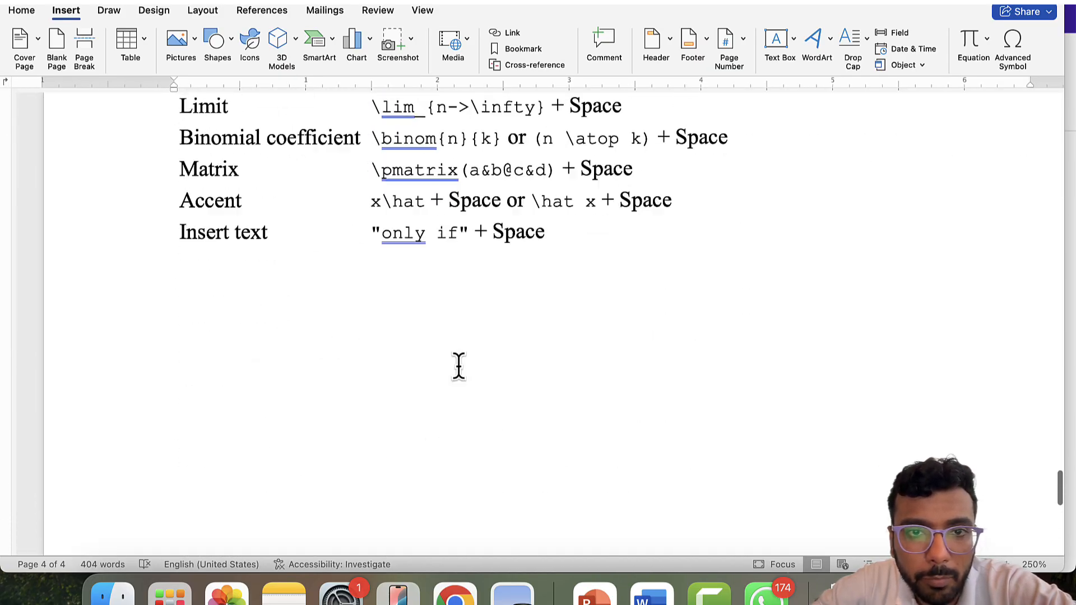
pyautogui.scroll(-1, 458, 367)
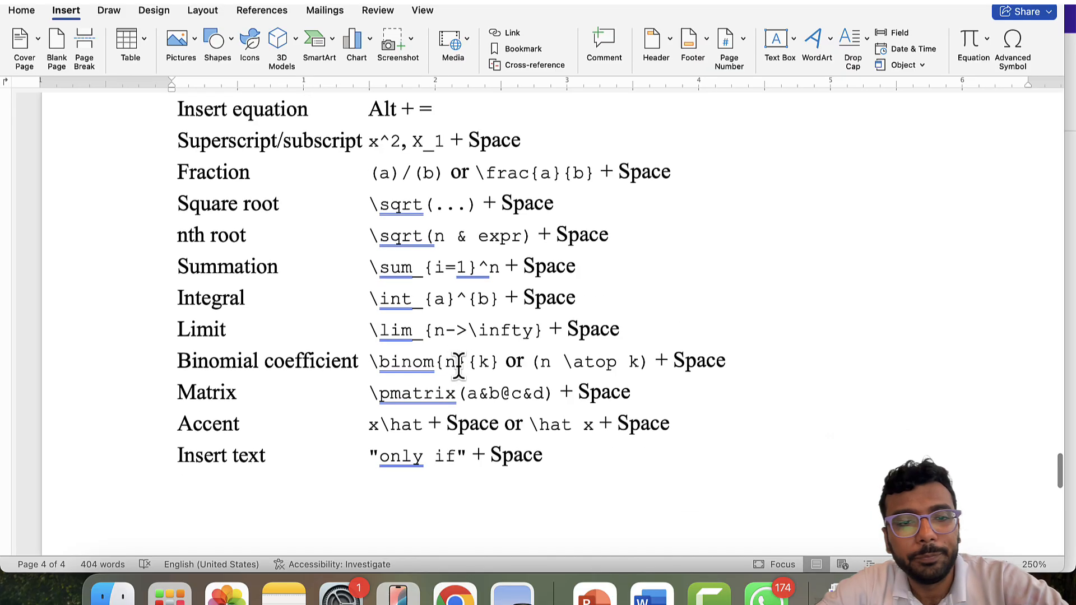
pyautogui.scroll(3, 457, 362)
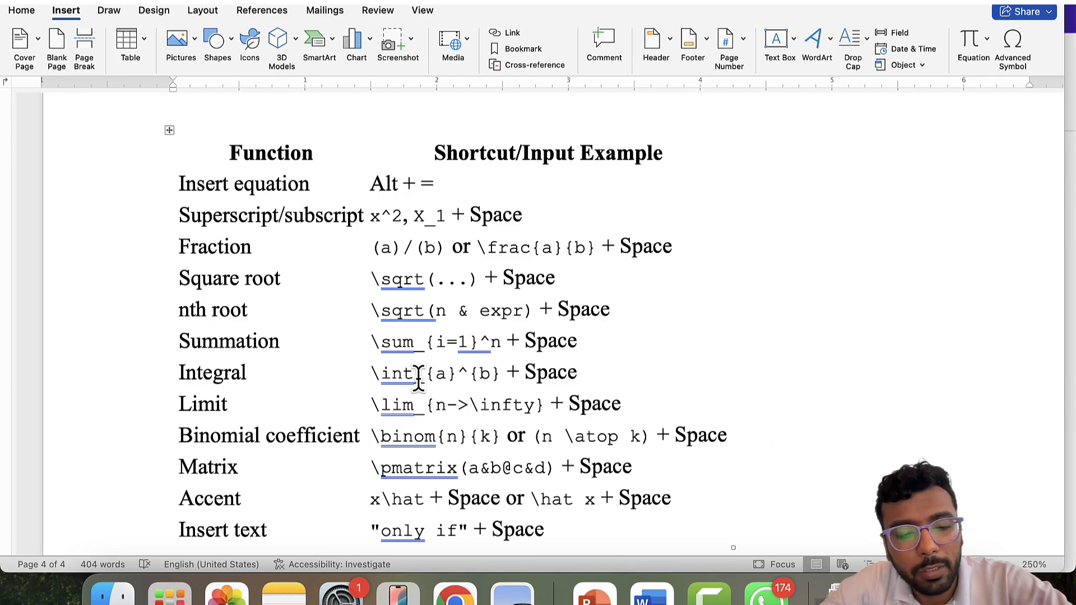
# - Switch to PowerPoint and advance the slide show to General Rules to Remember
pyautogui.hotkey('alt', 'Tab')
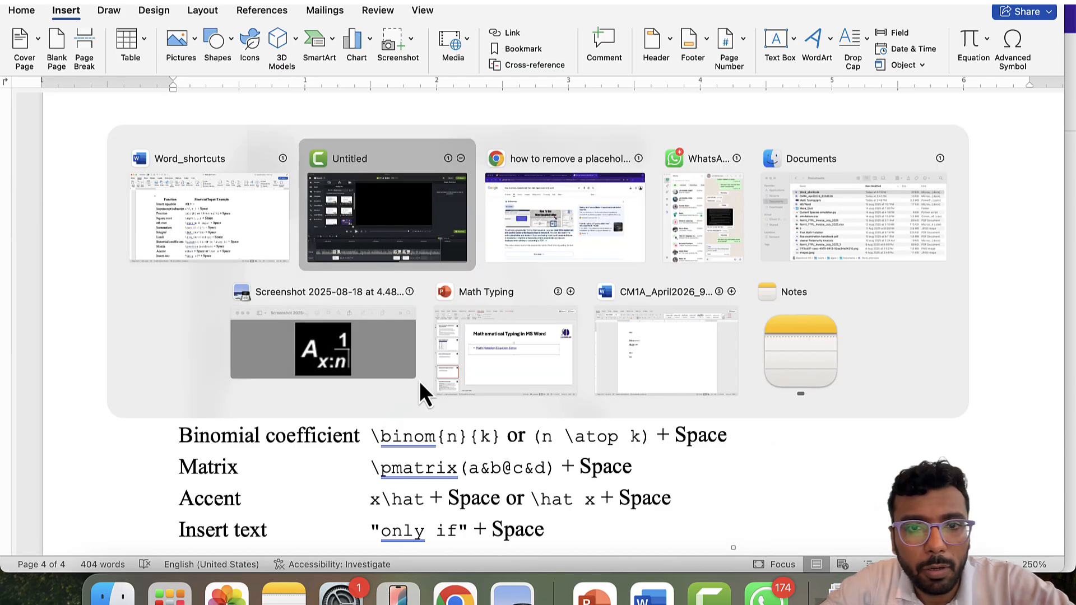
pyautogui.hotkey('alt', 'Left')
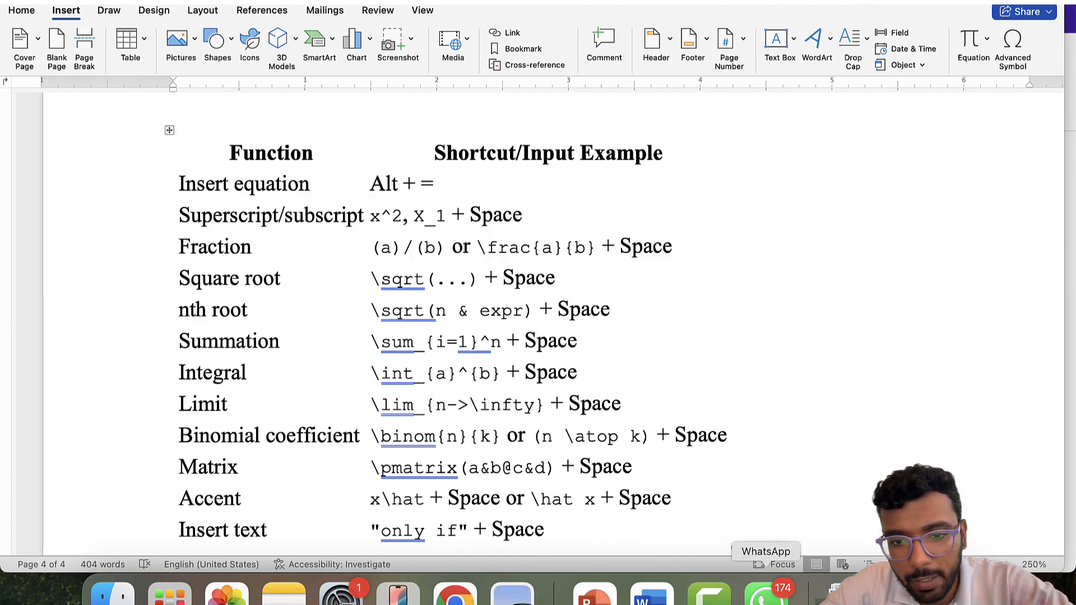
pyautogui.click(596, 597)
pyautogui.press('Right')
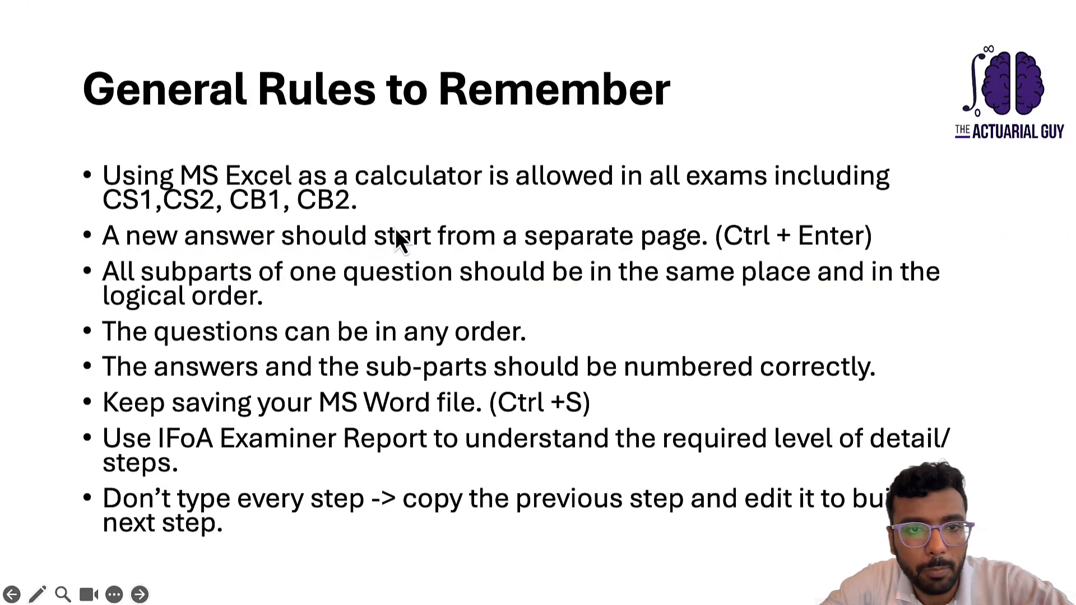